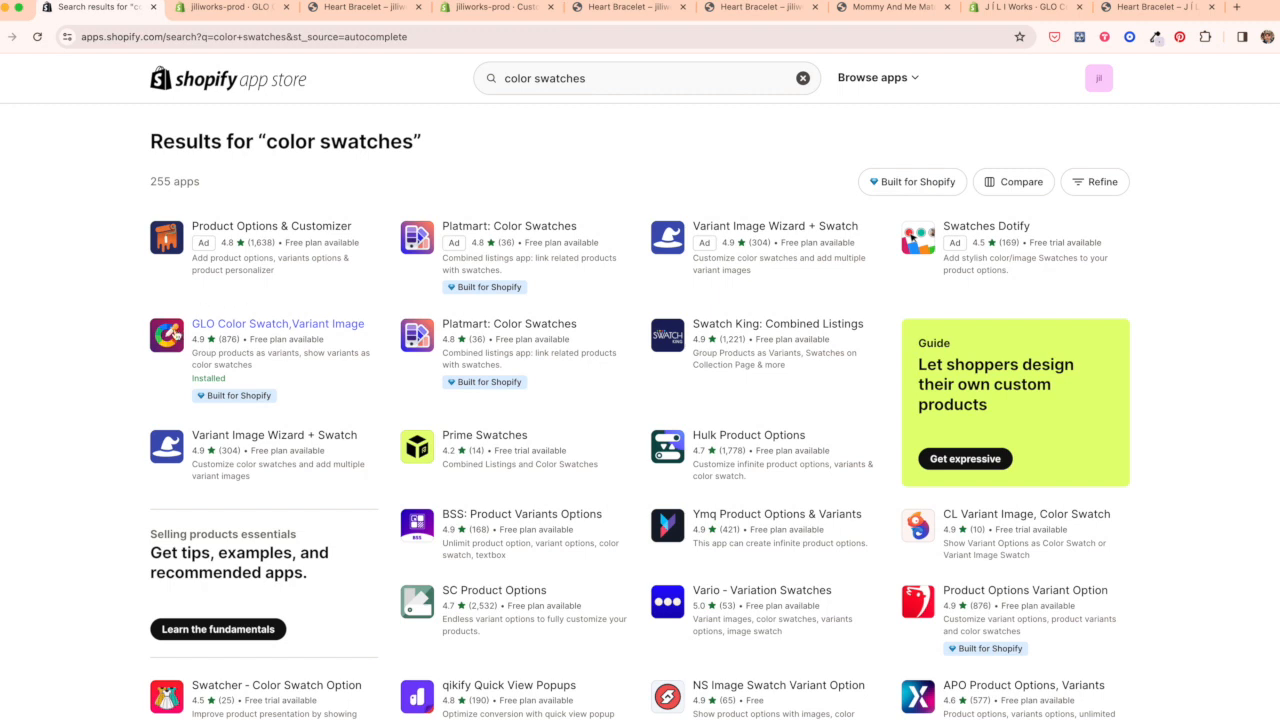
# Open the GLO Color Swatch,Variant Image listing and review what its Free, Silver and Gold pricing plans include.
pyautogui.click(300, 326)
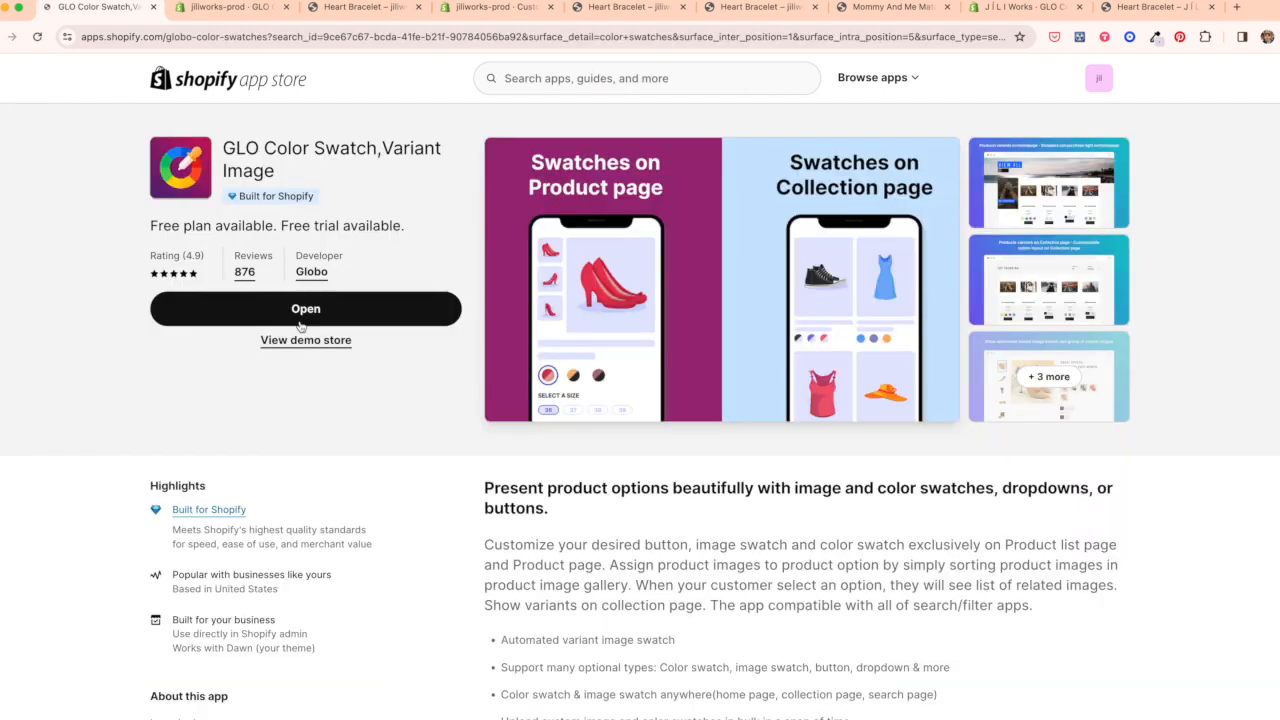
pyautogui.scroll(-10, 457, 561)
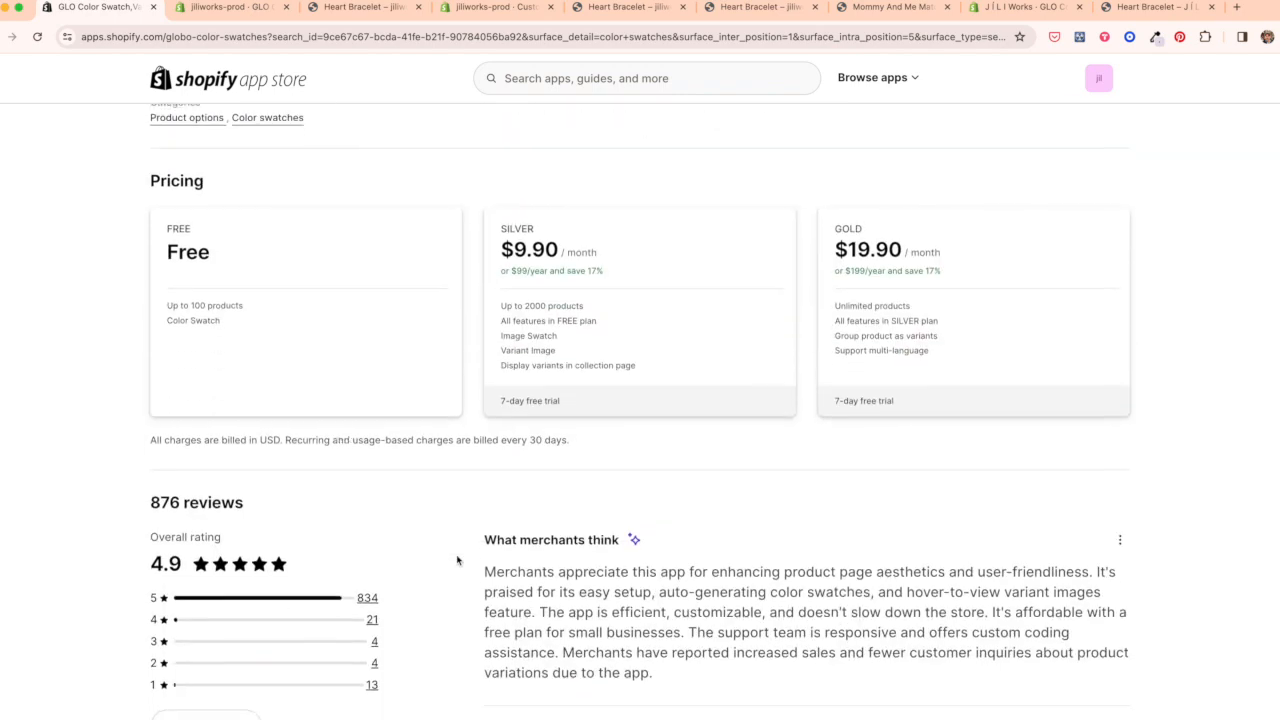
pyautogui.scroll(1, 457, 561)
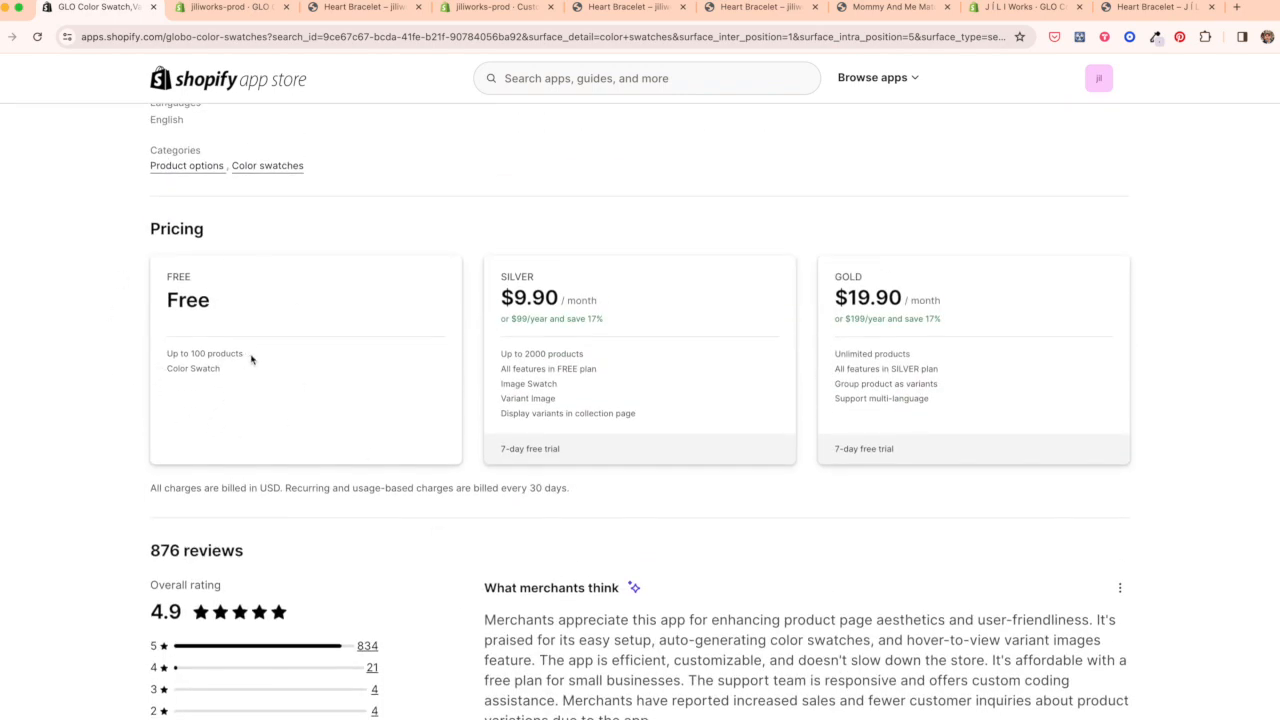
pyautogui.moveTo(250, 358); pyautogui.dragTo(141, 359)
pyautogui.moveTo(237, 367); pyautogui.dragTo(158, 369)
pyautogui.moveTo(502, 385)
pyautogui.mouseDown()
pyautogui.moveTo(577, 391)
pyautogui.moveTo(499, 400)
pyautogui.mouseUp()
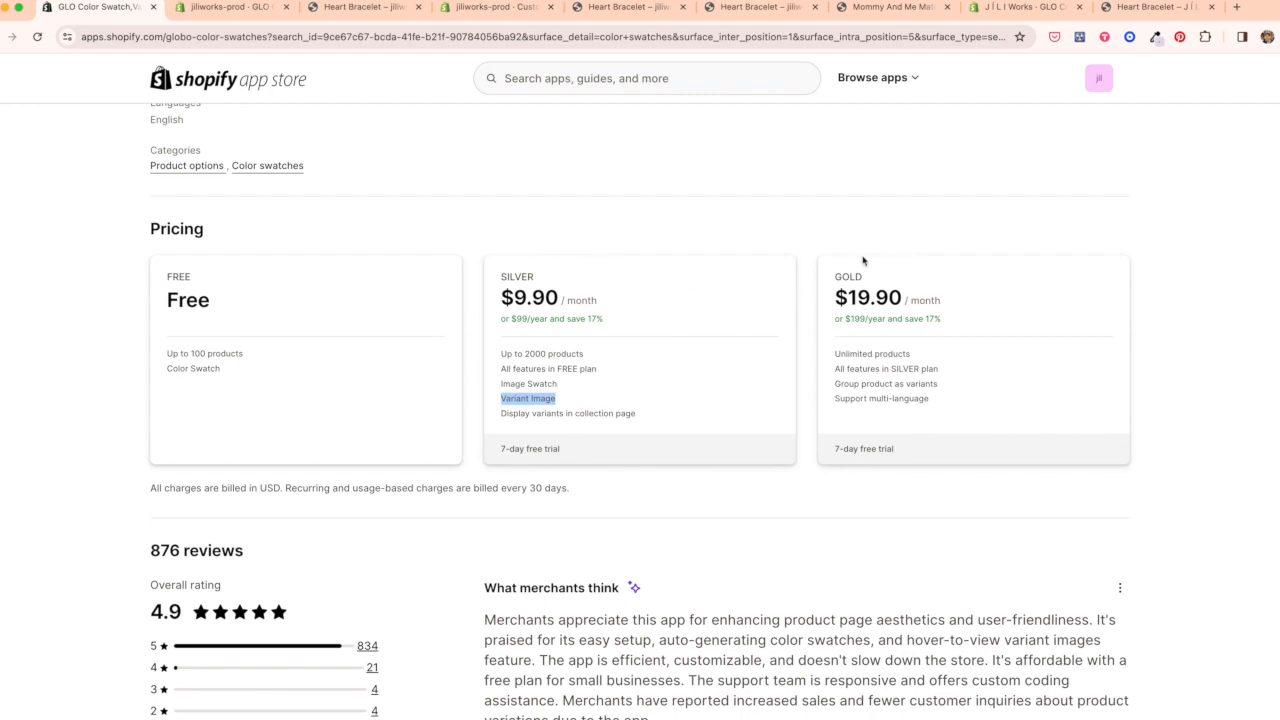
pyautogui.scroll(15, 867, 293)
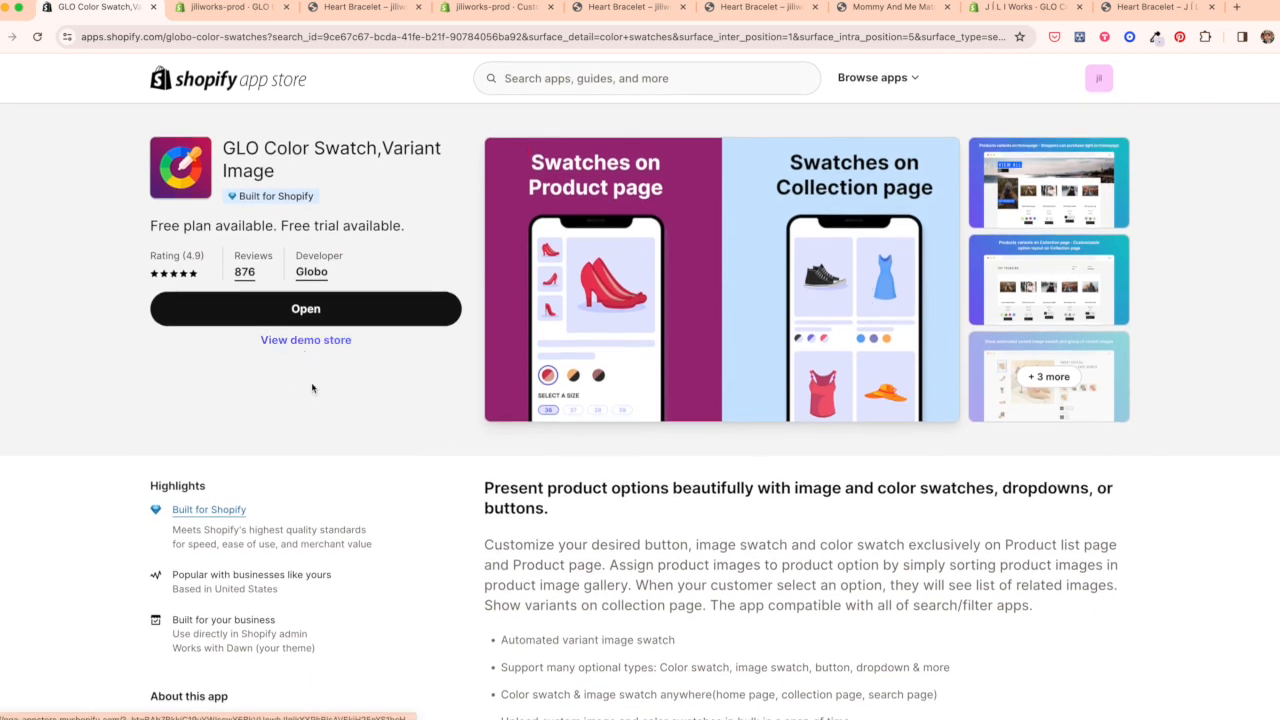
# Log in to the jiliworks-prod store through Shopify Partners and open its GLO Color Swatch app.
pyautogui.click(236, 12)
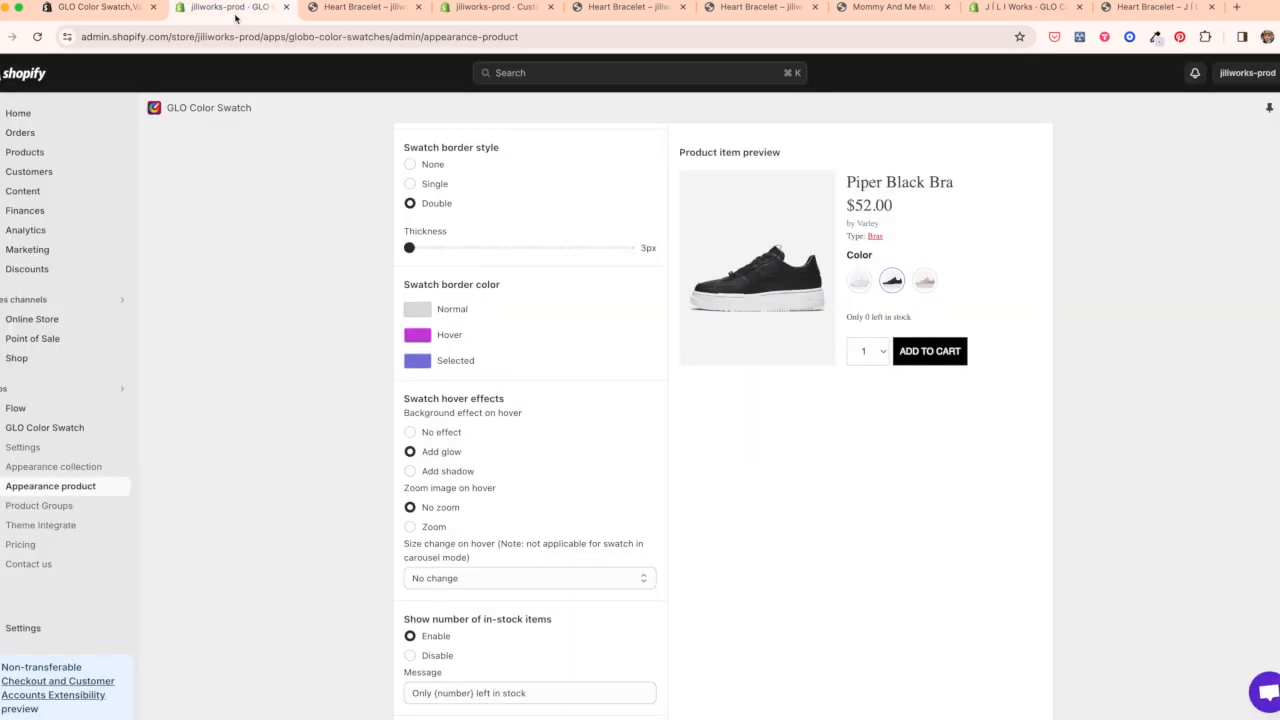
pyautogui.click(240, 37)
pyautogui.write('par')
pyautogui.press('Return')
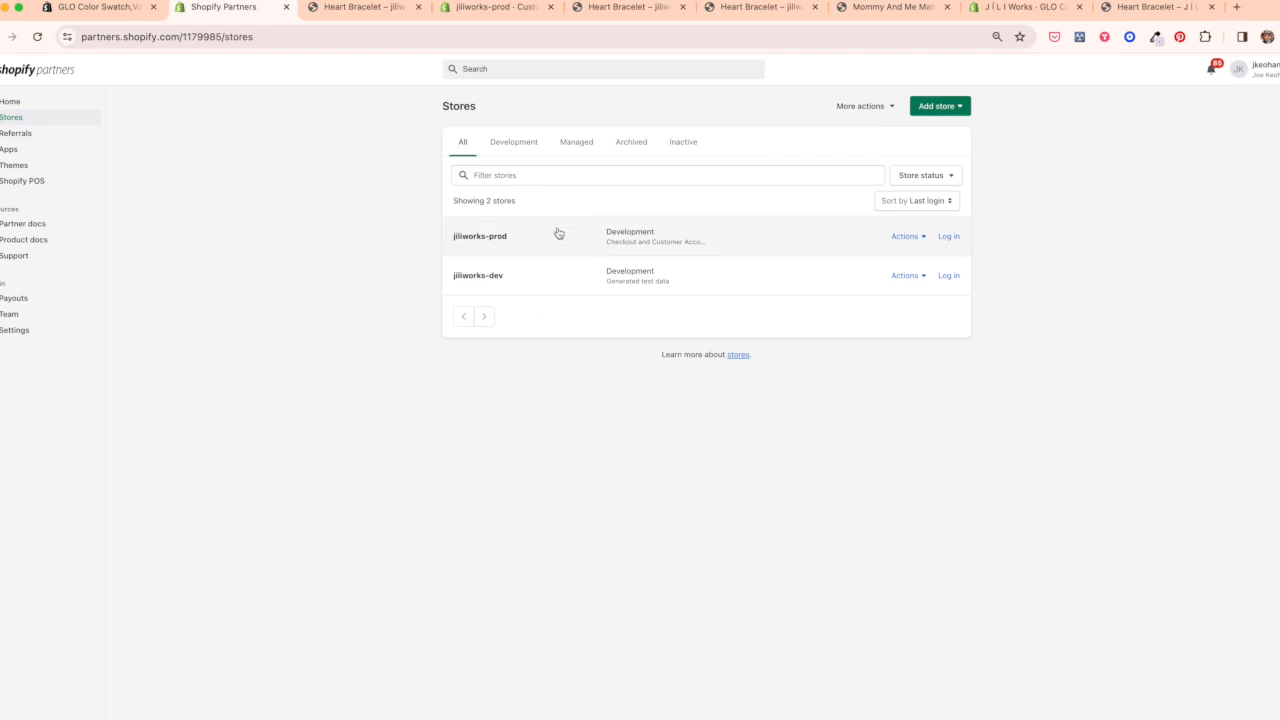
pyautogui.click(492, 240)
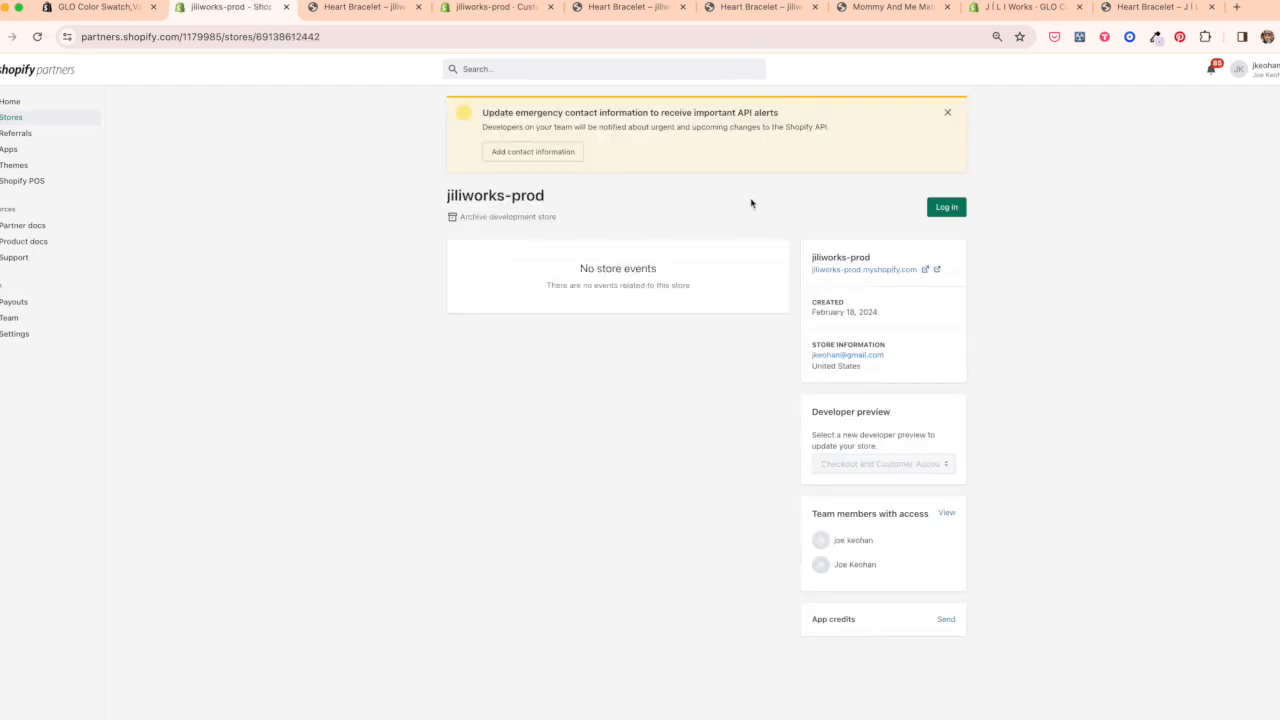
pyautogui.click(948, 207)
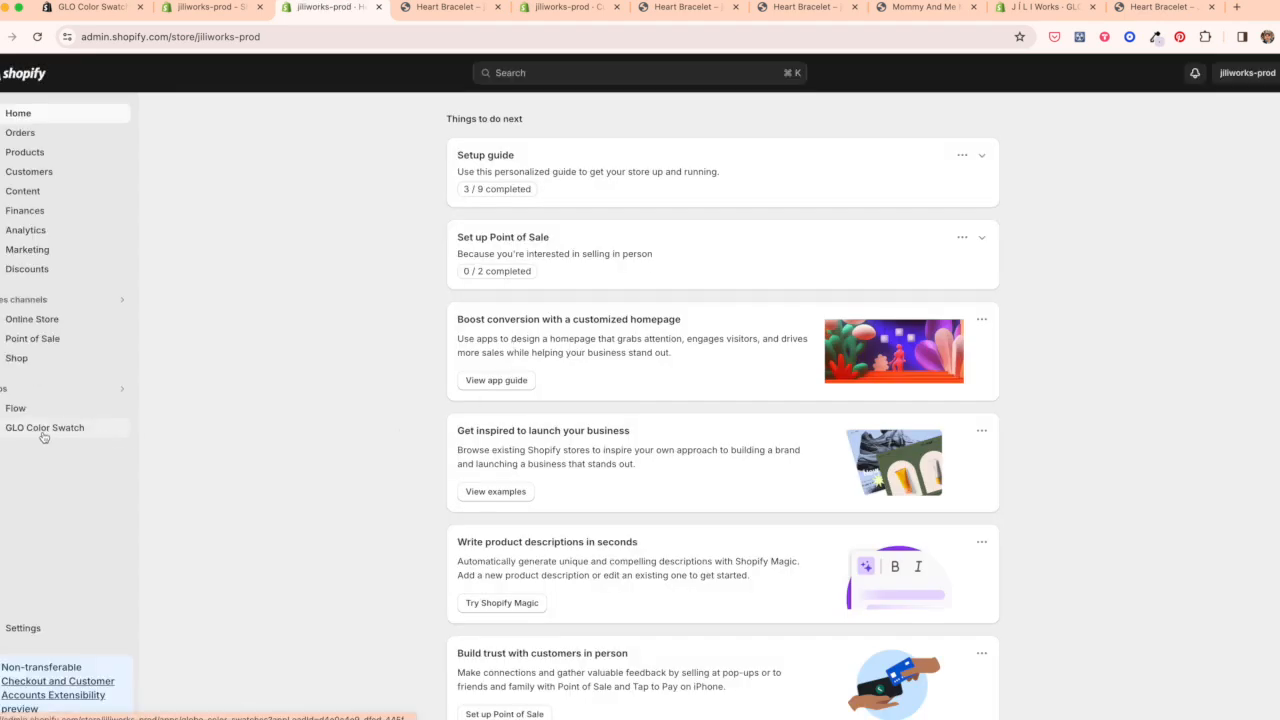
pyautogui.click(37, 430)
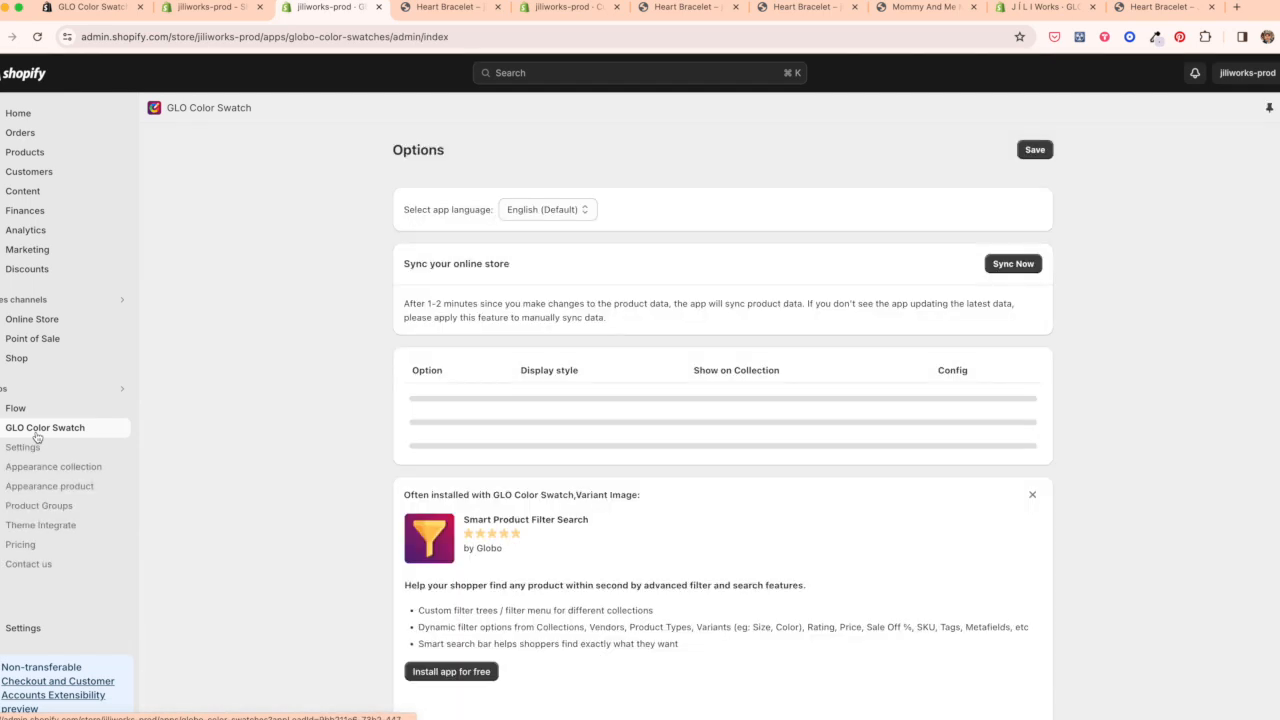
# Check the Heart Bracelet product page's variant options by selecting Light Purple, Adults and Children, comparing them with the app's option list.
pyautogui.click(450, 15)
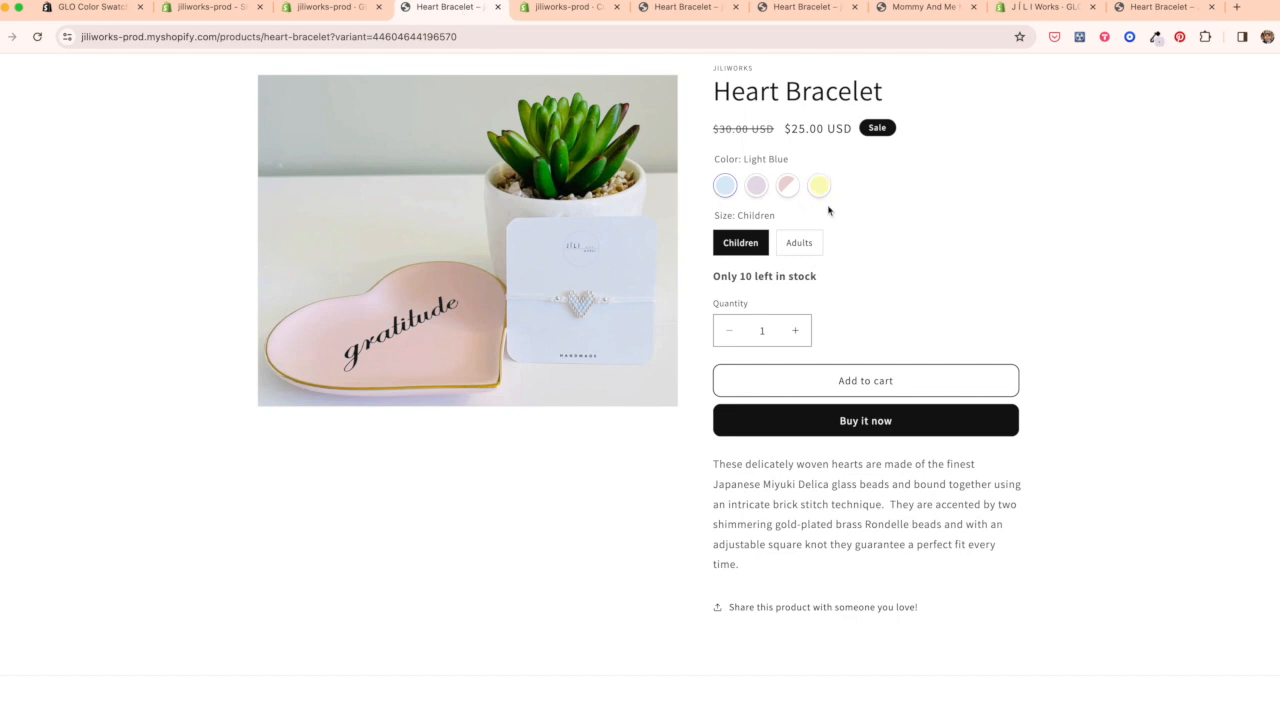
pyautogui.click(340, 8)
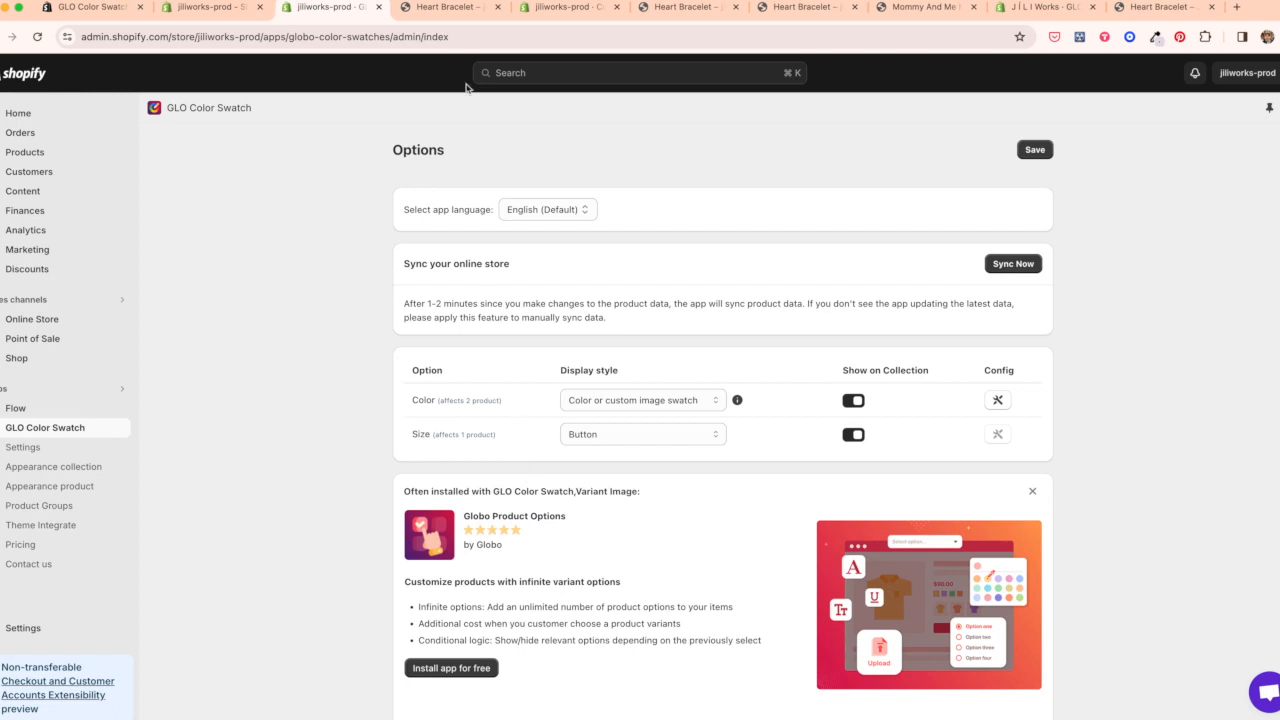
pyautogui.click(460, 10)
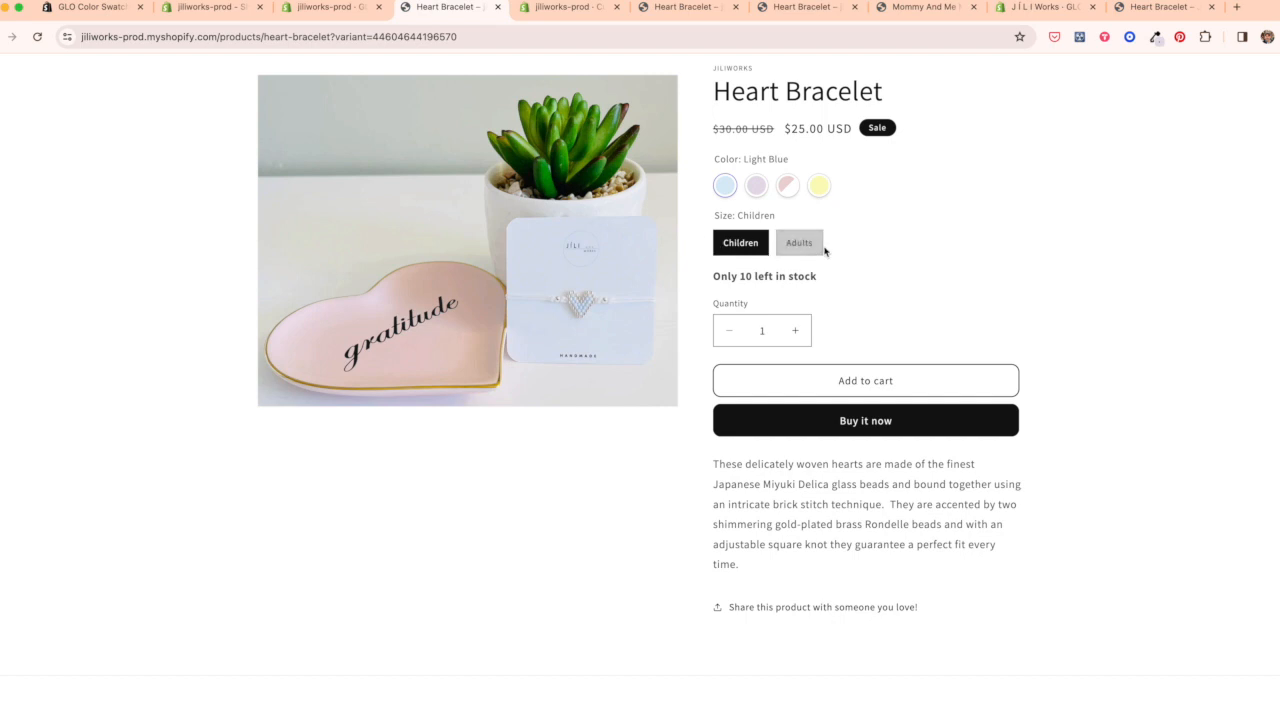
pyautogui.click(756, 186)
pyautogui.click(808, 221)
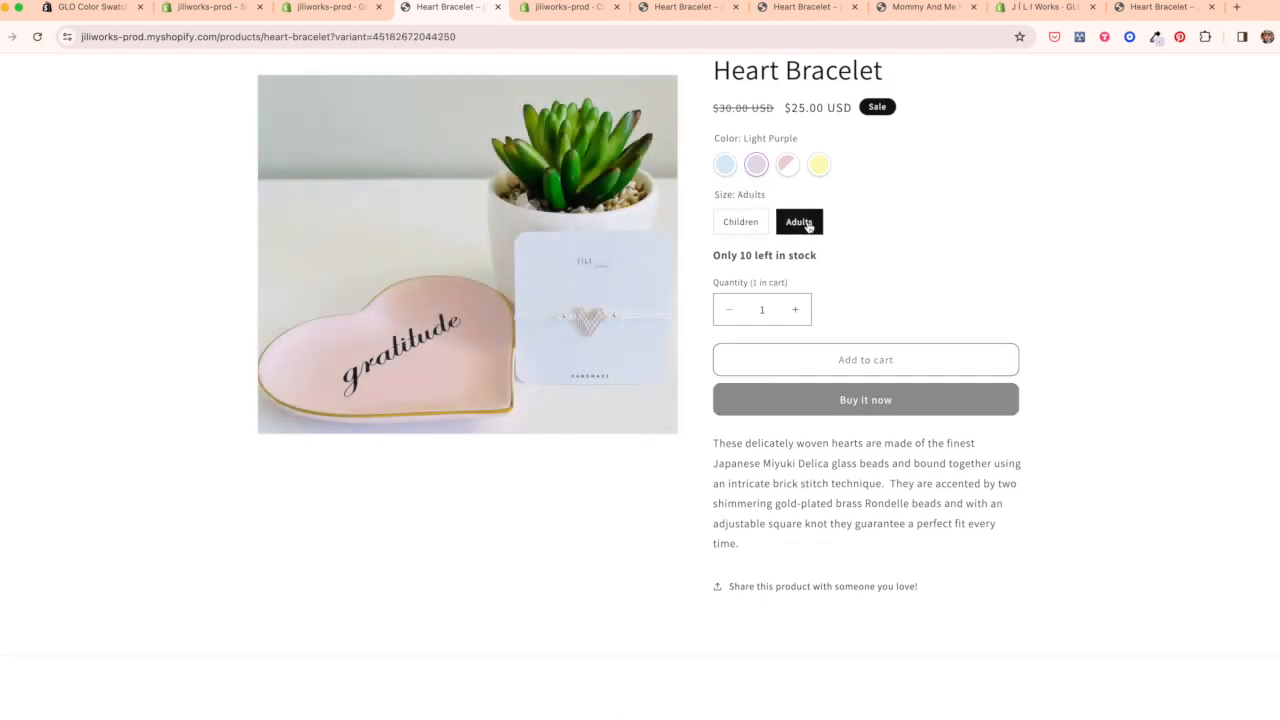
pyautogui.click(735, 222)
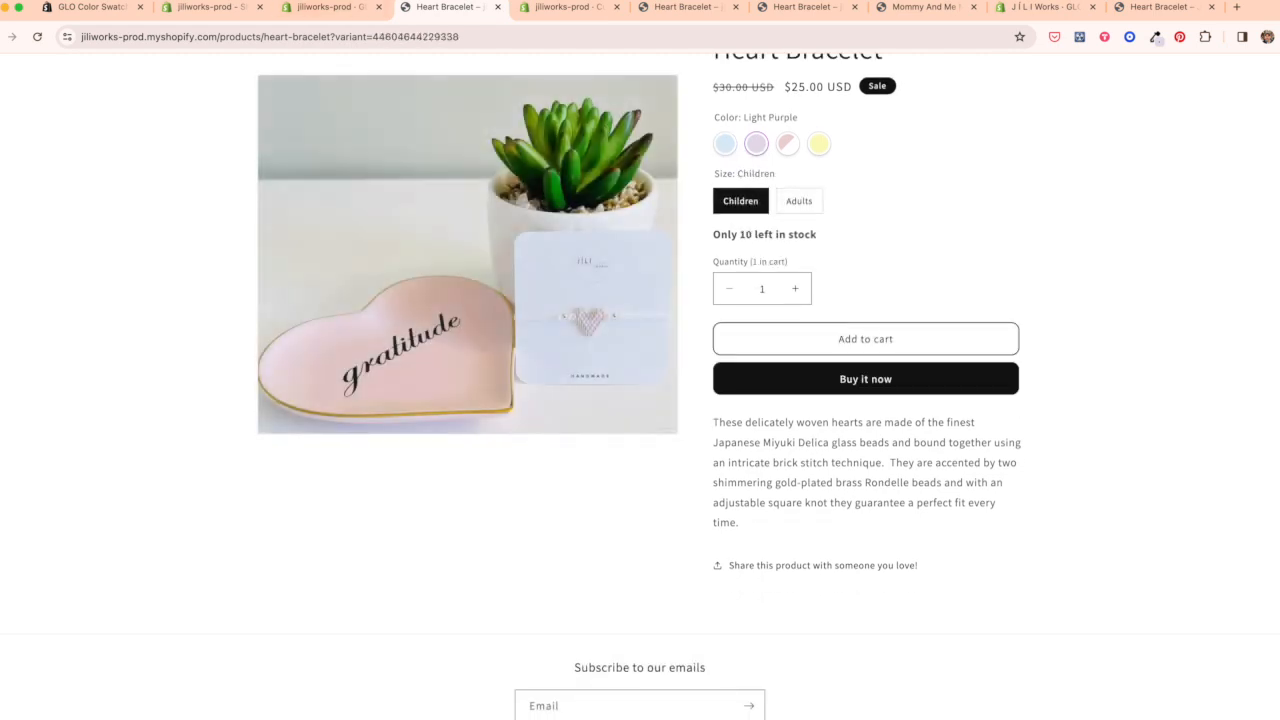
# Open the Color option's swatch configuration in GLO Color Swatch and inspect the color picker for Pink's Color 1.
pyautogui.click(337, 8)
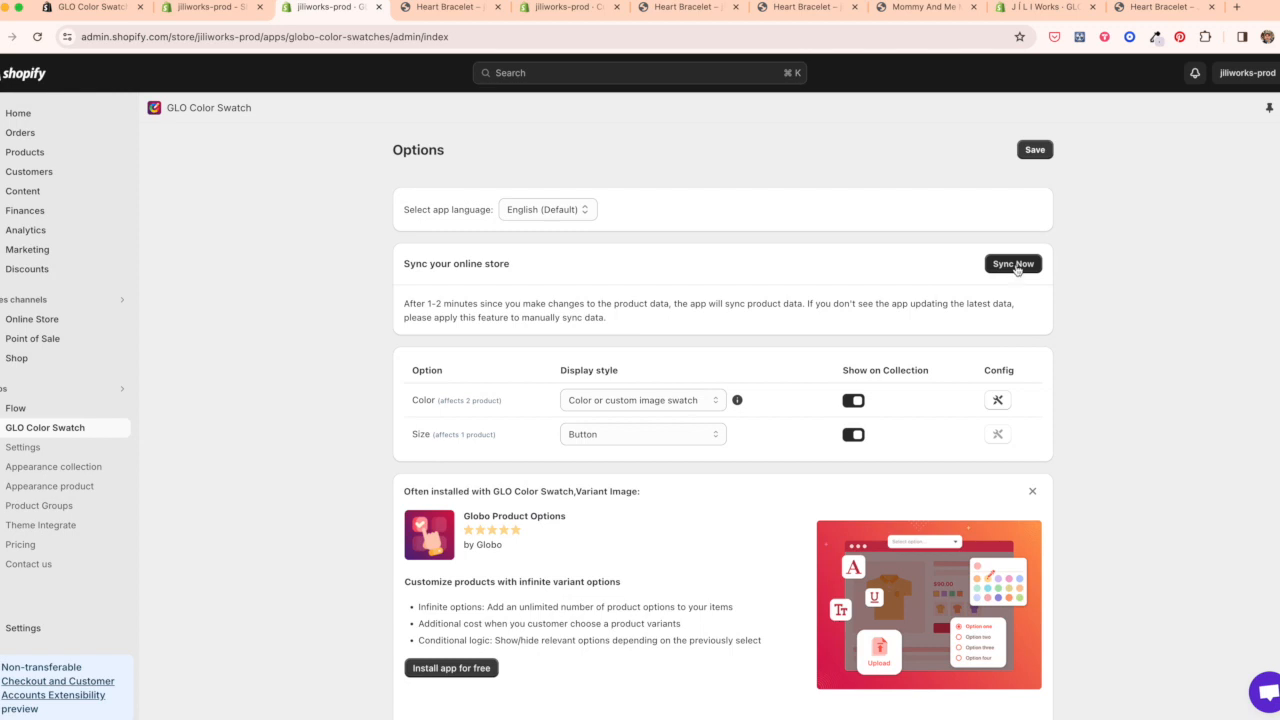
pyautogui.scroll(-3, 934, 503)
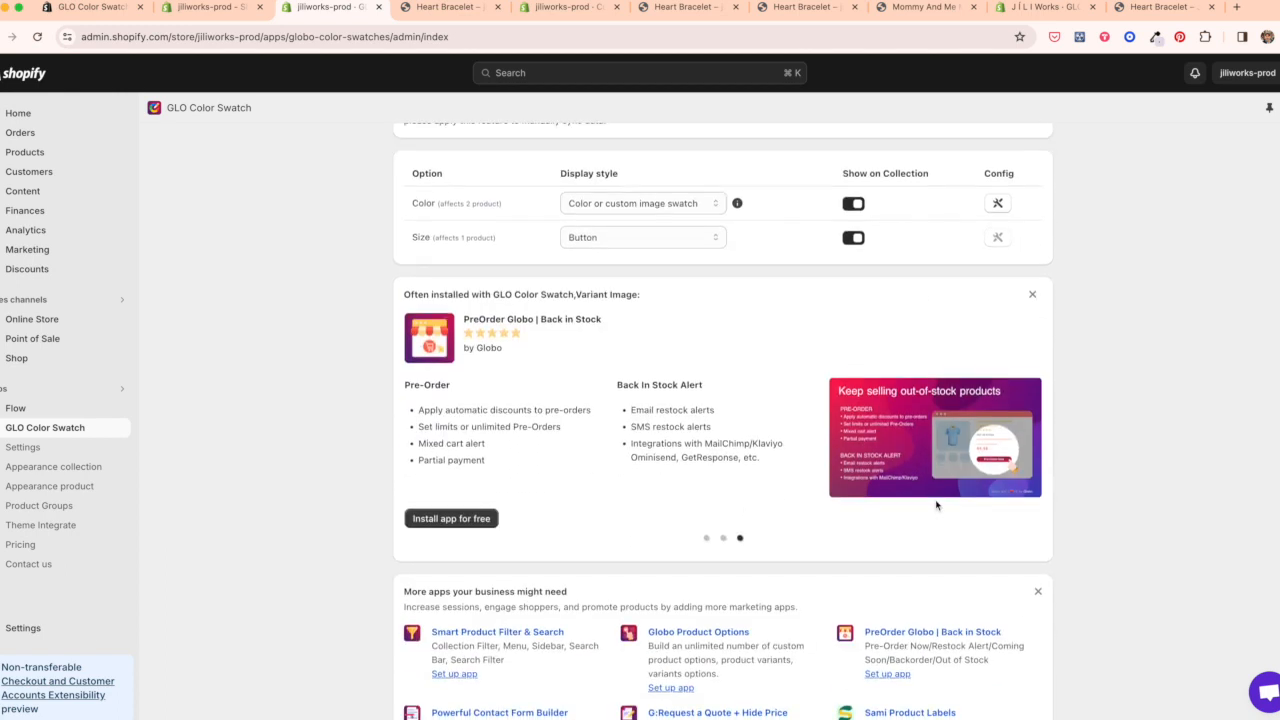
pyautogui.click(997, 205)
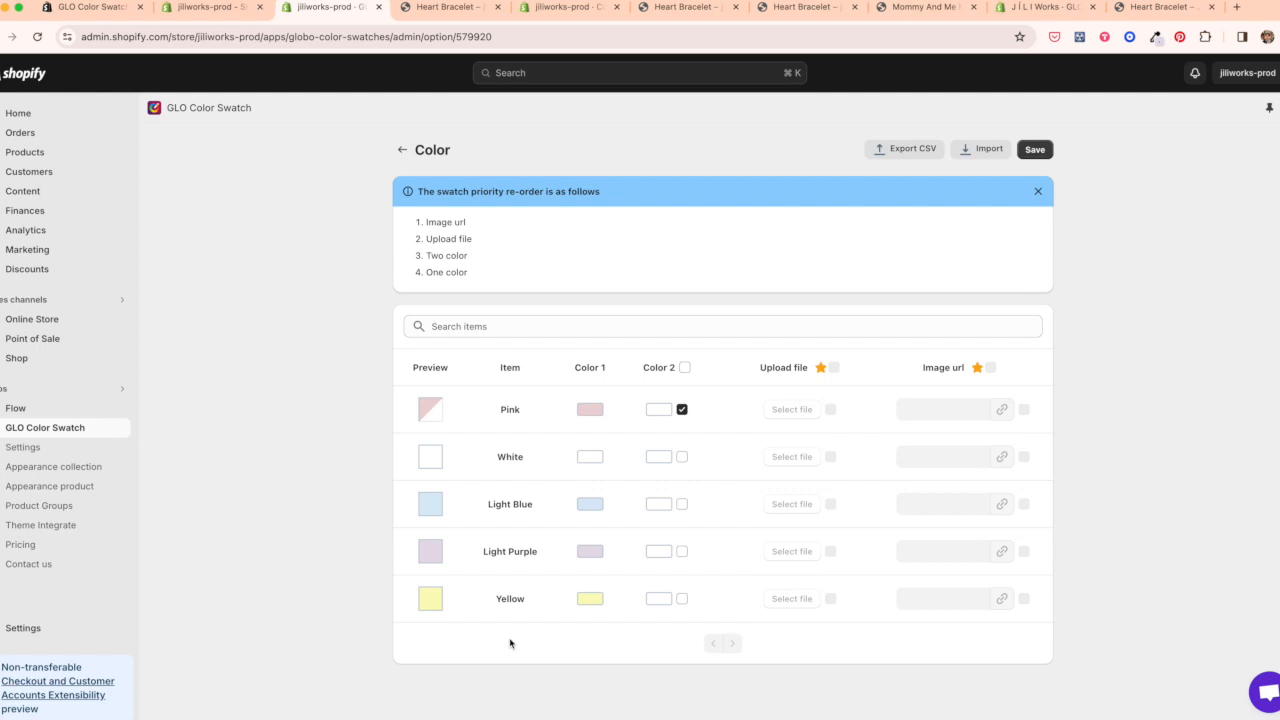
pyautogui.click(587, 410)
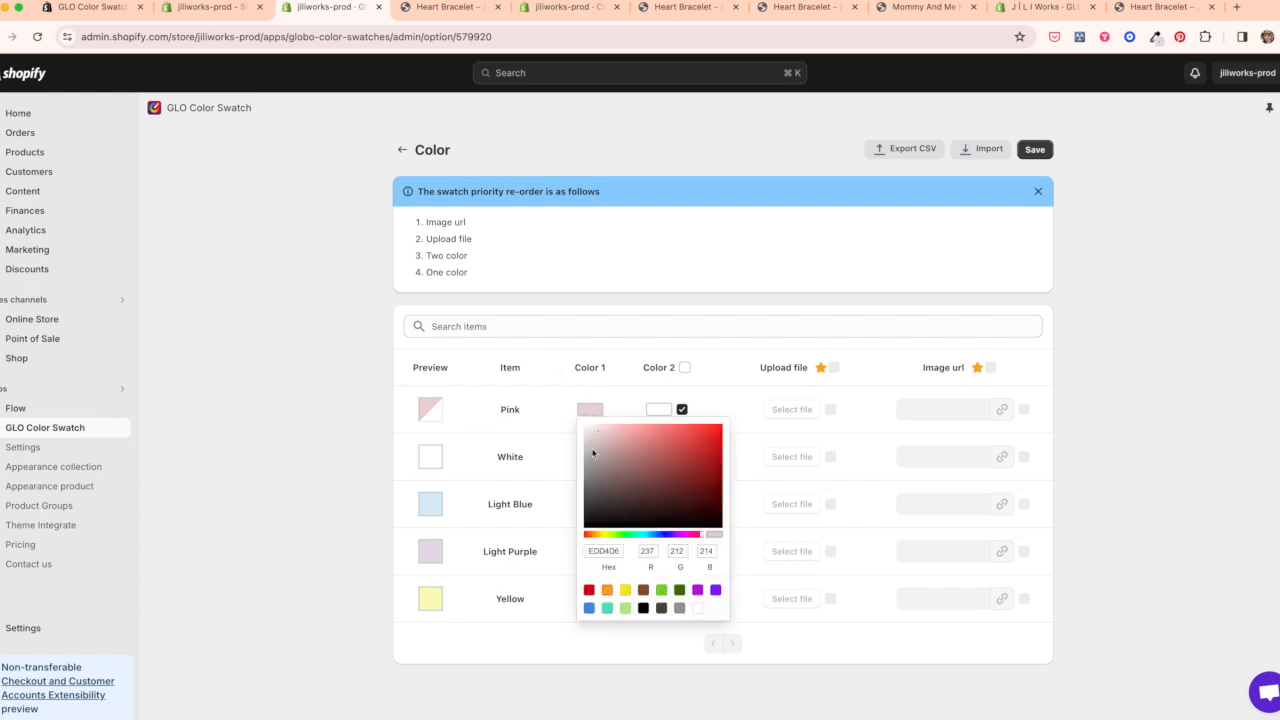
pyautogui.click(732, 366)
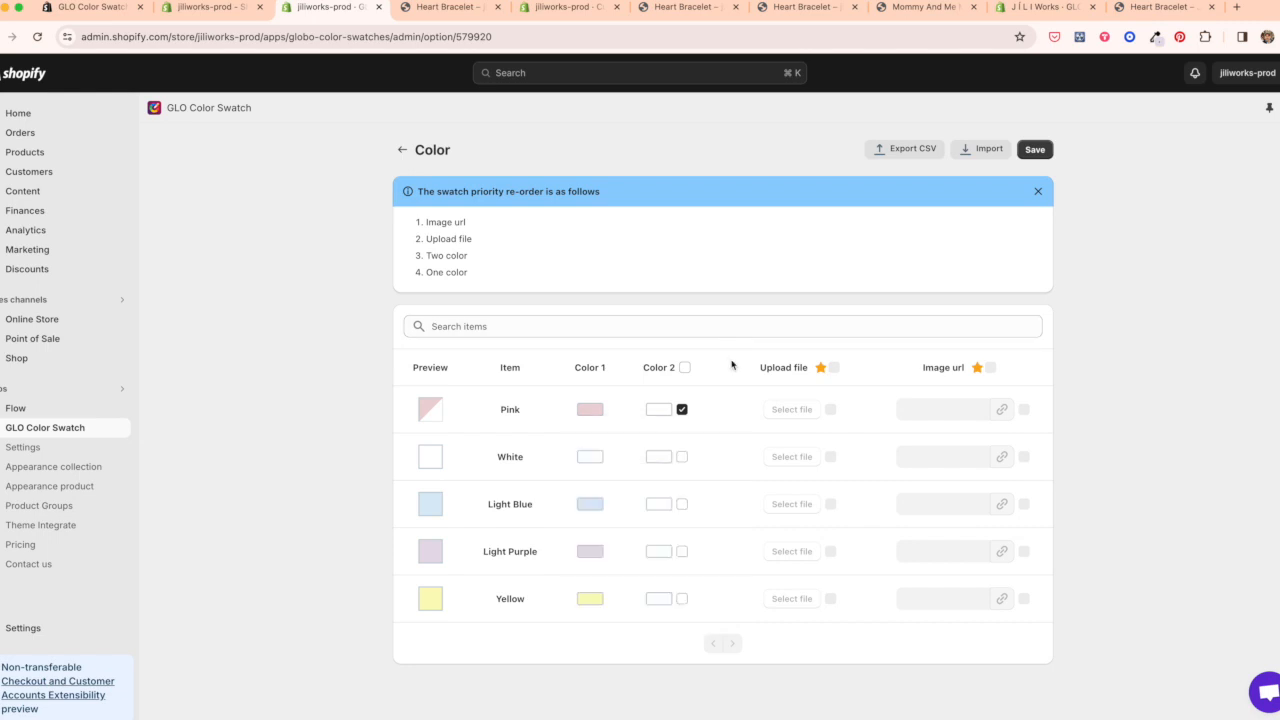
# Sample the purple #CDBACF from the beaded heart in the Heart Bracelet product photo with the page color picker.
pyautogui.click(469, 11)
pyautogui.scroll(2, 879, 265)
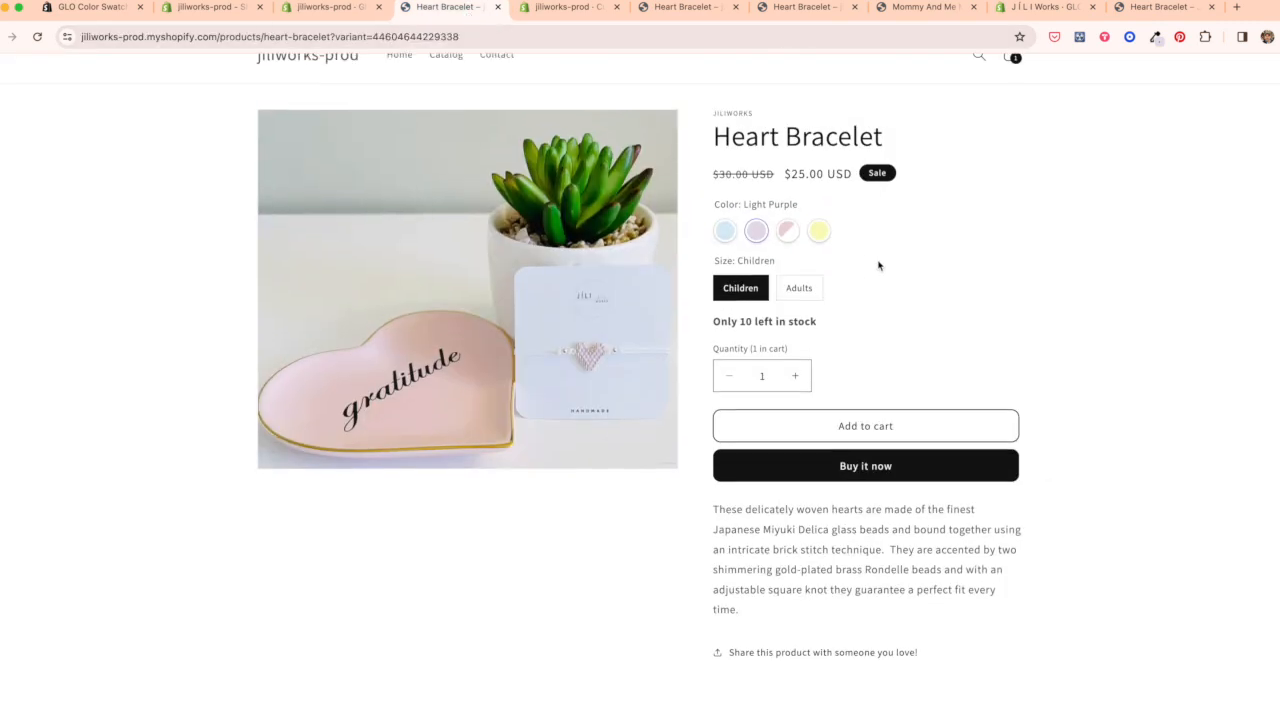
pyautogui.click(1155, 38)
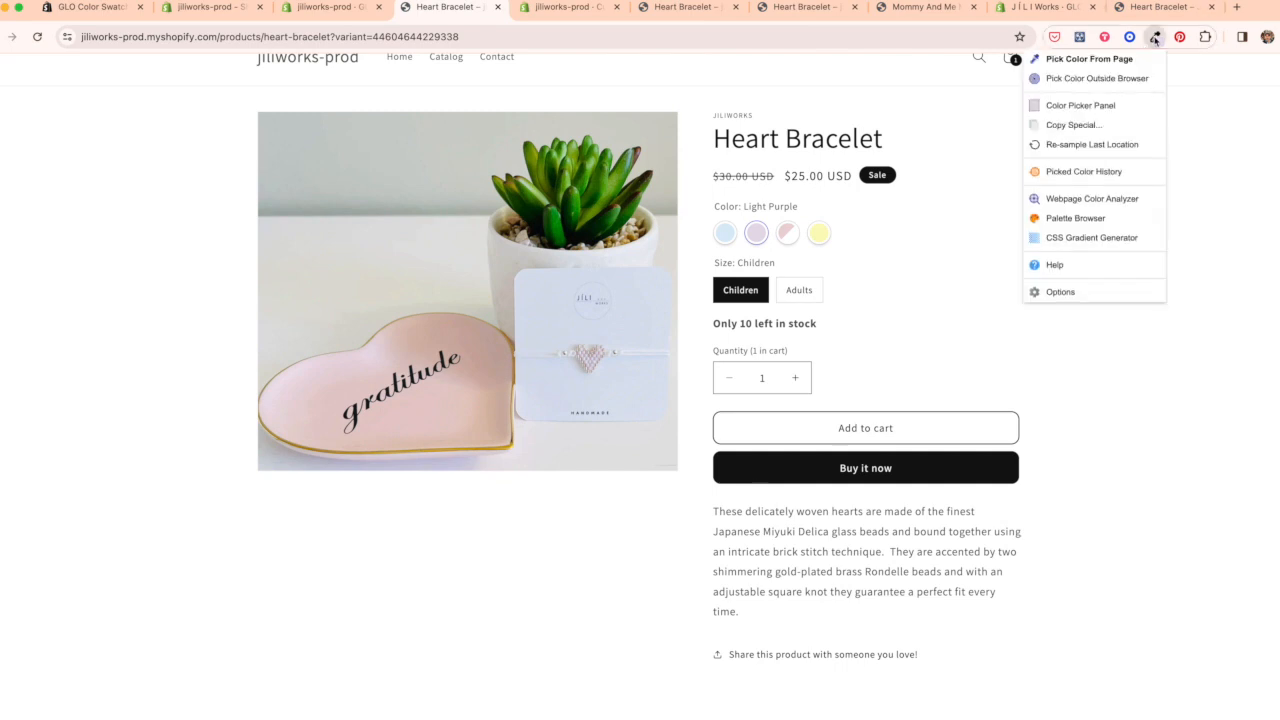
pyautogui.click(1089, 59)
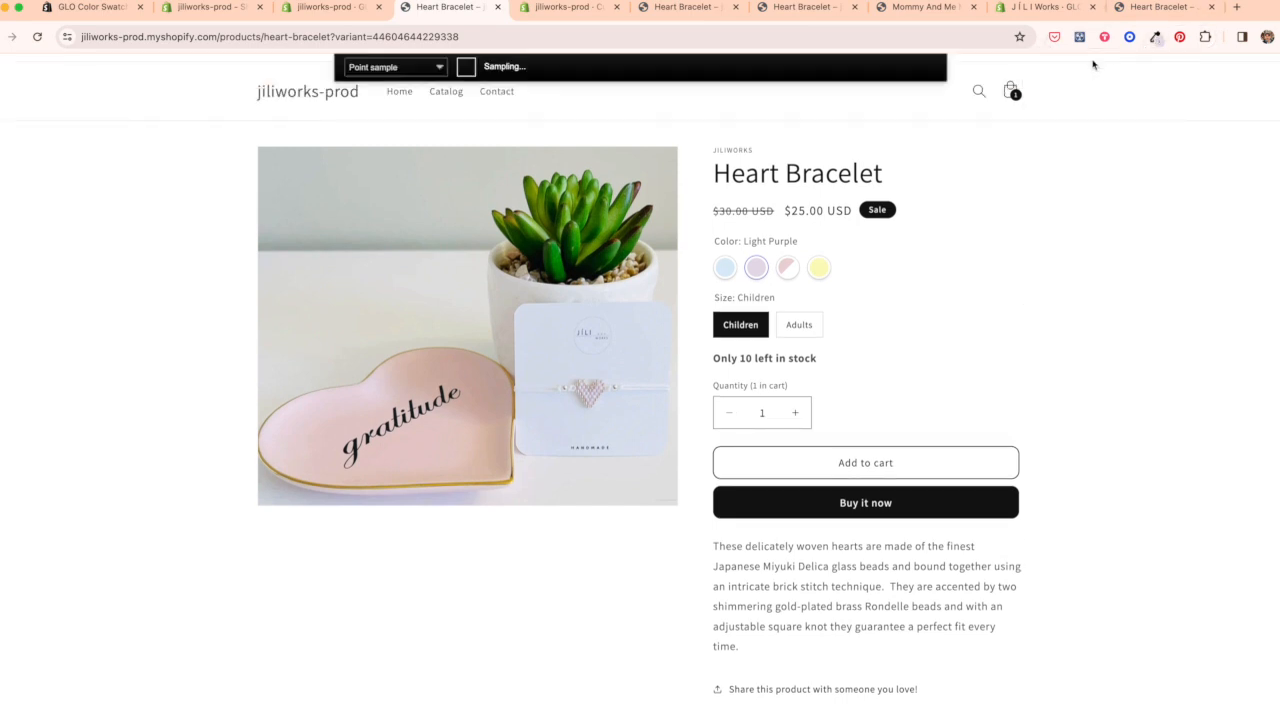
pyautogui.click(591, 399)
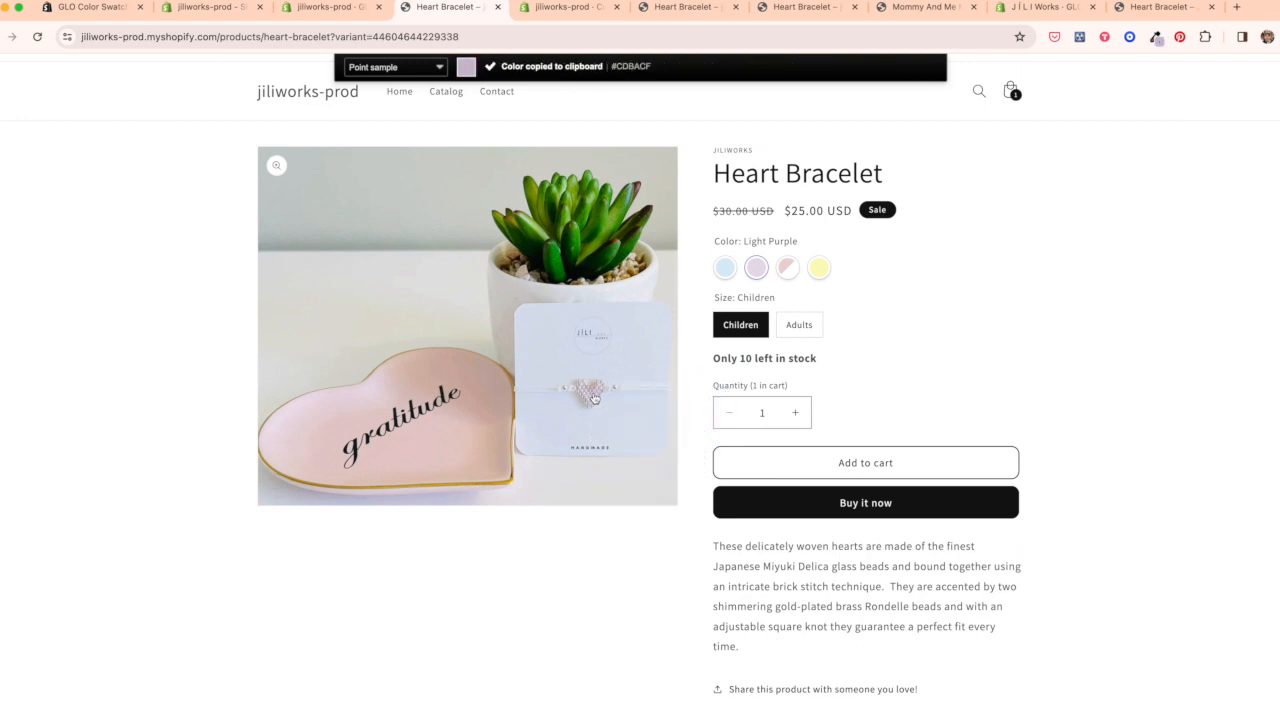
# Lighten the sampled purple to eee6ef in the Color Picker Panel and copy its hex code.
pyautogui.click(1156, 37)
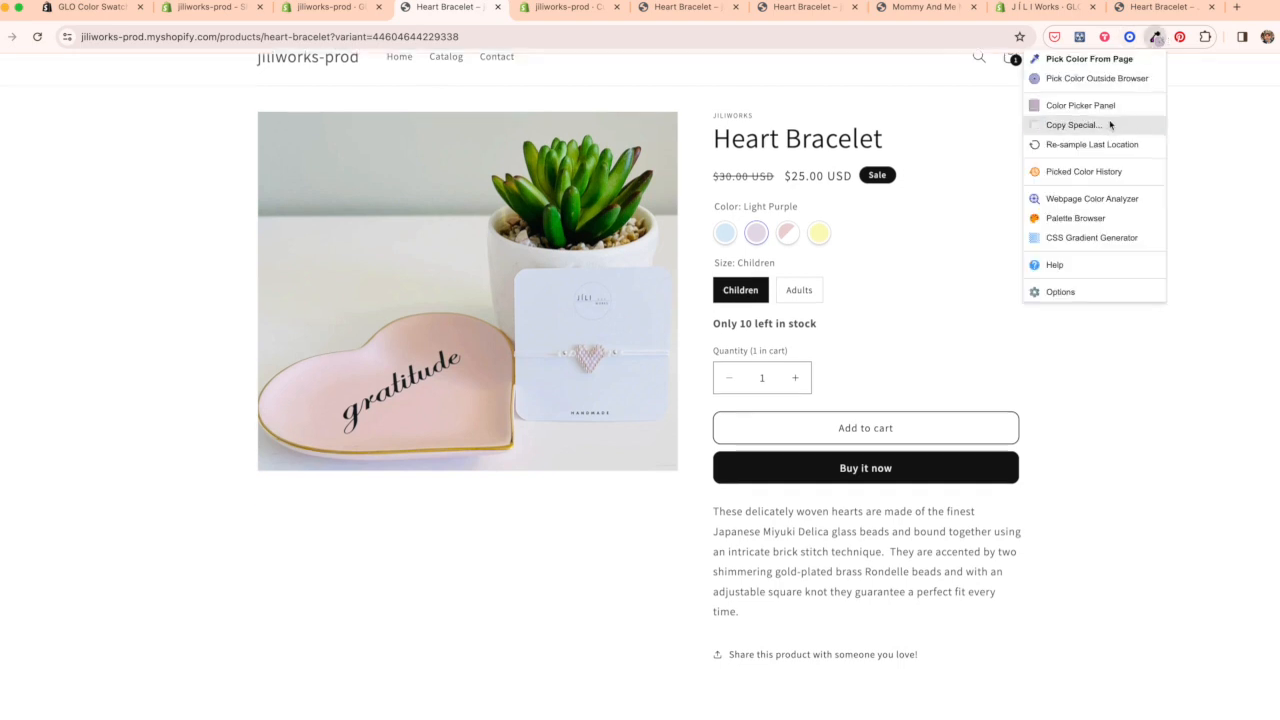
pyautogui.click(1071, 106)
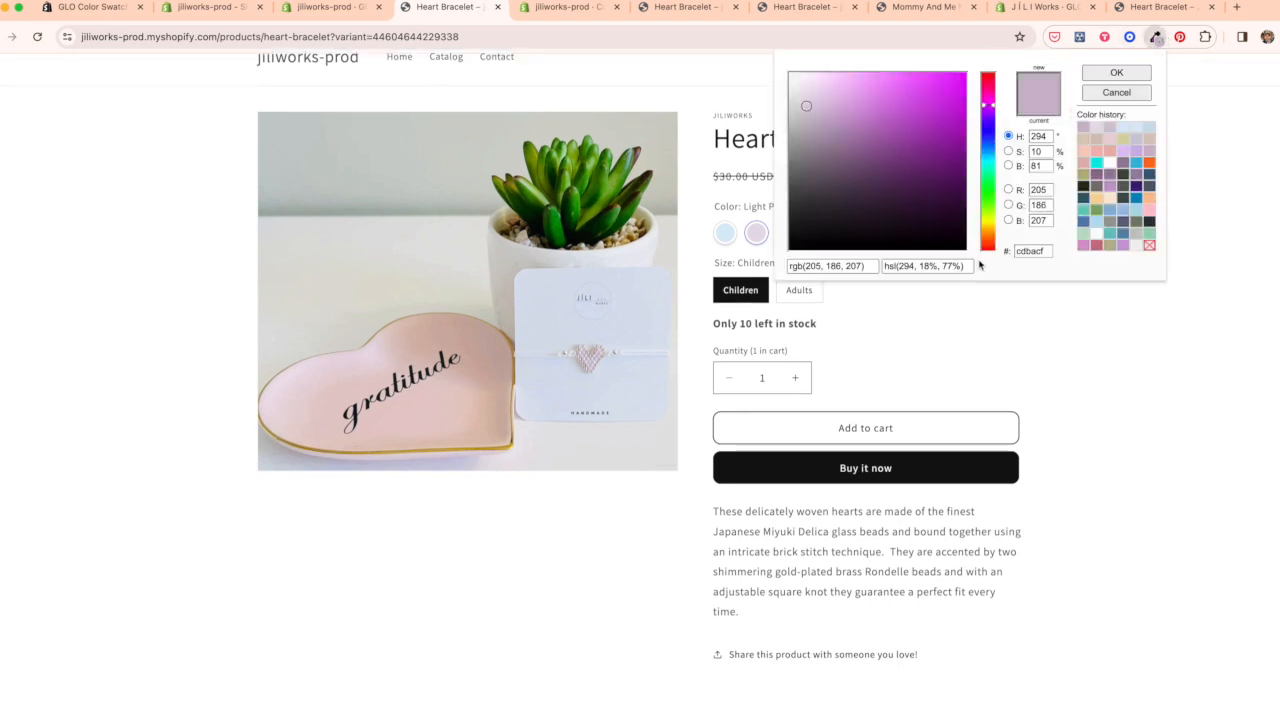
pyautogui.doubleClick(1040, 250)
pyautogui.moveTo(806, 104); pyautogui.dragTo(796, 83)
pyautogui.doubleClick(1028, 251)
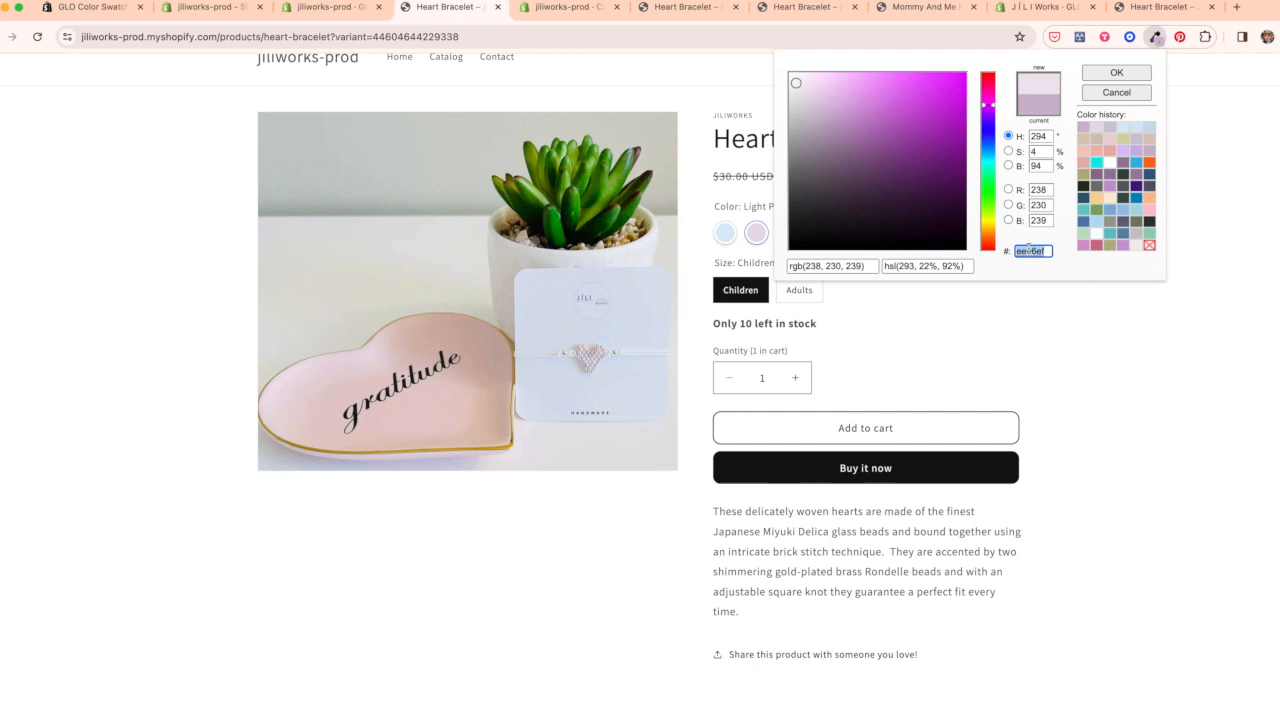
pyautogui.click(1117, 70)
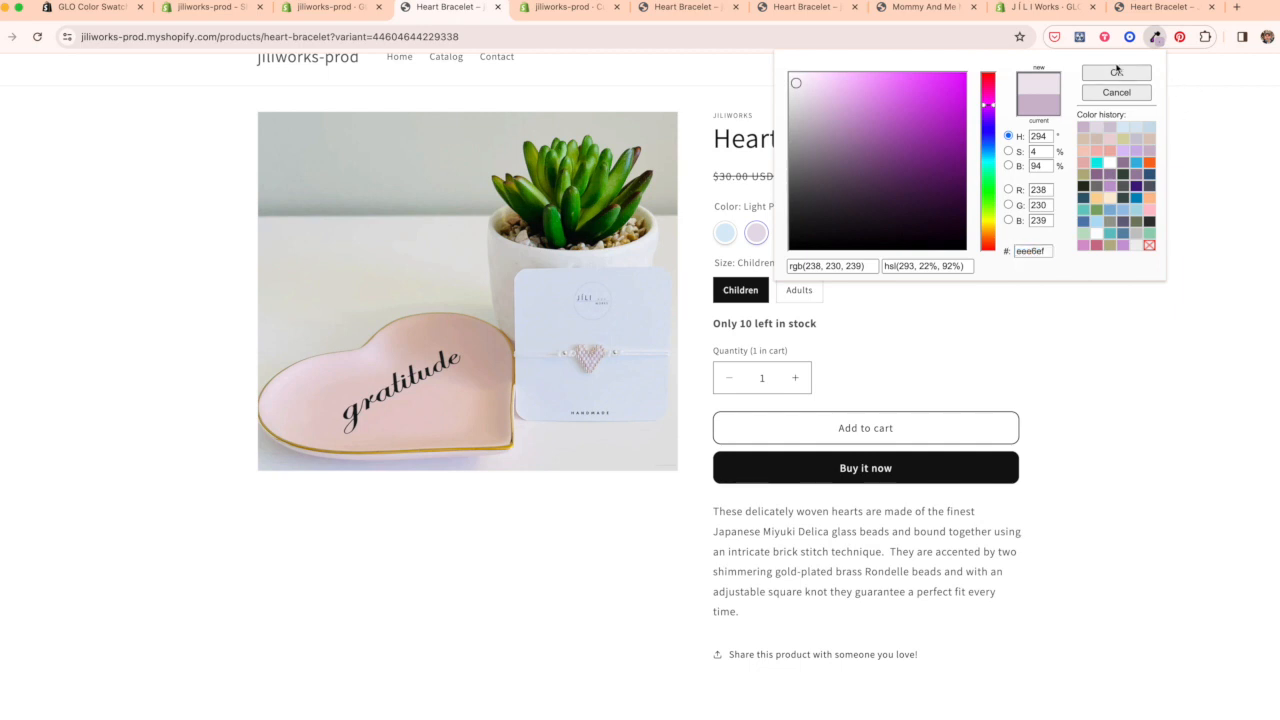
# Set Light Purple's Color 1 to hex eee6ef in the GLO Color Swatch configuration and save it.
pyautogui.click(322, 10)
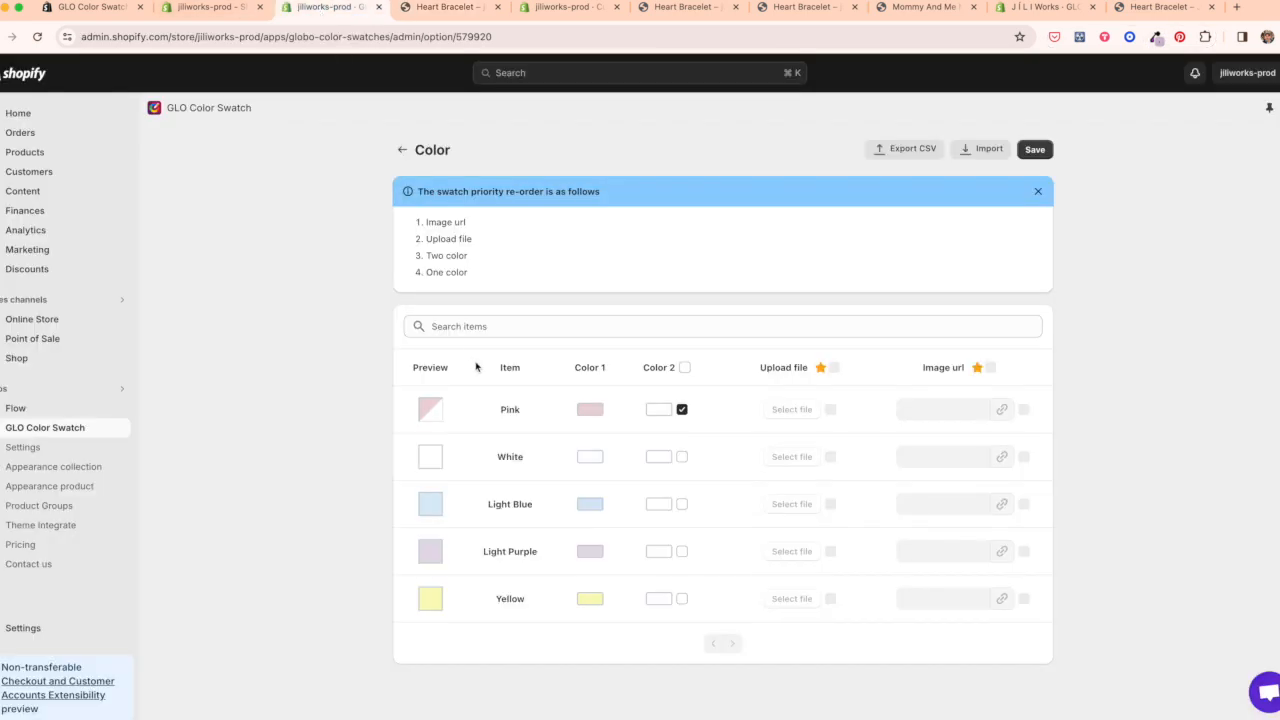
pyautogui.click(589, 559)
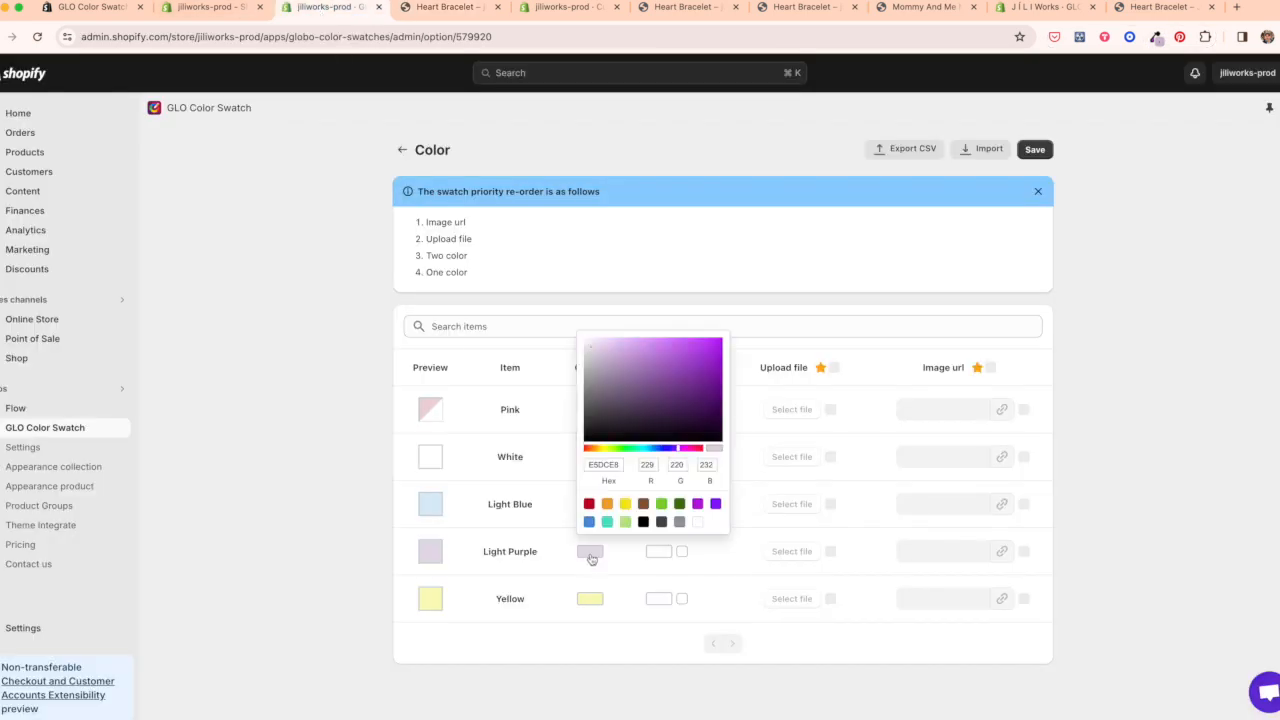
pyautogui.doubleClick(610, 464)
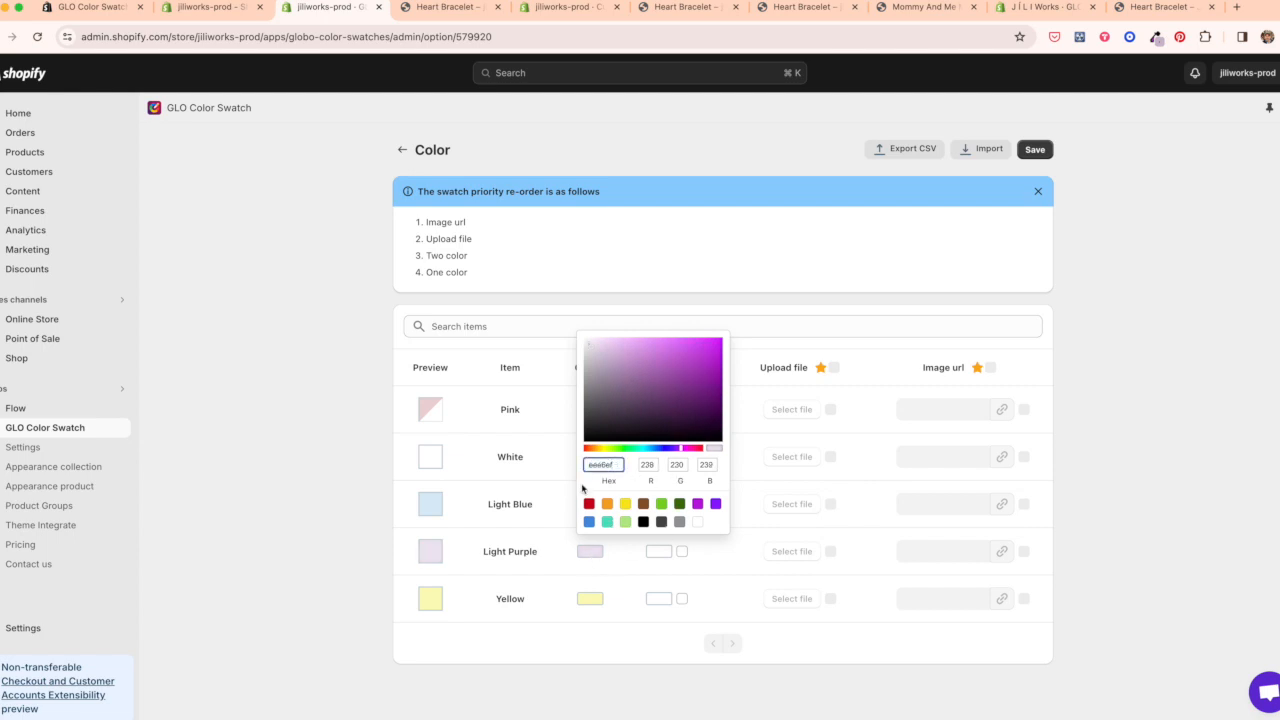
pyautogui.click(584, 483)
pyautogui.click(888, 370)
pyautogui.click(1035, 149)
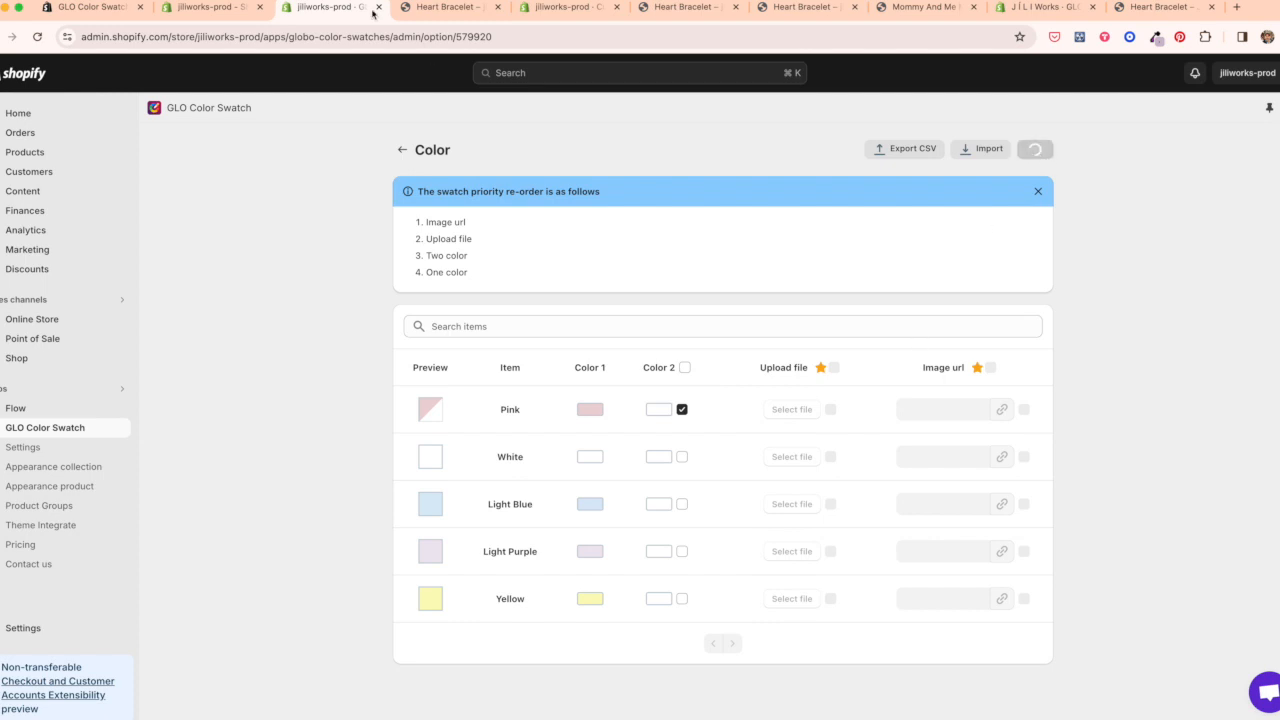
# Reload the Heart Bracelet product page and check its swatches by selecting Light Blue and Light Purple.
pyautogui.click(481, 18)
pyautogui.press('super+r')
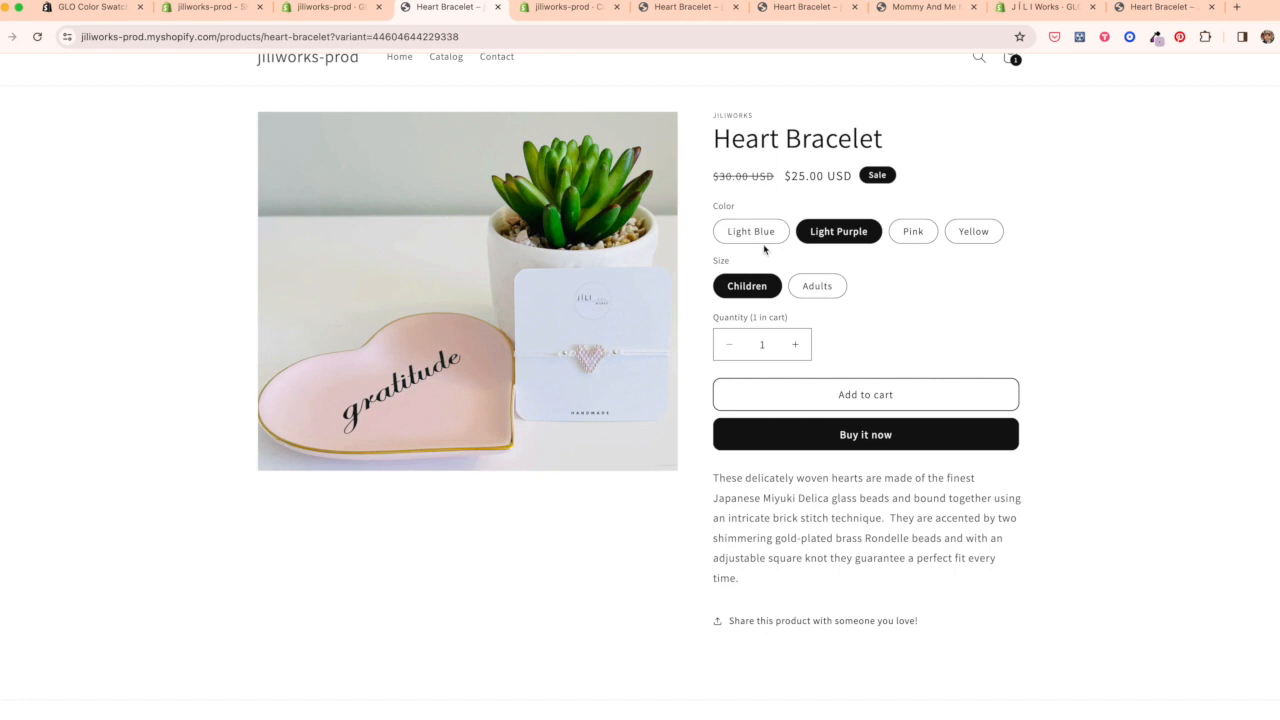
pyautogui.click(725, 233)
pyautogui.scroll(-1, 800, 220)
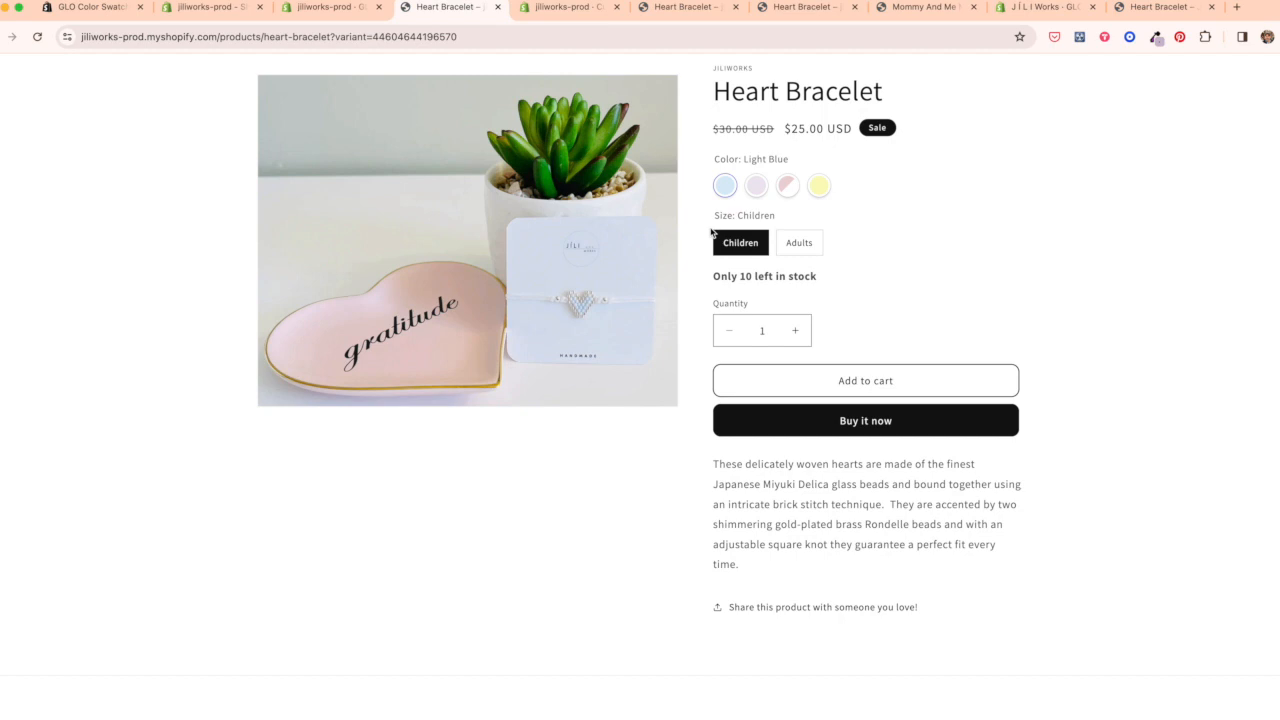
pyautogui.click(755, 190)
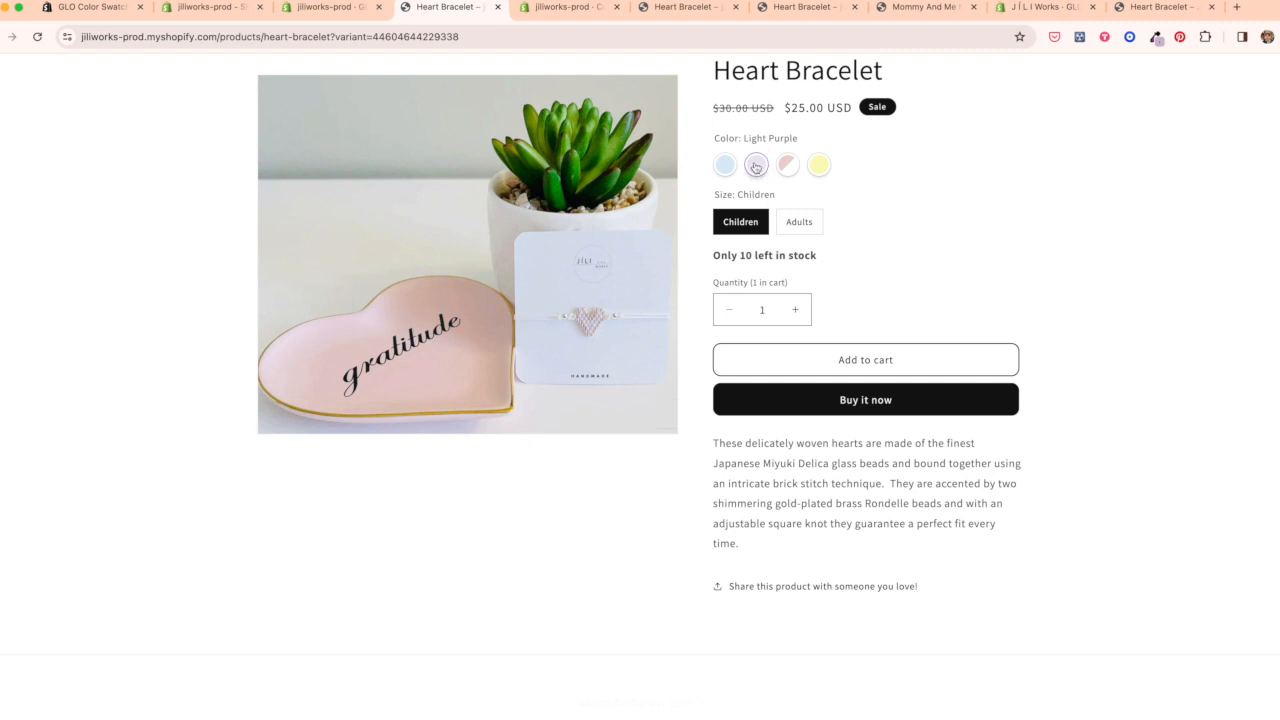
# Select the Yellow swatch on the Heart Bracelet product page and compare its Adults and Children sizes.
pyautogui.click(819, 165)
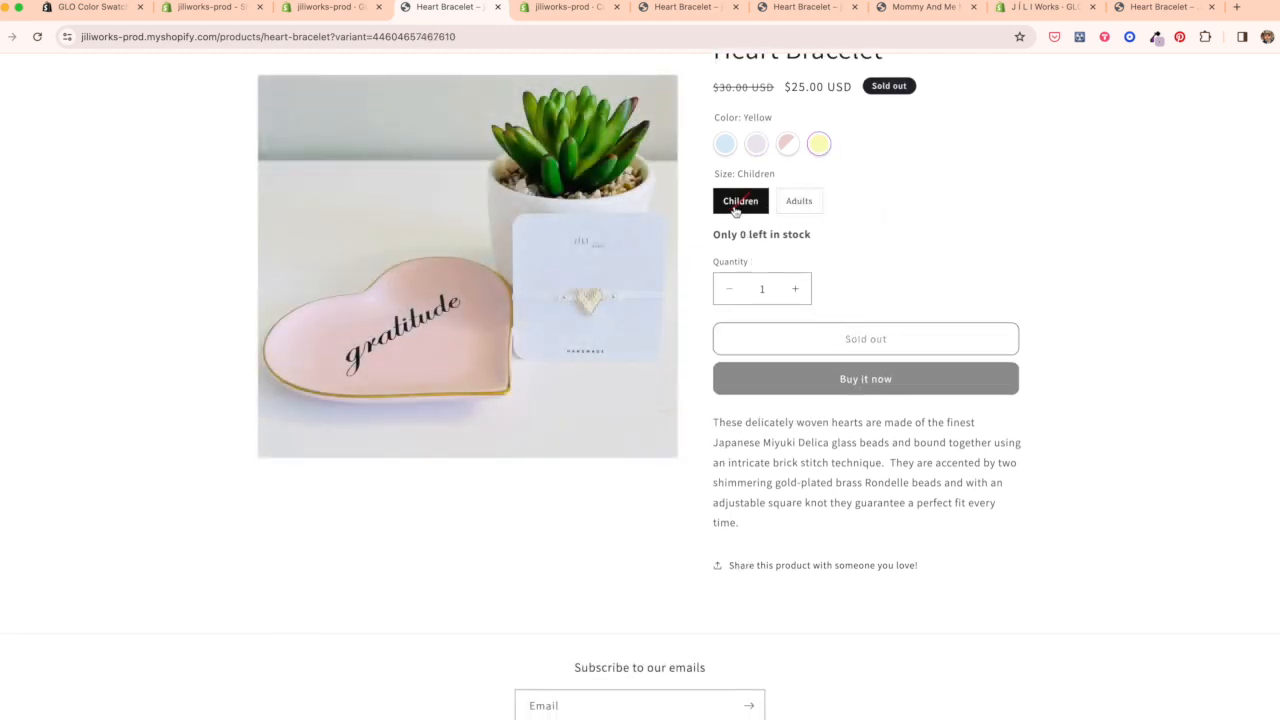
pyautogui.click(806, 206)
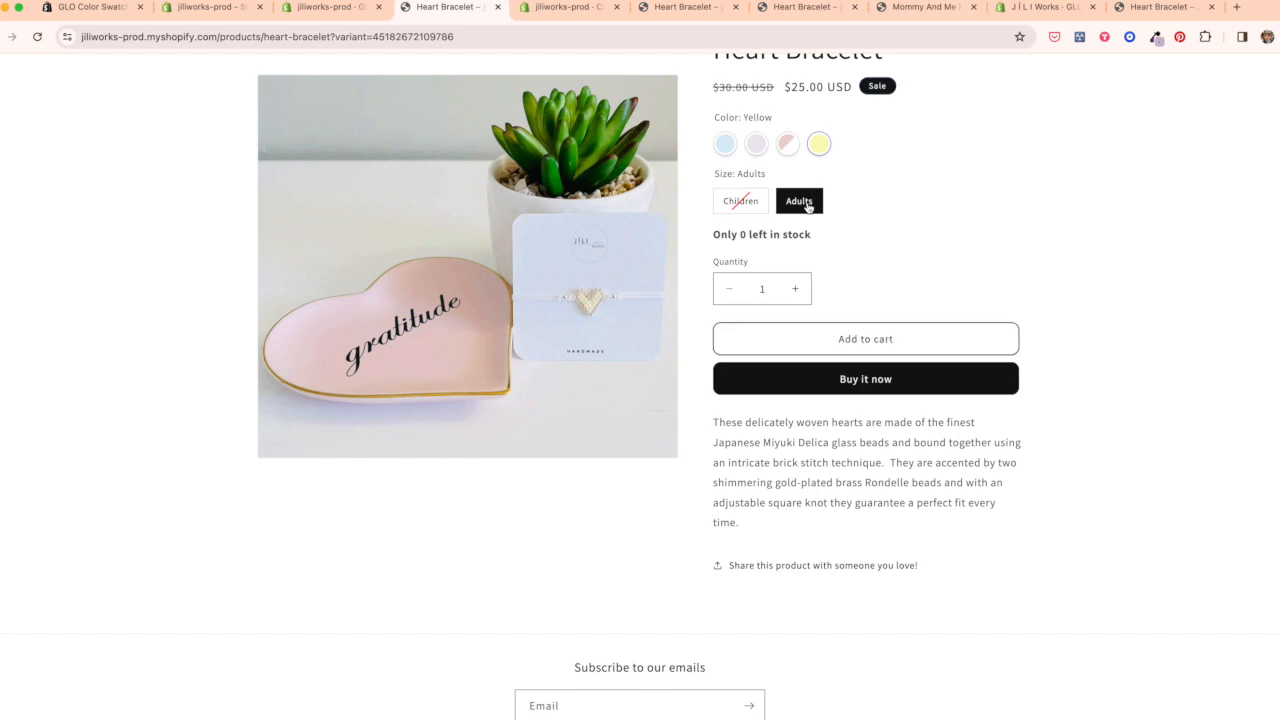
pyautogui.click(740, 201)
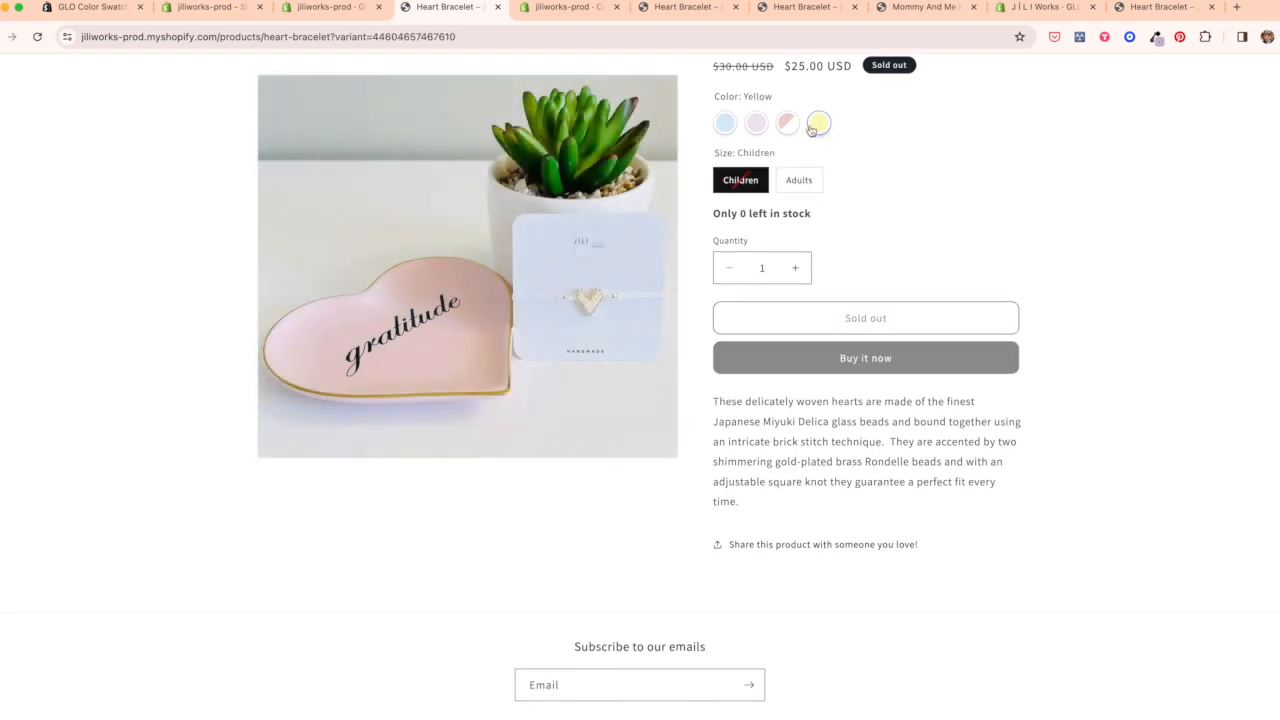
# Open the product appearance settings in GLO Color Swatch and preview the Square and Fit Text swatch types, returning to Circle.
pyautogui.click(342, 11)
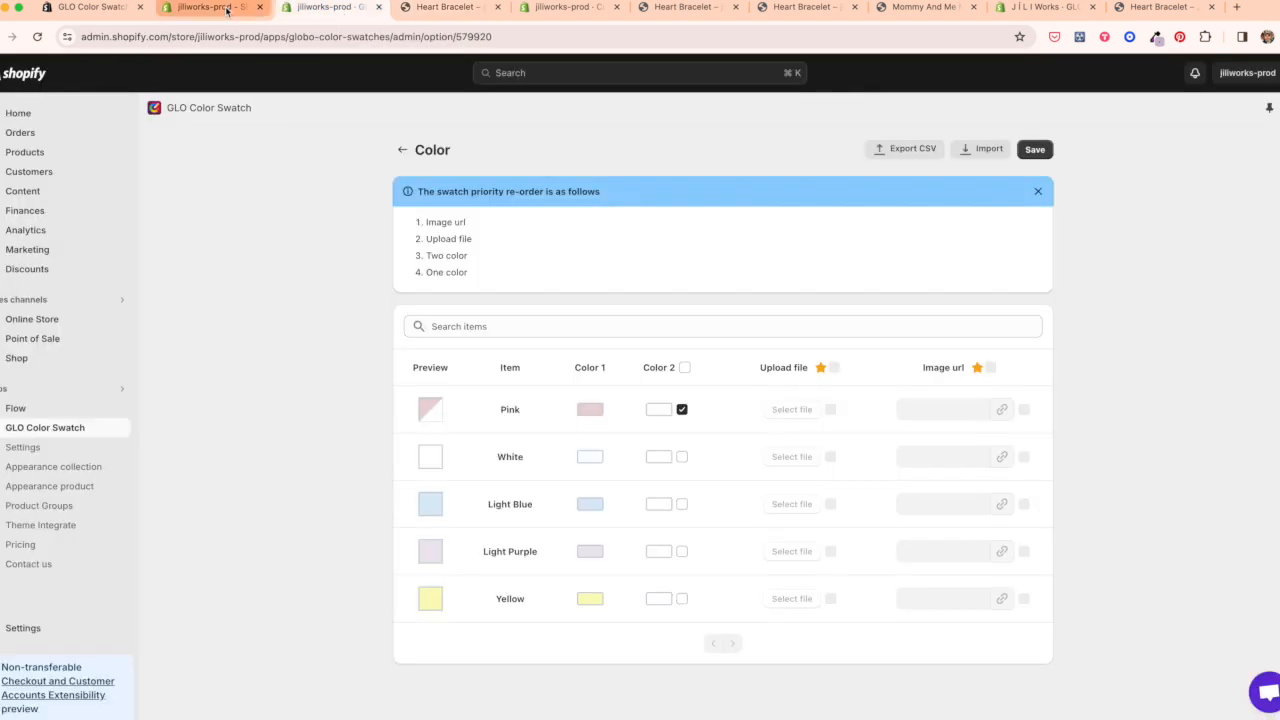
pyautogui.click(82, 487)
pyautogui.scroll(-1, 486, 259)
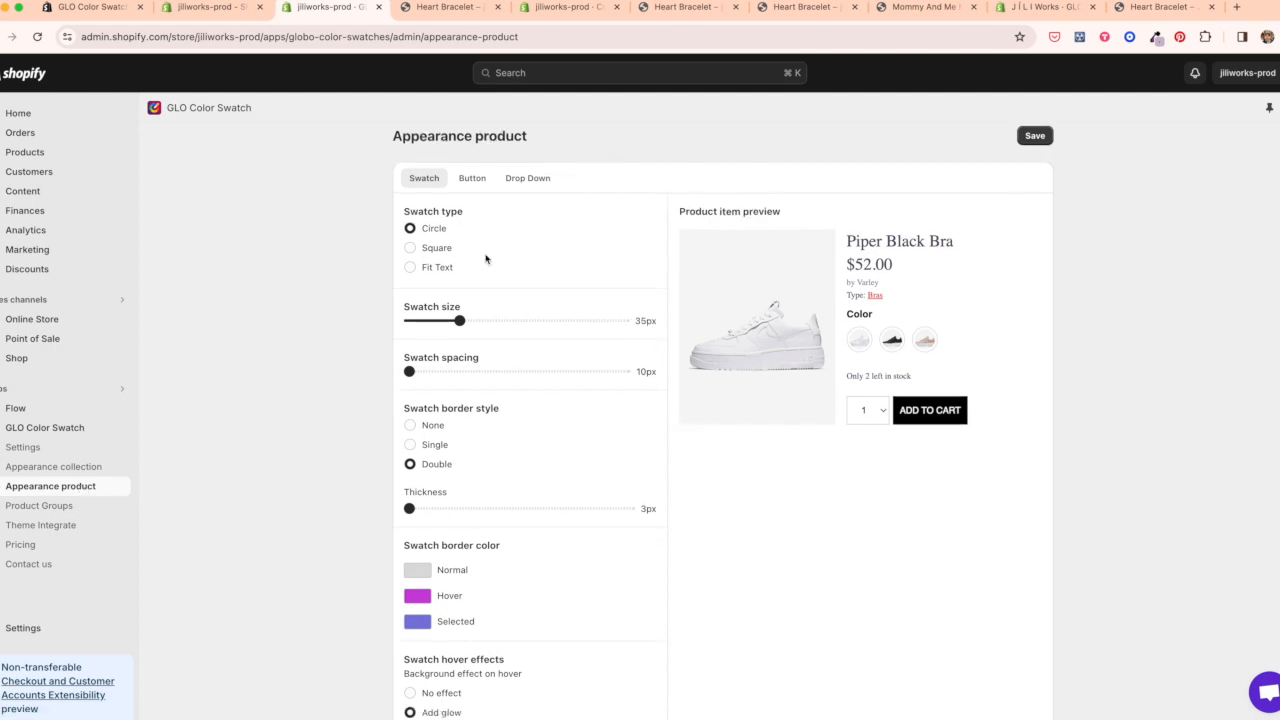
pyautogui.click(412, 249)
pyautogui.click(410, 268)
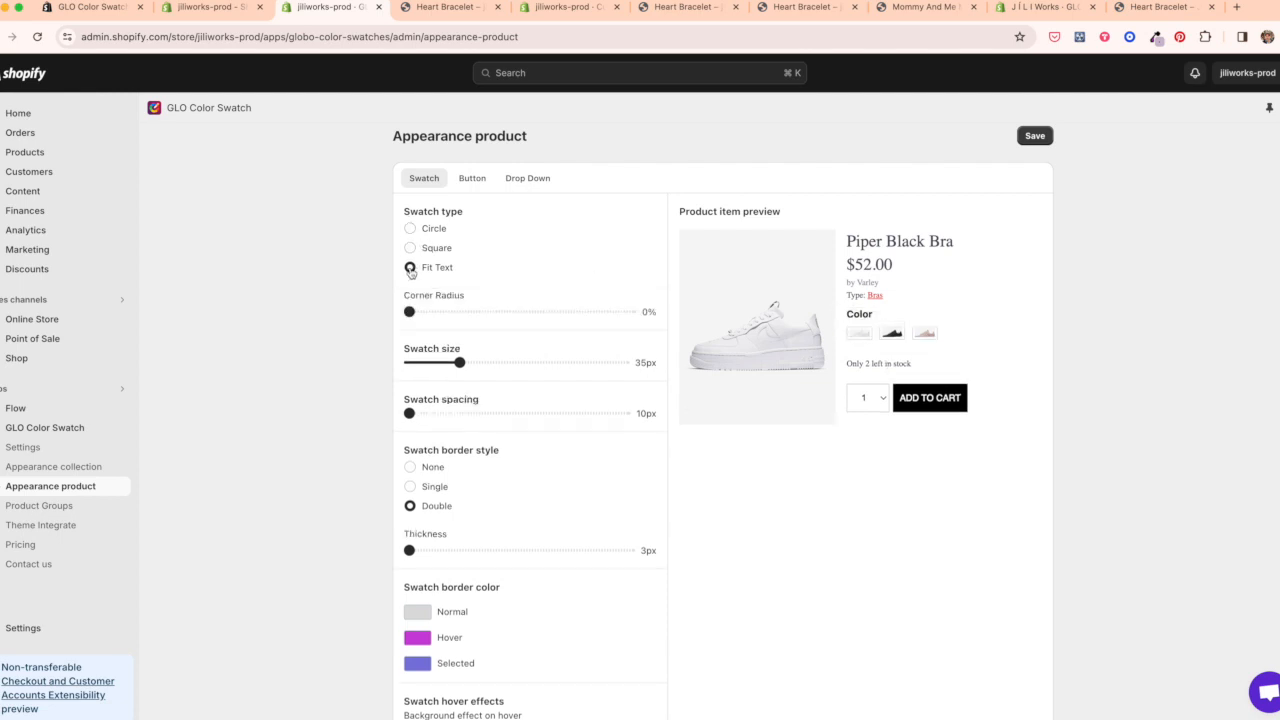
pyautogui.click(410, 229)
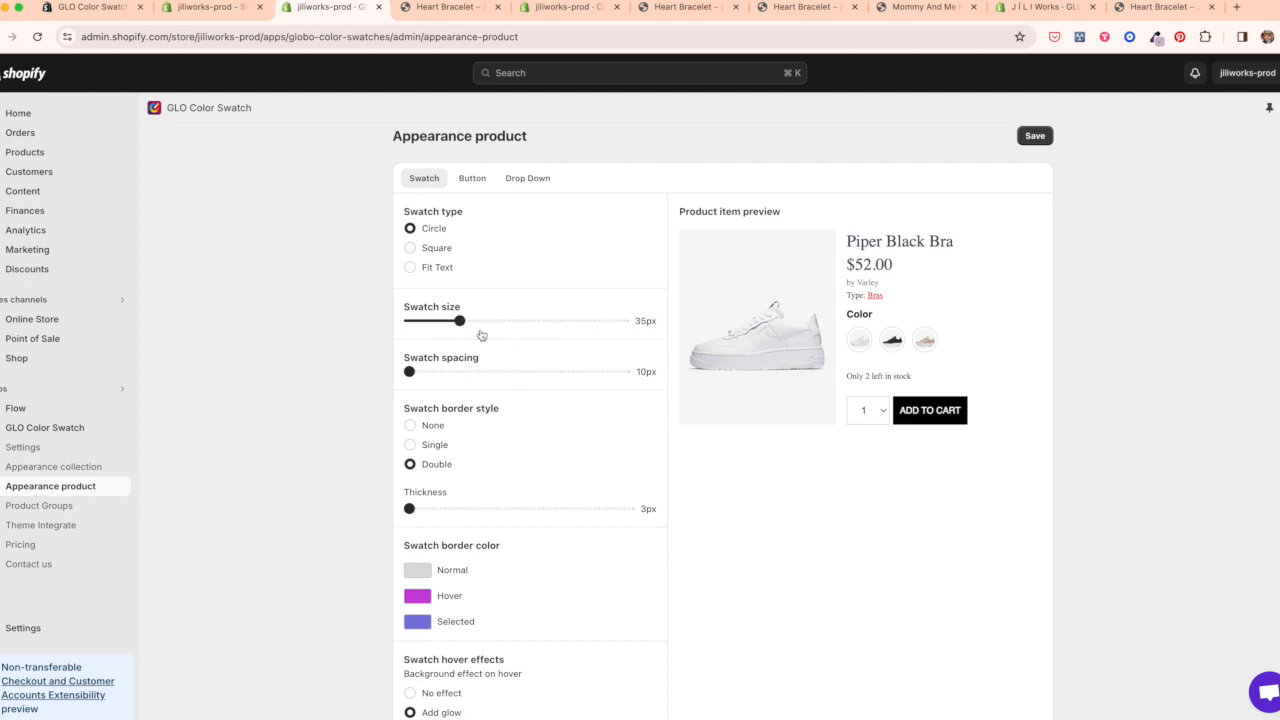
# Try the Single and None swatch border styles in the product preview and restore Double.
pyautogui.scroll(-1, 535, 487)
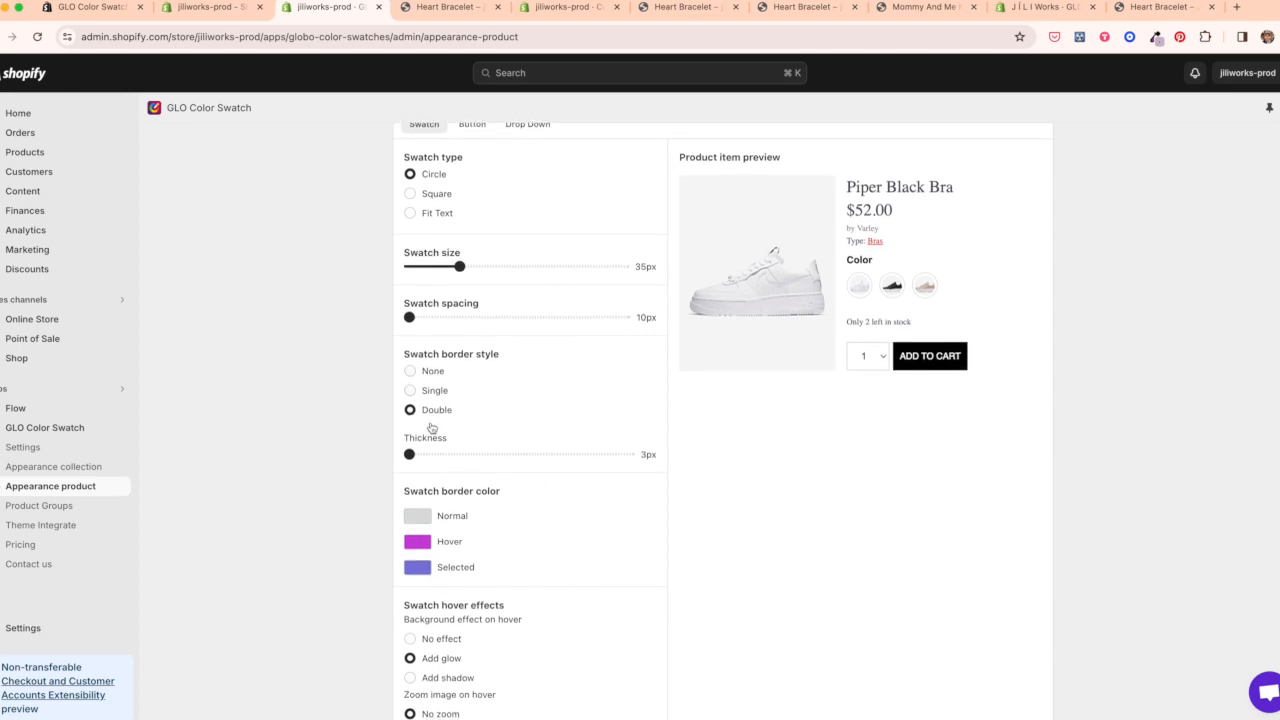
pyautogui.click(410, 391)
pyautogui.click(410, 371)
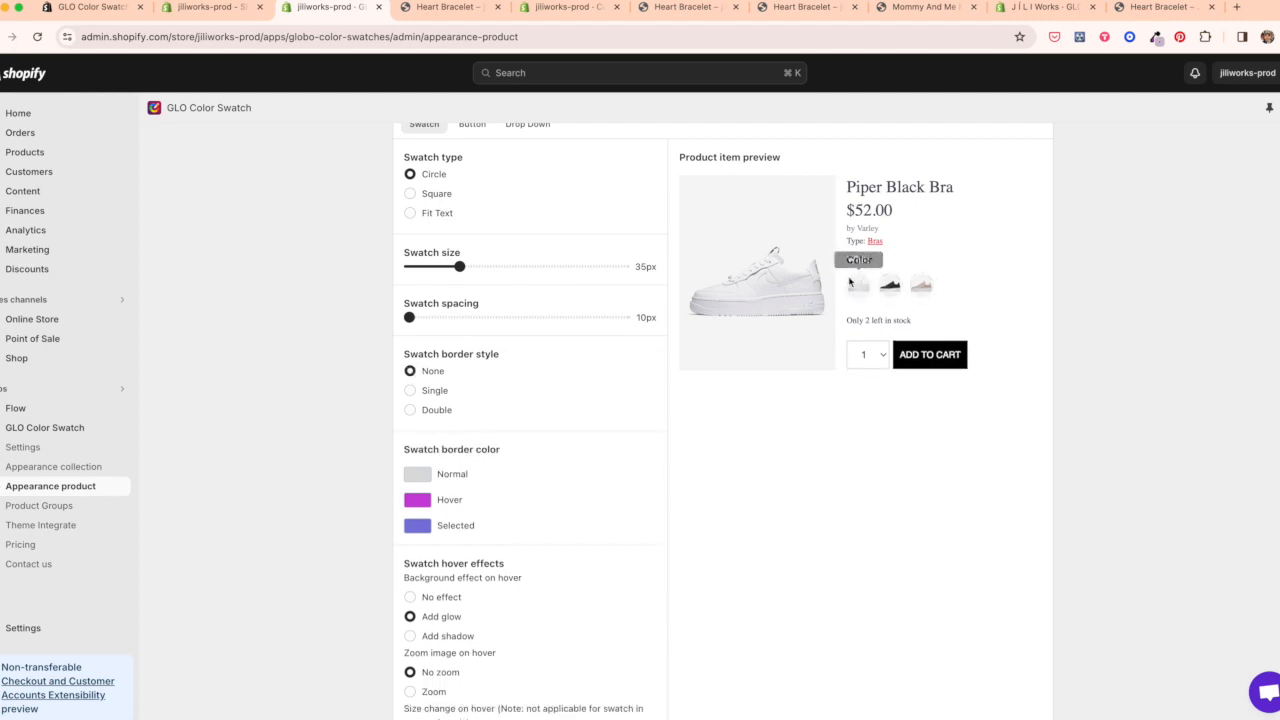
pyautogui.click(410, 410)
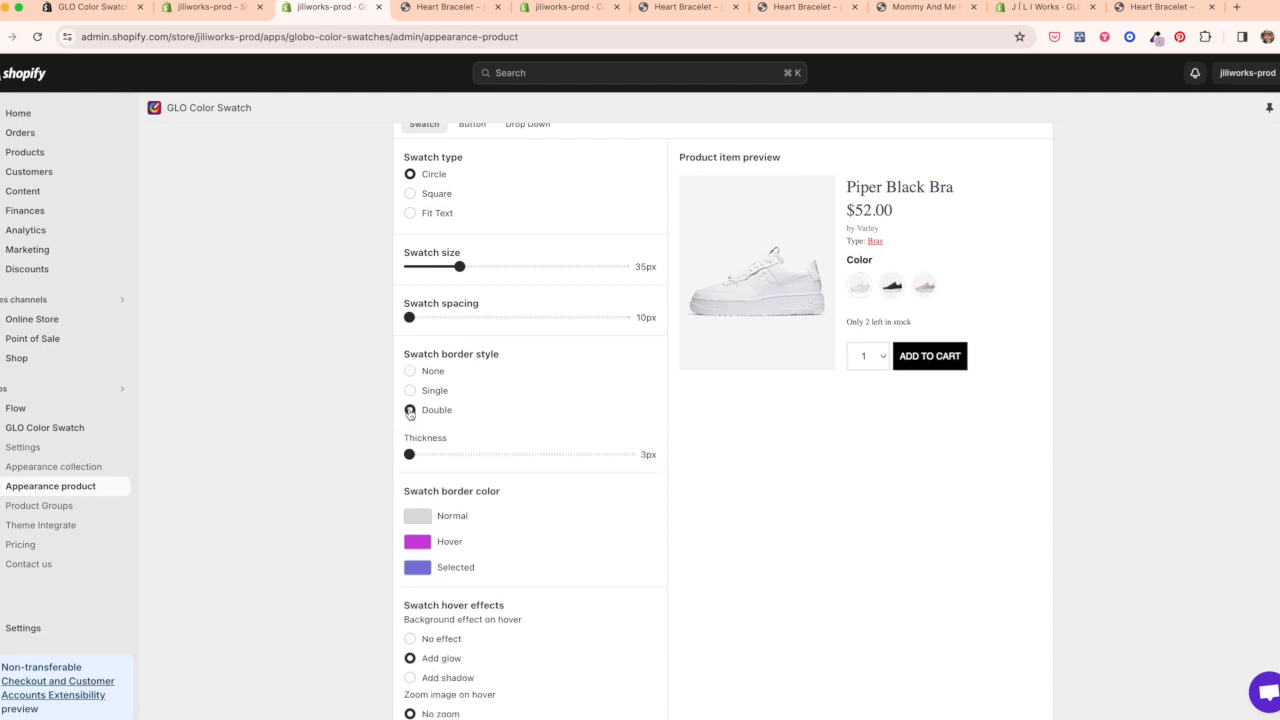
# Compare the glow and shadow background effects for swatch hover and choose Add shadow.
pyautogui.scroll(-1, 478, 474)
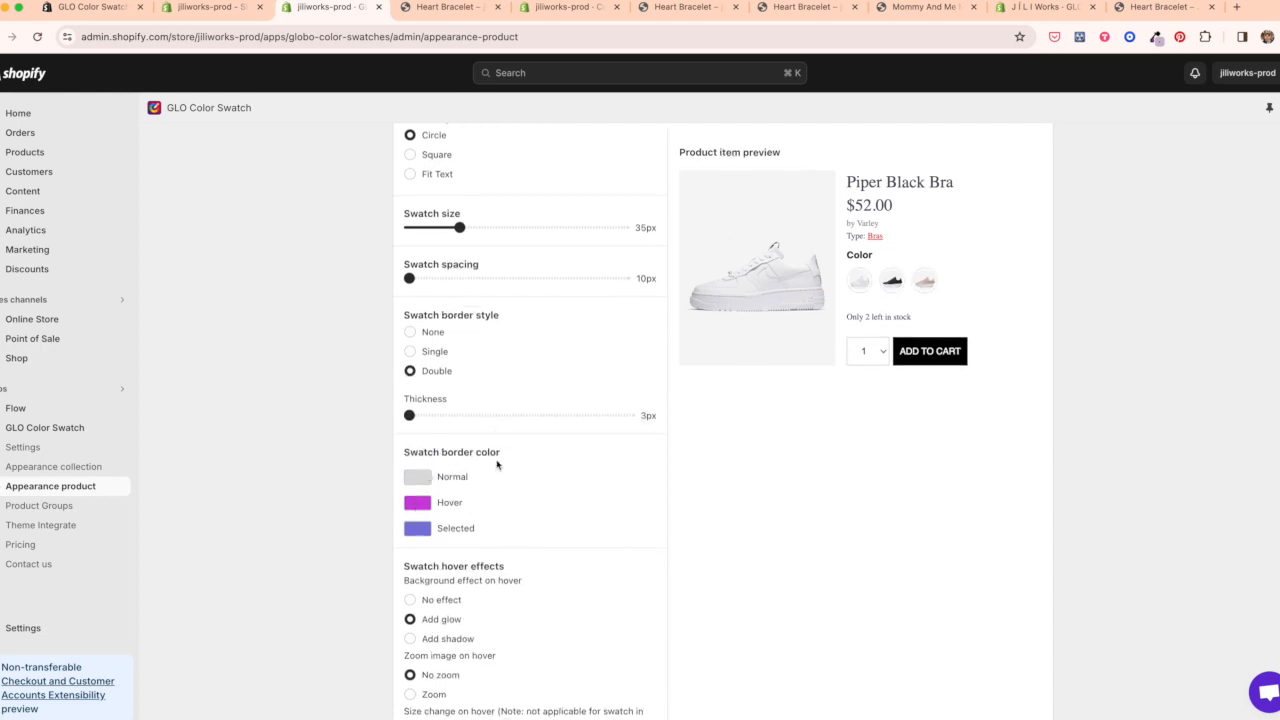
pyautogui.scroll(-1, 489, 564)
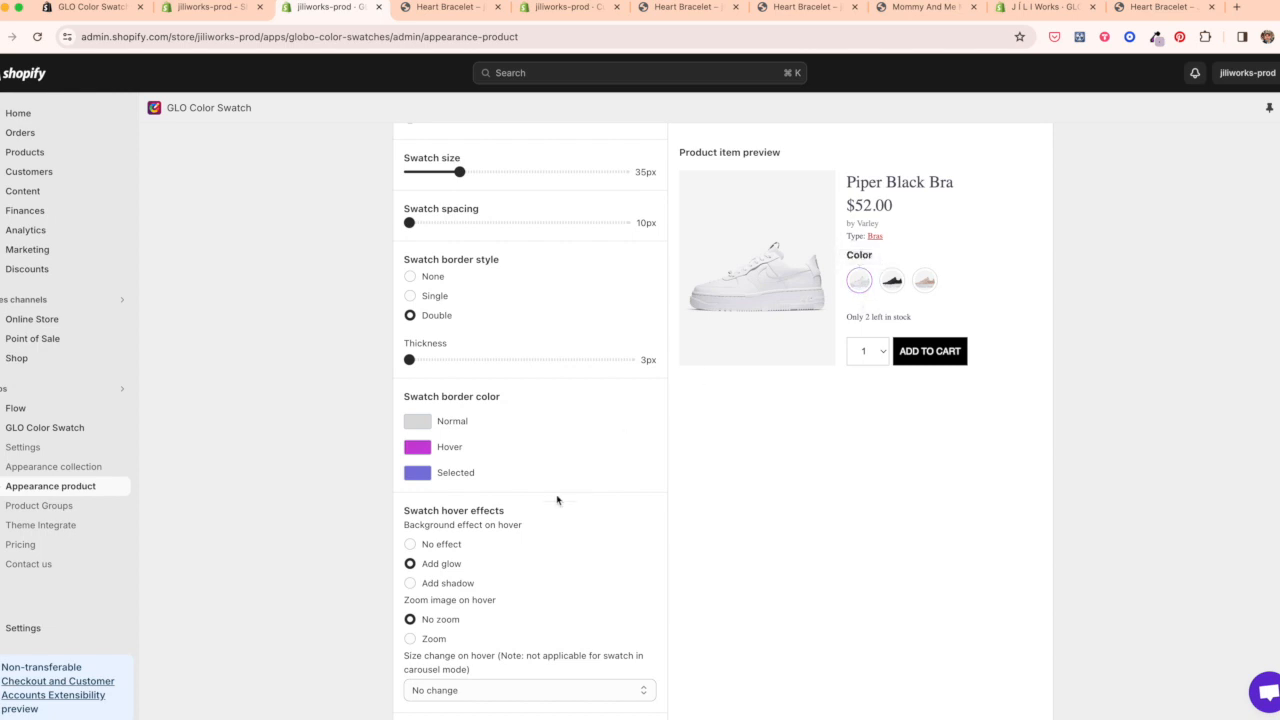
pyautogui.click(409, 584)
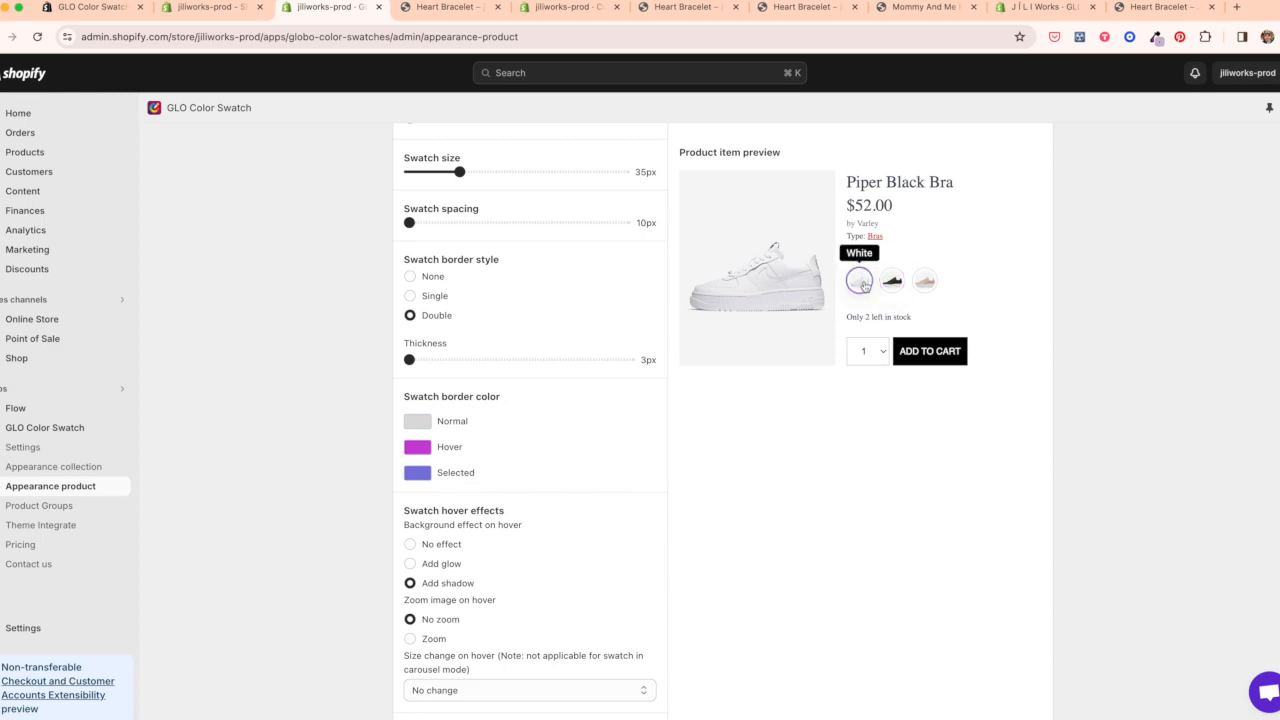
pyautogui.click(410, 564)
pyautogui.click(410, 583)
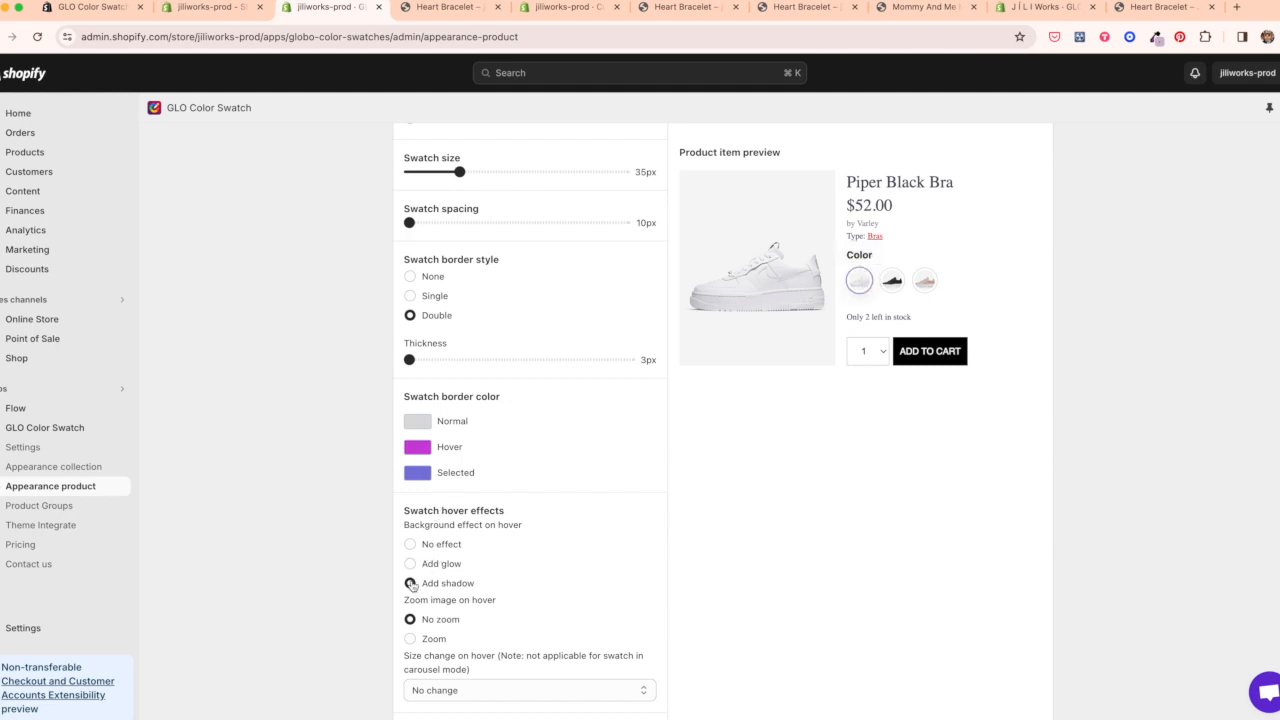
# Try disabling the number of in-stock items in the product preview and enable it again.
pyautogui.scroll(-1, 434, 582)
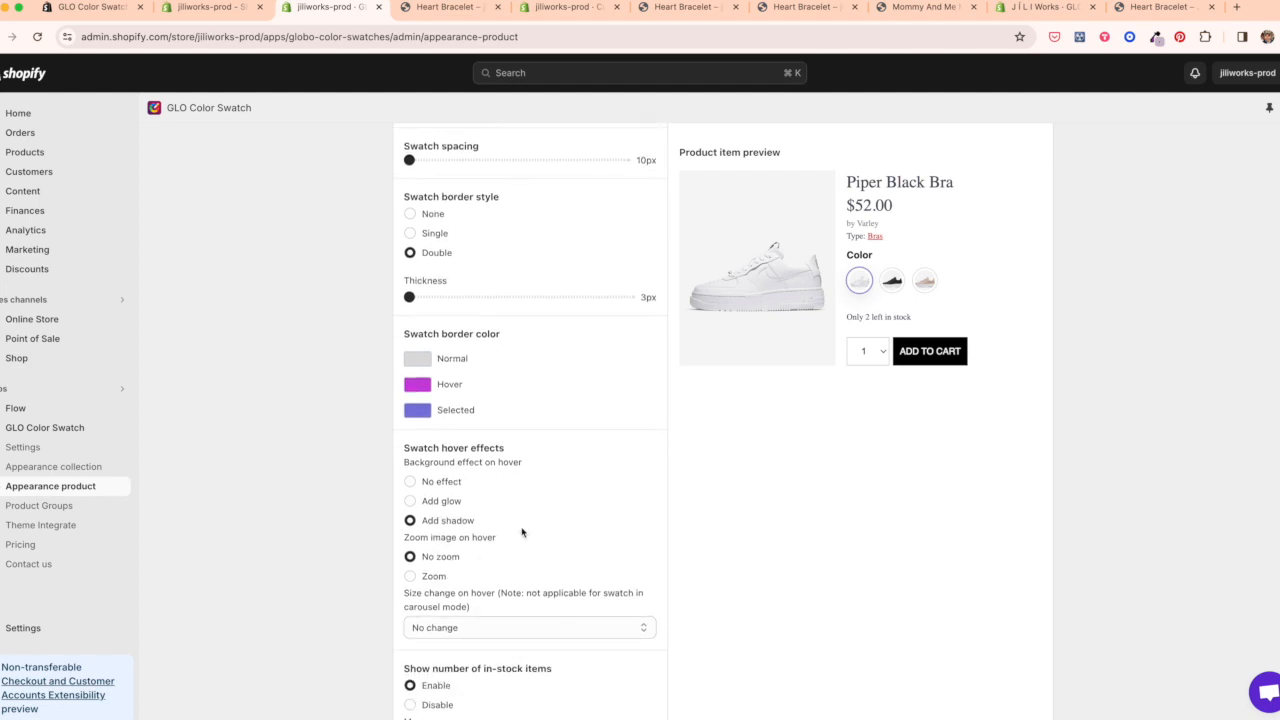
pyautogui.scroll(-3, 521, 532)
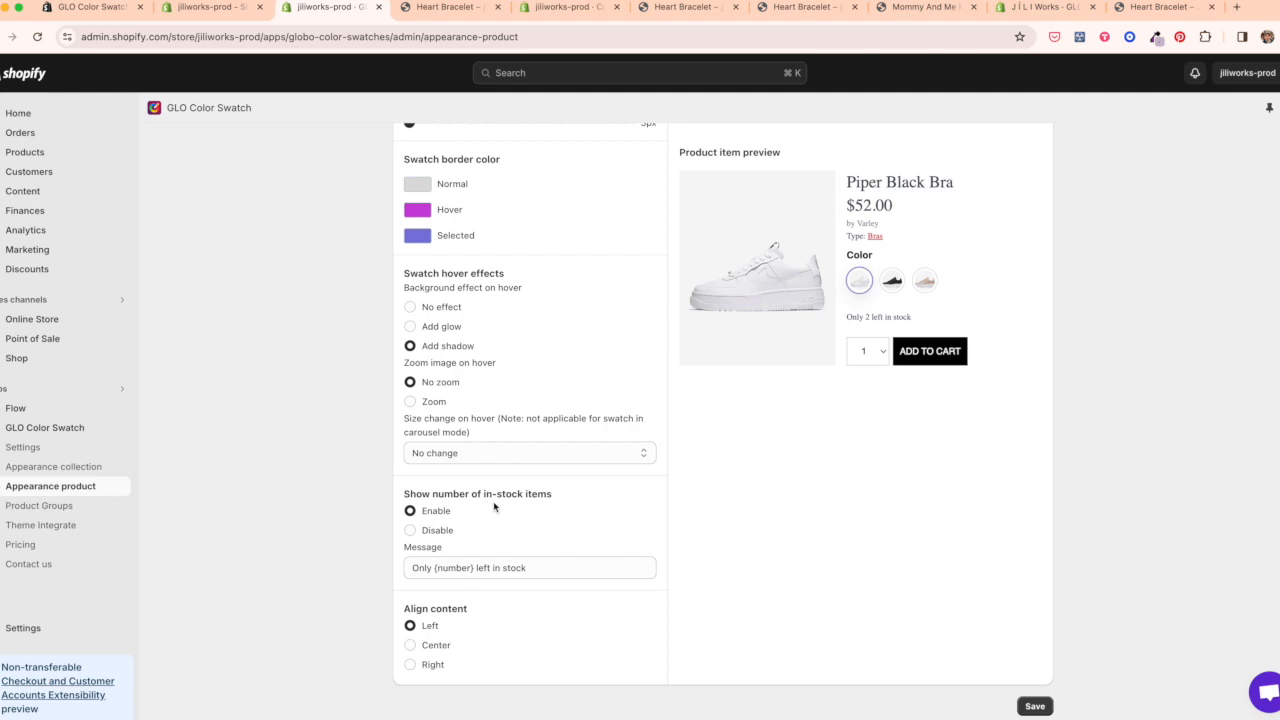
pyautogui.moveTo(911, 317); pyautogui.dragTo(848, 318)
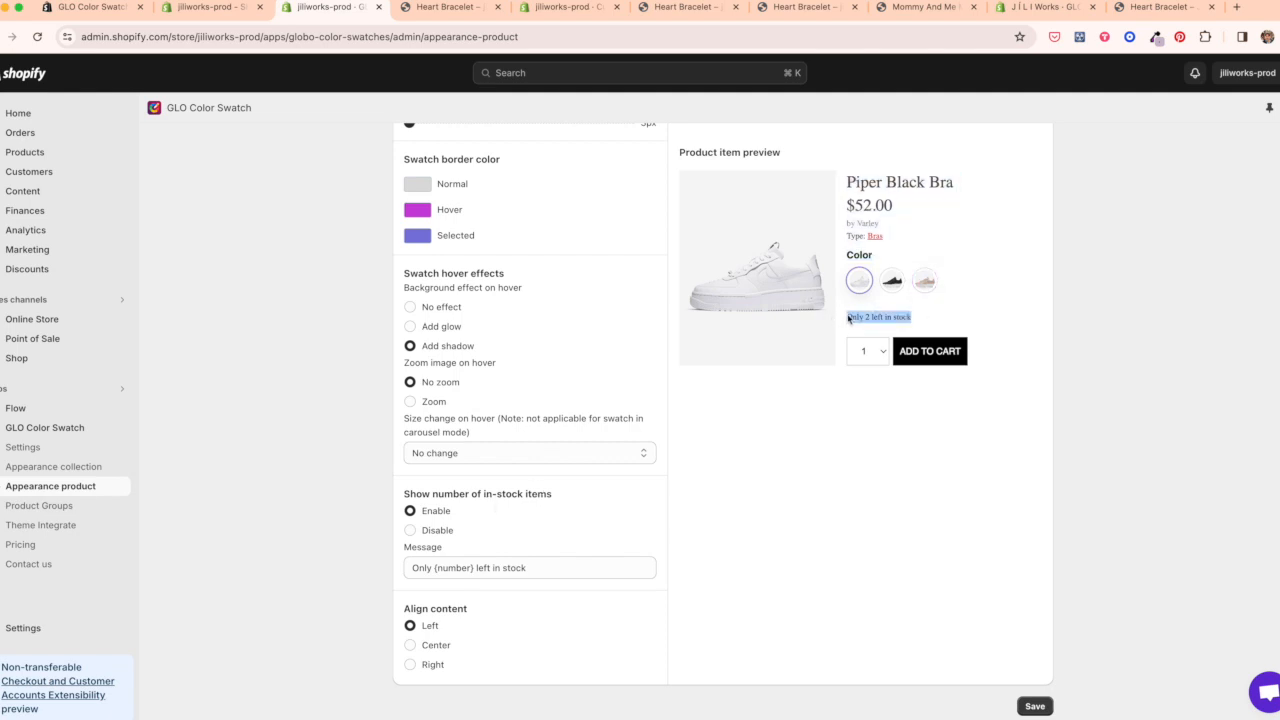
pyautogui.click(410, 531)
pyautogui.click(411, 511)
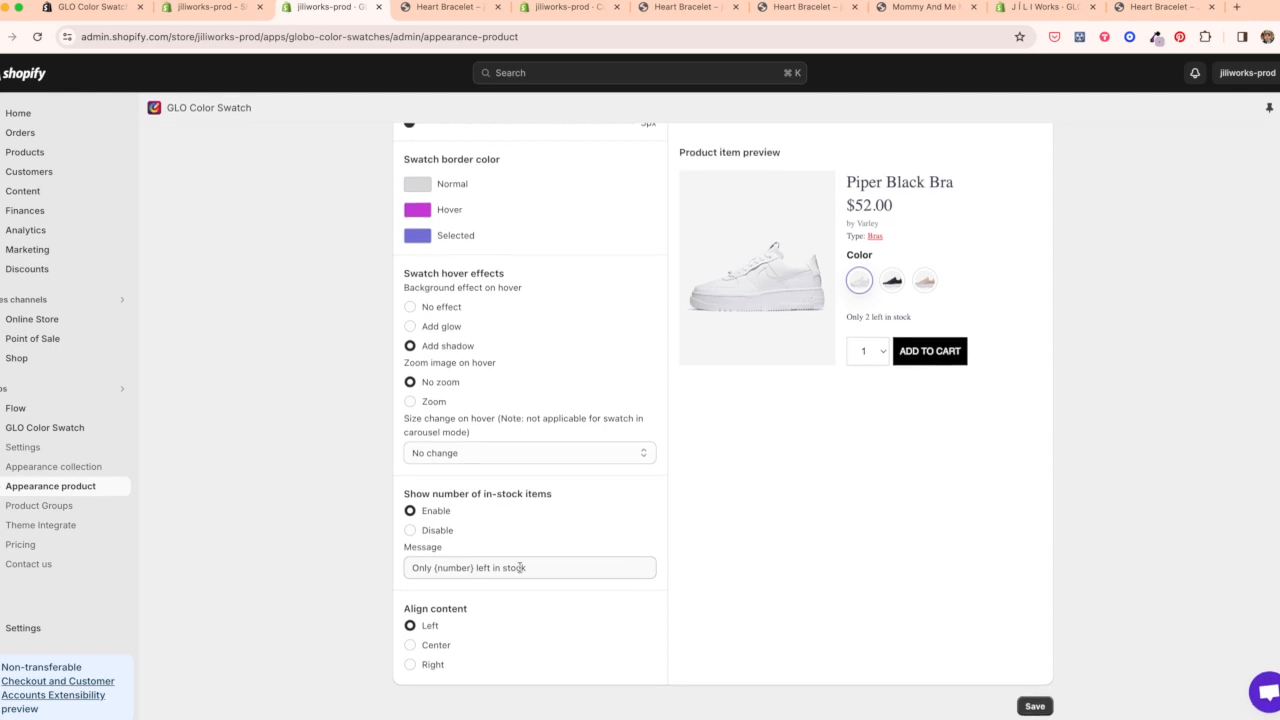
# Try the Center and Right content alignments in the product preview and restore Left.
pyautogui.click(411, 646)
pyautogui.click(410, 665)
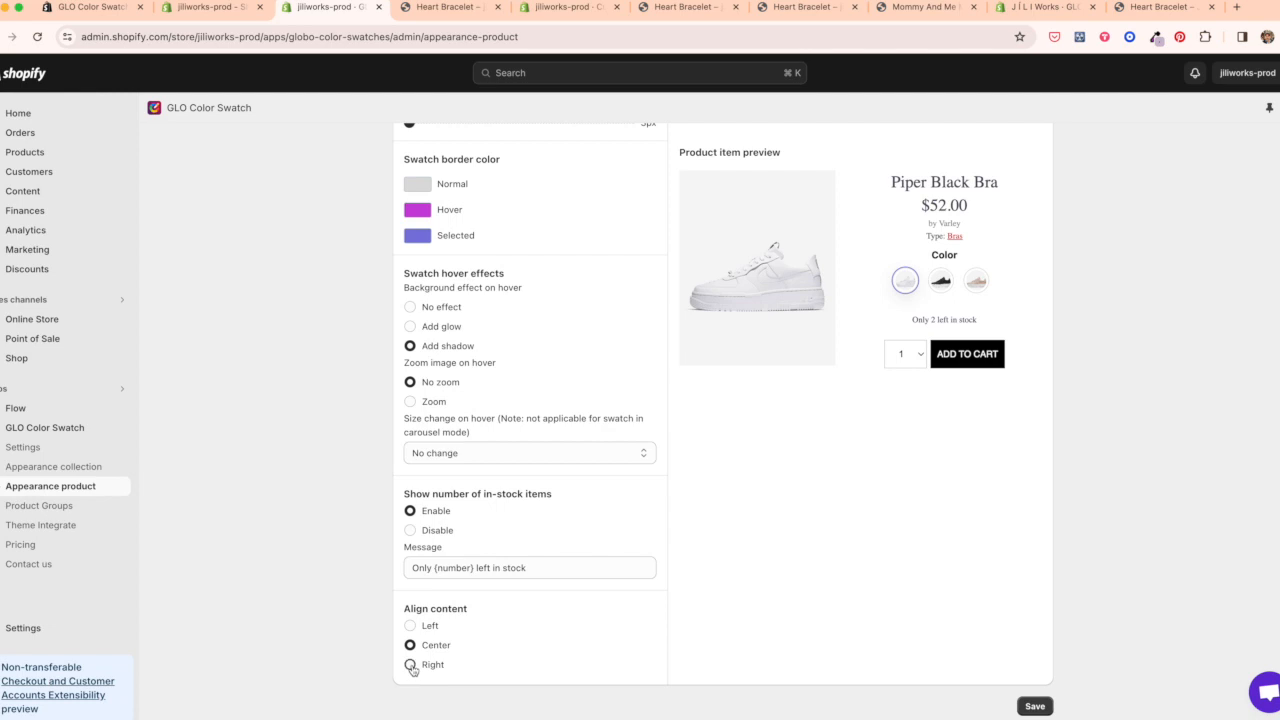
pyautogui.click(410, 626)
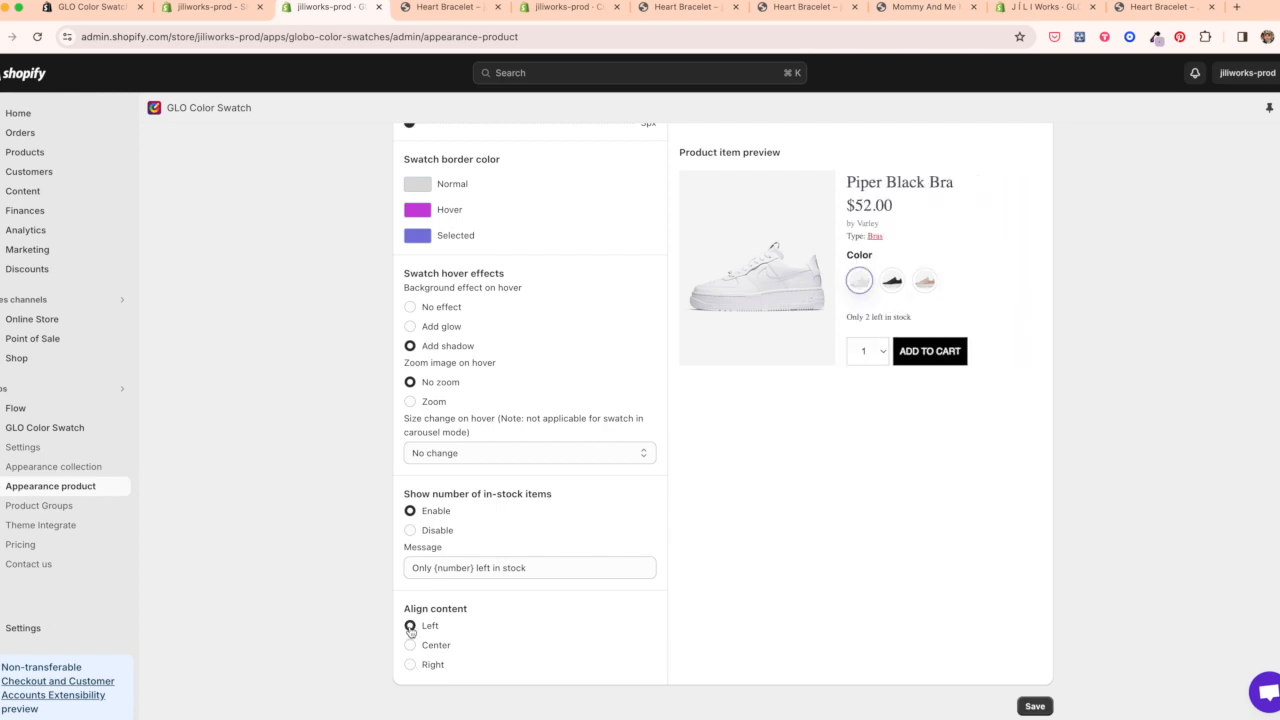
# Open the GLO Color Swatch general settings with the sold-out variant display options.
pyautogui.scroll(2, 489, 405)
pyautogui.scroll(4, 489, 405)
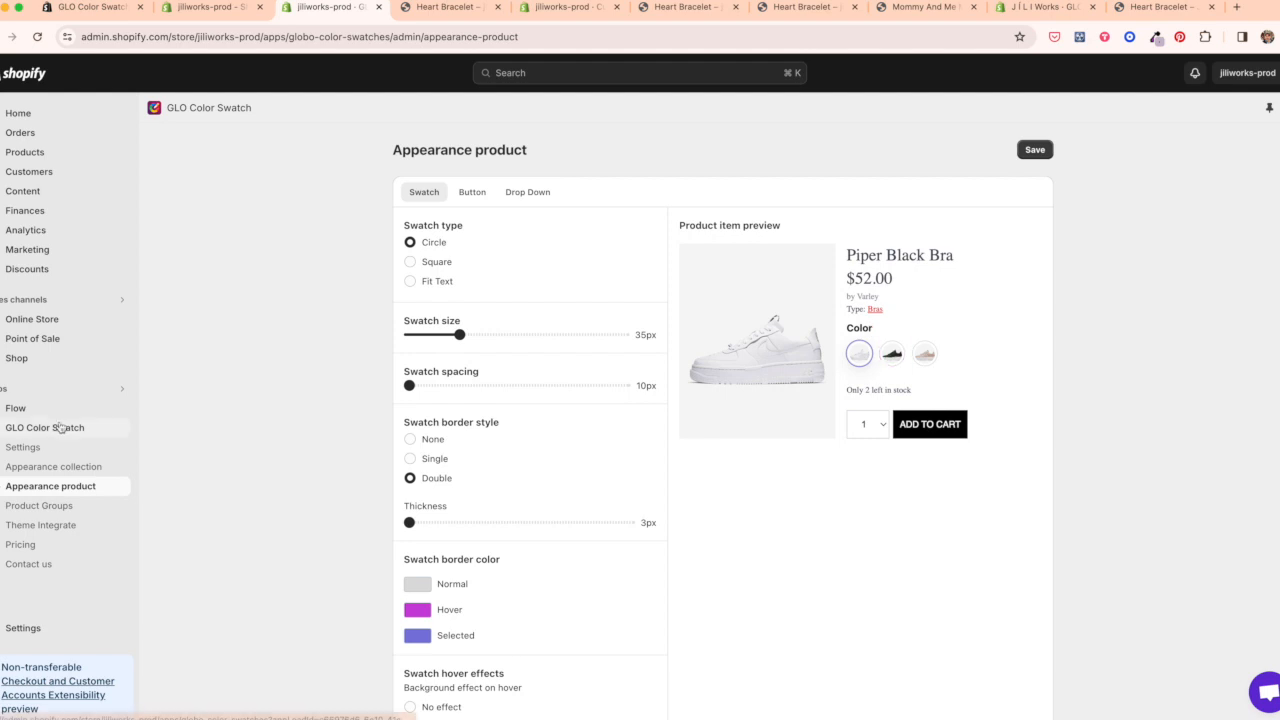
pyautogui.click(24, 447)
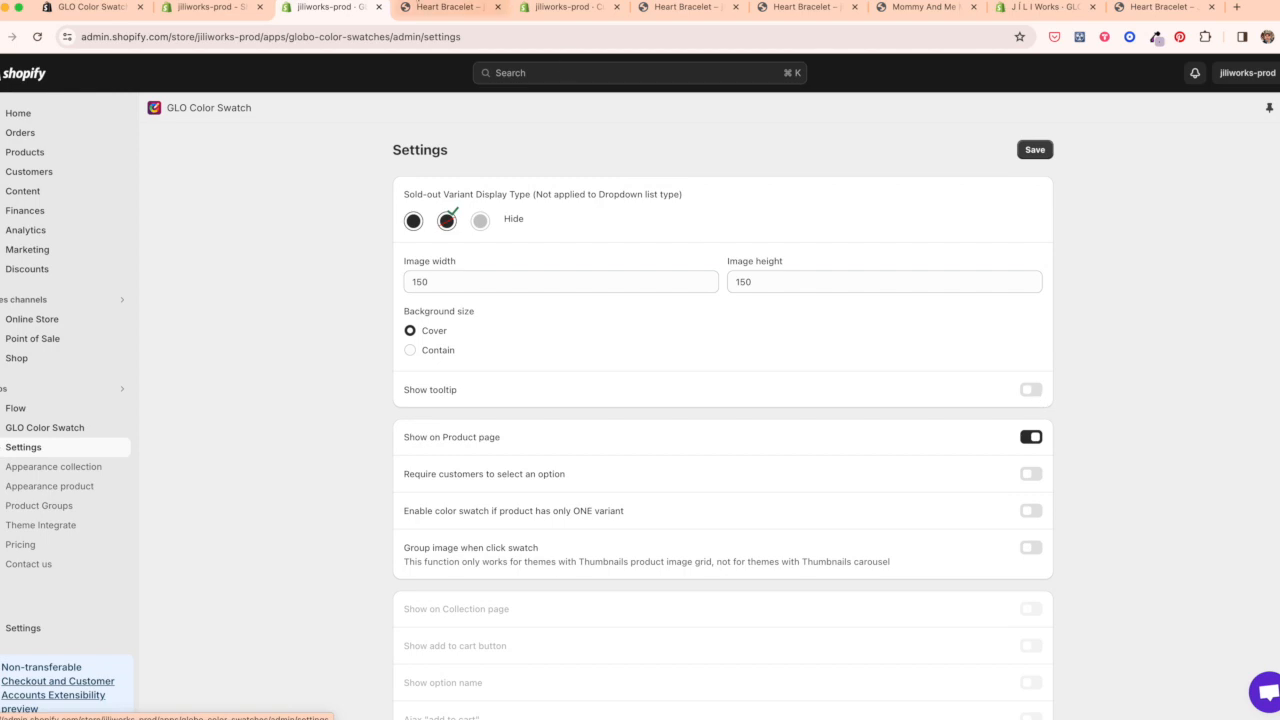
# Switch to the Heart Bracelet product page and inspect its sold-out and swatch display by selecting the Adults size.
pyautogui.click(443, 8)
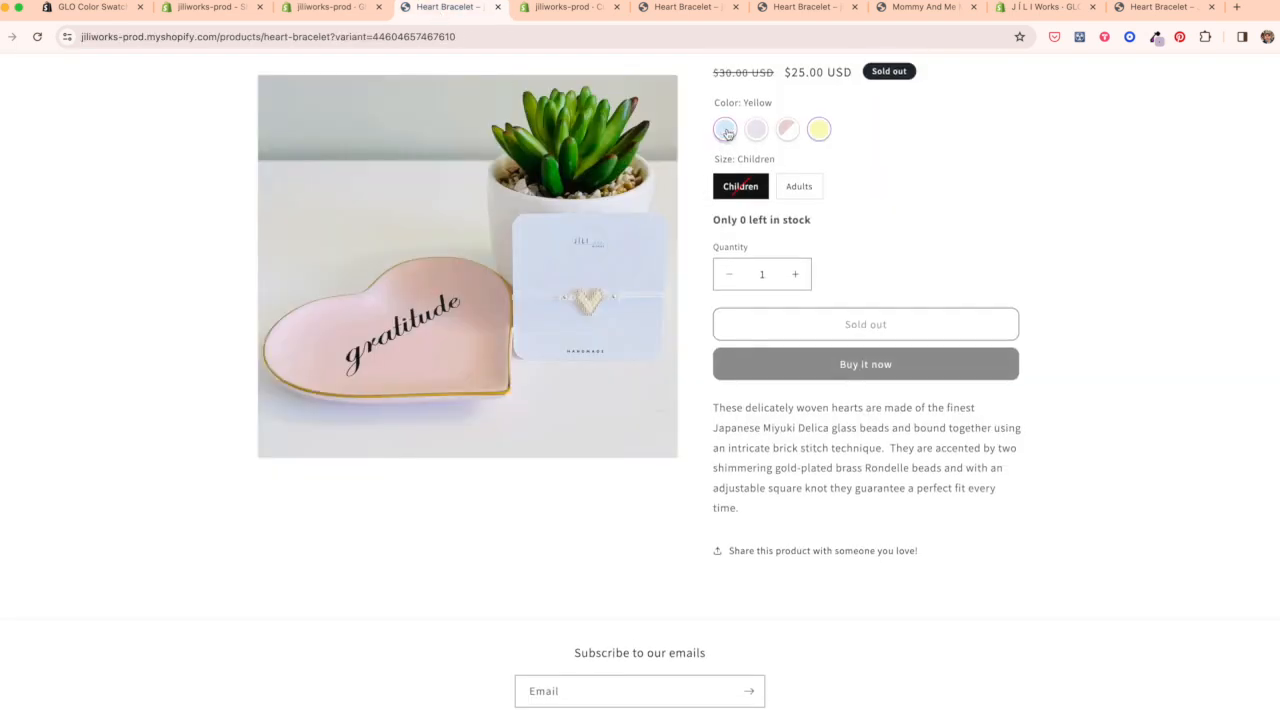
pyautogui.scroll(2, 730, 132)
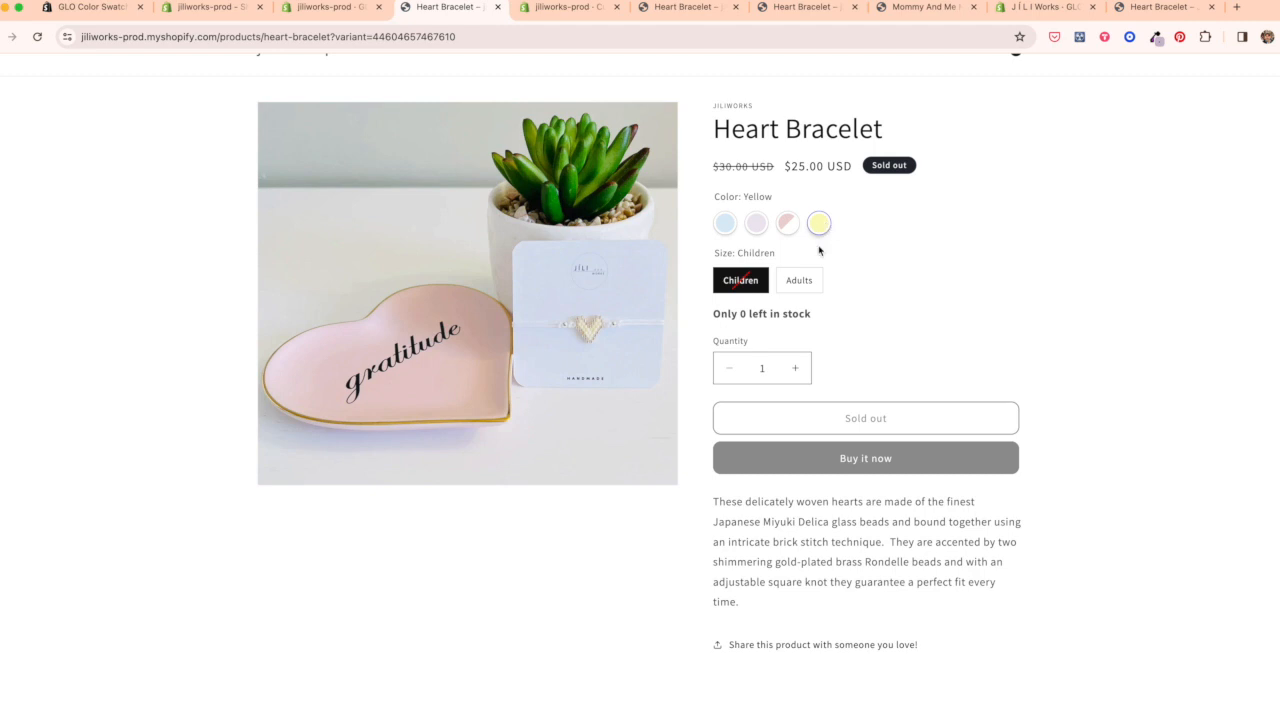
pyautogui.click(805, 281)
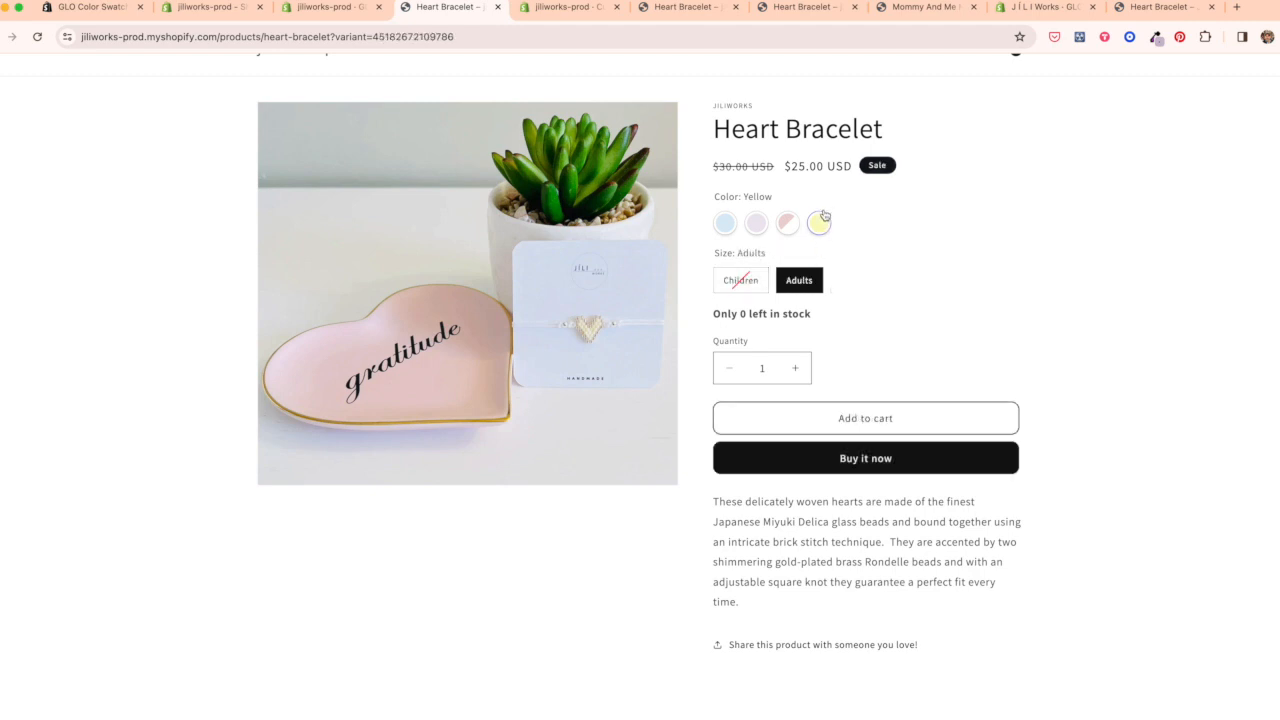
pyautogui.click(789, 224)
# Enable Show tooltip in the GLO Color Swatch settings and save.
pyautogui.click(330, 8)
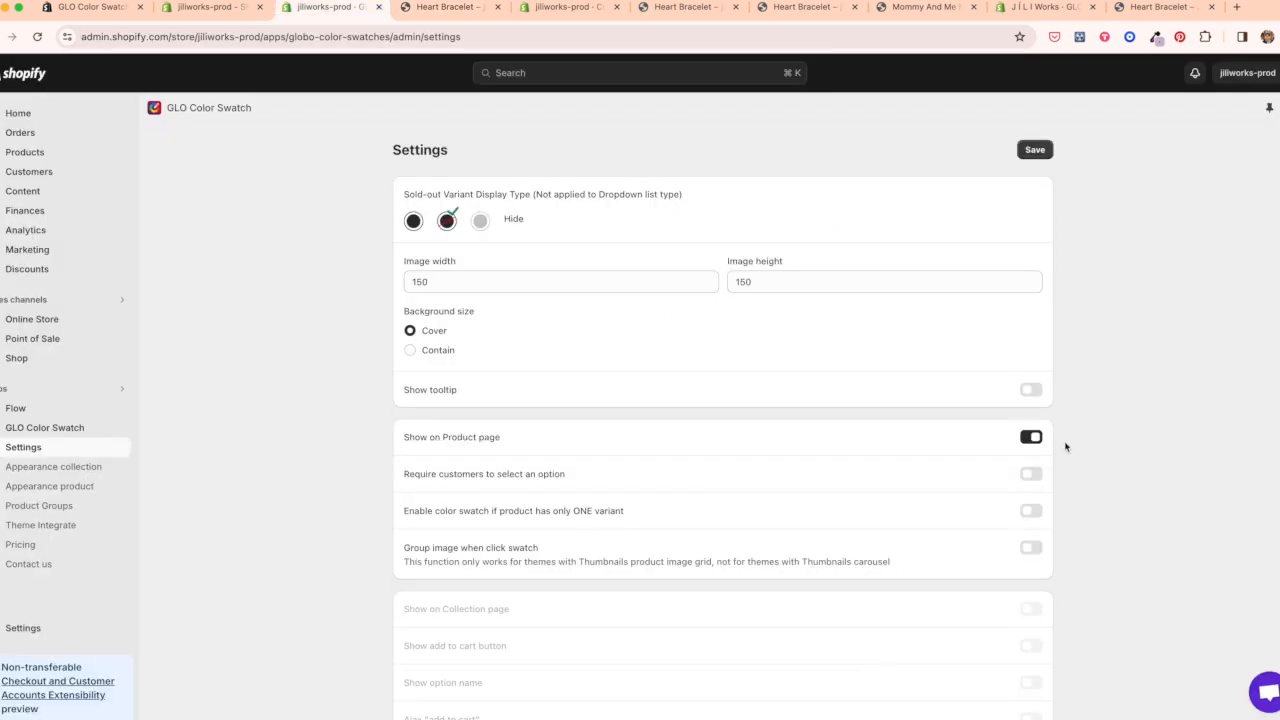
pyautogui.click(1031, 390)
pyautogui.click(1035, 149)
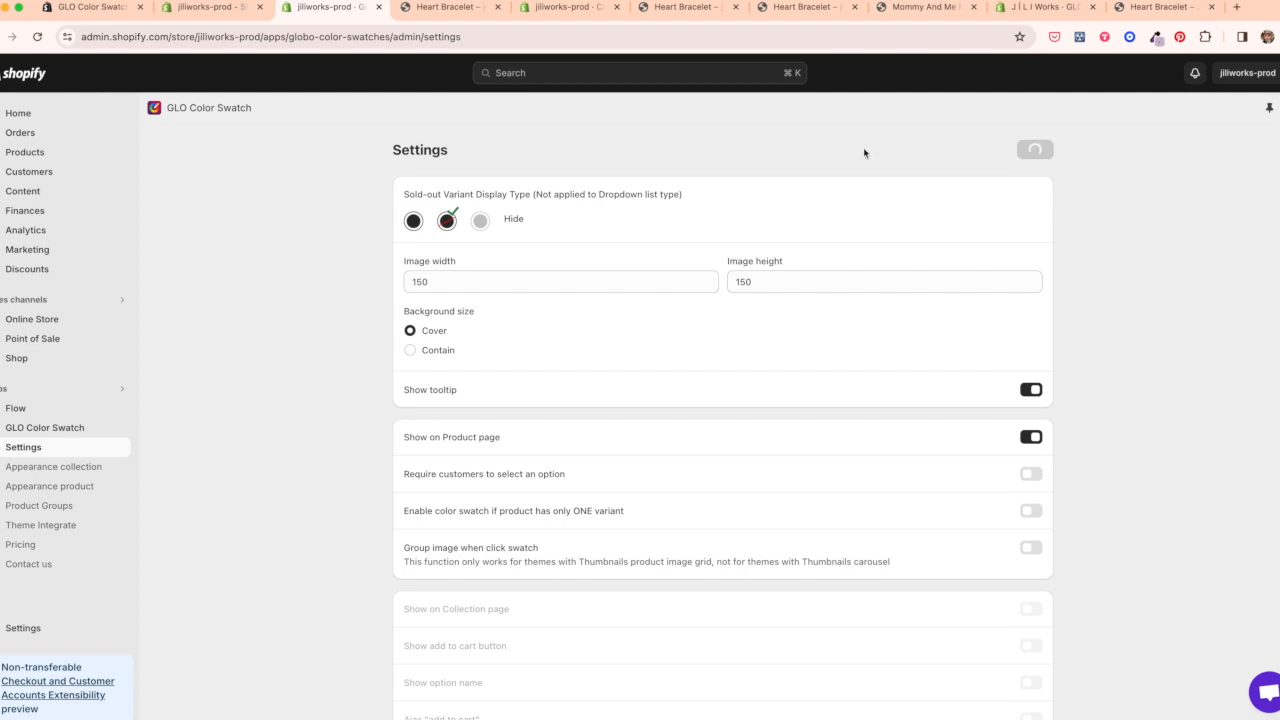
# Reload the Heart Bracelet product page, check the swatch tooltips and select Light Purple.
pyautogui.click(450, 8)
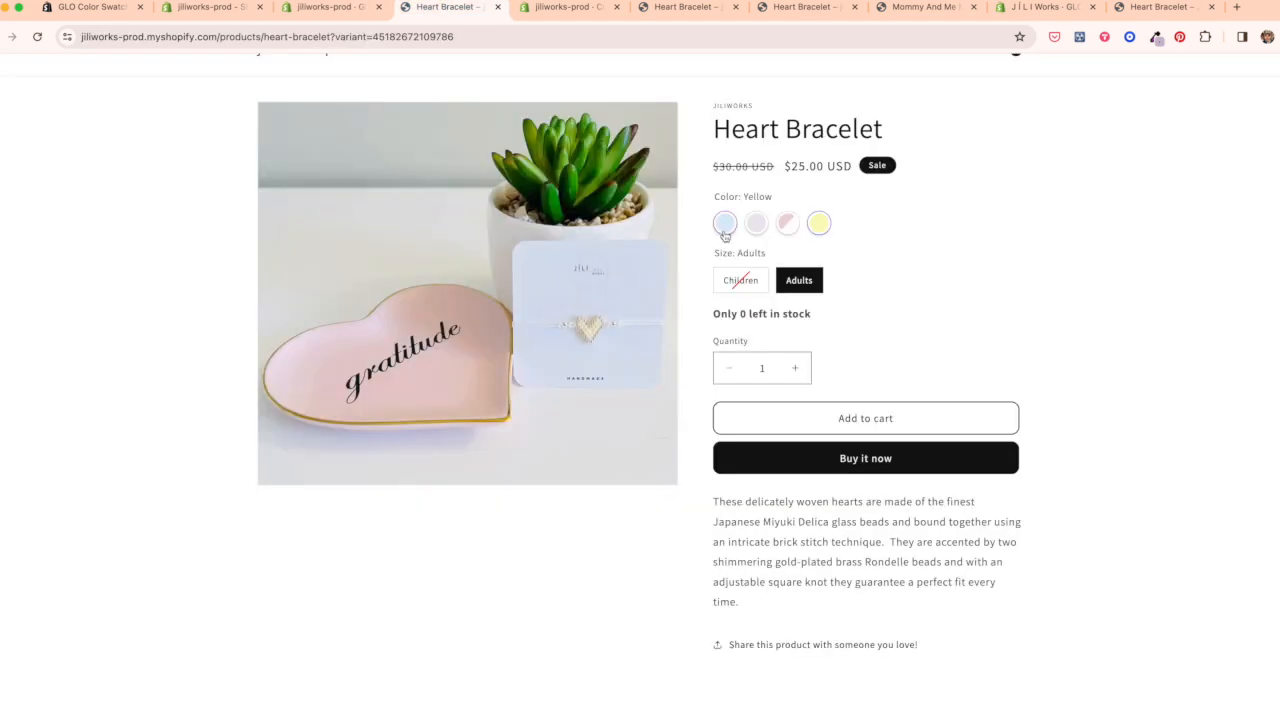
pyautogui.press('super+r')
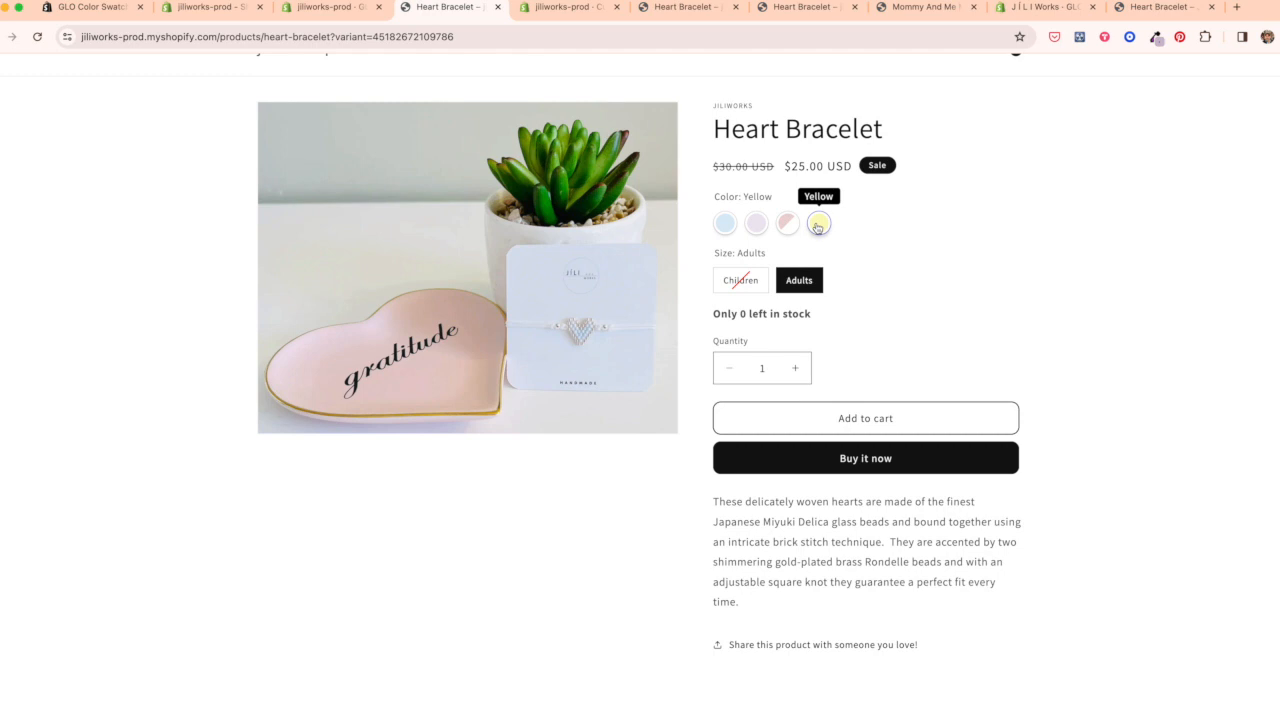
pyautogui.click(756, 223)
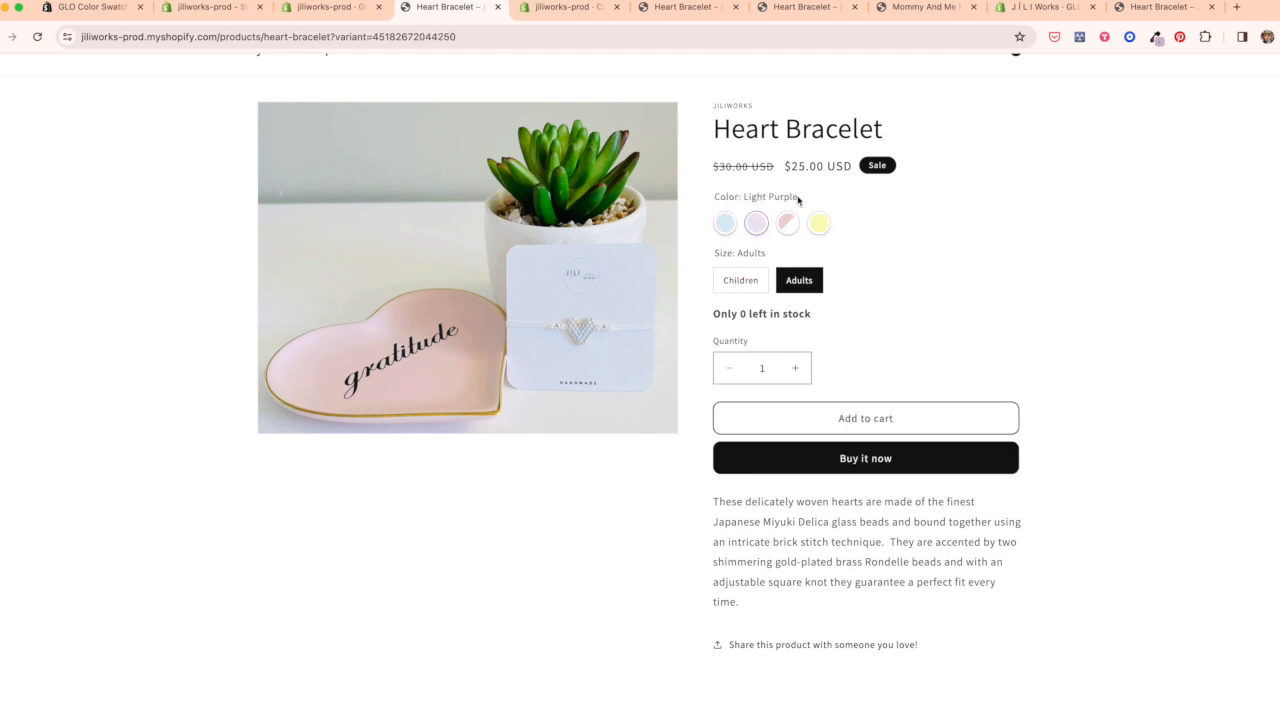
# Disable Show tooltip in the GLO Color Swatch settings and save.
pyautogui.click(338, 8)
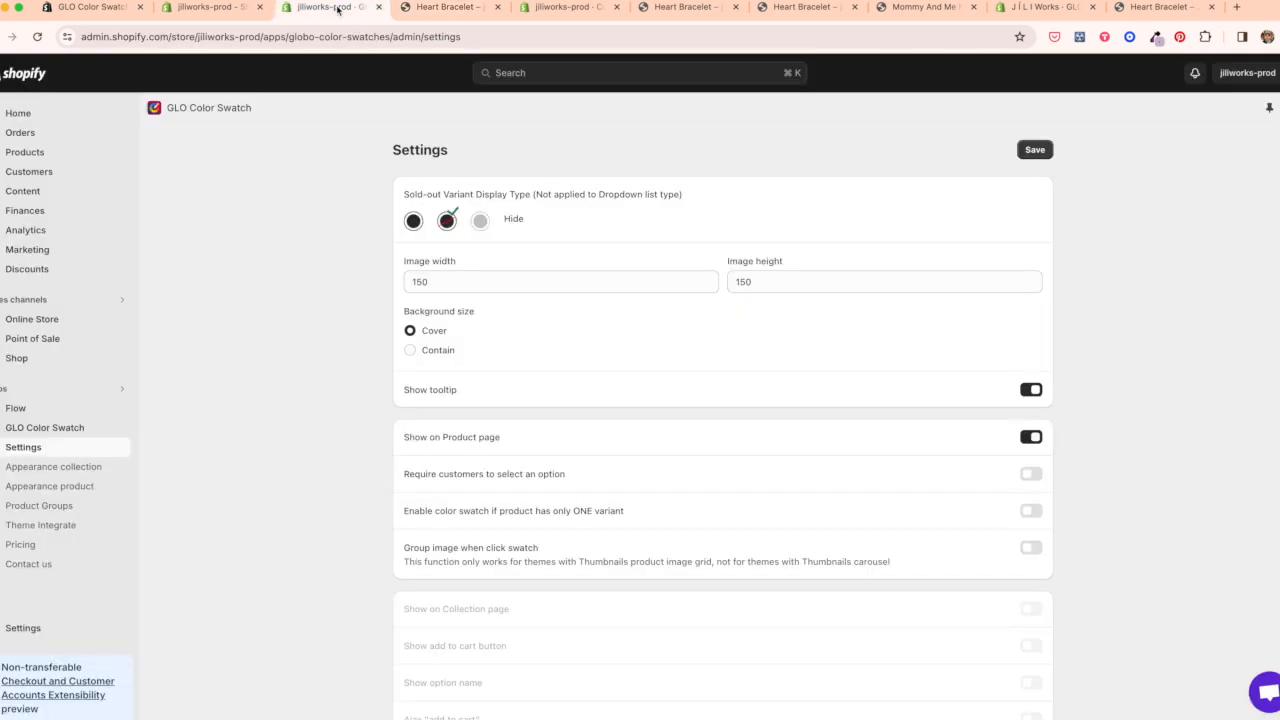
pyautogui.click(1031, 389)
pyautogui.click(1035, 149)
# Open the Heart Bracelet product in the Shopify admin and expand the Yellow variants in the variant list.
pyautogui.click(30, 152)
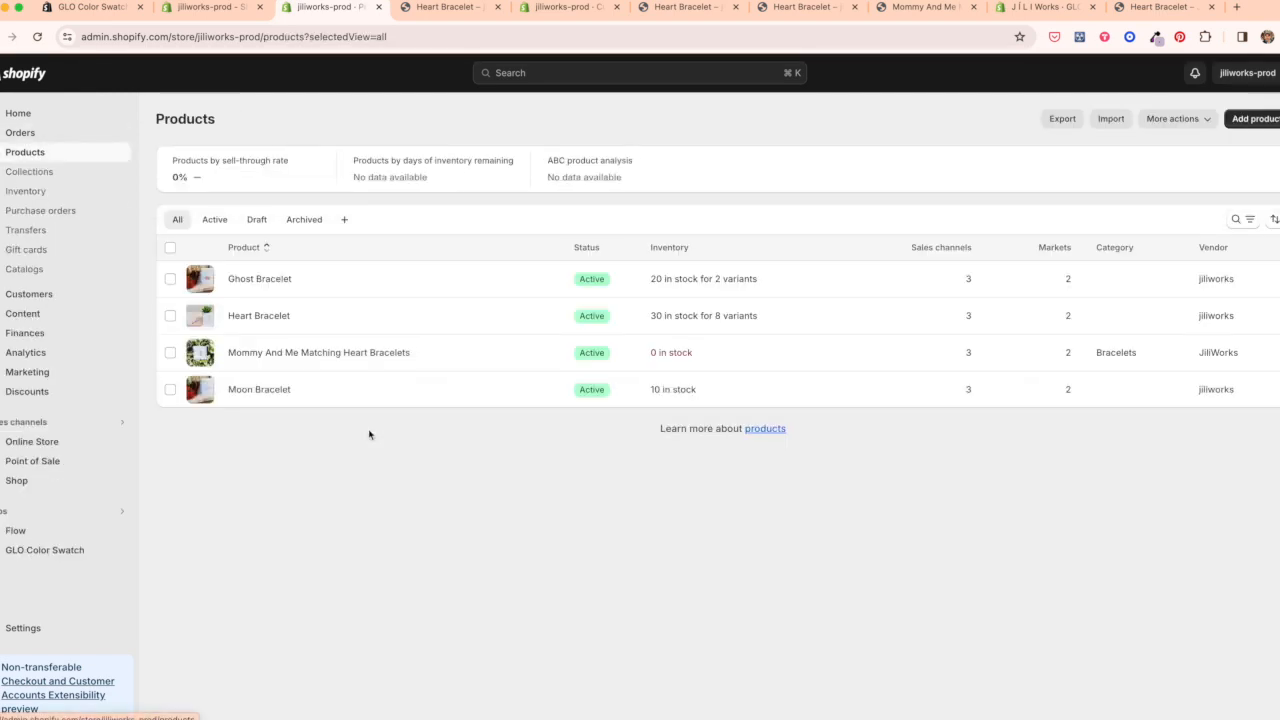
pyautogui.click(262, 316)
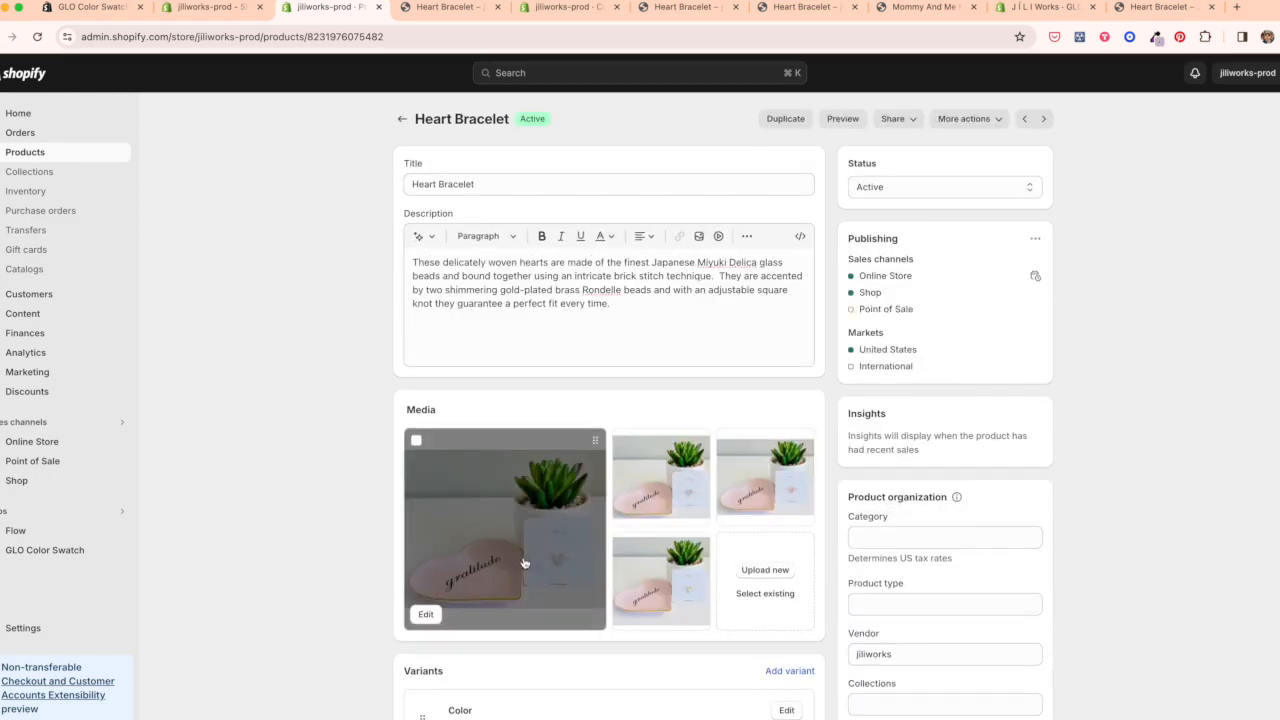
pyautogui.scroll(-5, 524, 563)
pyautogui.scroll(-2, 524, 563)
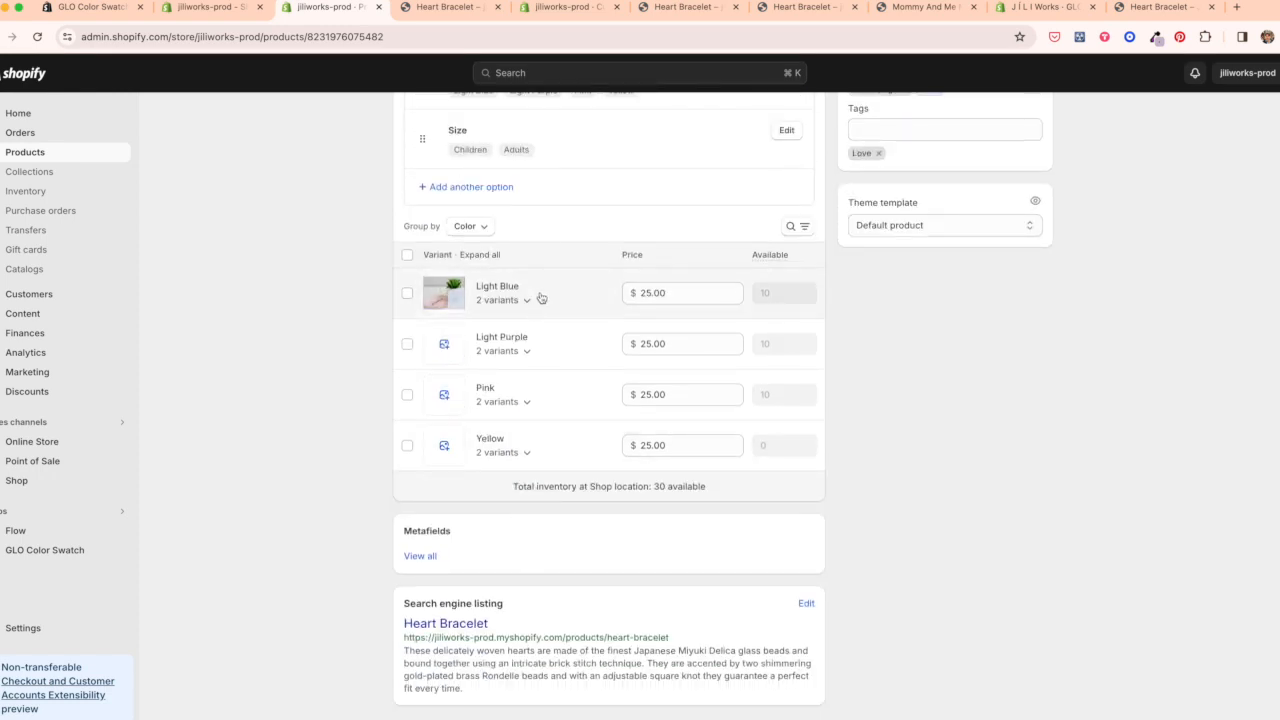
pyautogui.click(529, 459)
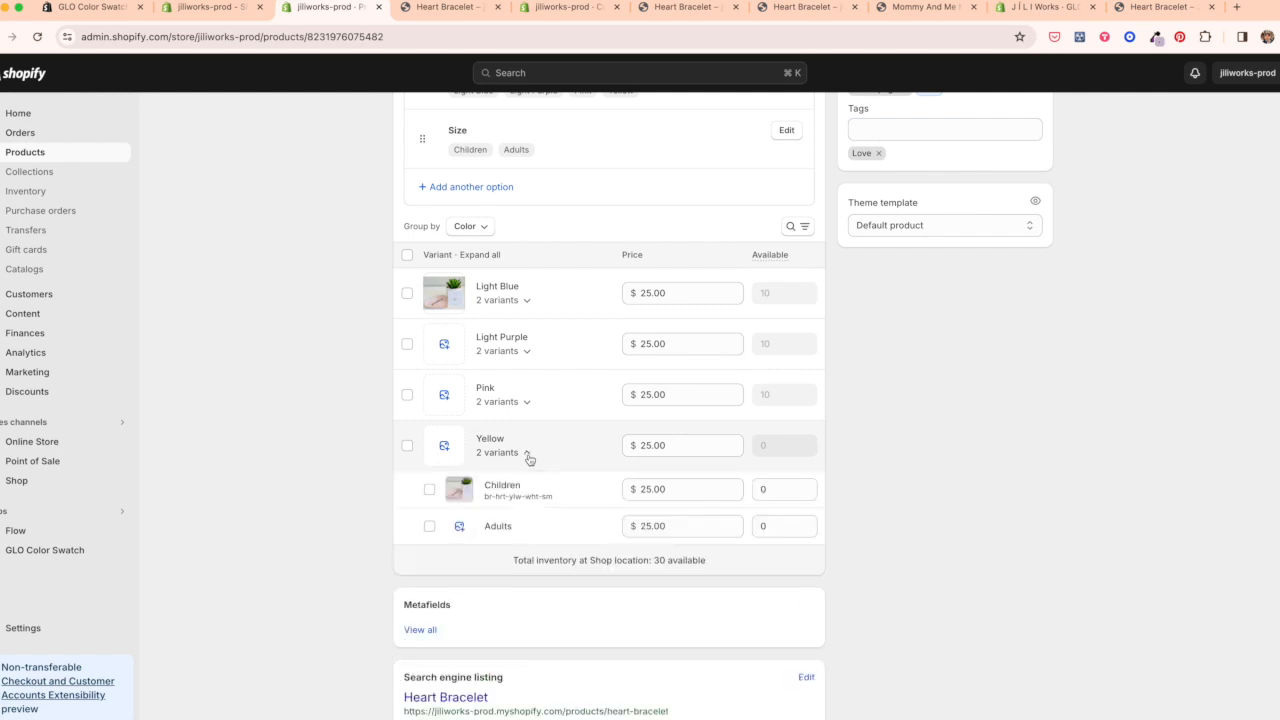
# Disable Continue selling when out of stock for the Heart Bracelet's Yellow / Adults variant and save the change.
pyautogui.scroll(-2, 529, 455)
pyautogui.scroll(1, 529, 424)
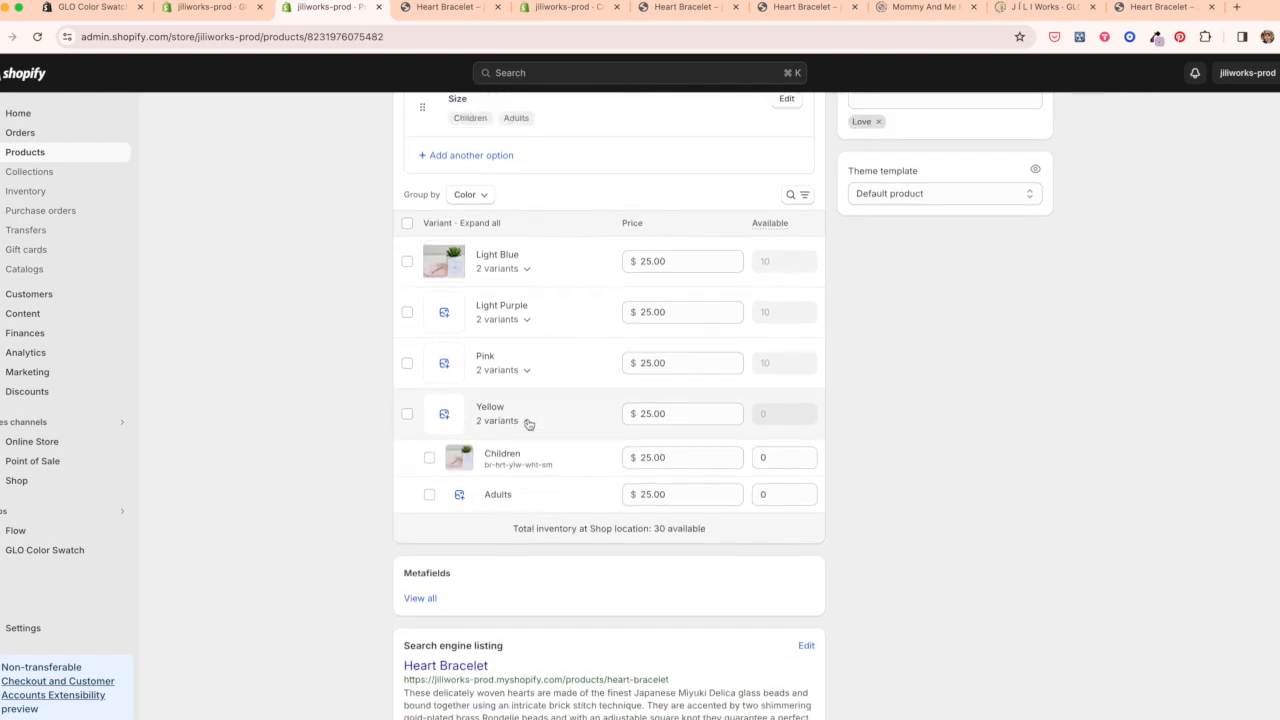
pyautogui.click(497, 494)
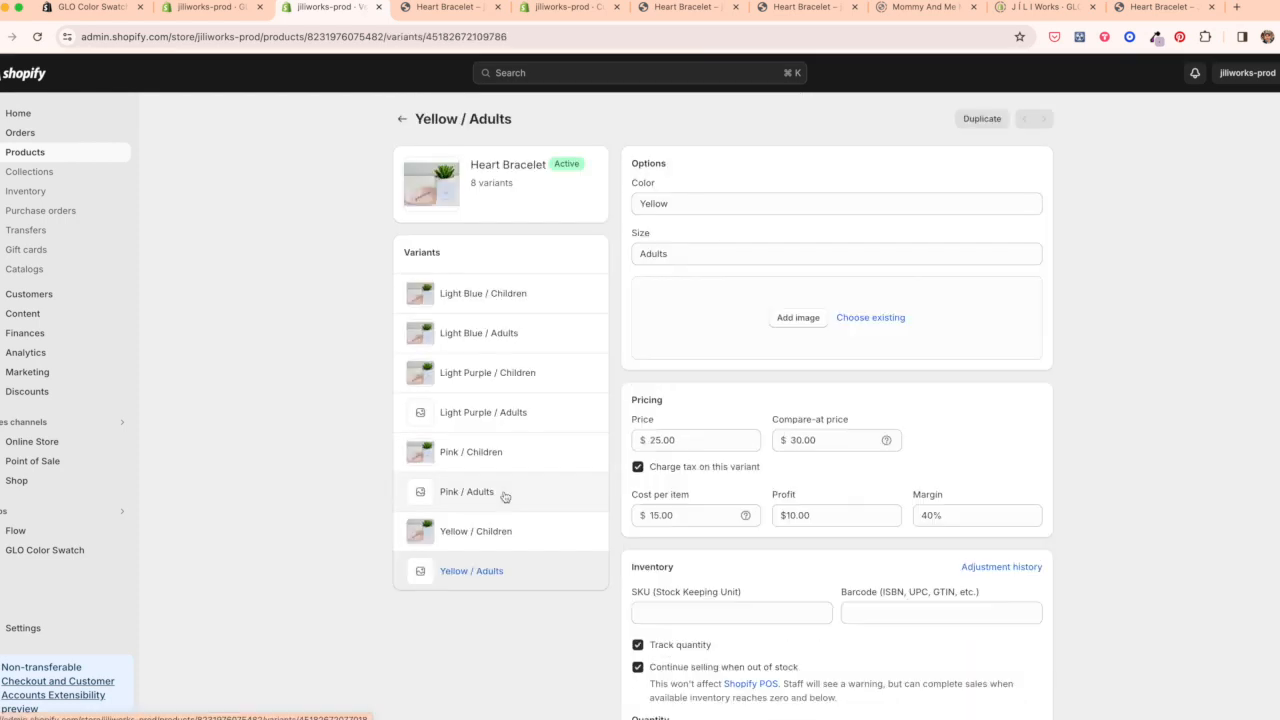
pyautogui.scroll(-3, 646, 505)
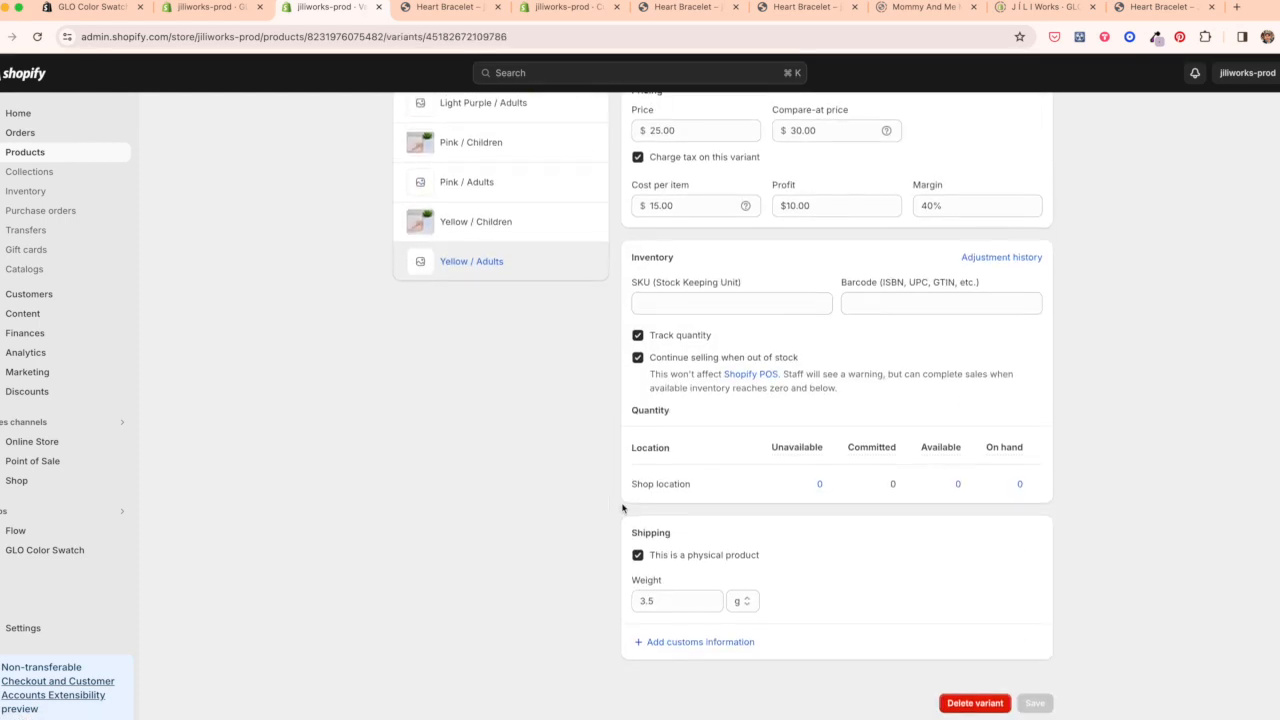
pyautogui.click(638, 362)
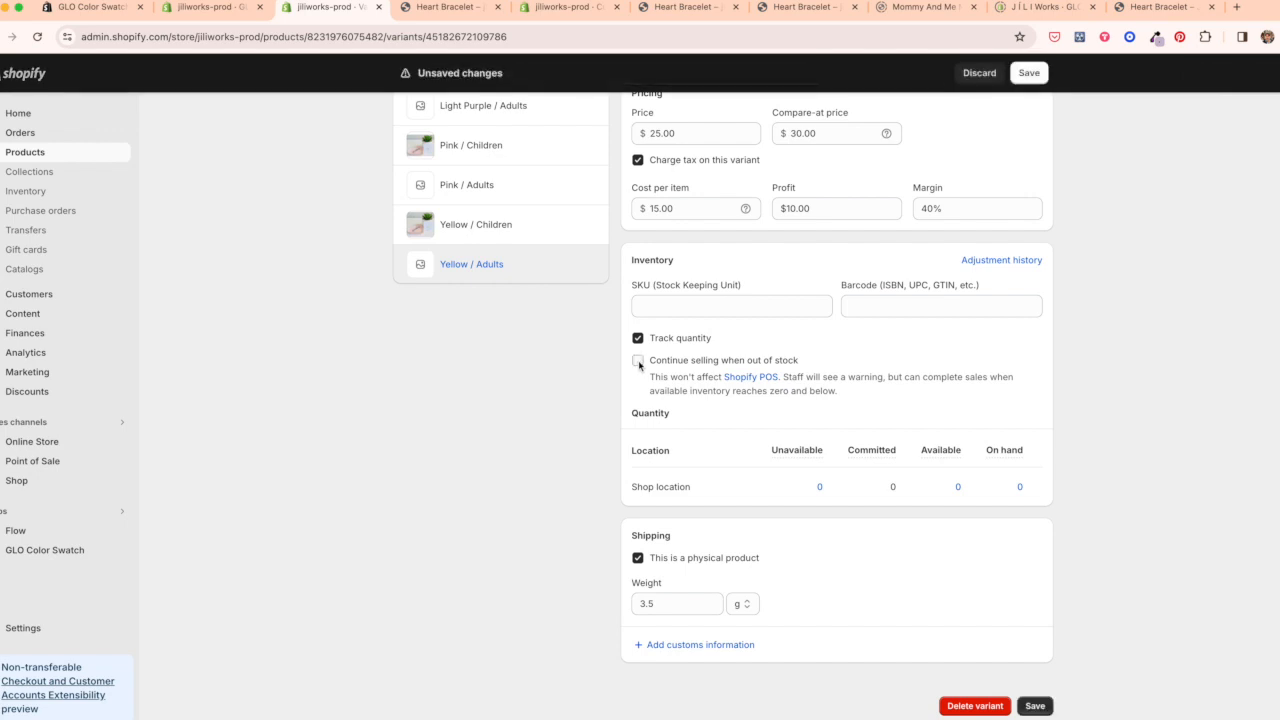
pyautogui.click(1030, 73)
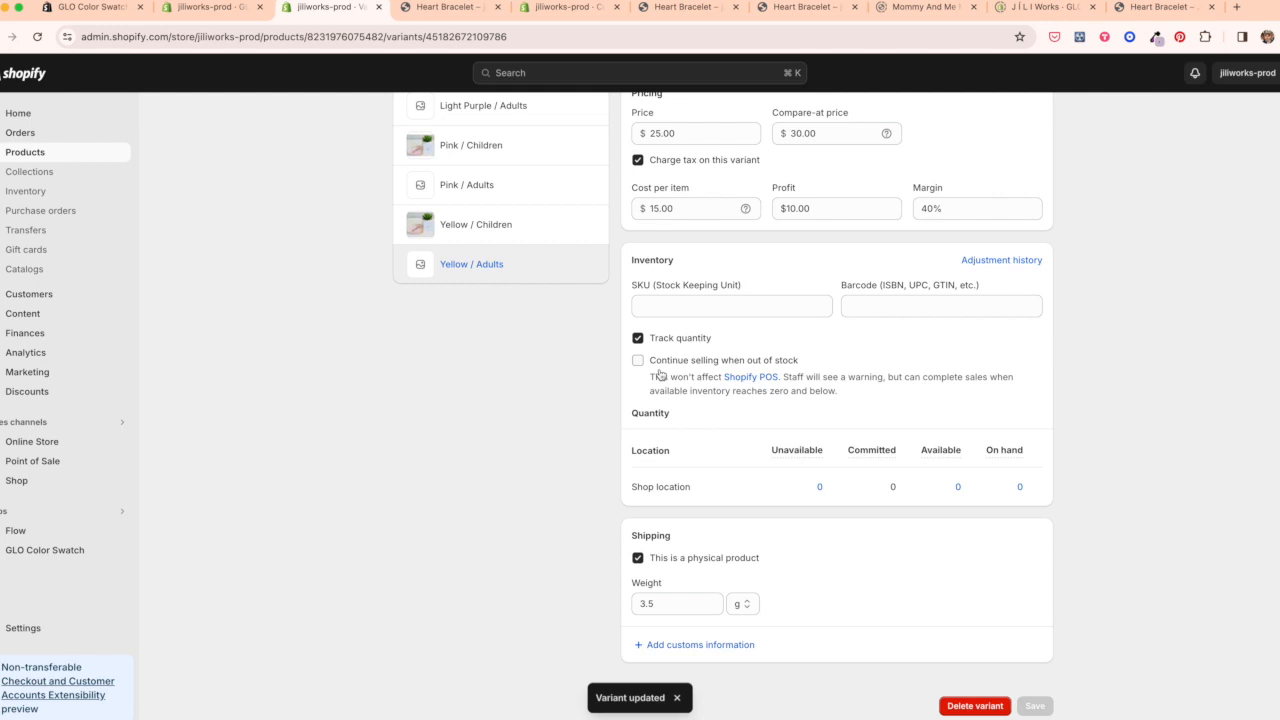
# Open the Heart Bracelet storefront page and compare how the Yellow variant's Children and Adults sizes show as sold out.
pyautogui.click(457, 9)
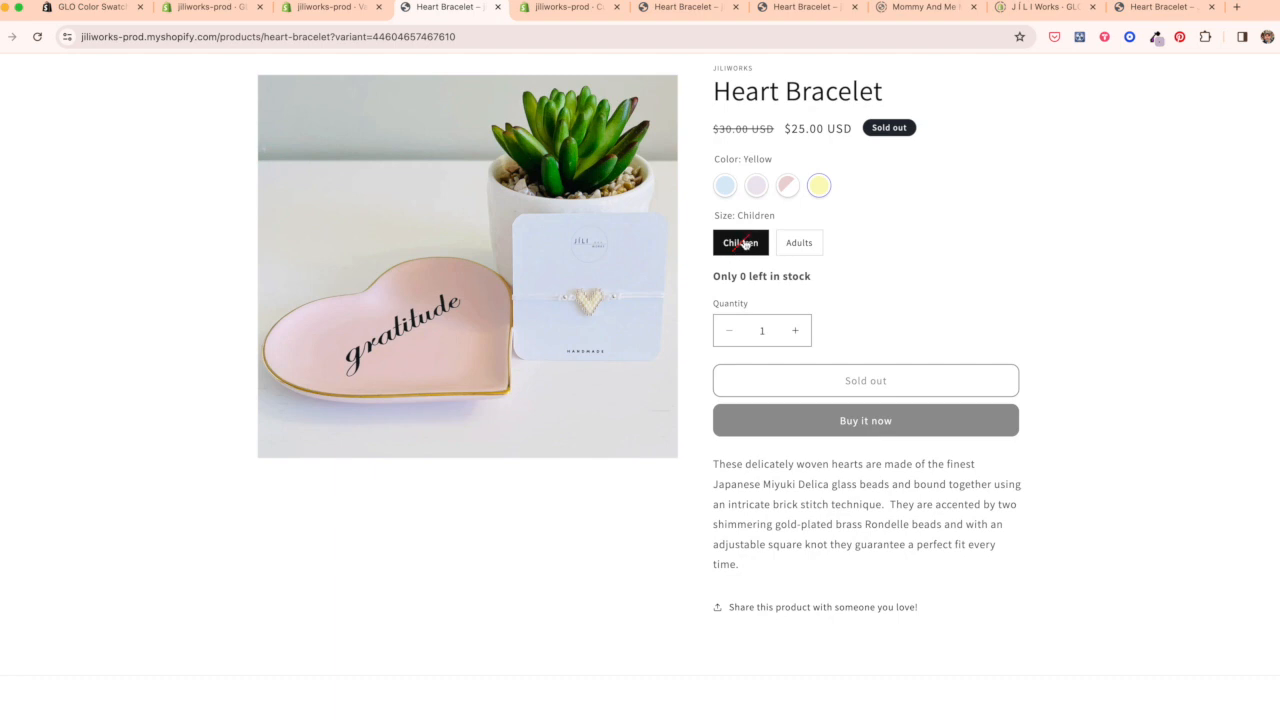
pyautogui.click(801, 247)
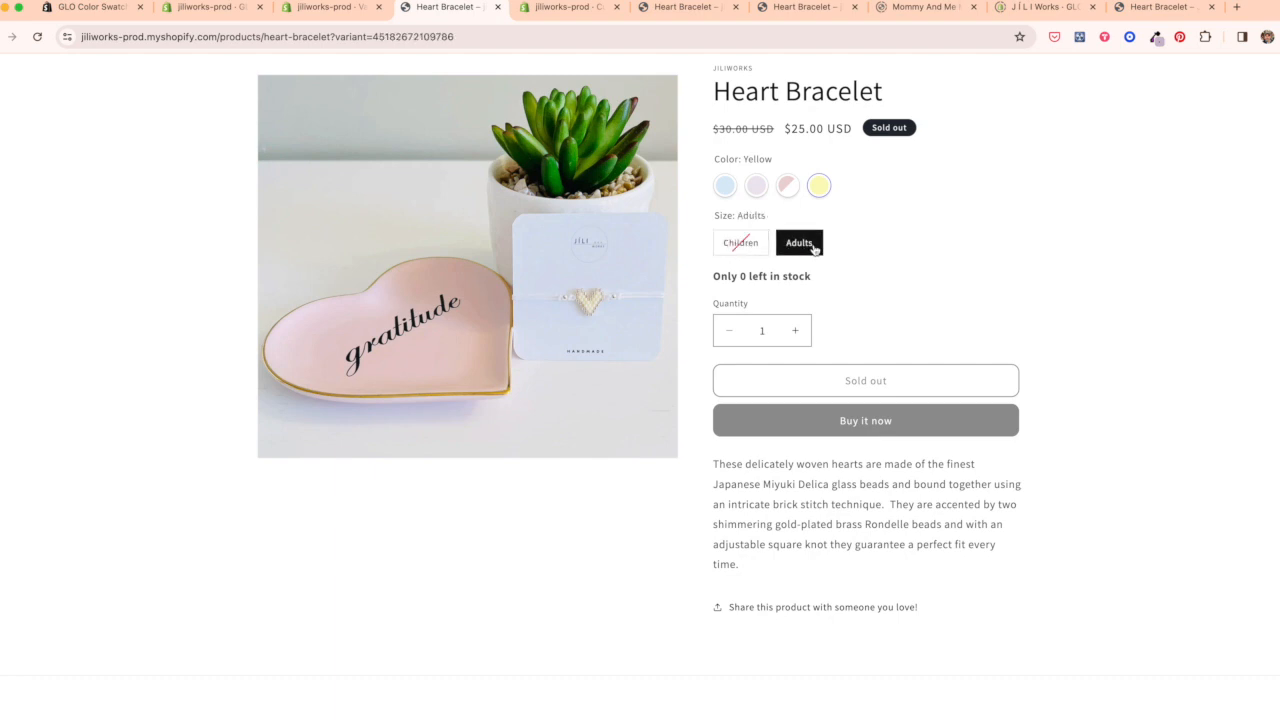
pyautogui.click(745, 243)
pyautogui.scroll(-1, 800, 246)
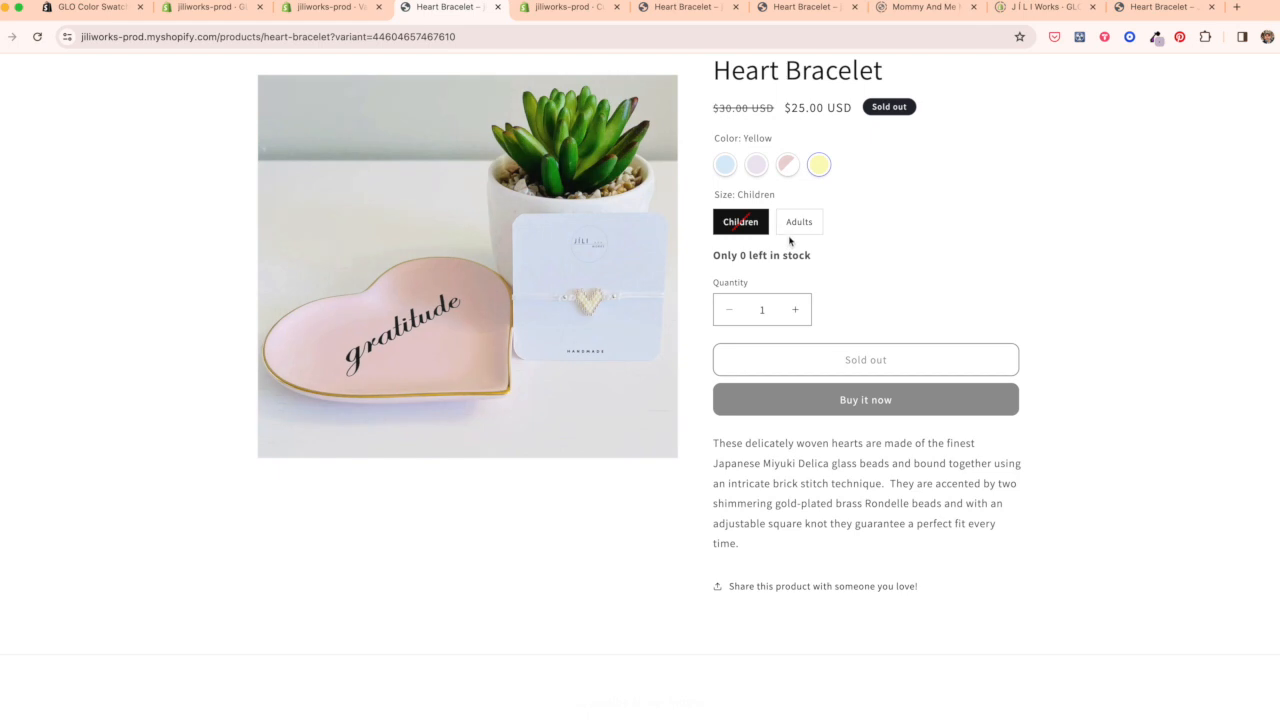
# Reload the Heart Bracelet page and check the sold-out marking on the Yellow swatch and both size buttons.
pyautogui.press('super+r')
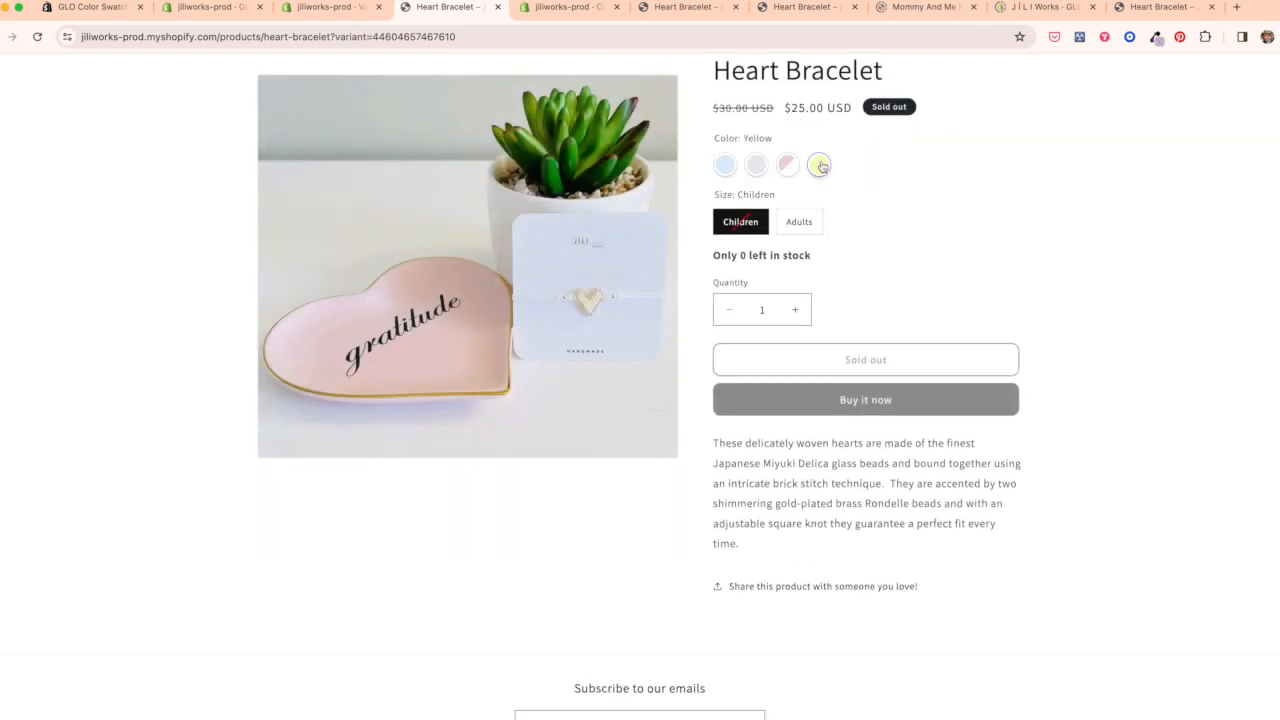
pyautogui.click(803, 221)
pyautogui.click(737, 222)
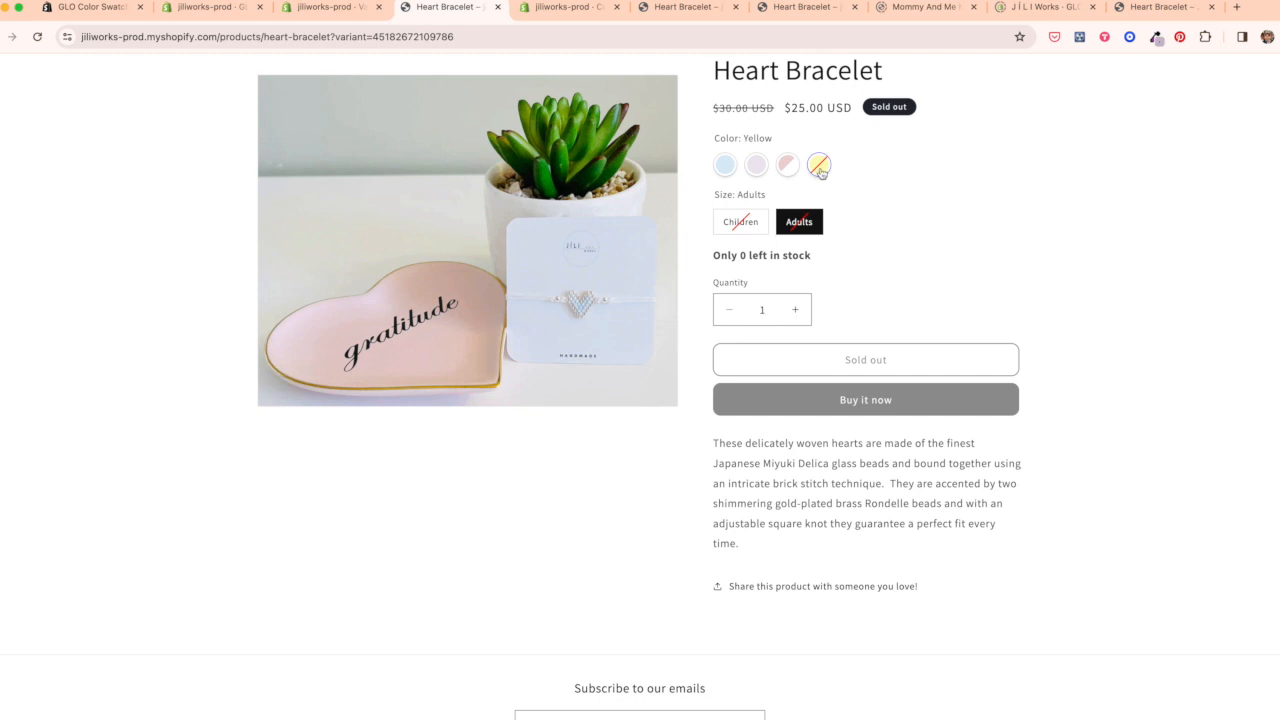
pyautogui.click(739, 222)
pyautogui.scroll(-1, 780, 225)
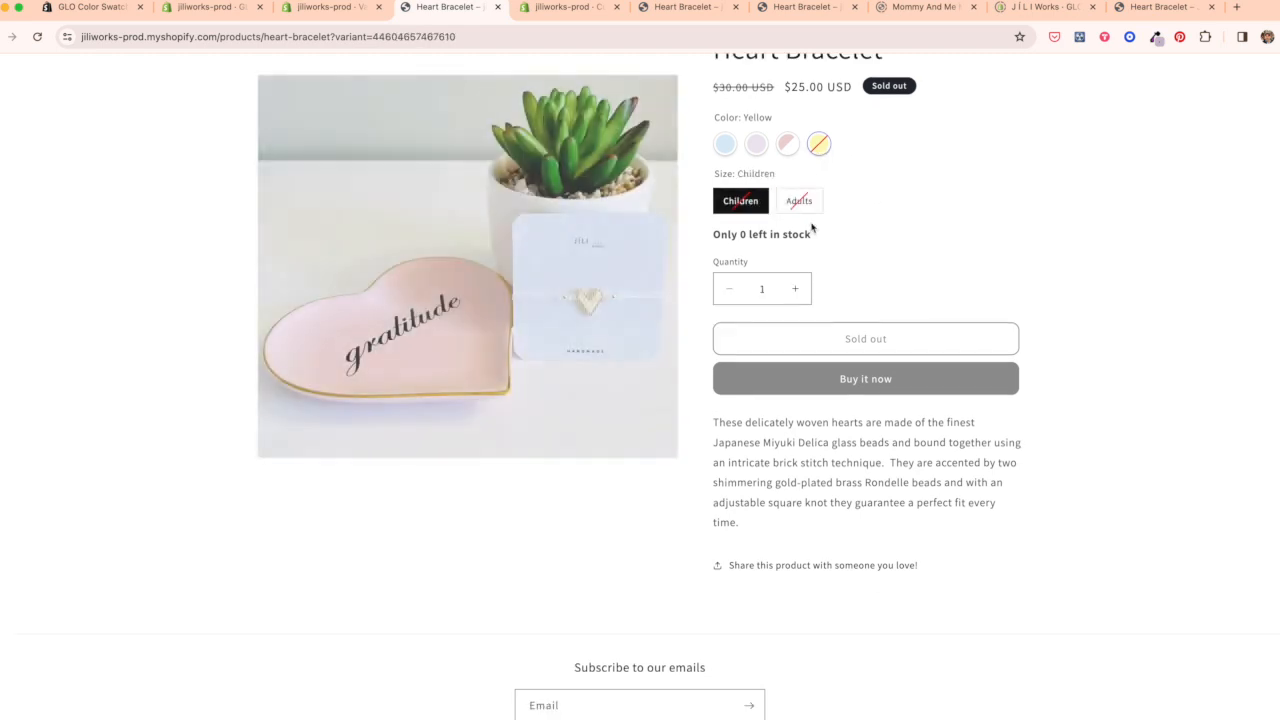
pyautogui.click(812, 201)
pyautogui.scroll(2, 814, 202)
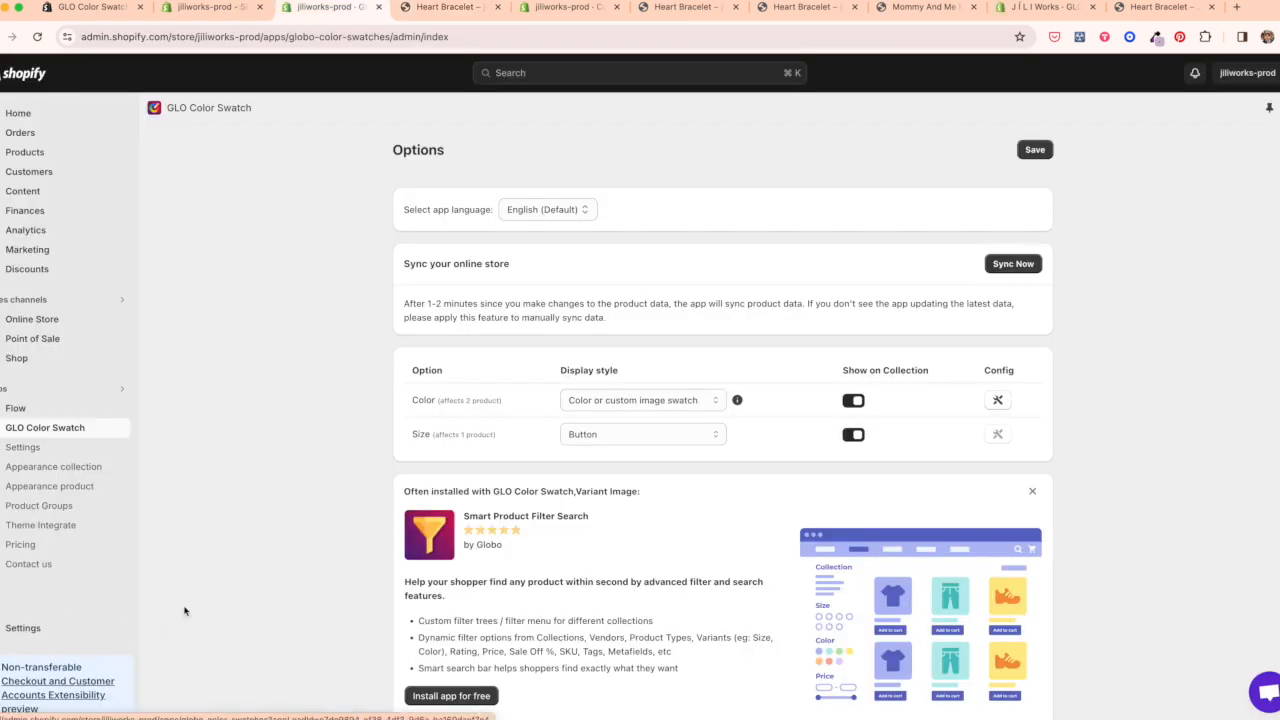
# Review the theme choices for the app embed in GLO Color Swatch's Theme Integrate, and preview the Sense theme from the theme library.
pyautogui.click(64, 529)
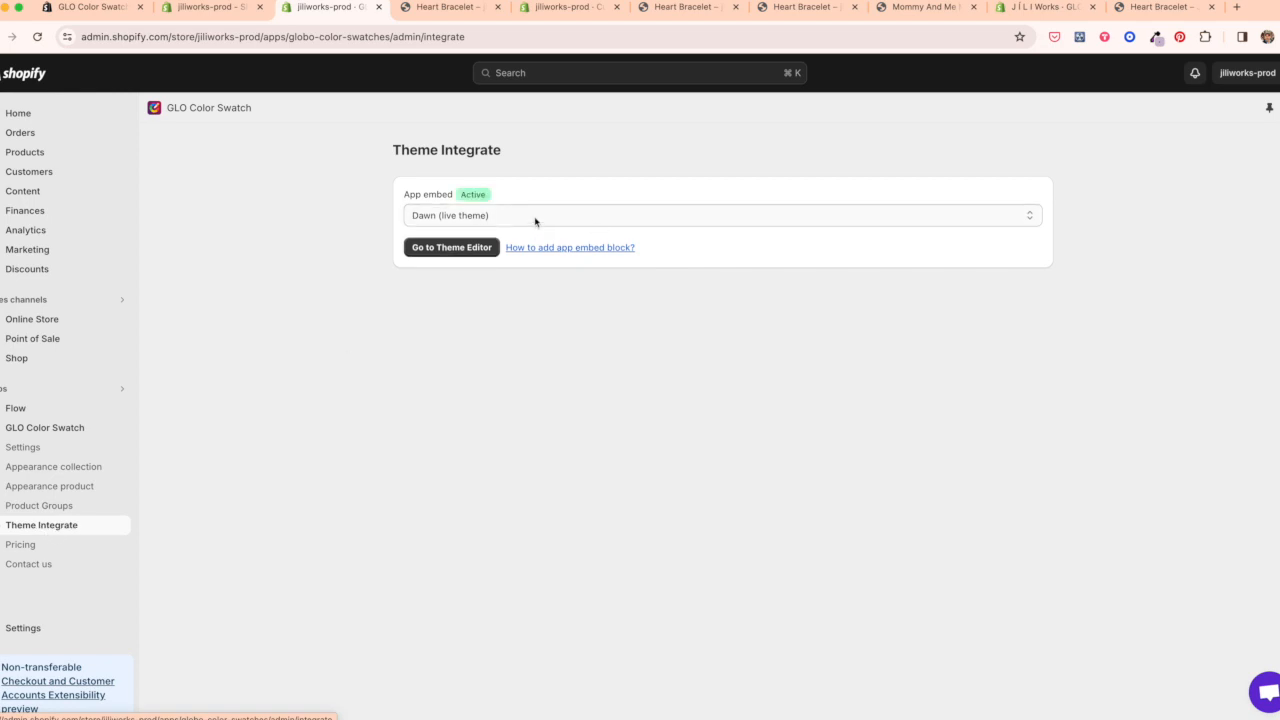
pyautogui.click(537, 218)
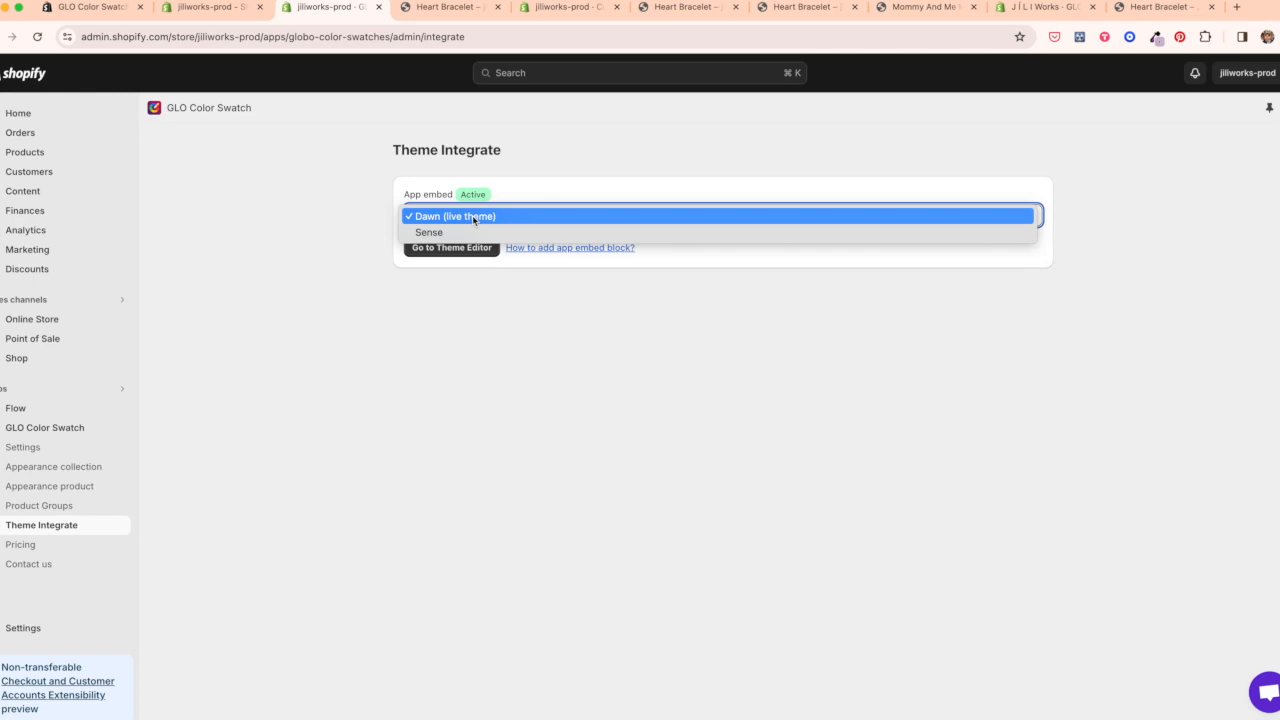
pyautogui.click(45, 320)
pyautogui.click(40, 319)
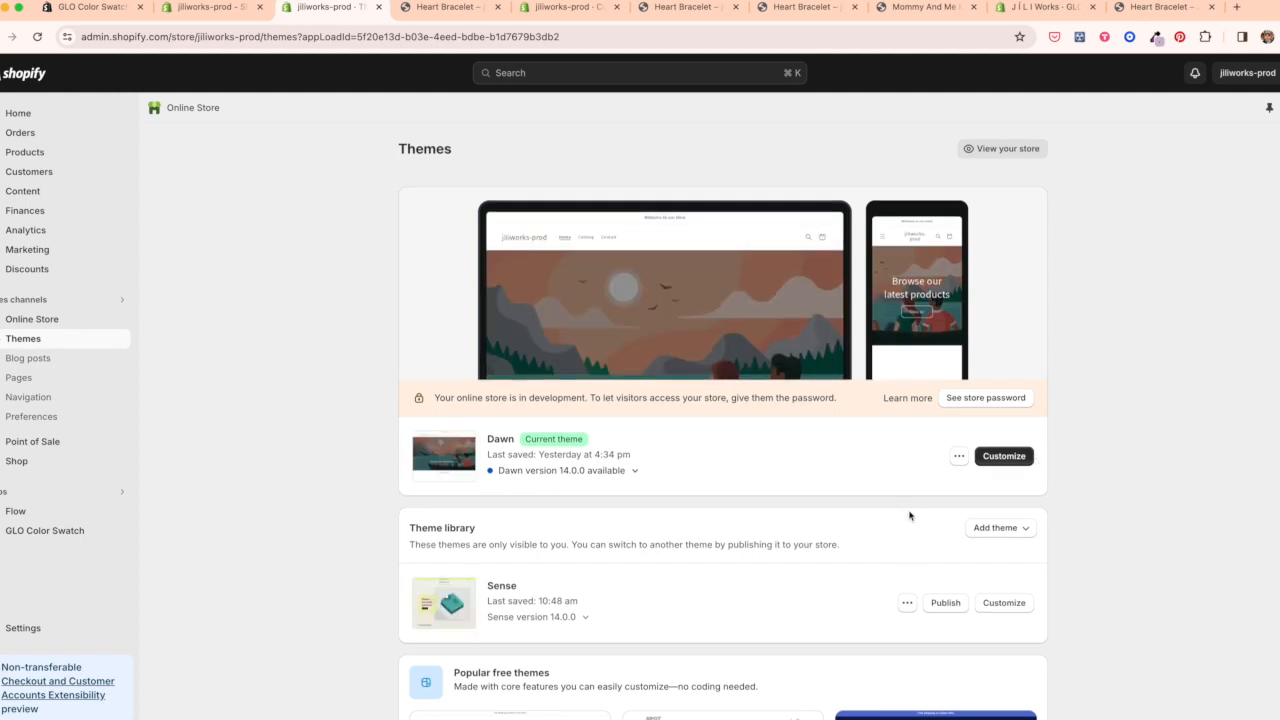
pyautogui.scroll(-2, 909, 514)
pyautogui.click(914, 520)
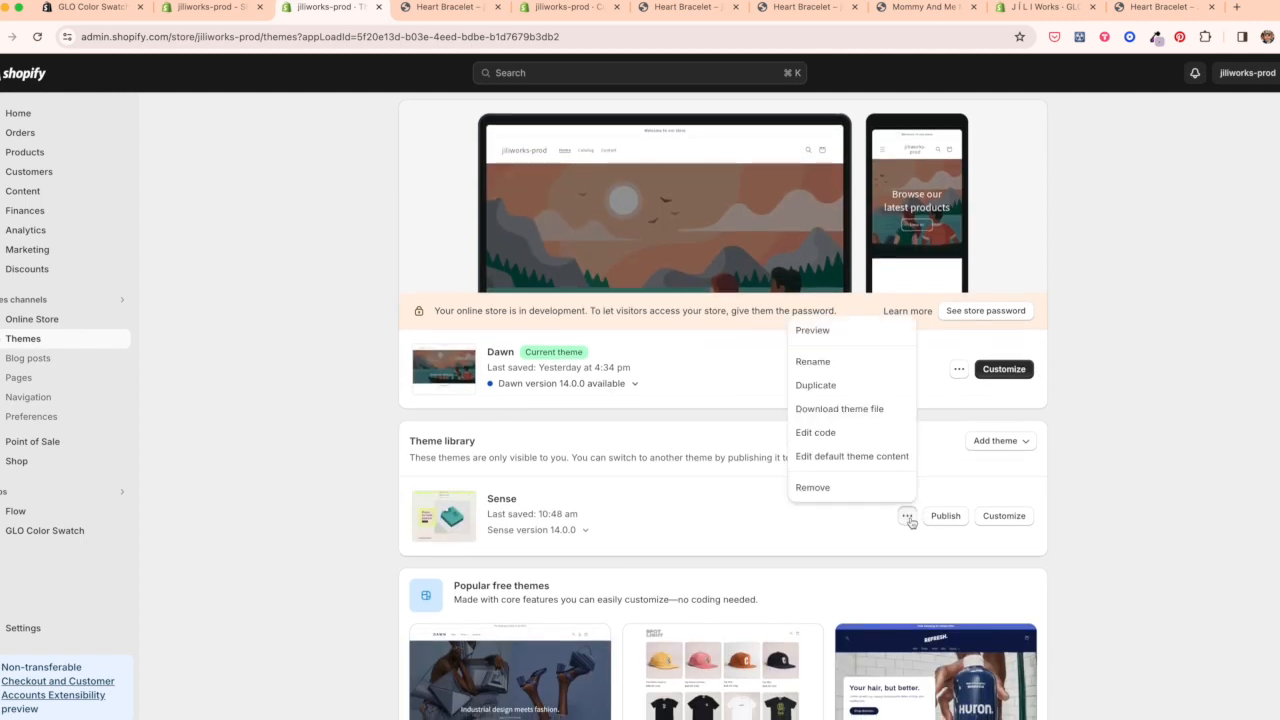
pyautogui.click(843, 331)
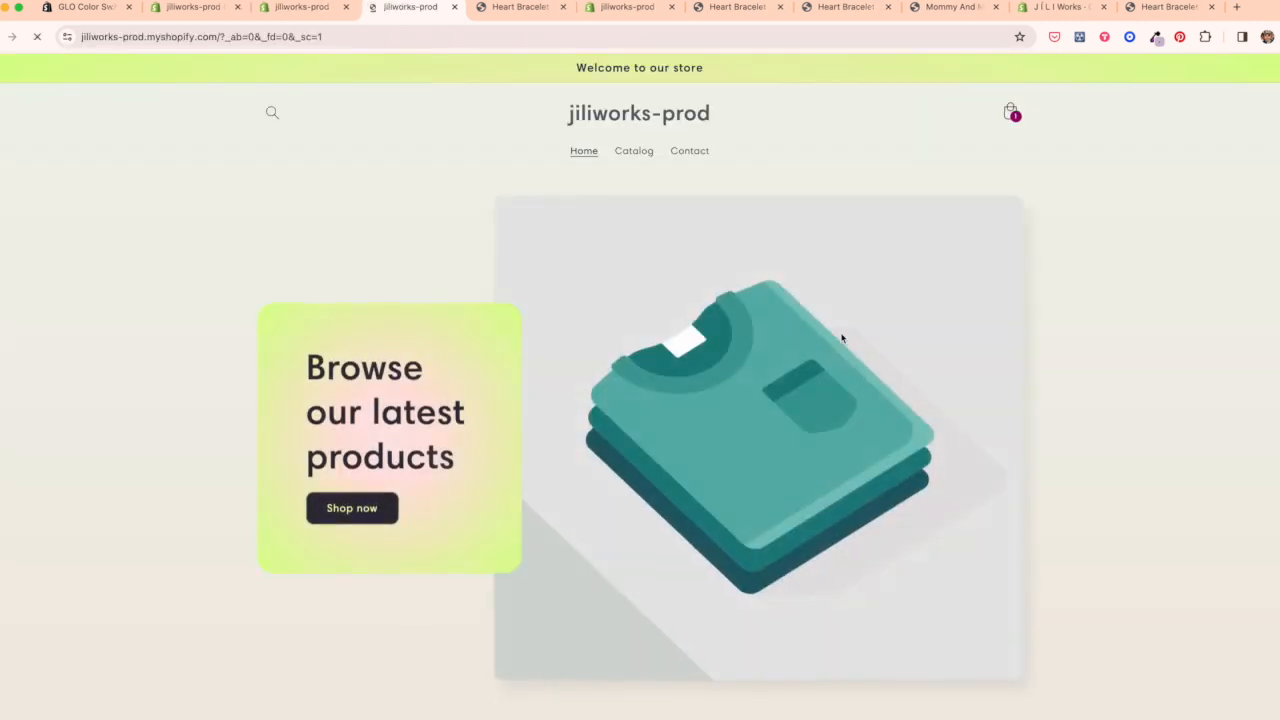
# Open the Heart Bracelet from the catalog in the Sense preview and try its Light Purple, Pink and Light Blue swatches.
pyautogui.click(634, 151)
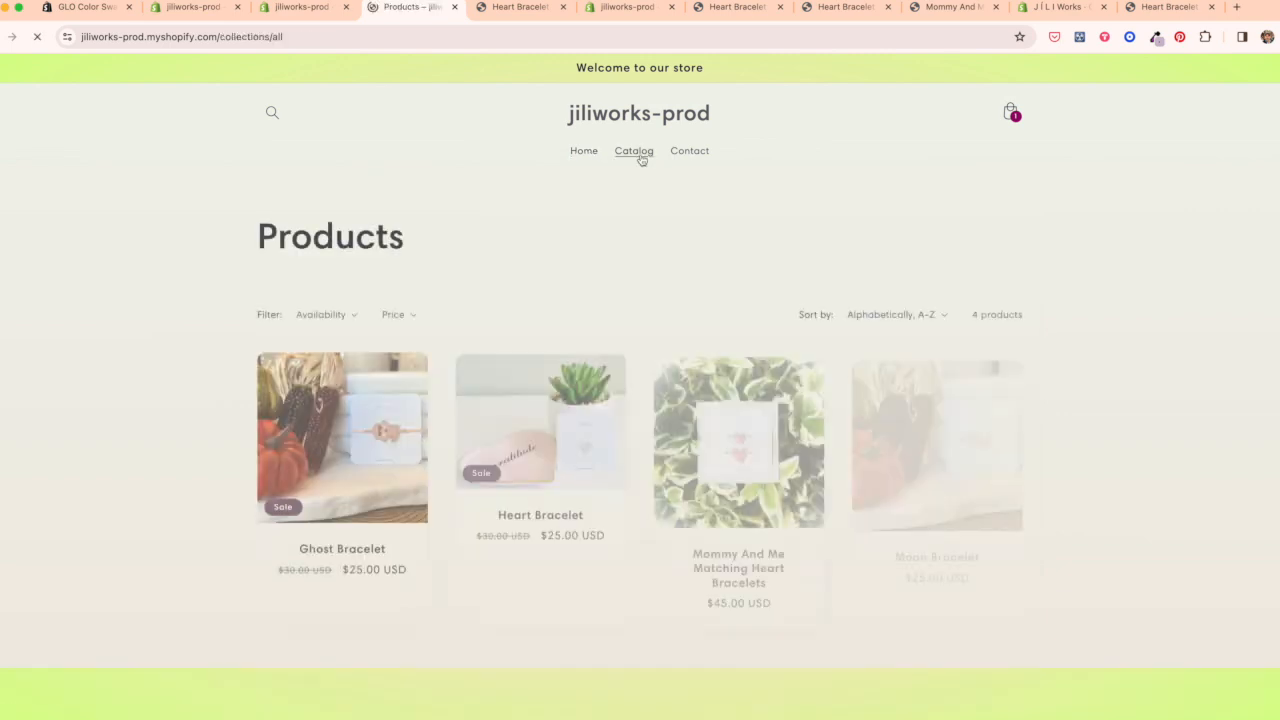
pyautogui.click(534, 393)
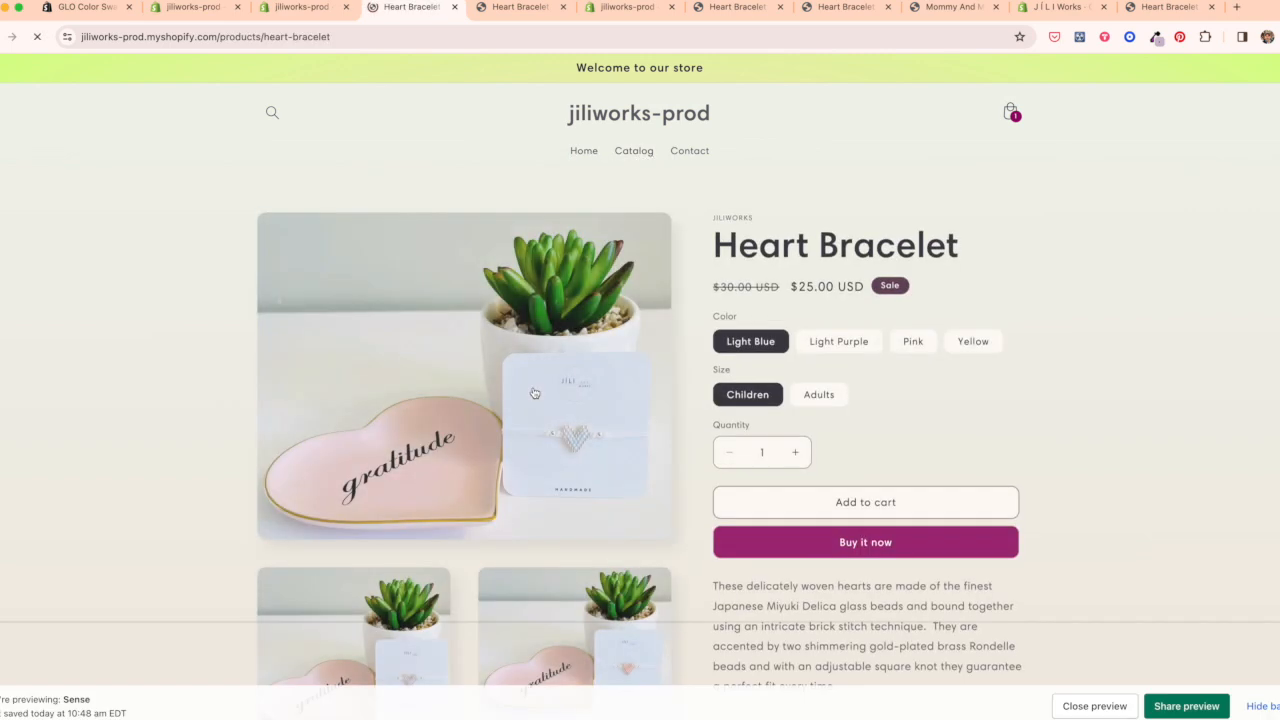
pyautogui.click(756, 342)
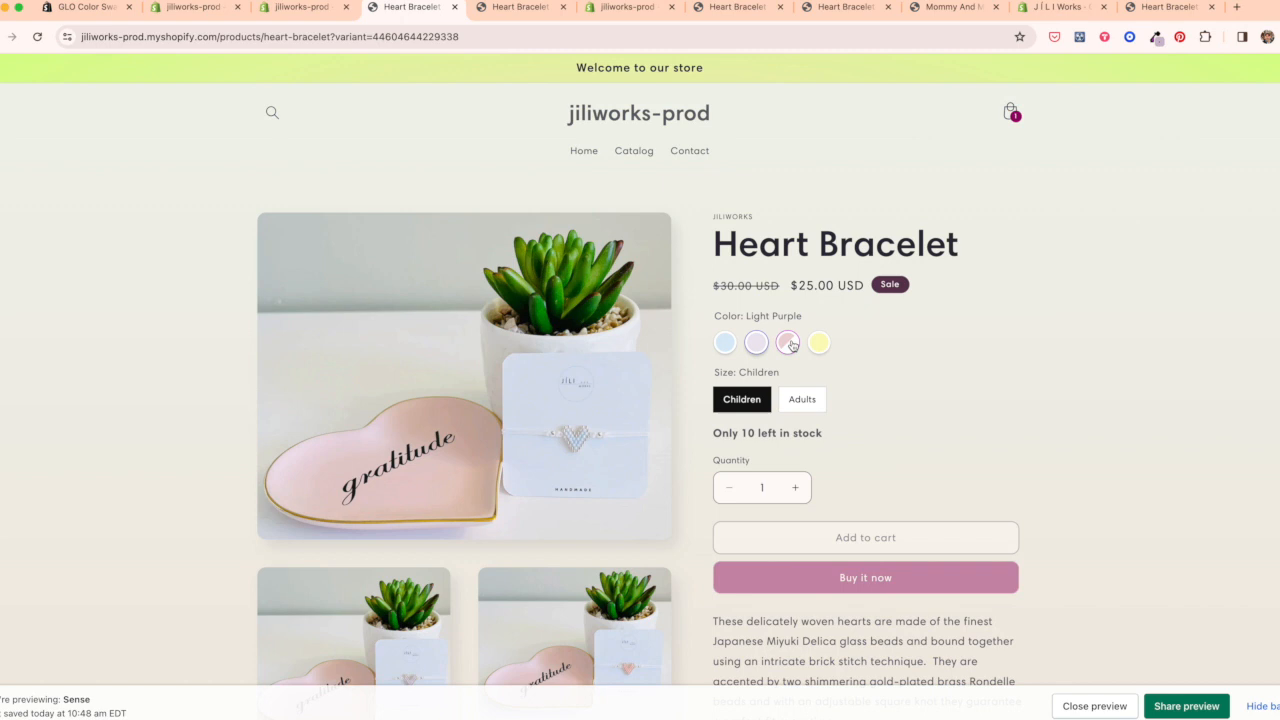
pyautogui.click(788, 342)
pyautogui.click(725, 343)
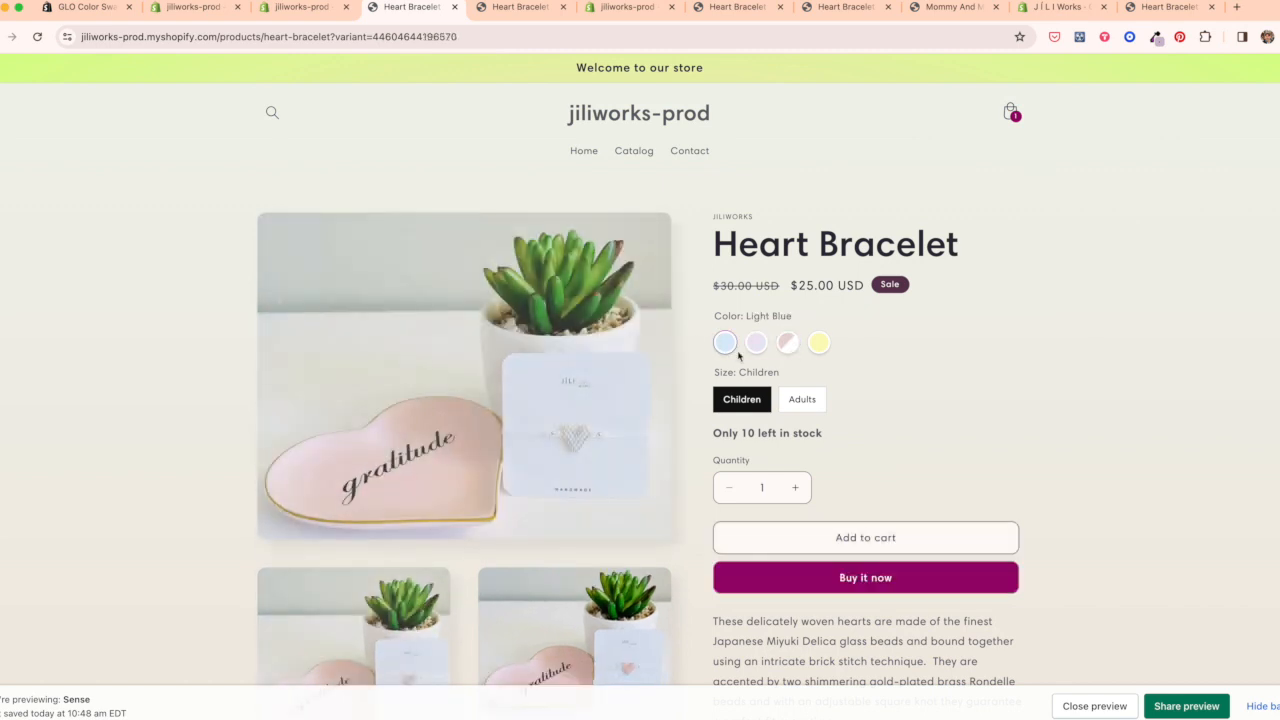
# Return to Theme Integrate in GLO Color Swatch and open the live Dawn theme in the theme editor.
pyautogui.click(303, 8)
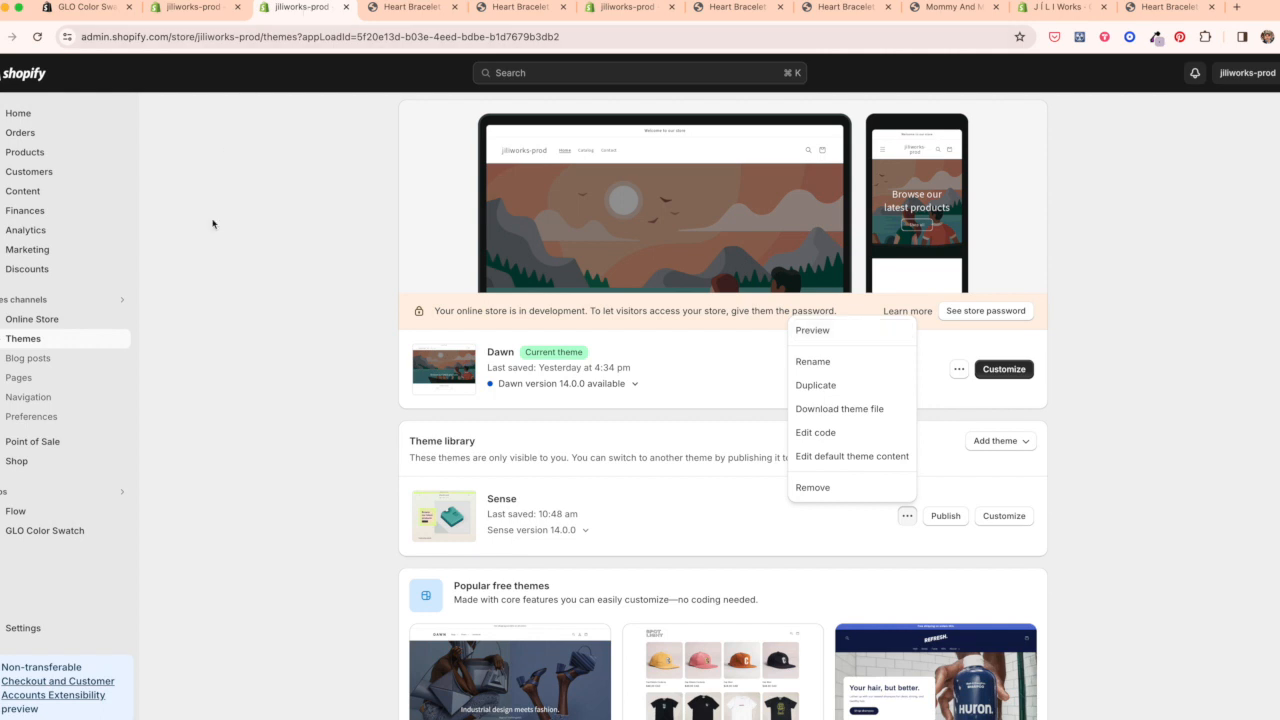
pyautogui.click(210, 8)
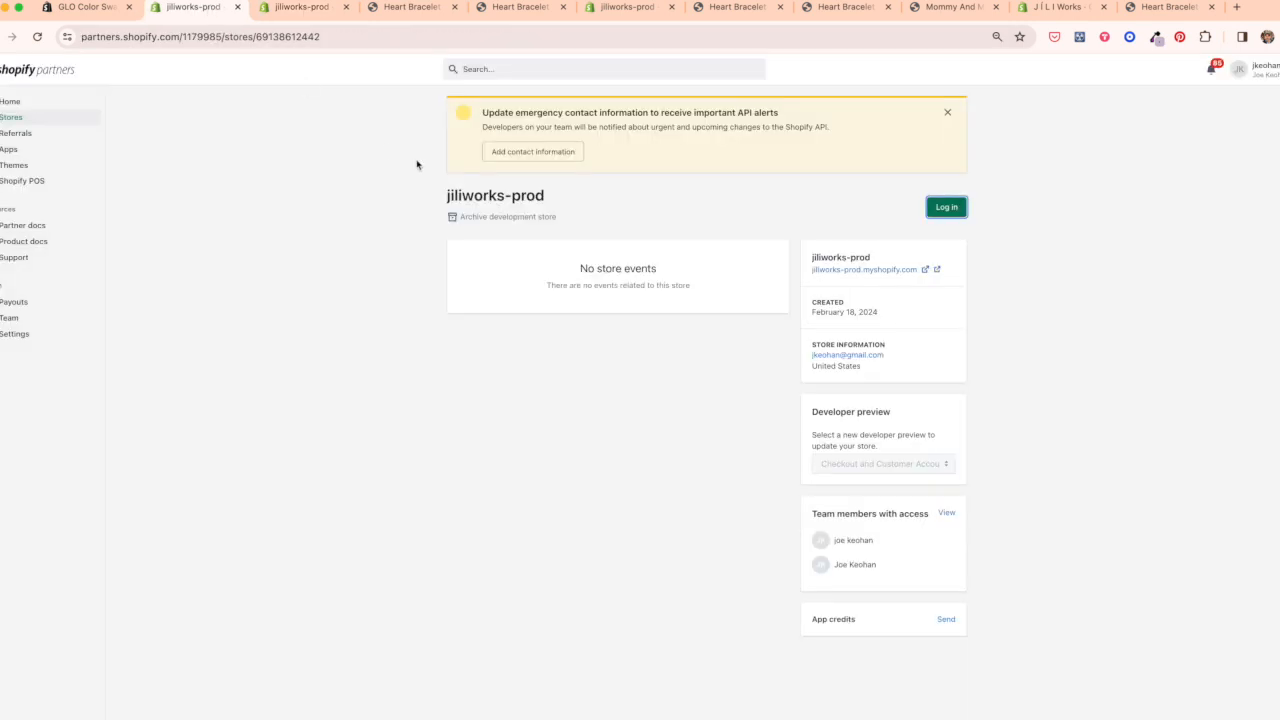
pyautogui.click(301, 8)
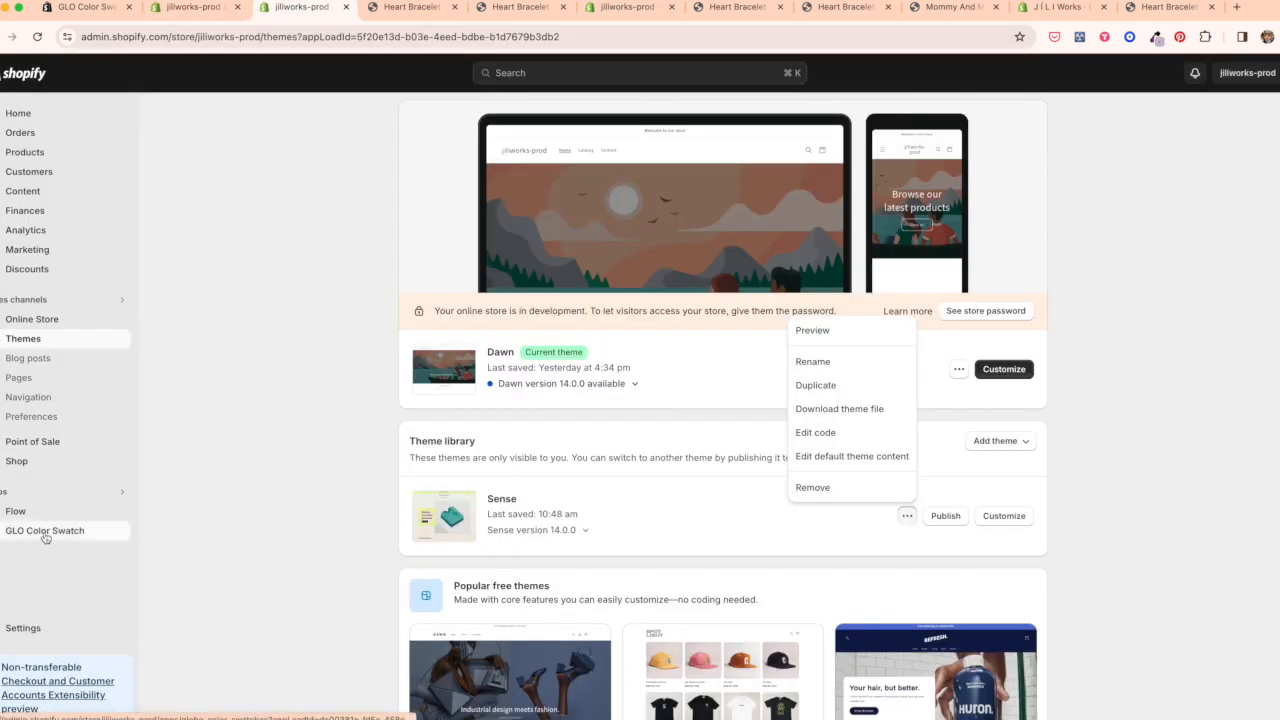
pyautogui.click(44, 531)
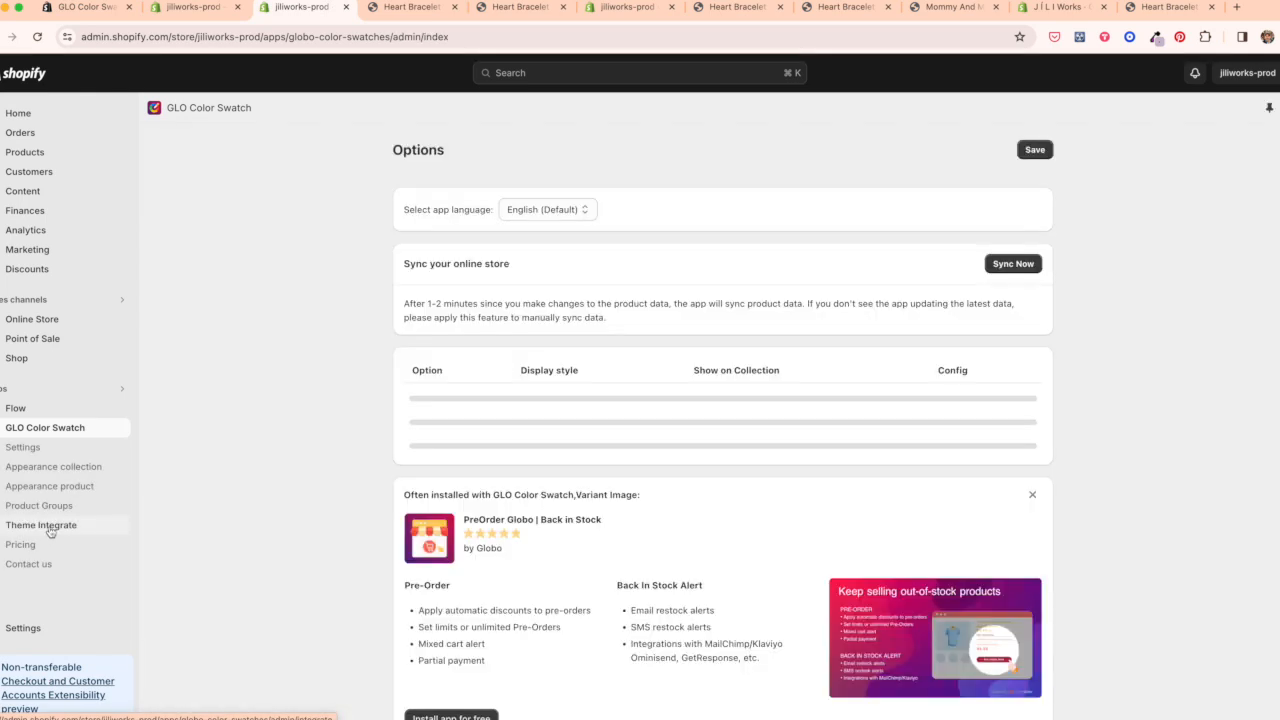
pyautogui.click(49, 529)
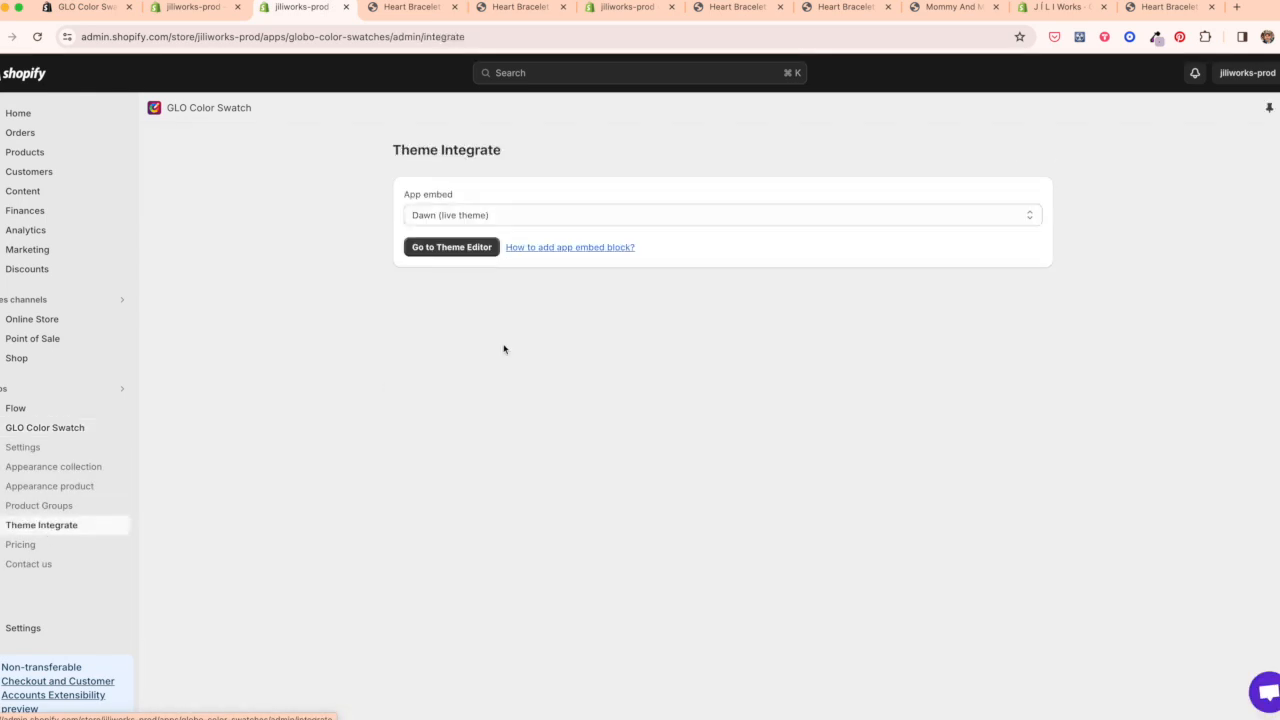
pyautogui.click(462, 247)
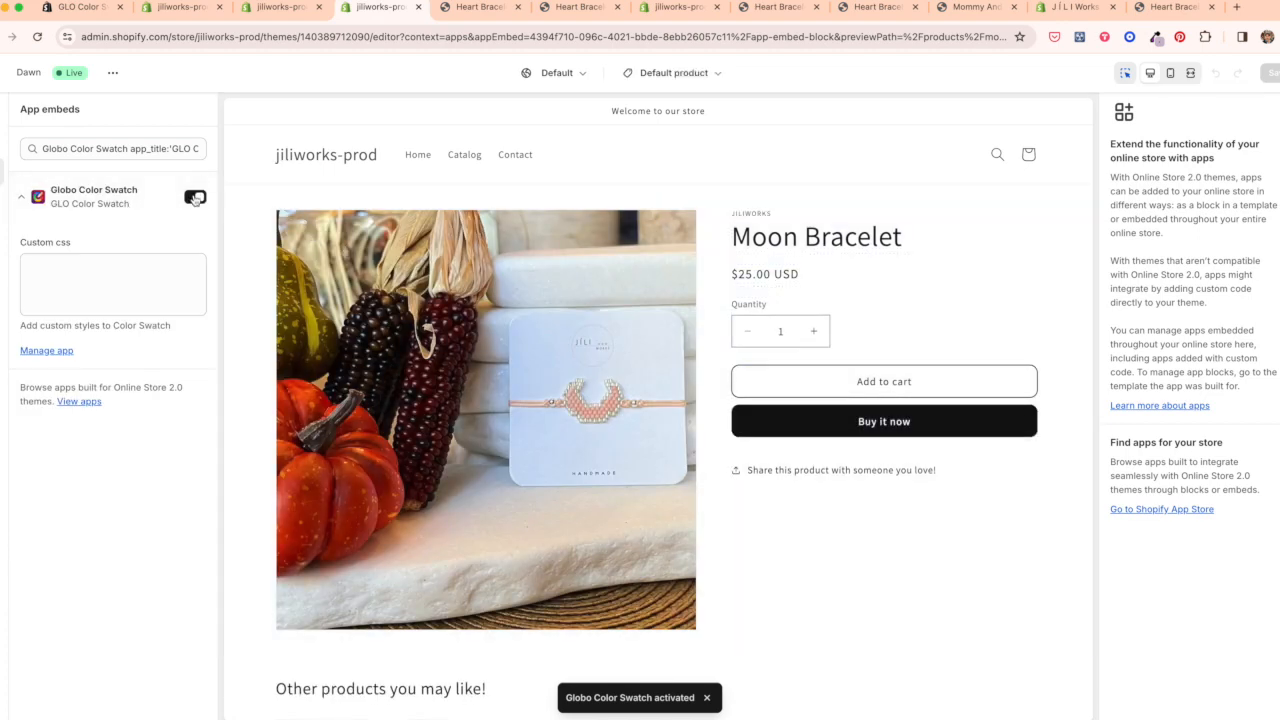
# Show the Heart Bracelet product page in the Dawn theme editor's preview by way of the store catalog.
pyautogui.click(465, 156)
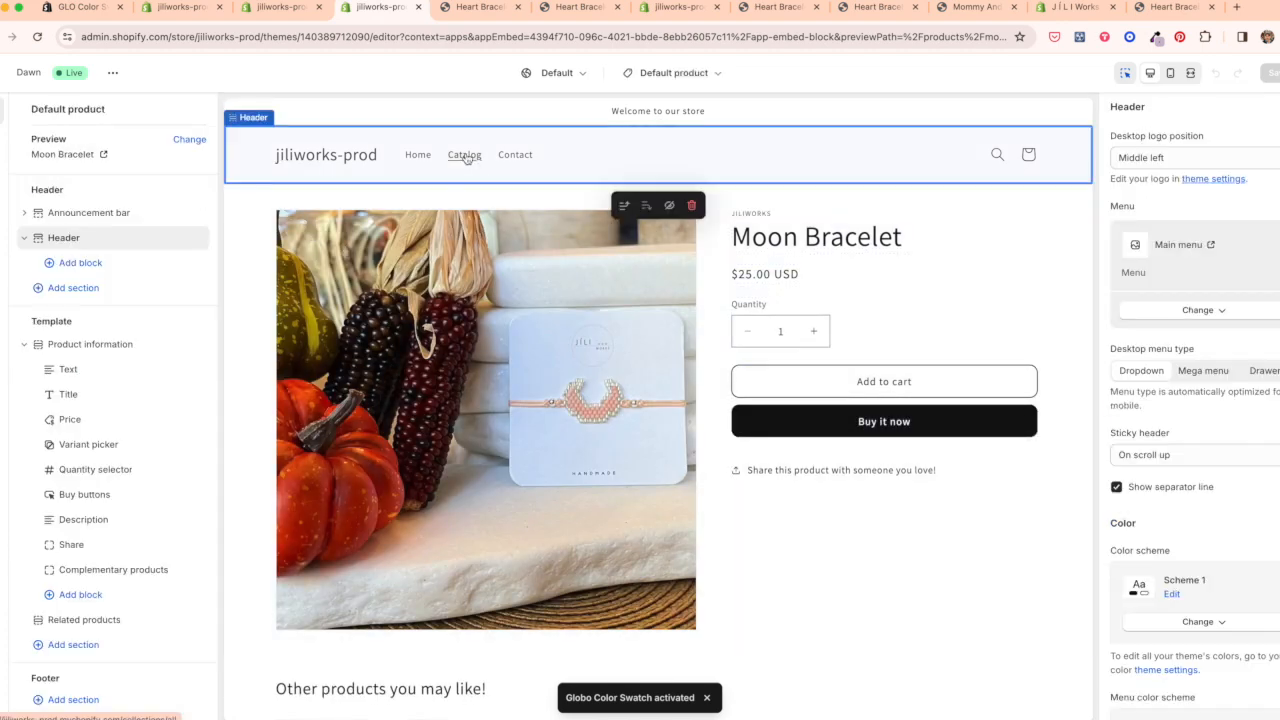
pyautogui.click(465, 157)
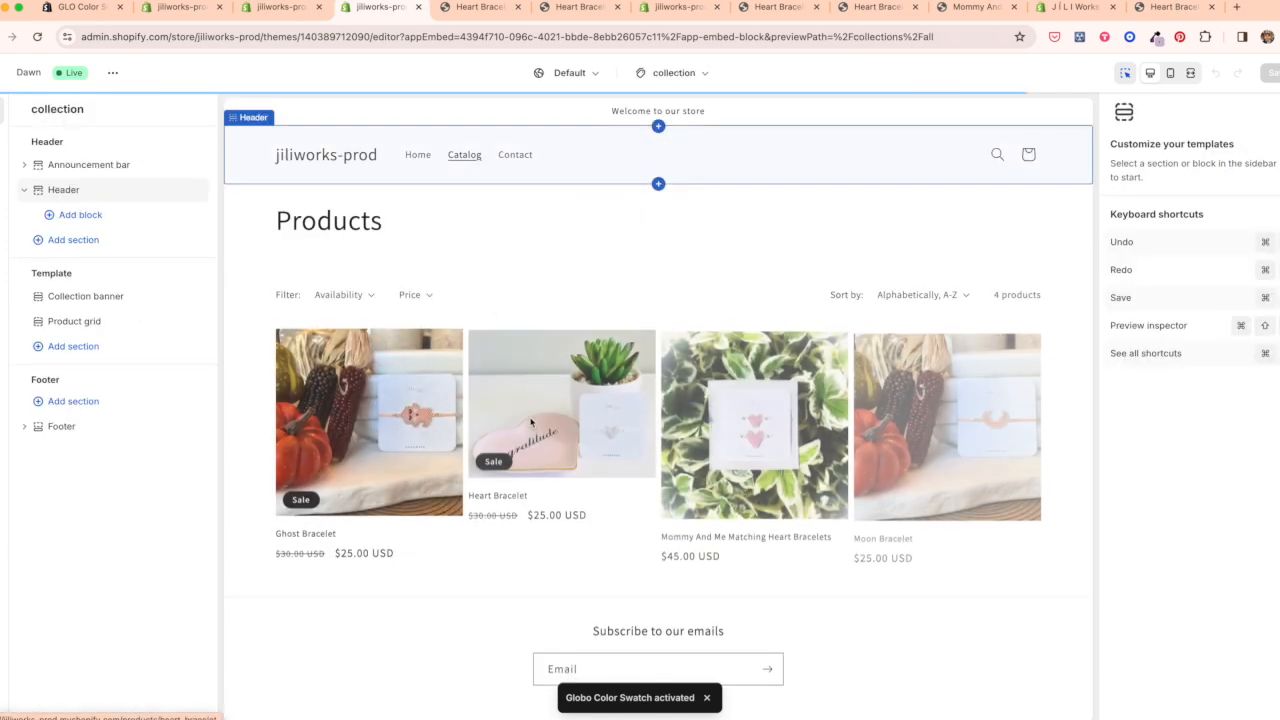
pyautogui.click(548, 432)
pyautogui.click(548, 432)
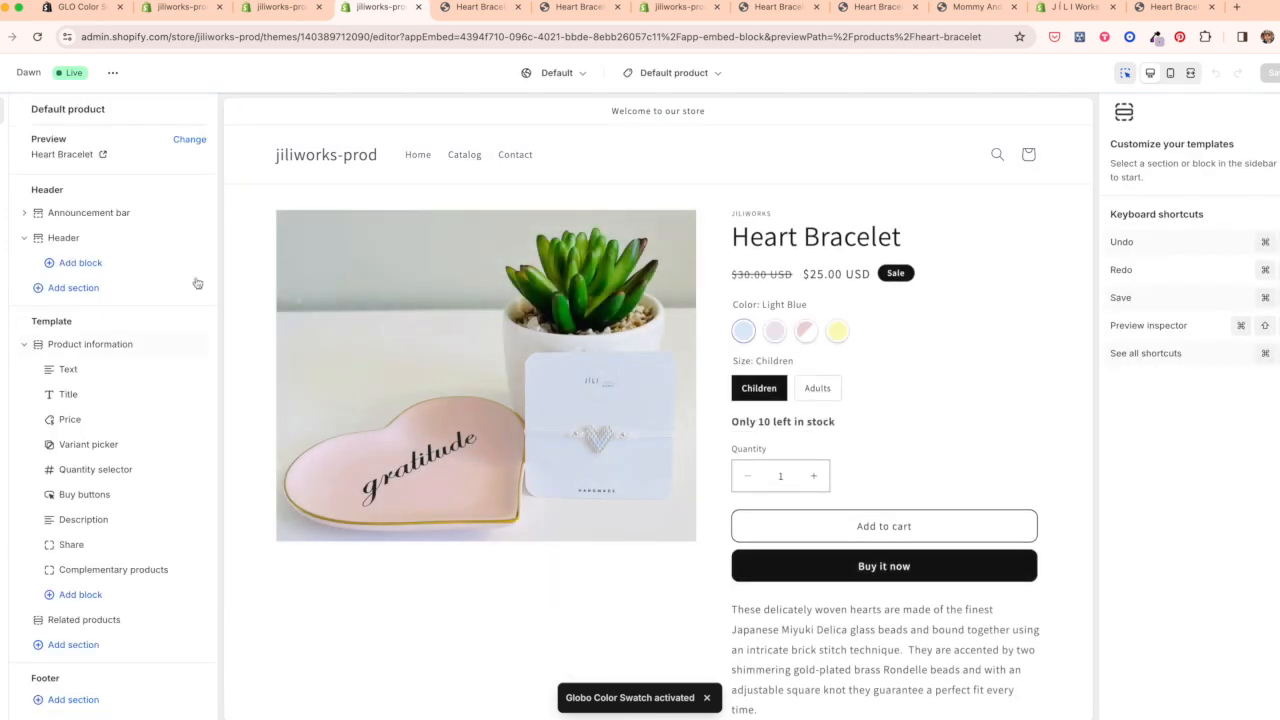
# Switch the Globo Color Swatch app embed off and back on to compare the product's option display.
pyautogui.click(1, 173)
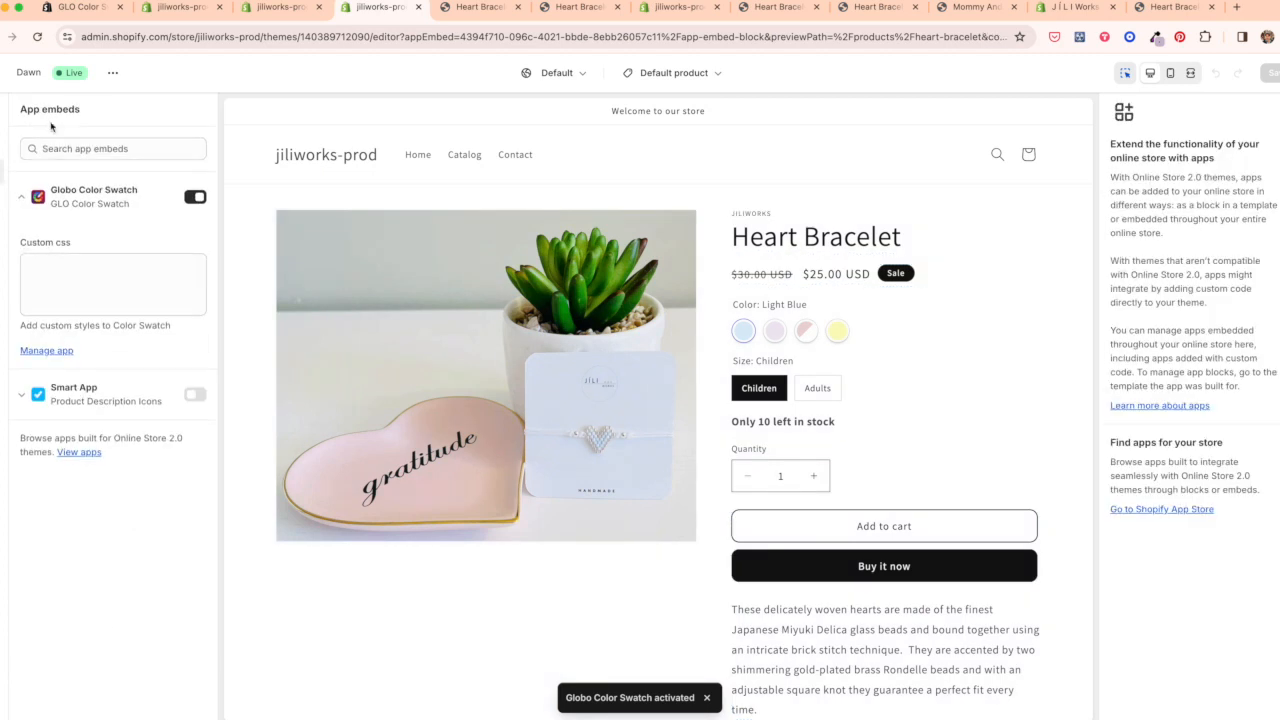
pyautogui.click(189, 200)
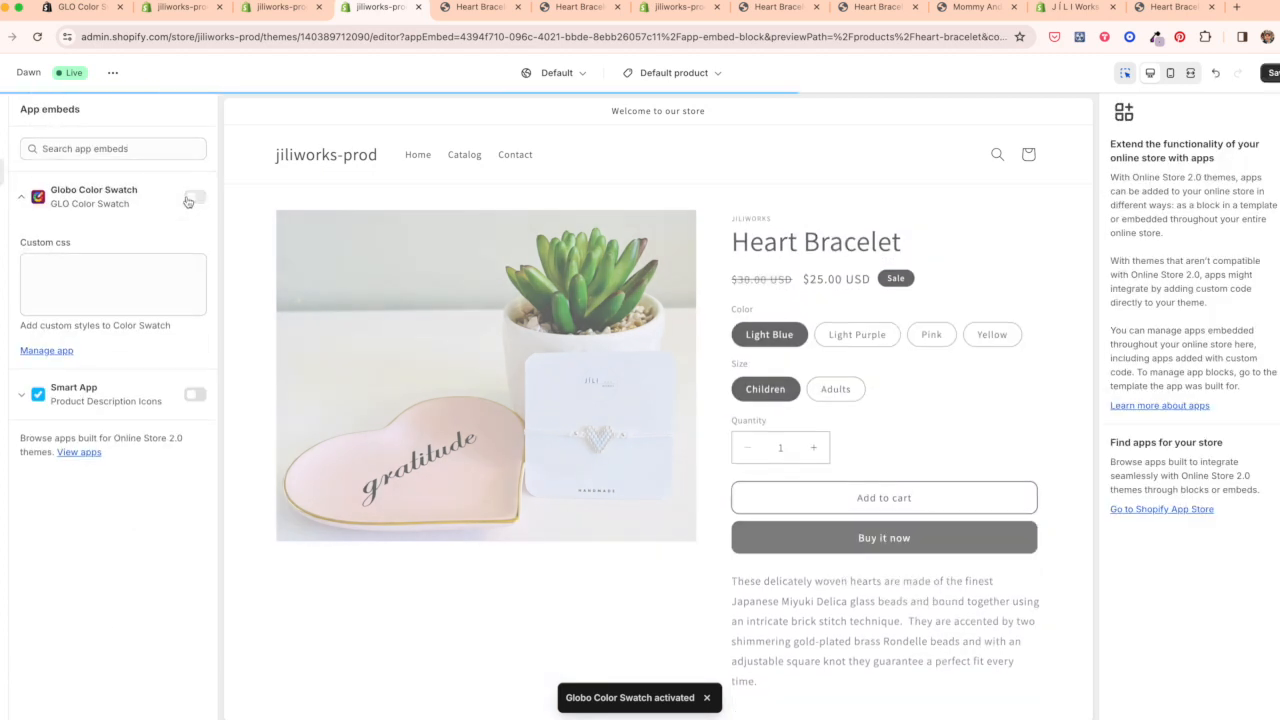
pyautogui.click(196, 199)
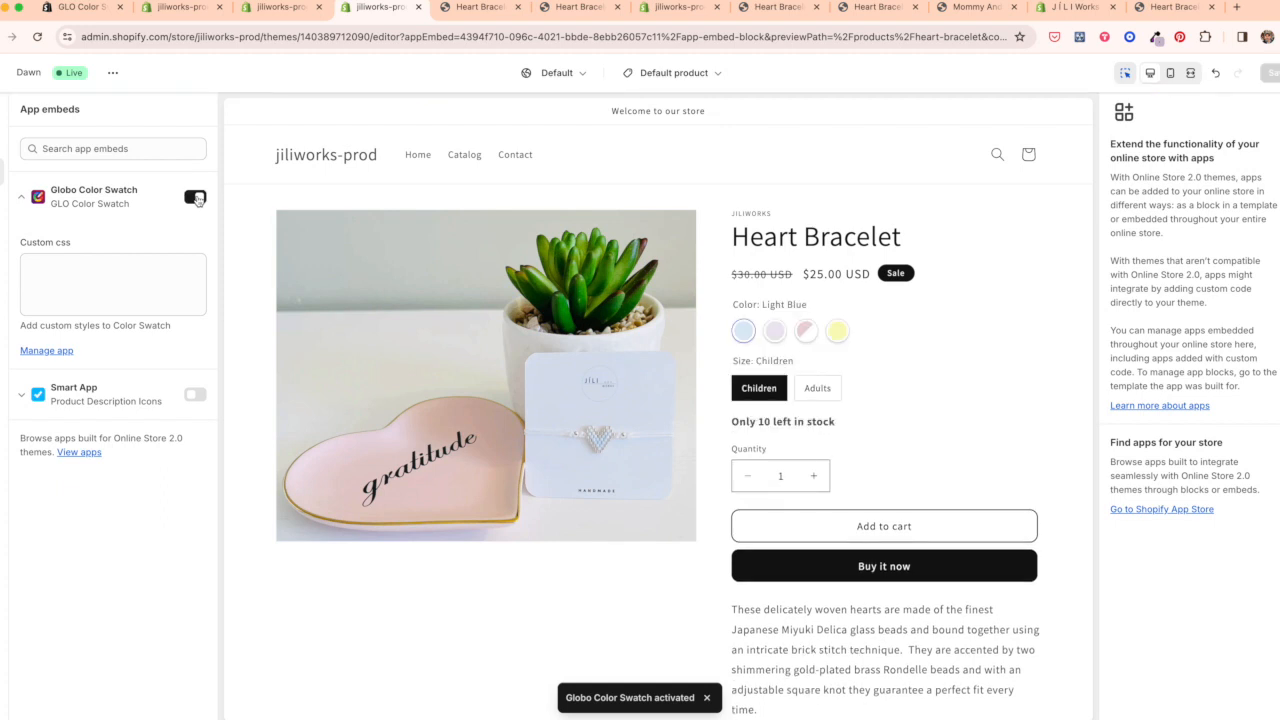
# Return to the Shopify admin and open the main page of the GLO Color Swatch app.
pyautogui.click(281, 12)
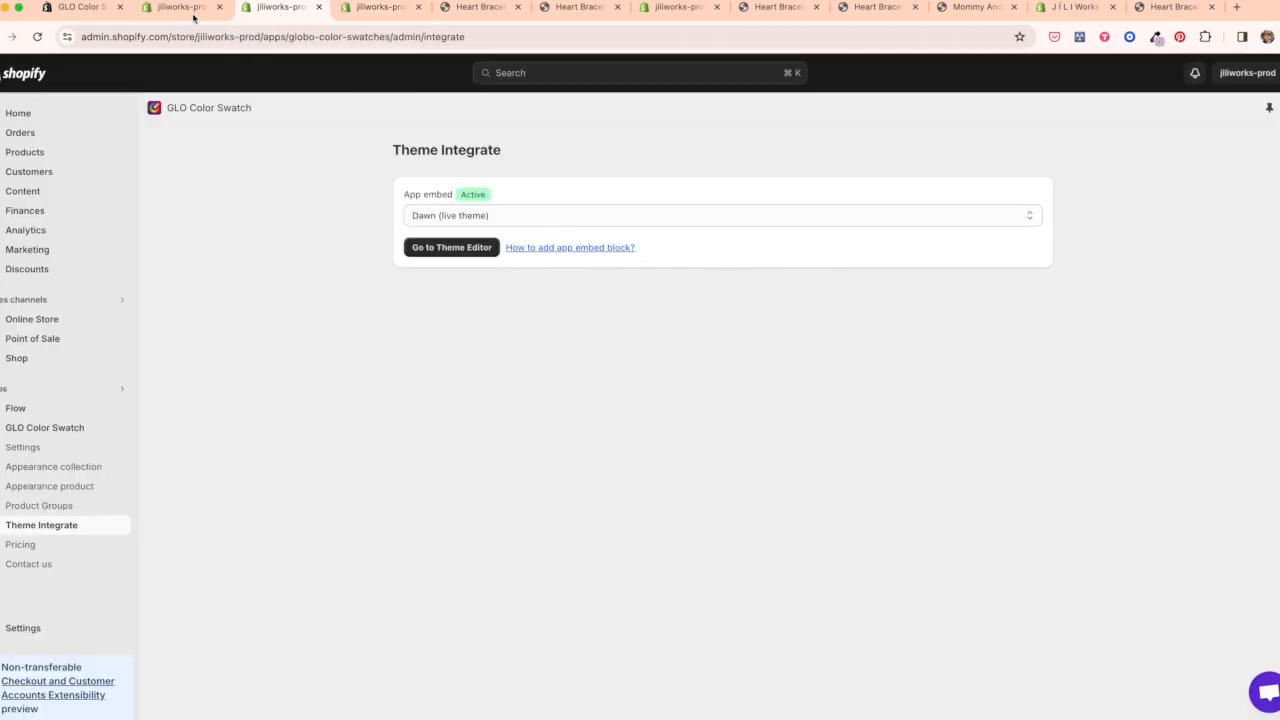
pyautogui.click(55, 428)
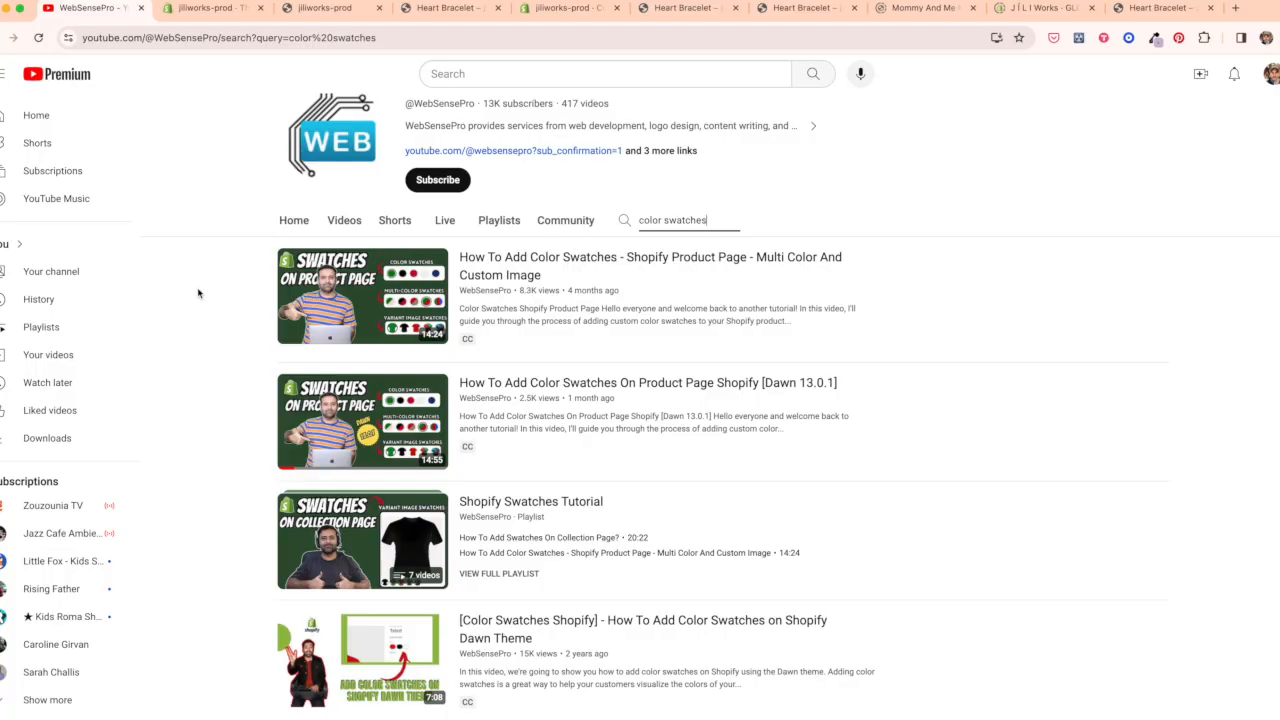
# Open WebSensePro's video "How To Add Color Swatches On Product Page Shopify [Dawn 13.0.1]" from the channel's search results and pause it.
pyautogui.scroll(2, 706, 514)
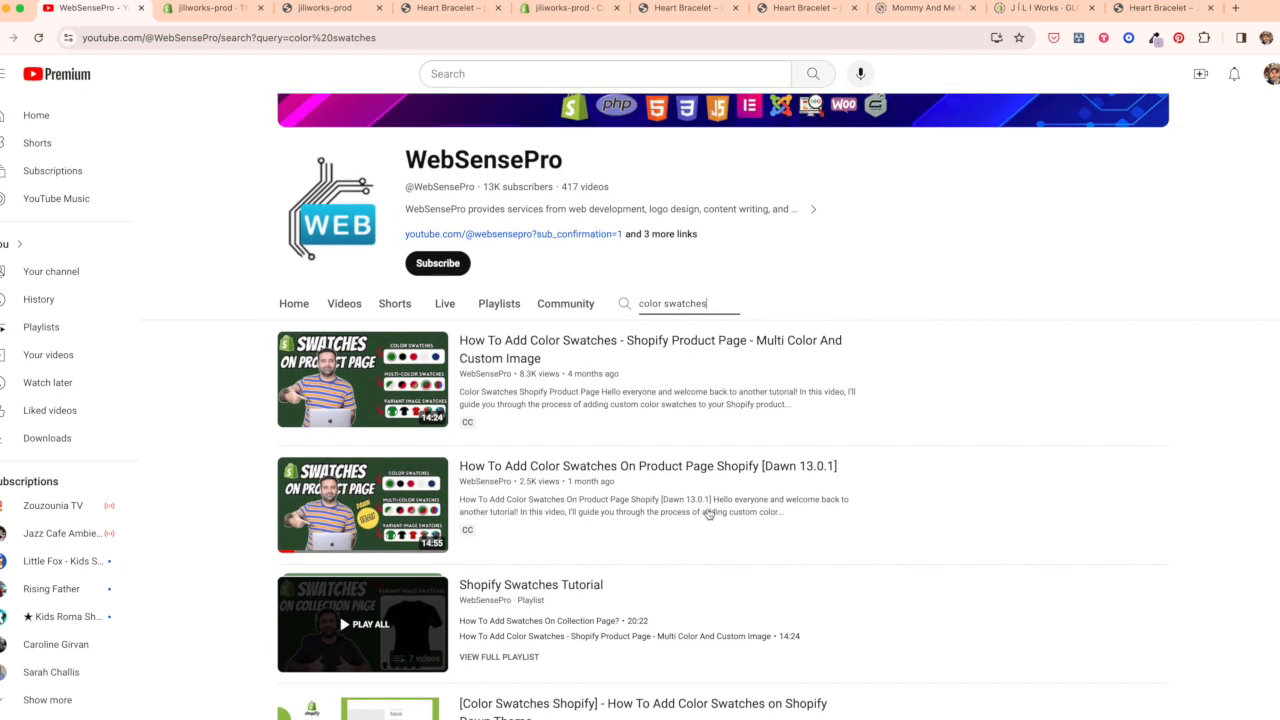
pyautogui.moveTo(517, 486)
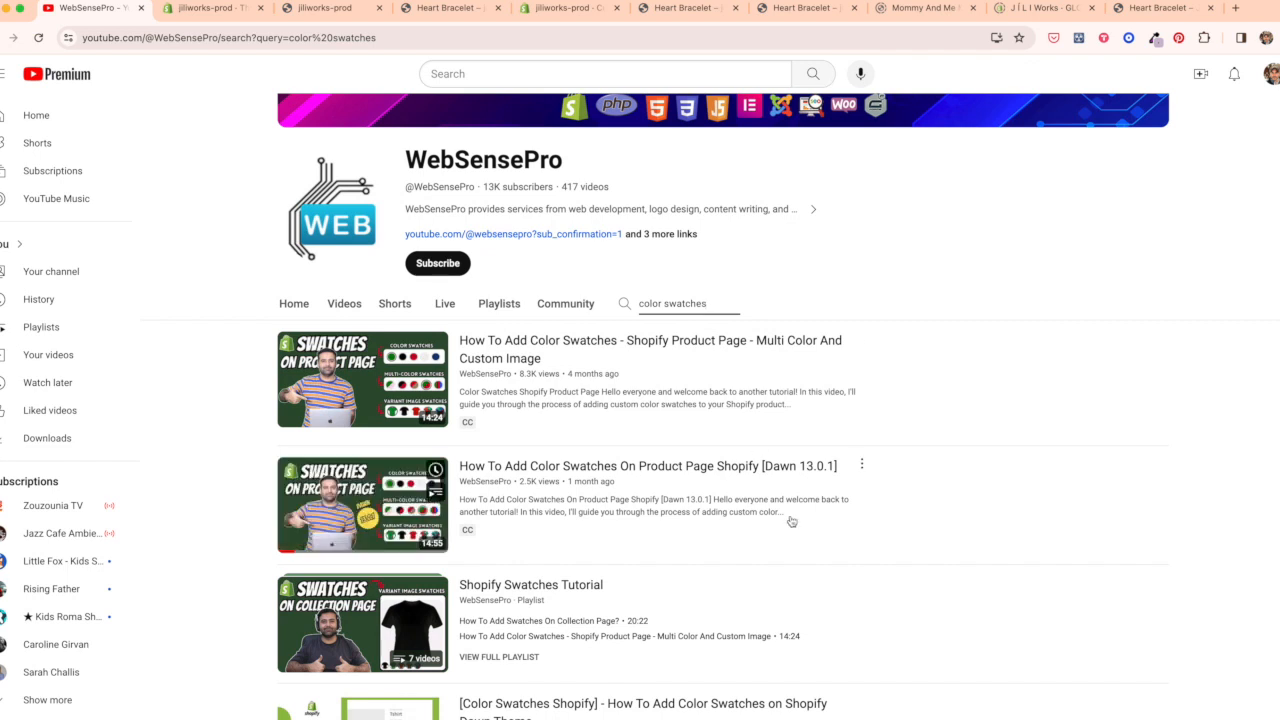
pyautogui.scroll(-2, 814, 516)
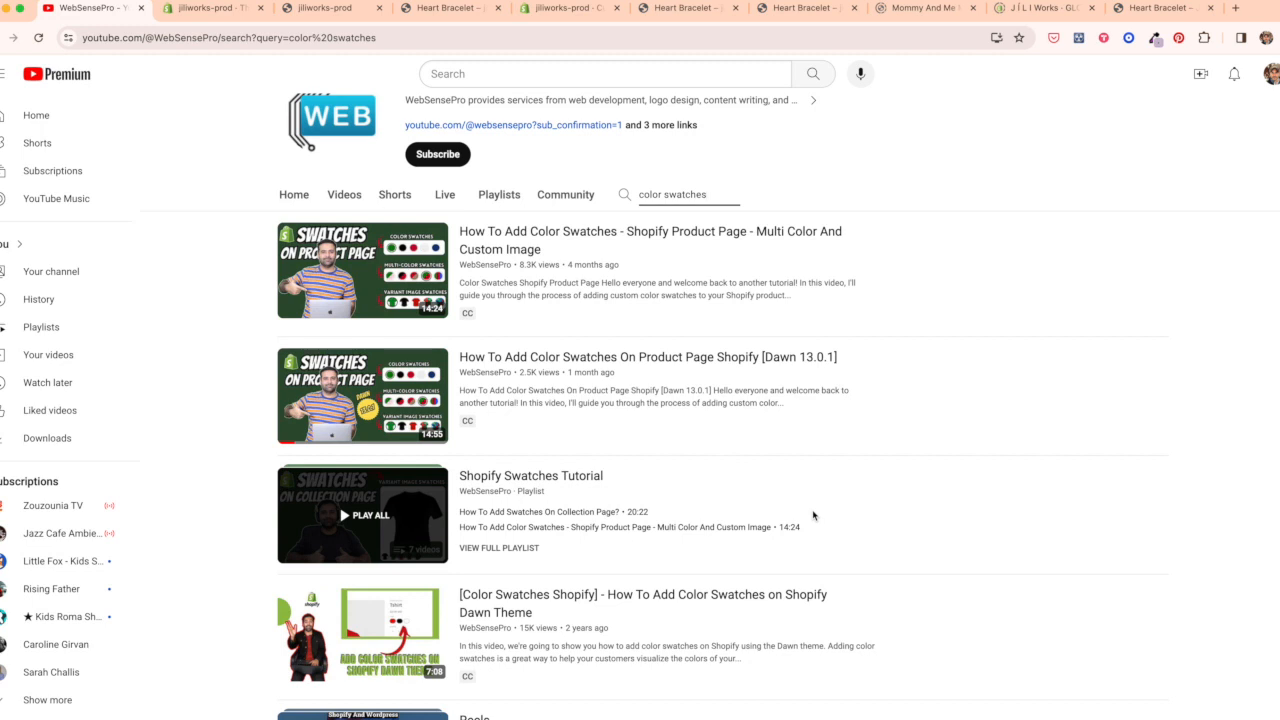
pyautogui.scroll(-1, 813, 516)
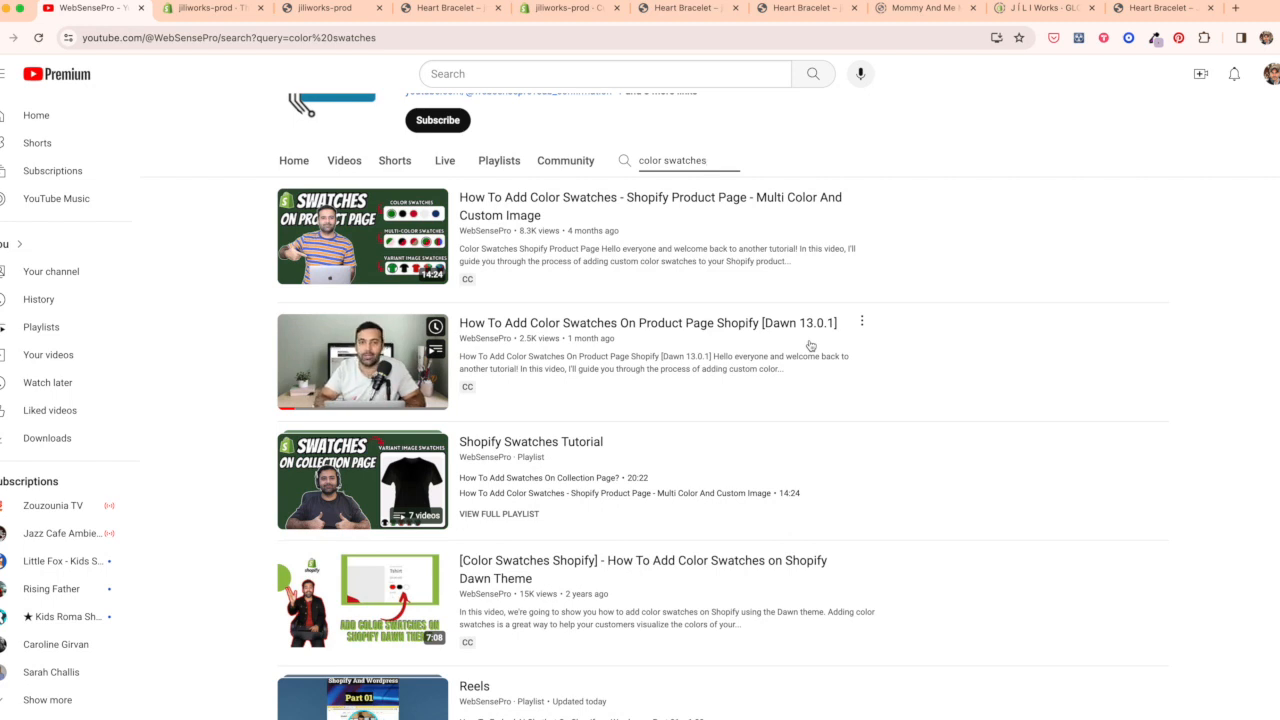
pyautogui.scroll(-1, 810, 345)
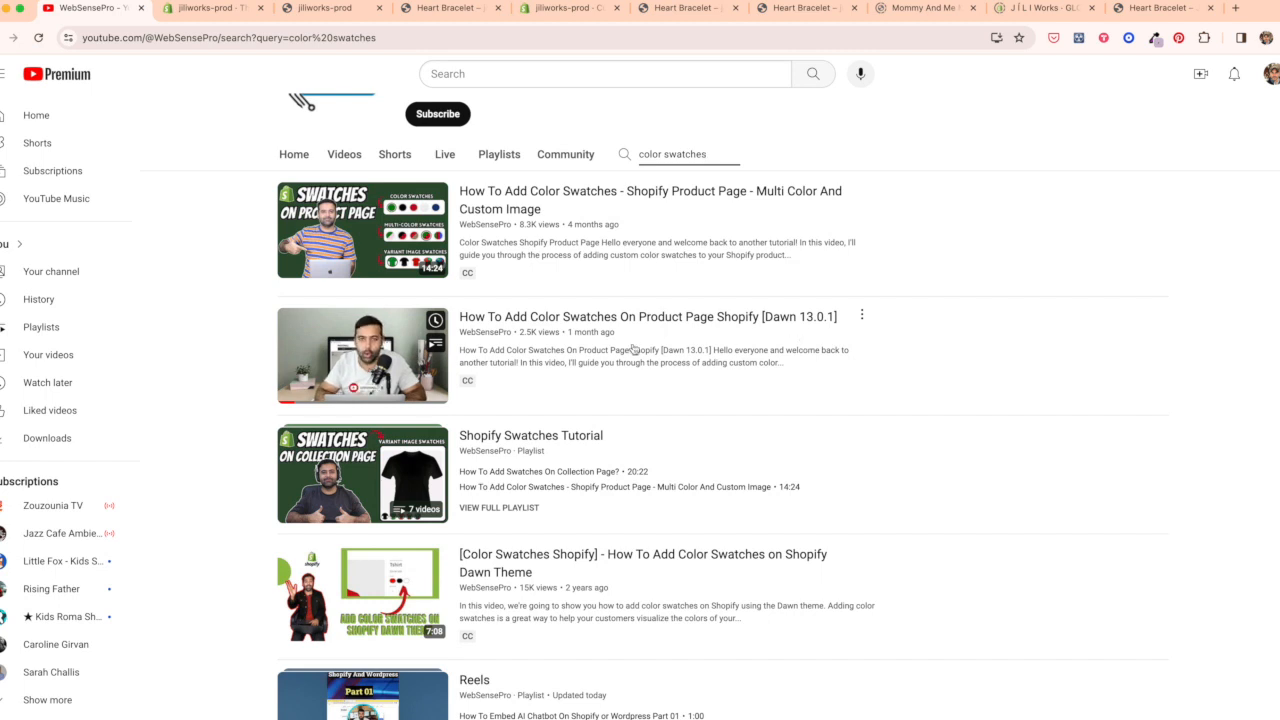
pyautogui.click(594, 316)
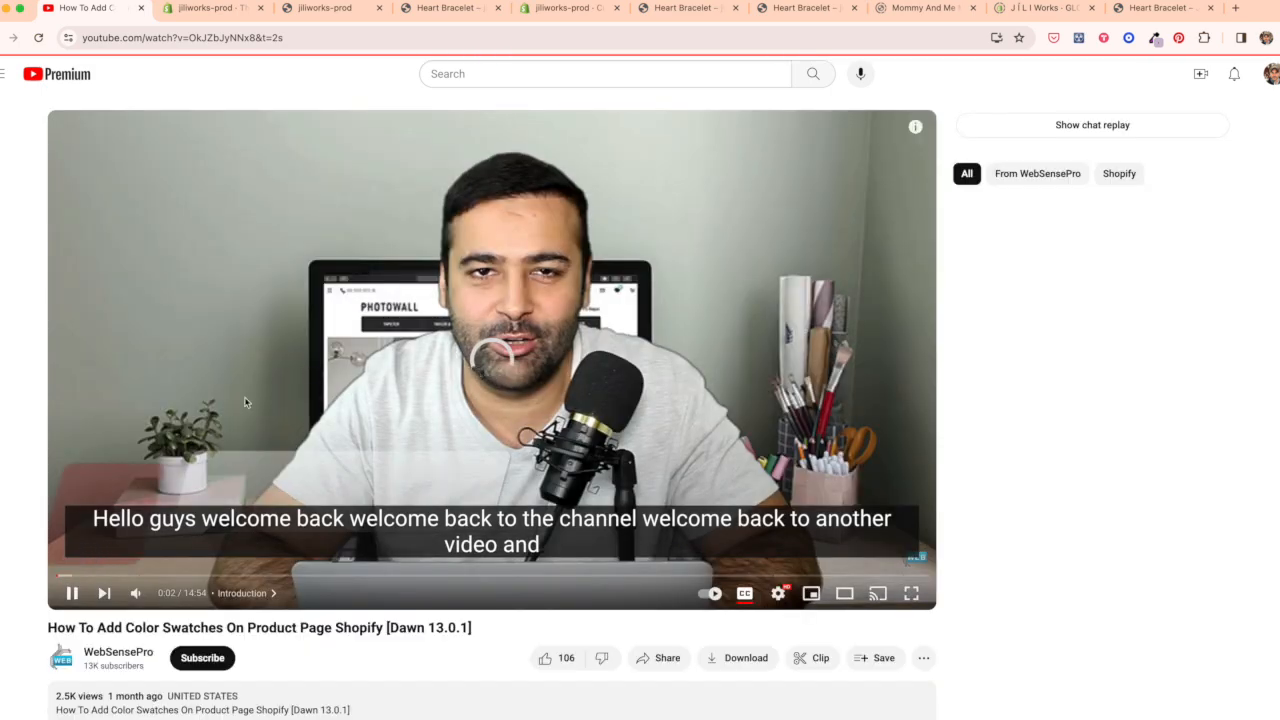
pyautogui.click(245, 402)
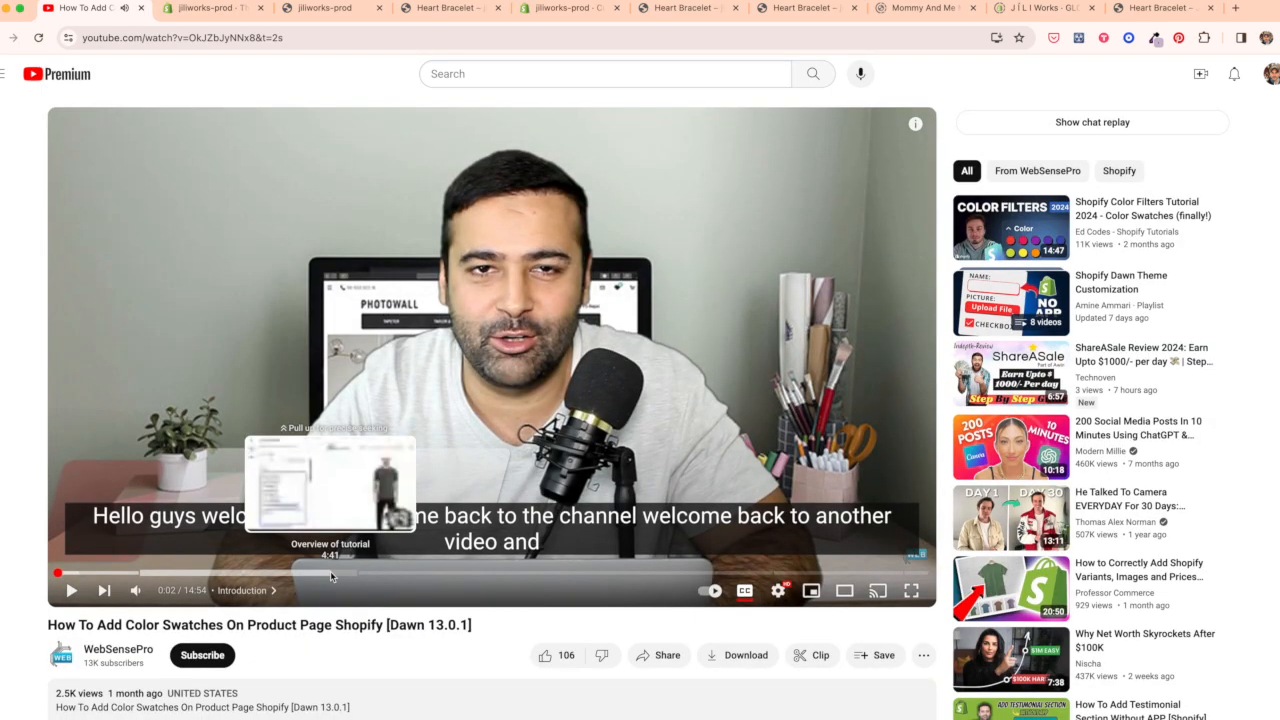
# Expand the video's description and follow its Code link to the websensepro.com blog guide.
pyautogui.scroll(-4, 331, 577)
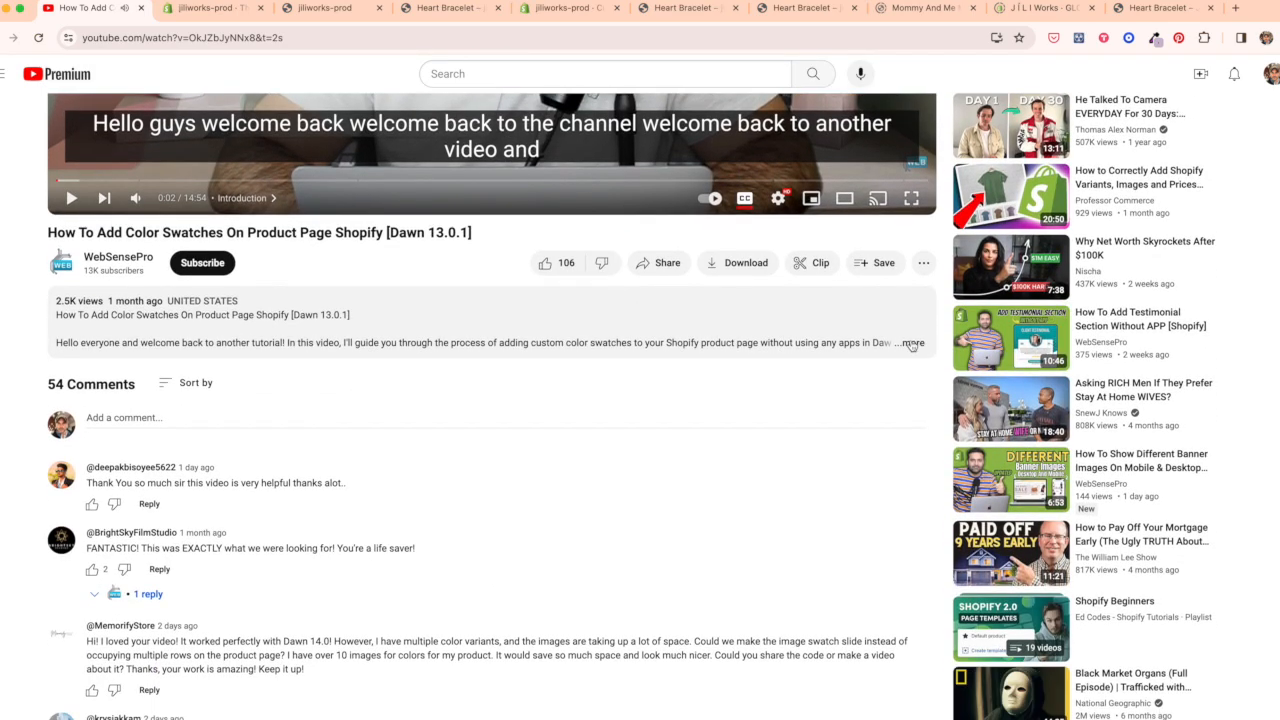
pyautogui.click(910, 340)
pyautogui.scroll(-1, 910, 340)
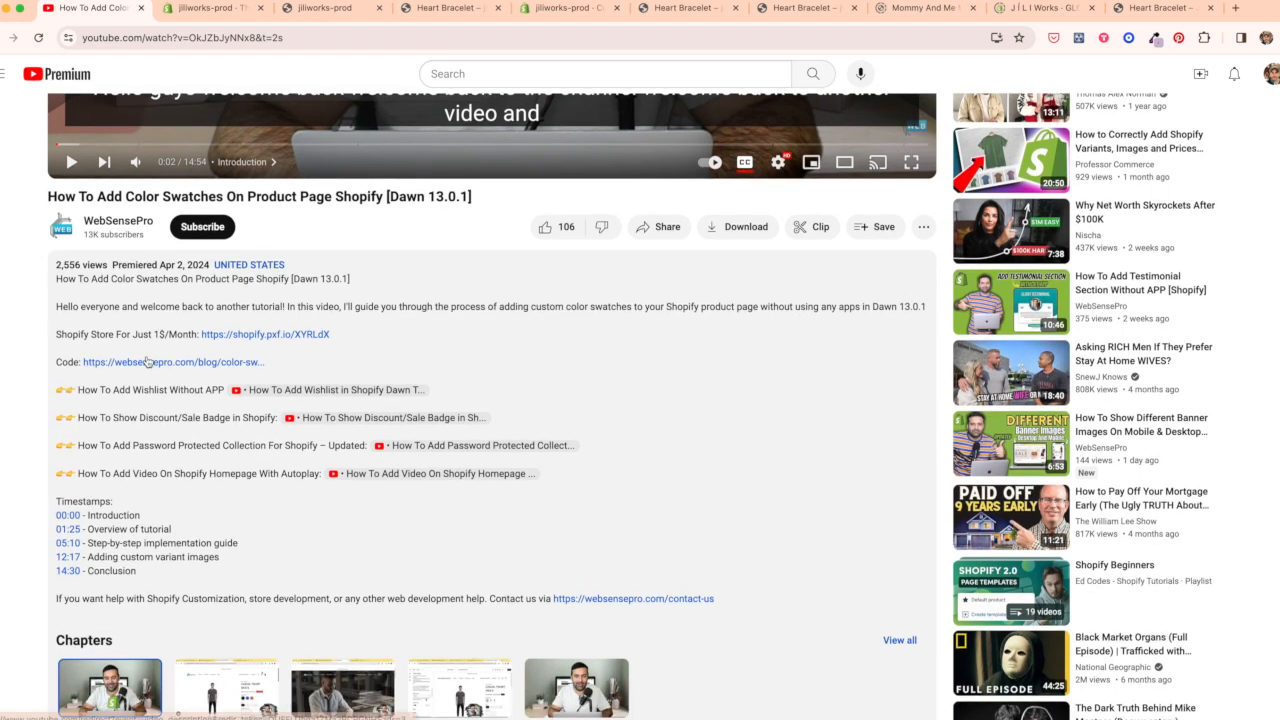
pyautogui.click(178, 364)
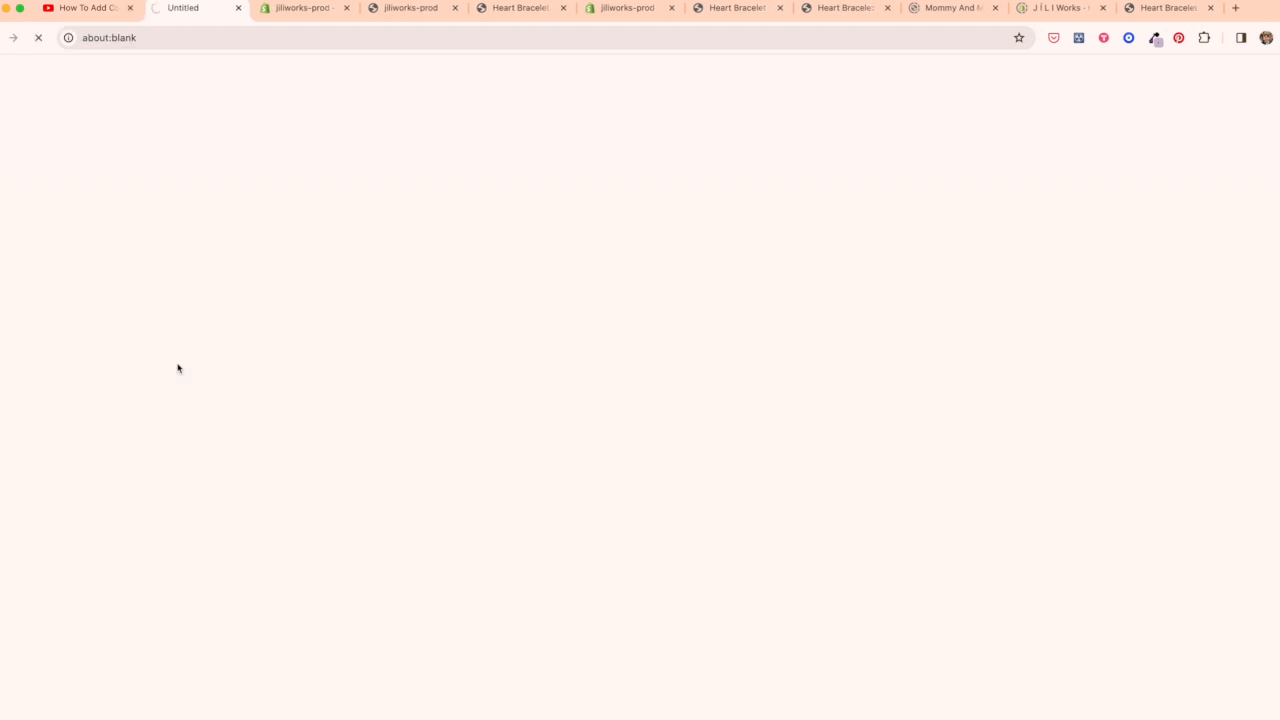
# Examine the guide's steps for settings_schema.json, product-variant-picker.liquid and the new color-option.liquid snippet.
pyautogui.scroll(-6, 372, 437)
pyautogui.scroll(-10, 372, 437)
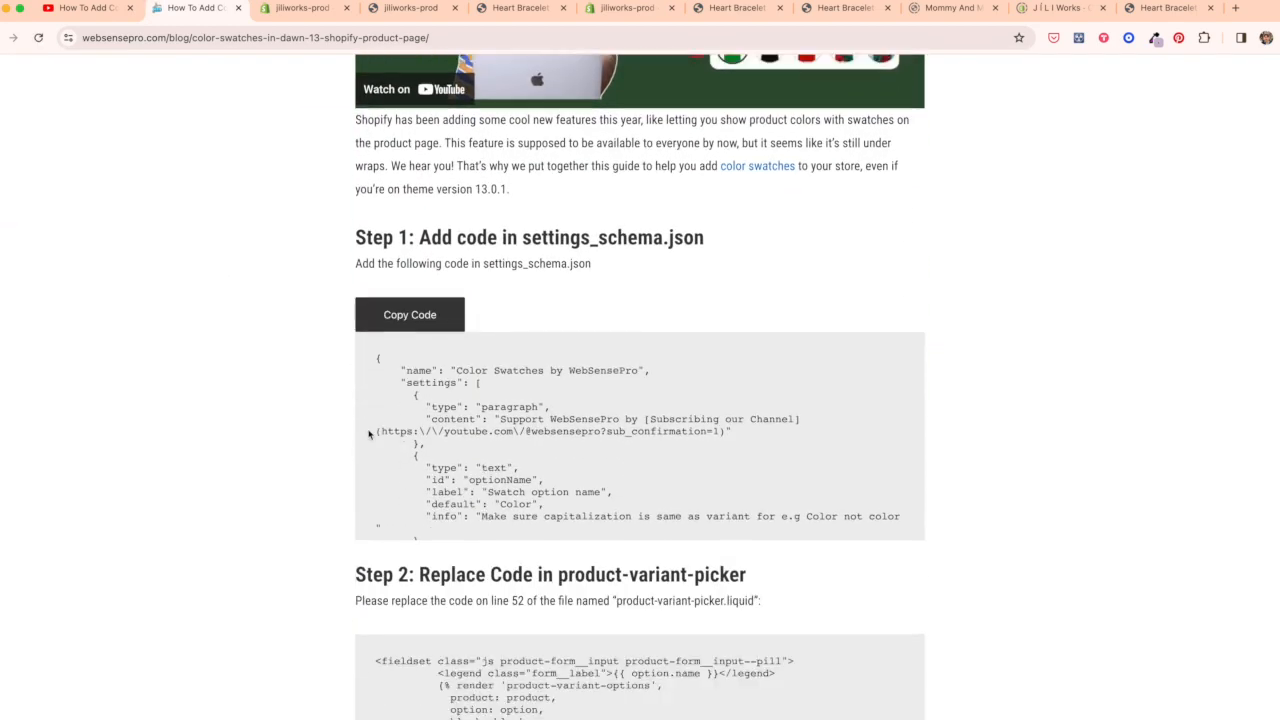
pyautogui.scroll(1, 368, 434)
pyautogui.scroll(1, 368, 434)
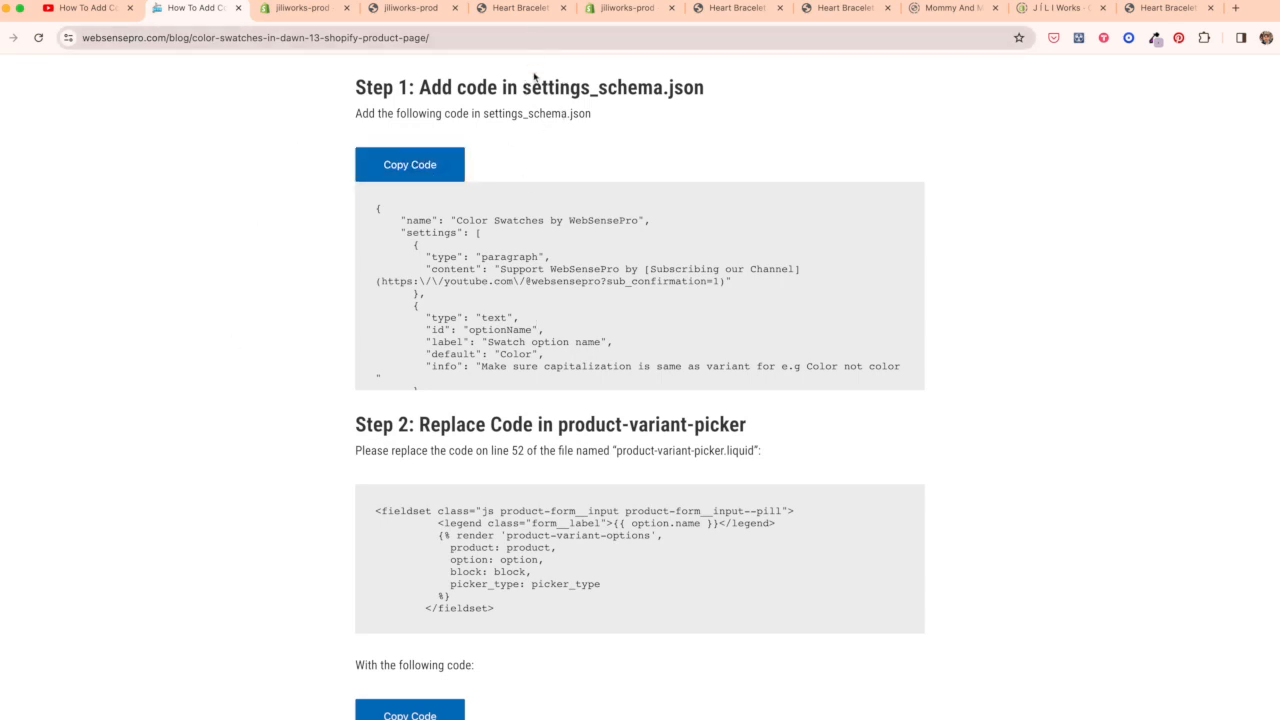
pyautogui.moveTo(523, 91); pyautogui.dragTo(722, 98)
pyautogui.scroll(-5, 705, 230)
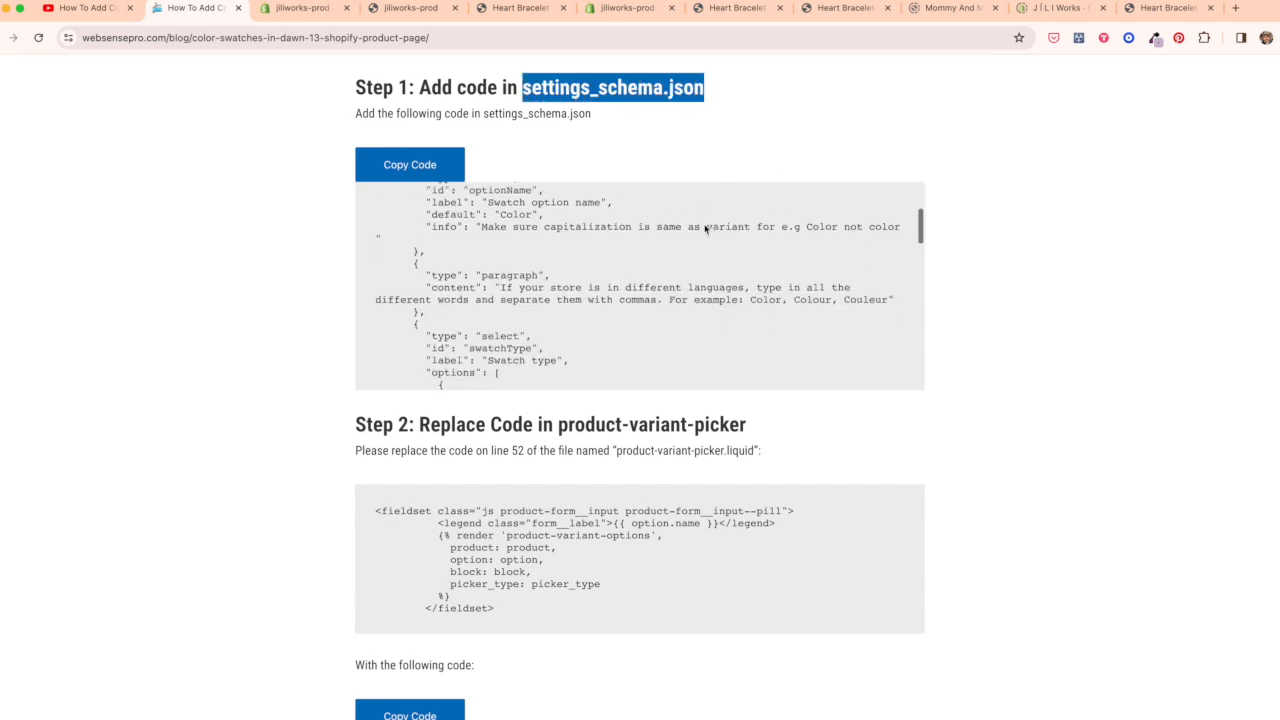
pyautogui.click(640, 452)
pyautogui.moveTo(616, 452); pyautogui.dragTo(772, 452)
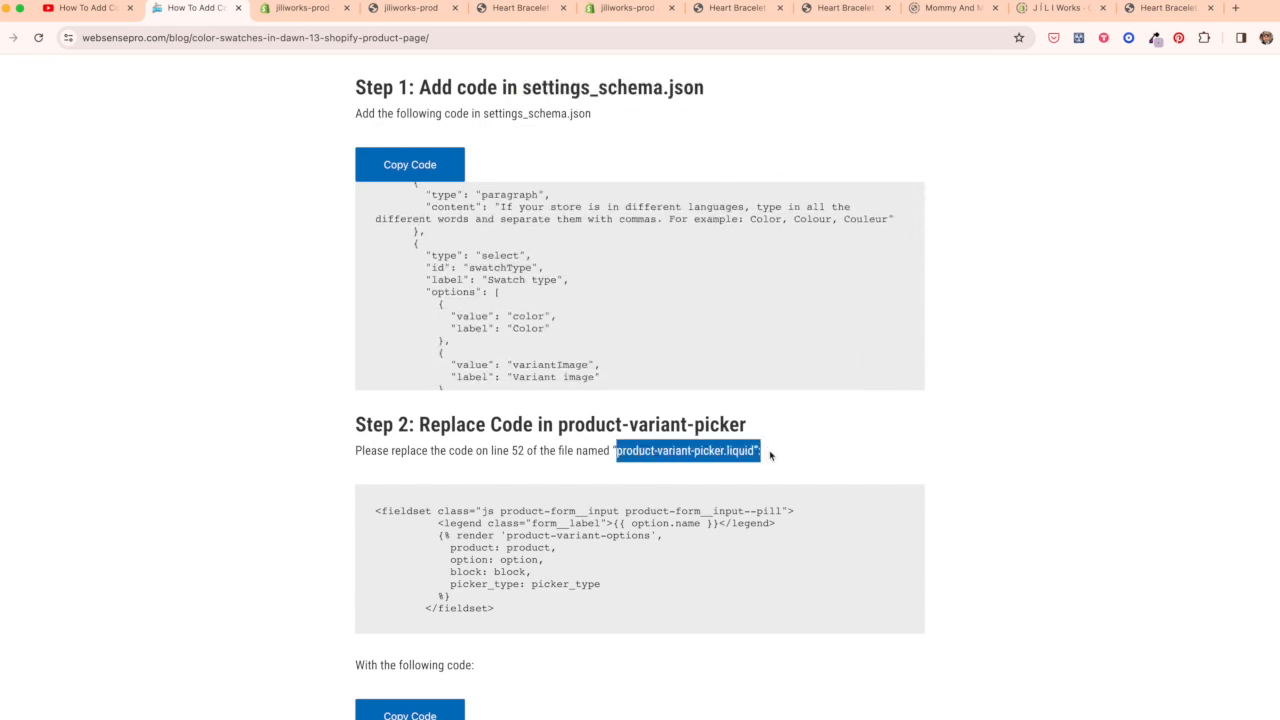
pyautogui.scroll(-4, 768, 563)
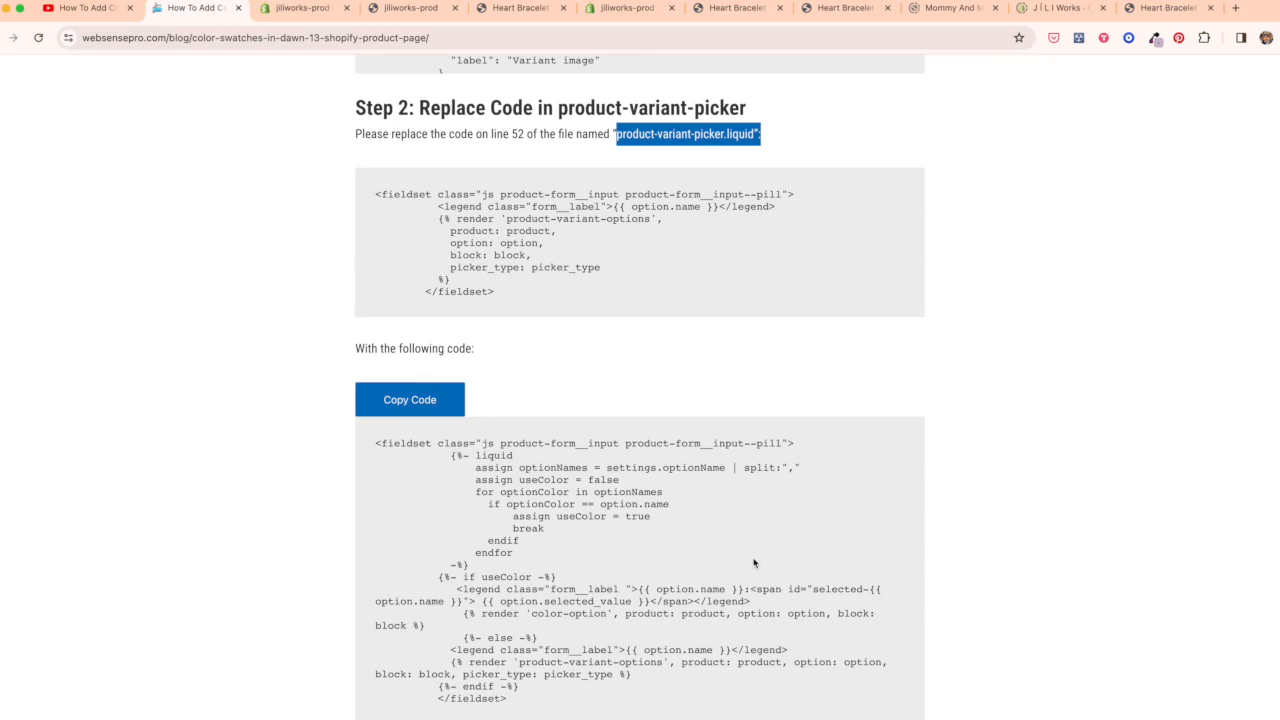
pyautogui.scroll(-3, 760, 563)
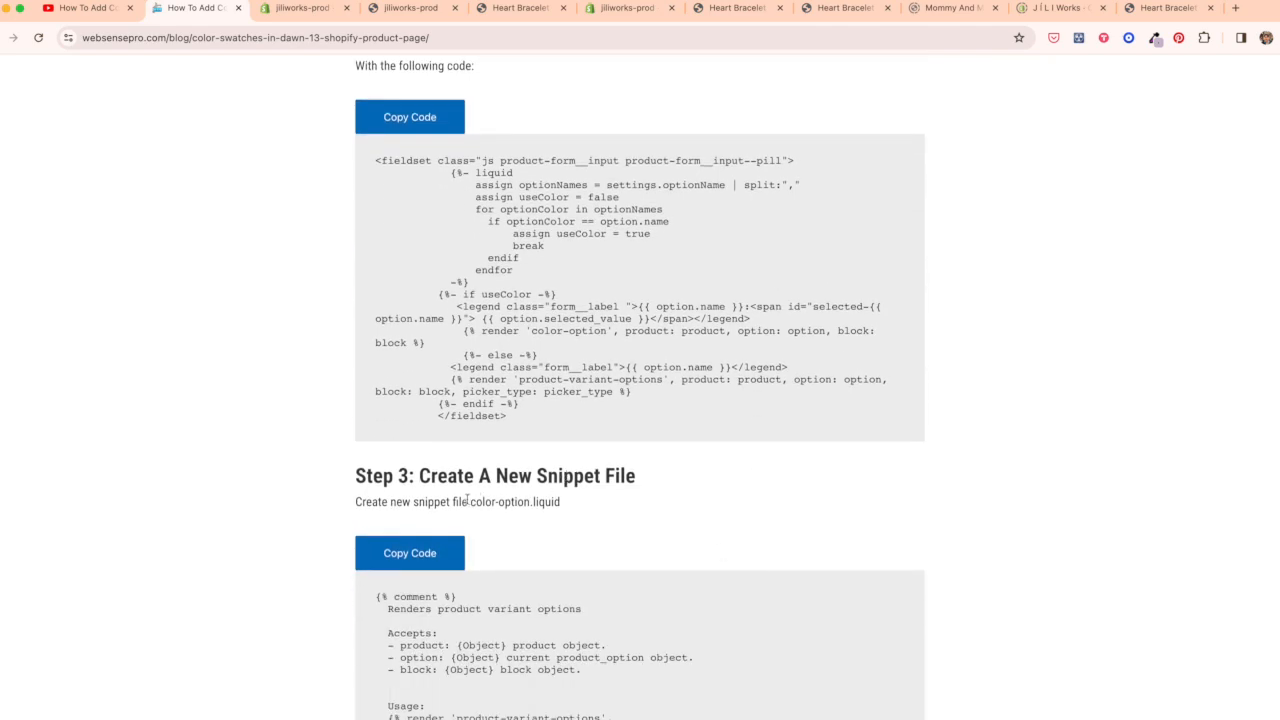
pyautogui.moveTo(466, 502); pyautogui.dragTo(587, 504)
pyautogui.scroll(3, 587, 504)
pyautogui.scroll(5, 587, 504)
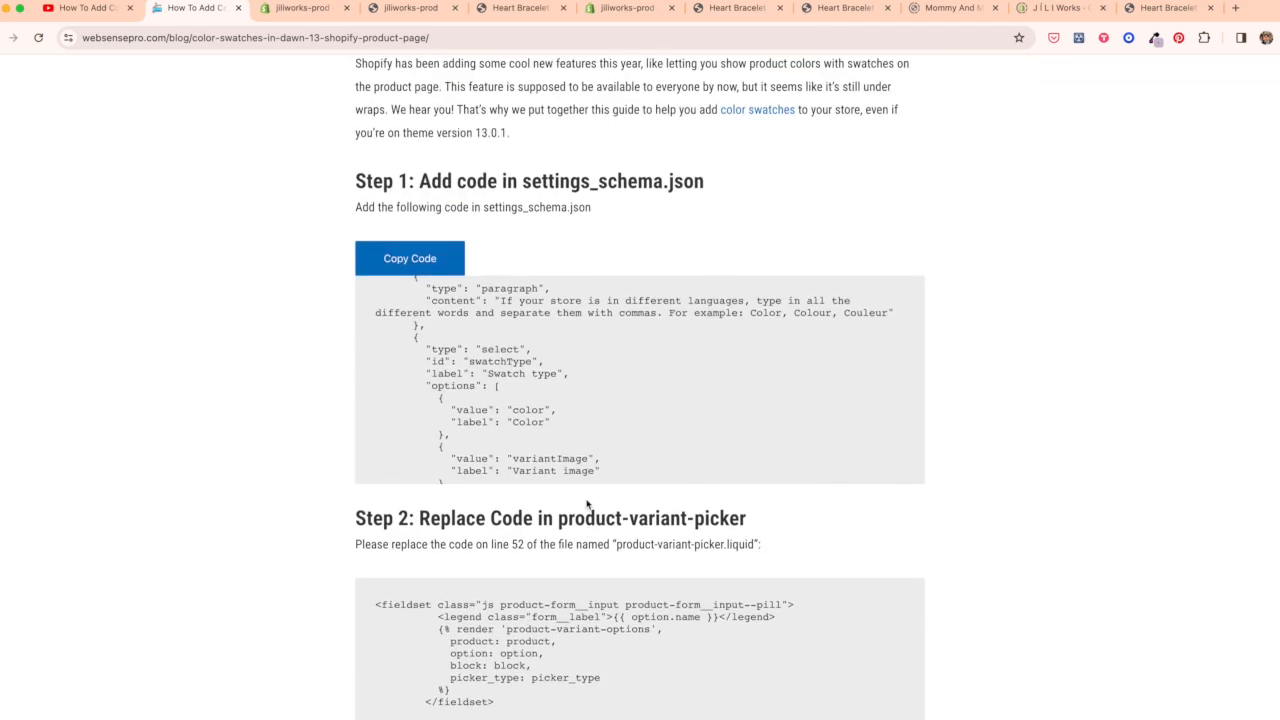
# Return to the Shopify admin's Themes page and duplicate the current Dawn theme.
pyautogui.click(308, 10)
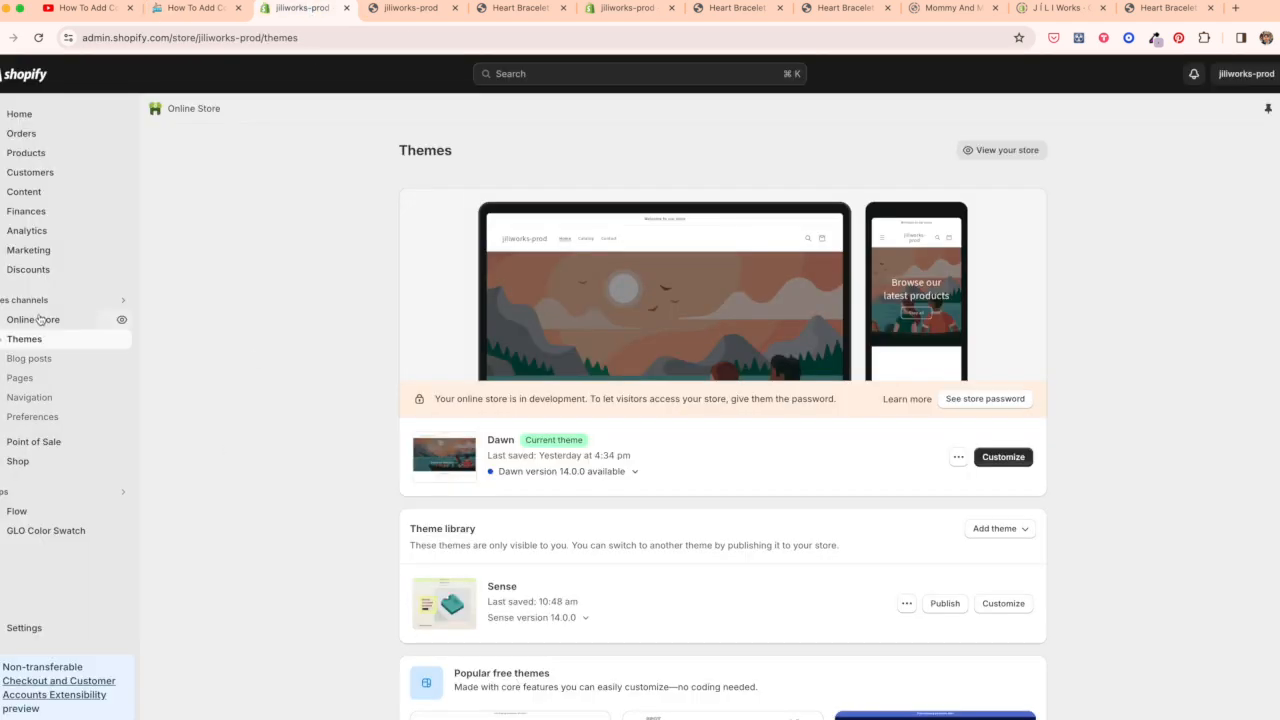
pyautogui.scroll(-3, 260, 434)
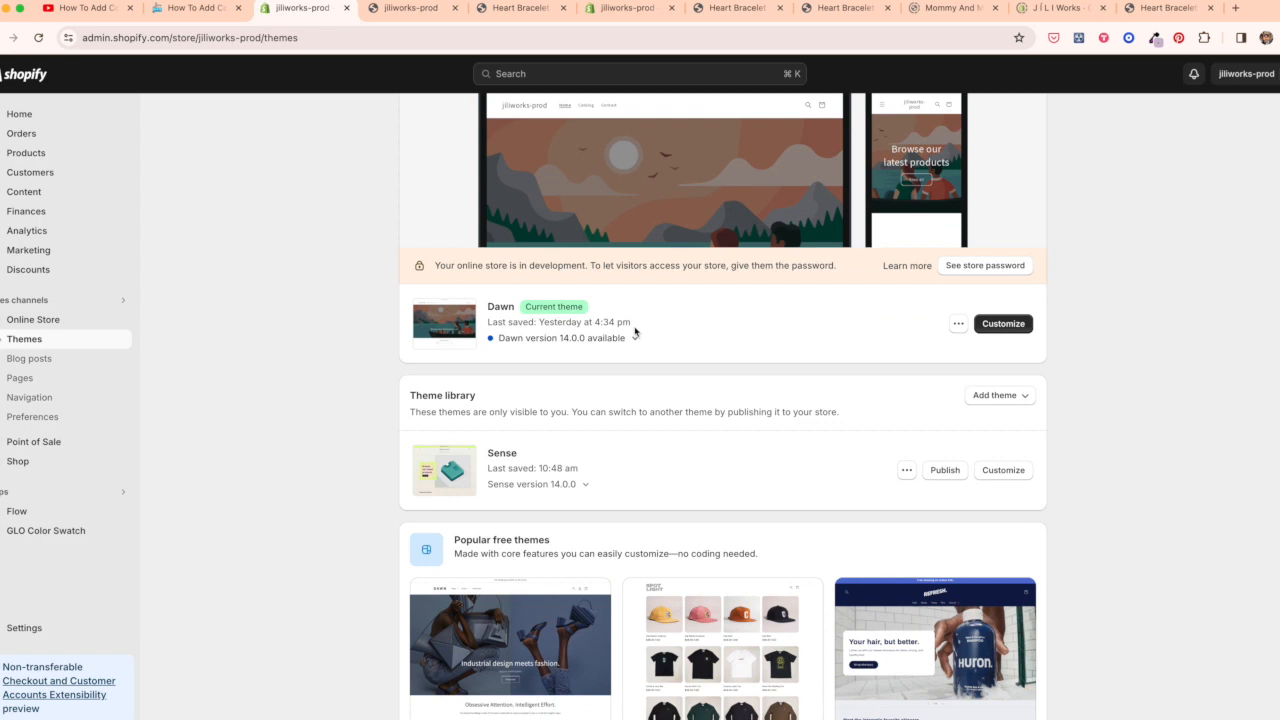
pyautogui.click(958, 326)
pyautogui.click(886, 410)
# Rename the duplicated Dawn theme as "Color Swatches" and save the name.
pyautogui.click(906, 470)
pyautogui.click(886, 498)
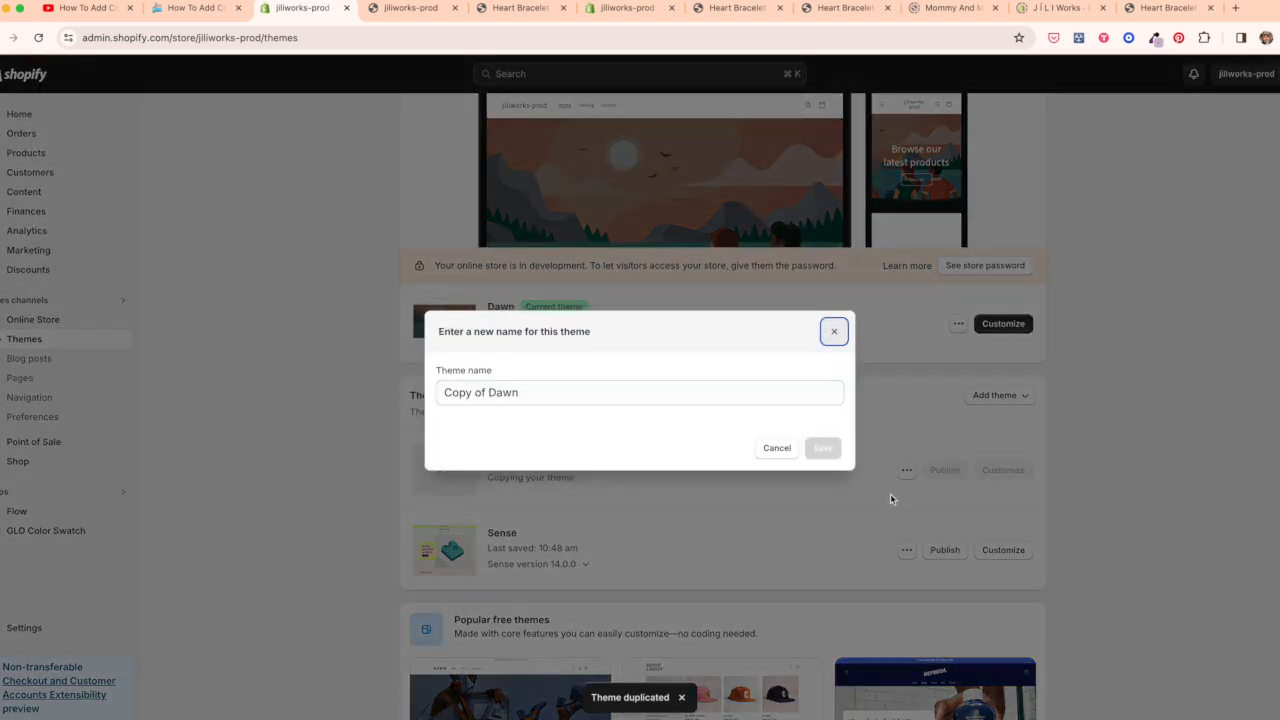
pyautogui.moveTo(520, 393); pyautogui.dragTo(414, 397)
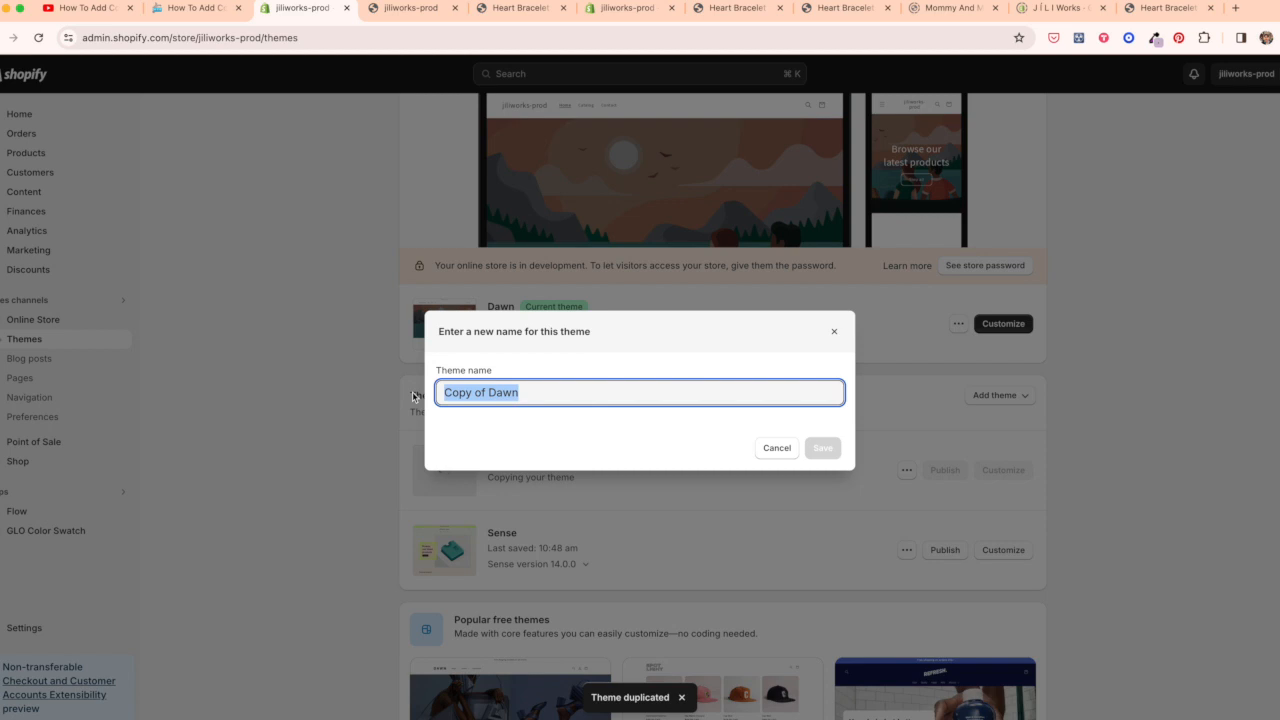
pyautogui.write('Color')
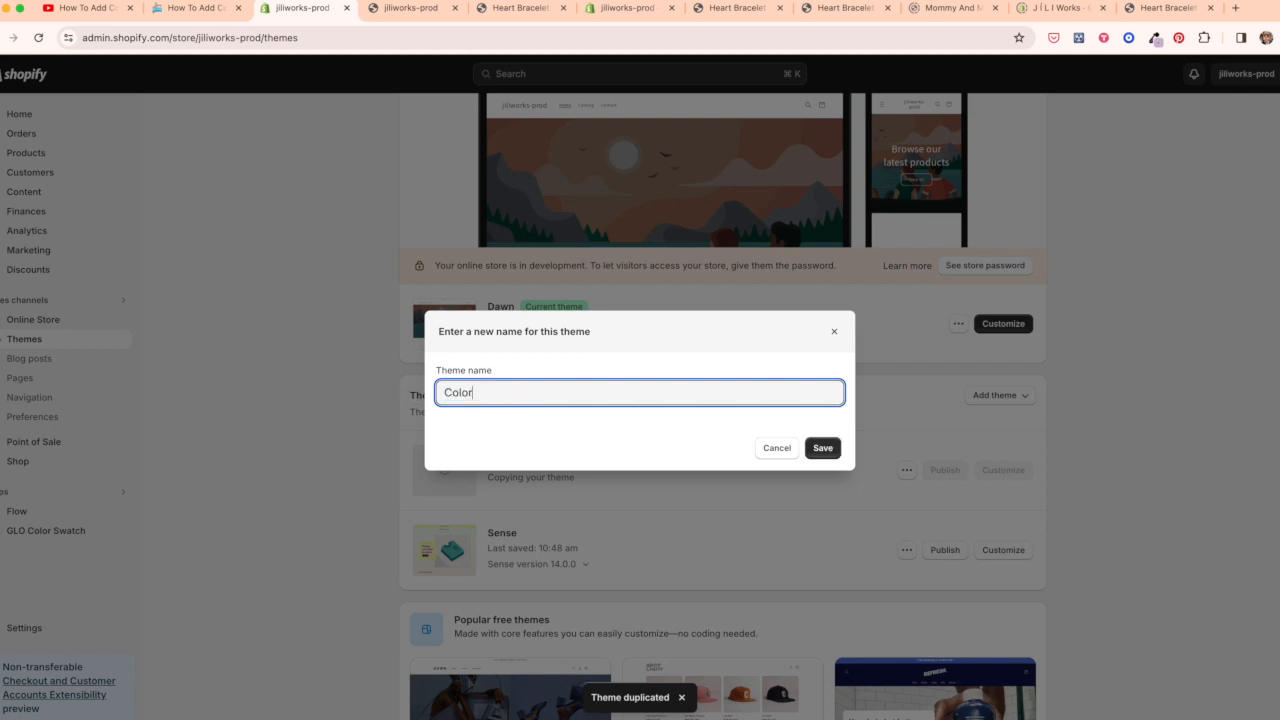
pyautogui.write(' Swatches')
pyautogui.press('Return')
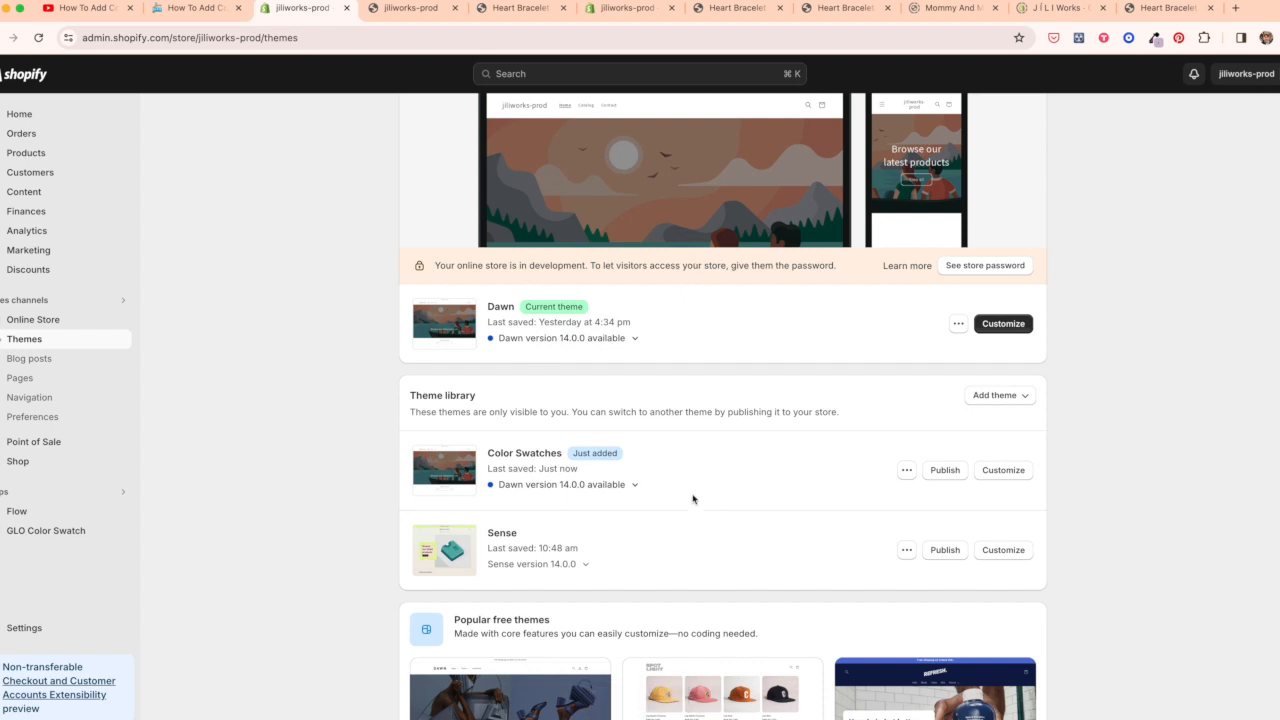
# Open the code editor for the Color Swatches theme in the theme library.
pyautogui.scroll(-1, 693, 499)
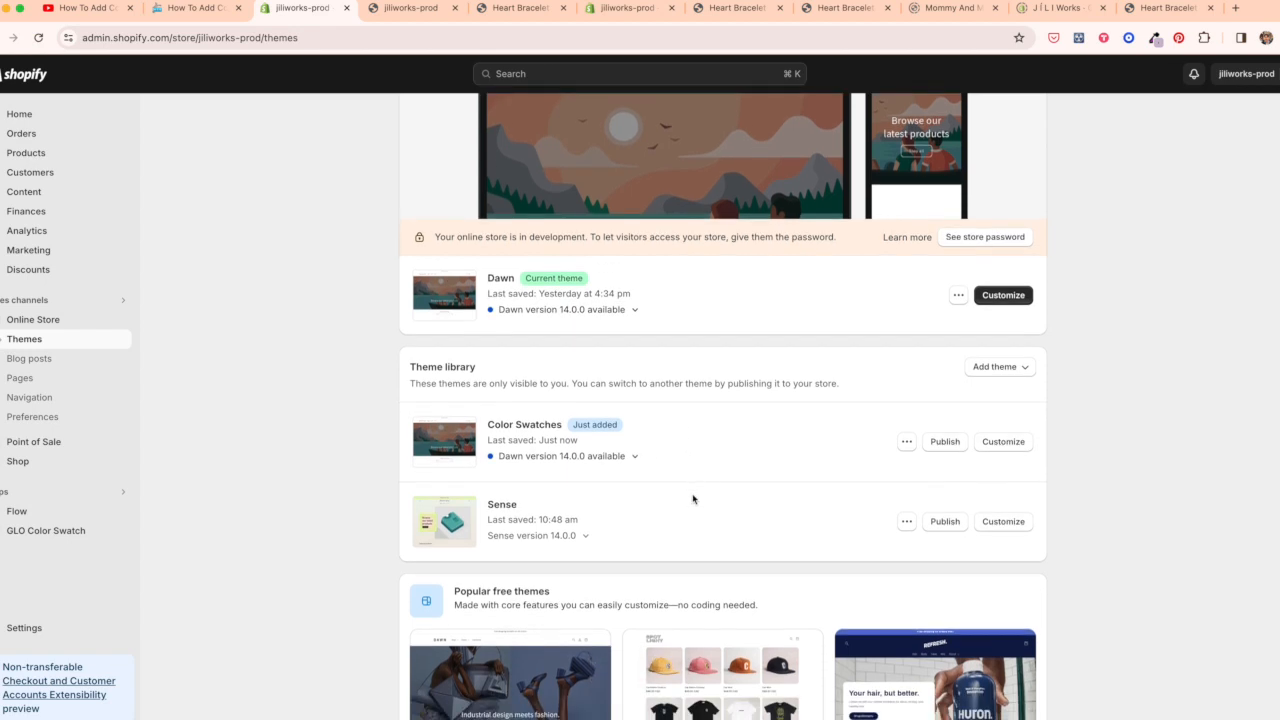
pyautogui.scroll(-1, 693, 499)
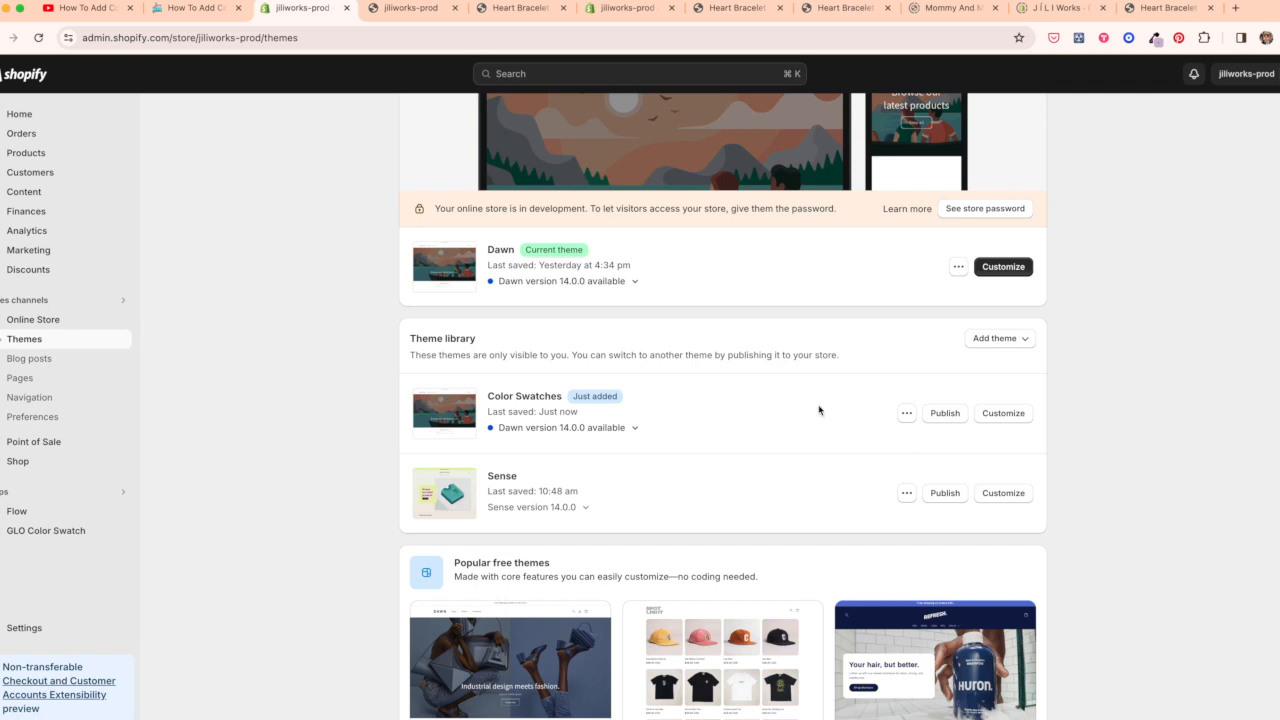
pyautogui.click(905, 415)
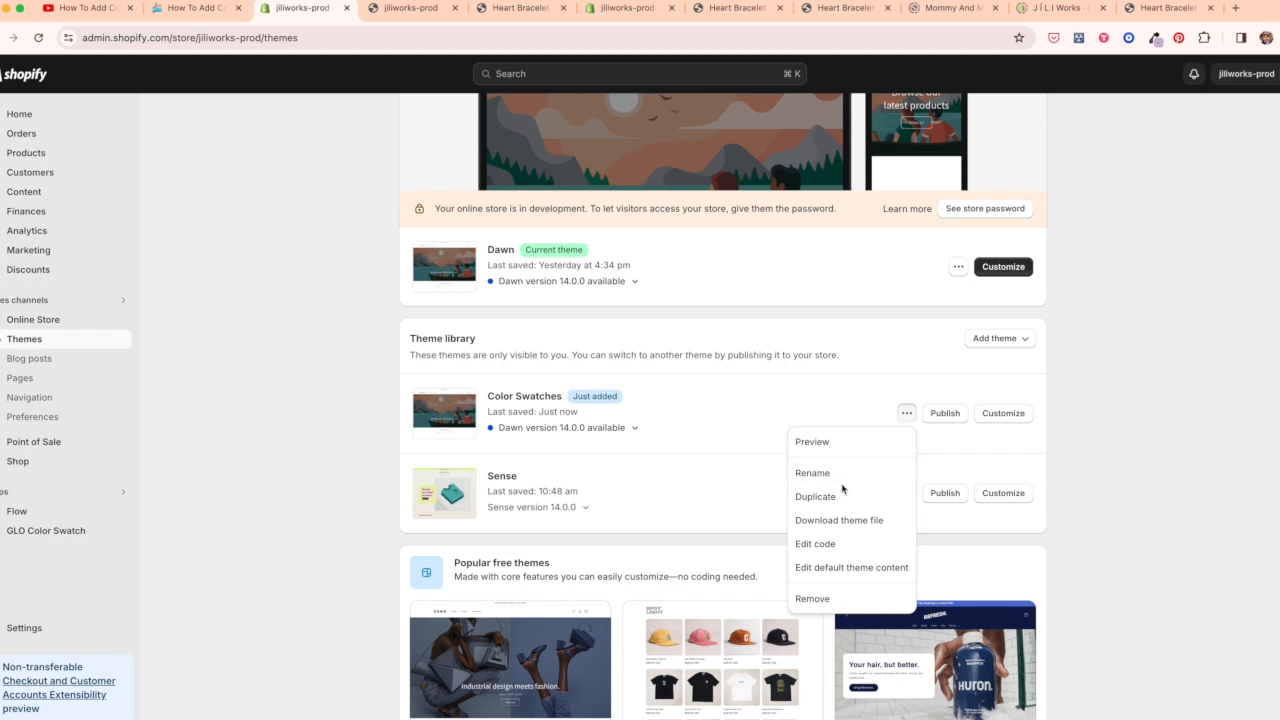
pyautogui.click(823, 547)
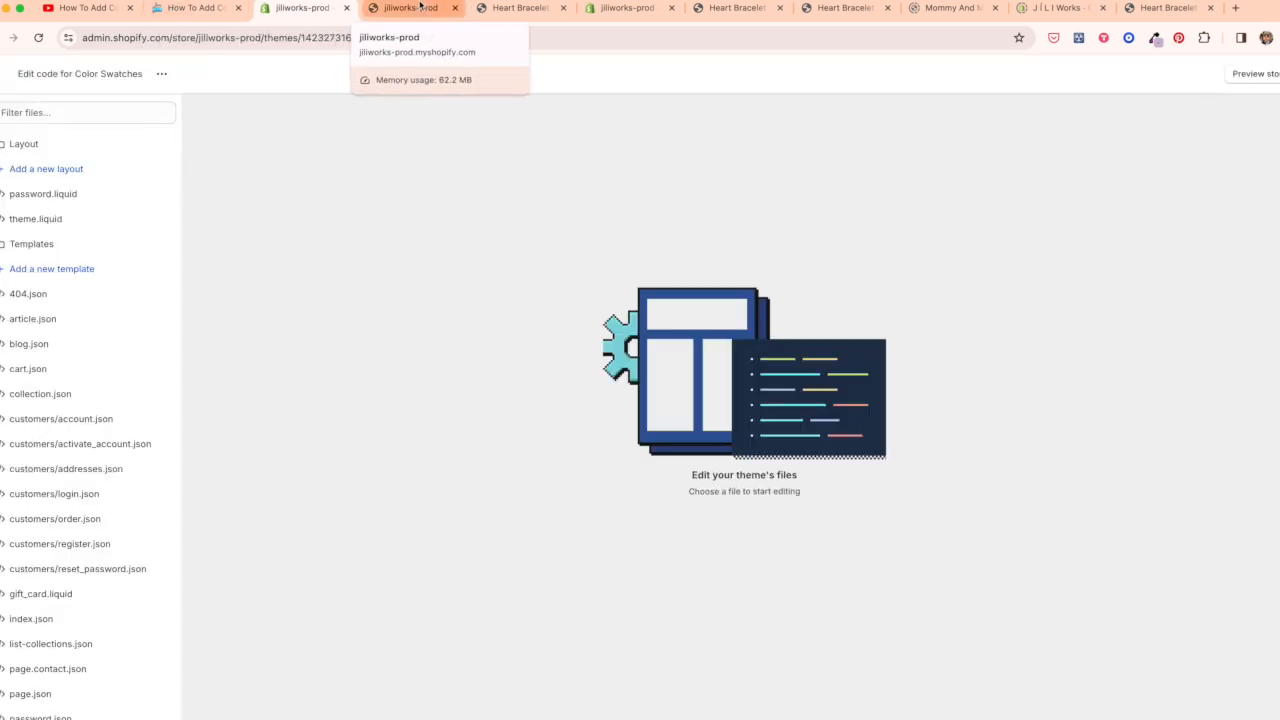
# Switch to the Color Swatches theme's storefront preview and open the Heart Bracelet product from the catalog.
pyautogui.click(195, 8)
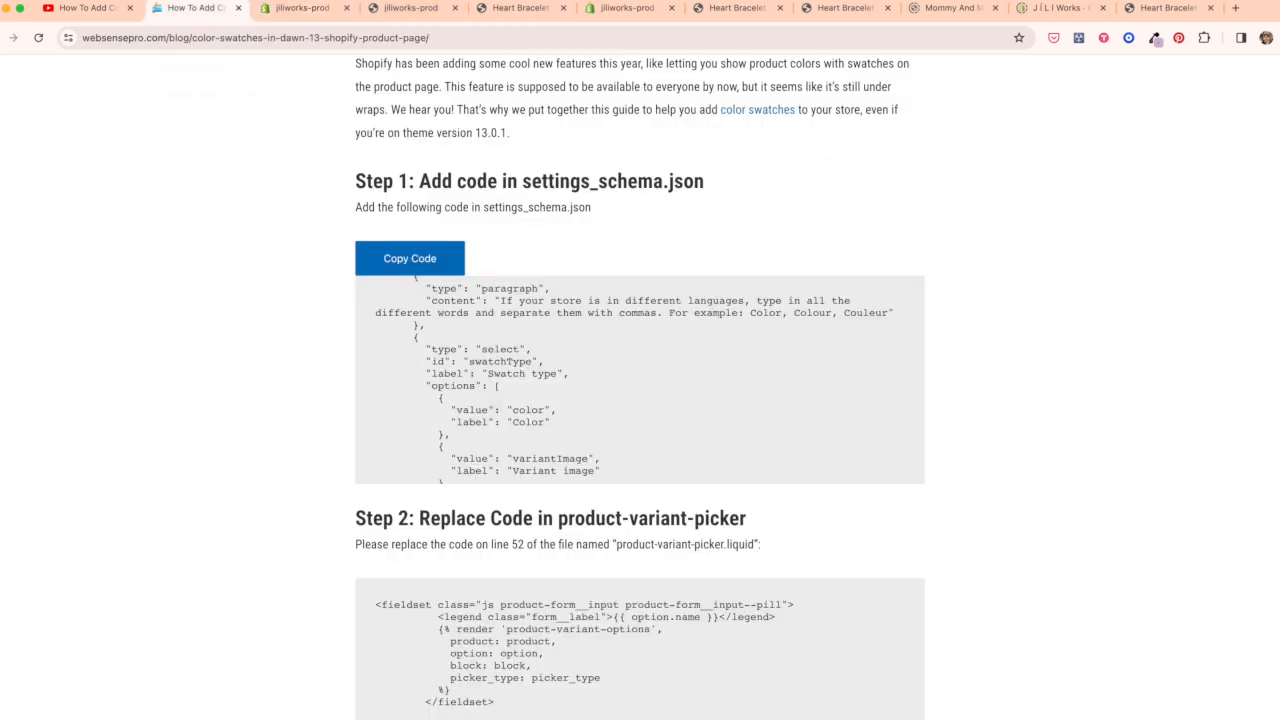
pyautogui.click(300, 8)
pyautogui.click(412, 8)
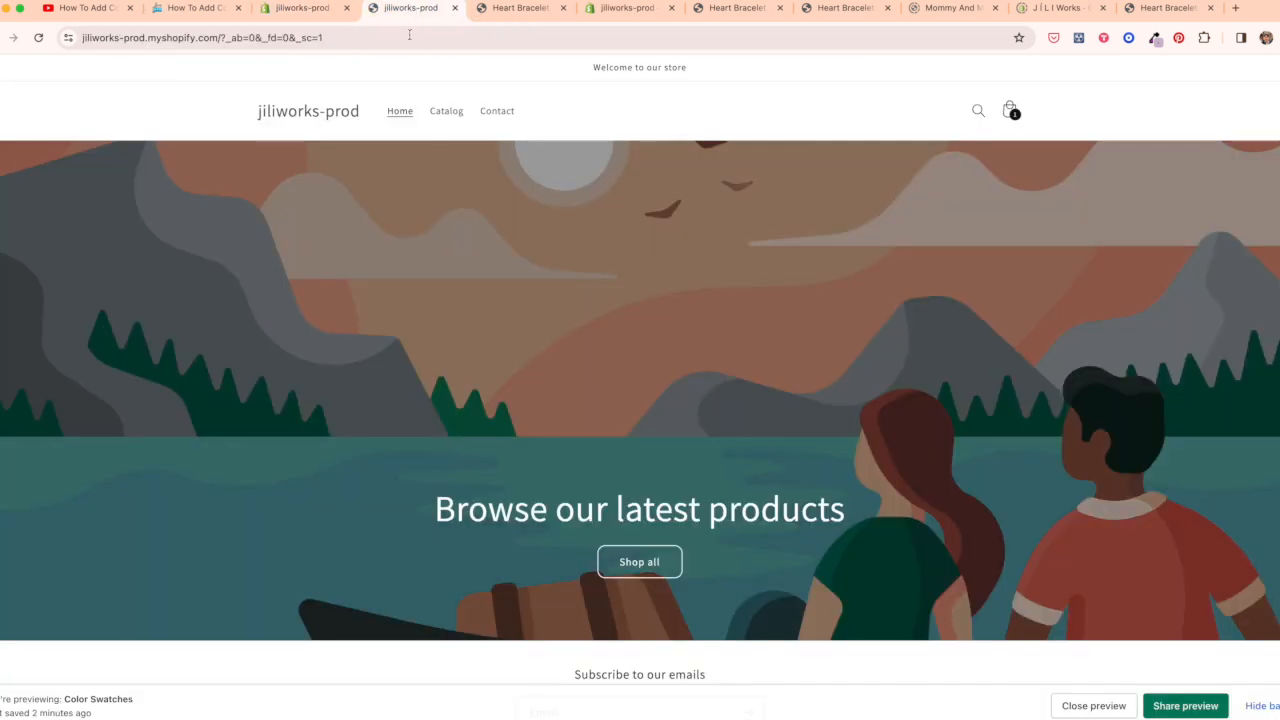
pyautogui.click(439, 121)
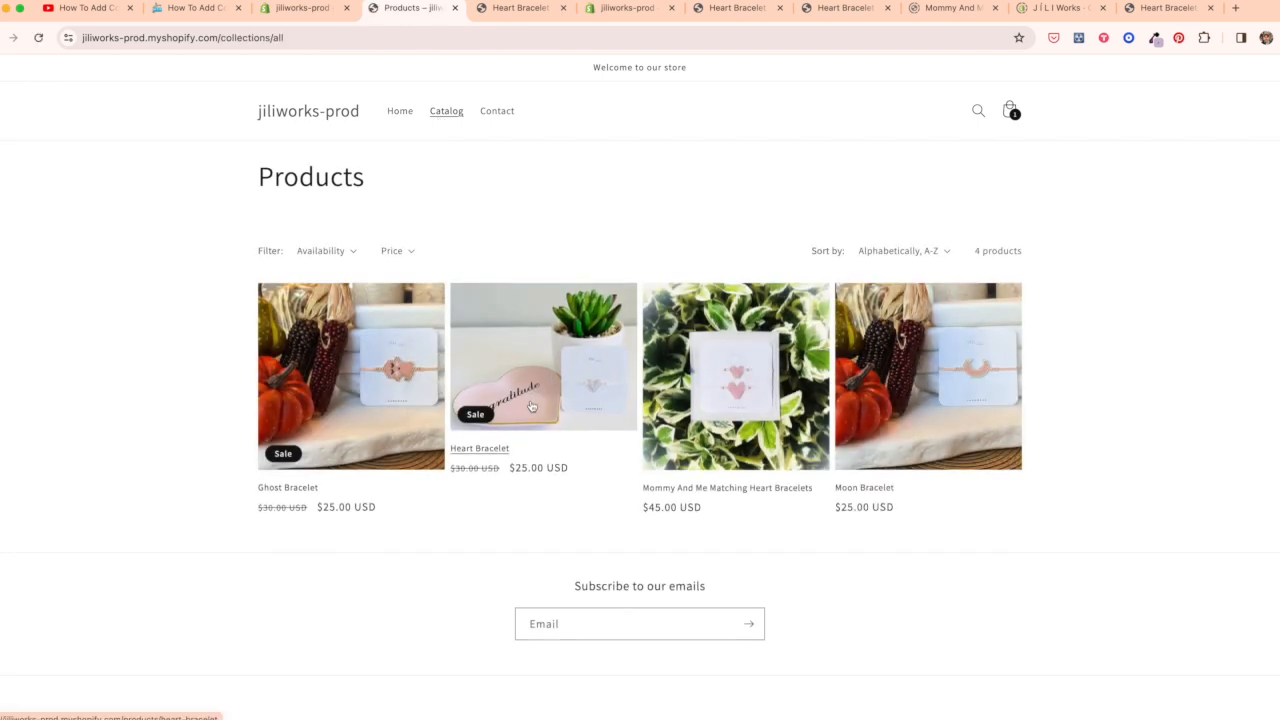
pyautogui.click(537, 395)
# Return to the Shopify admin's Themes page and open the Color Swatches theme's code editor in a new browser tab.
pyautogui.click(300, 8)
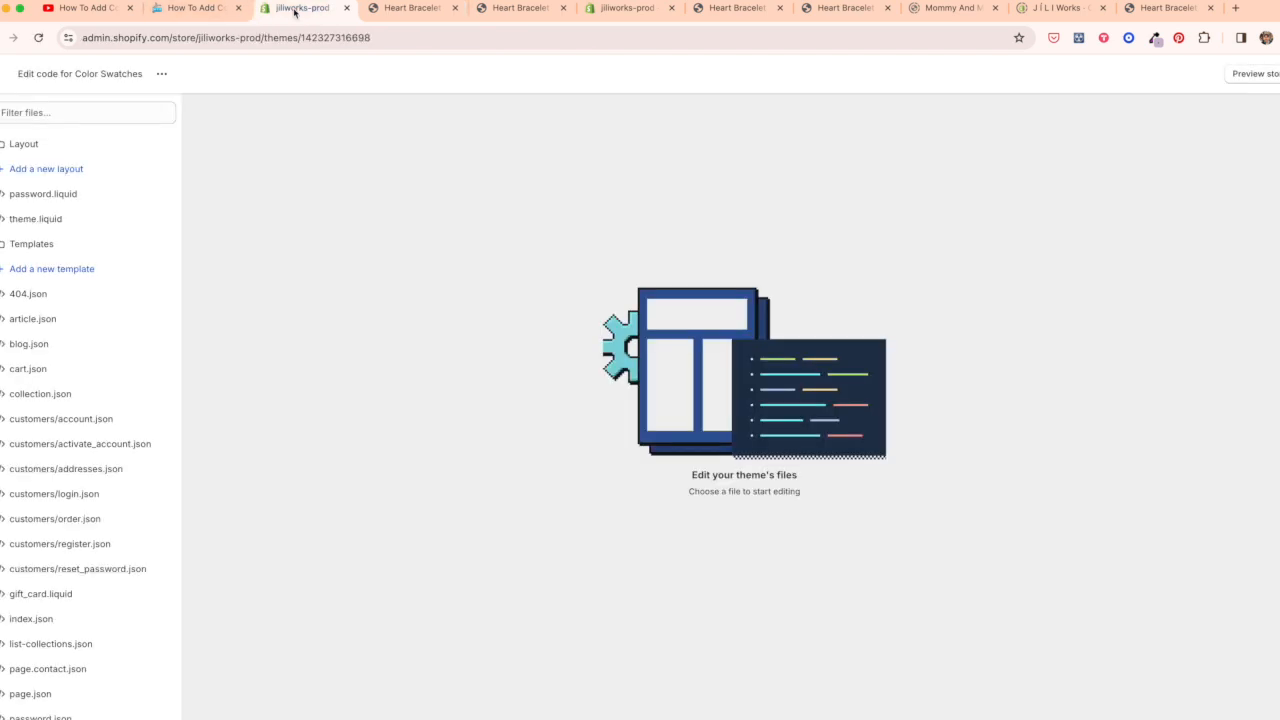
pyautogui.click(14, 73)
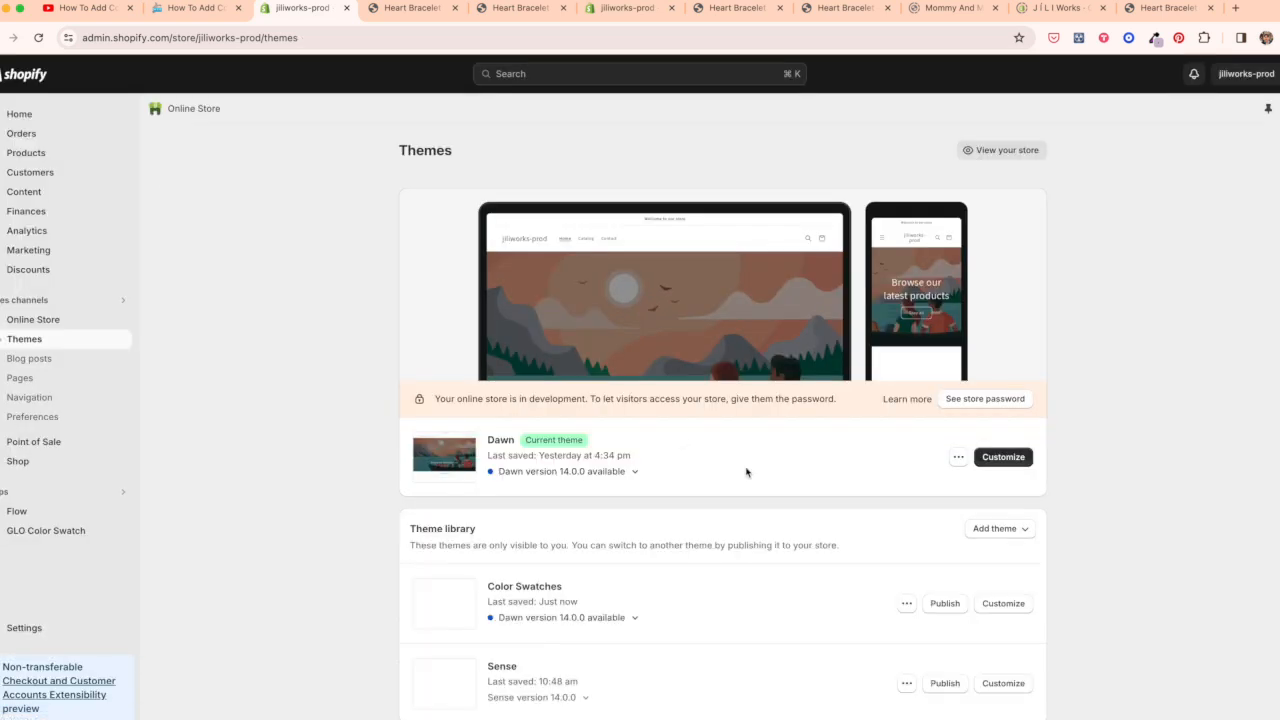
pyautogui.scroll(-5, 905, 515)
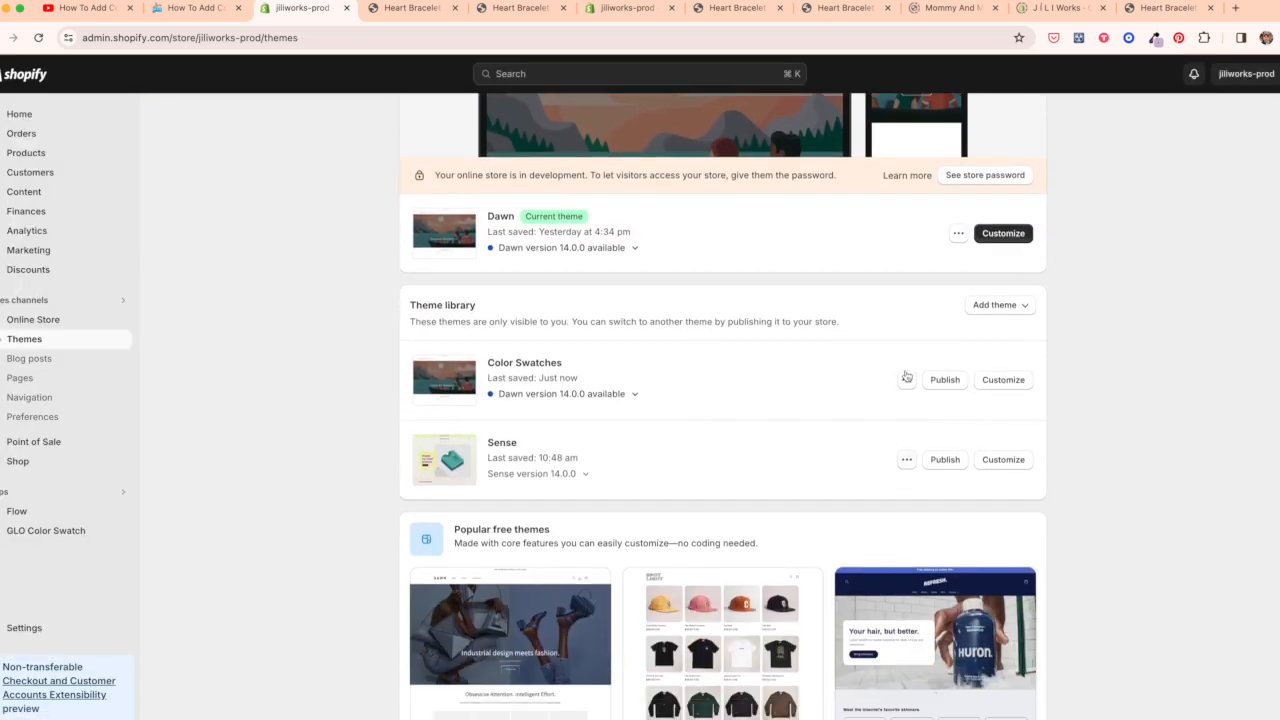
pyautogui.click(906, 380)
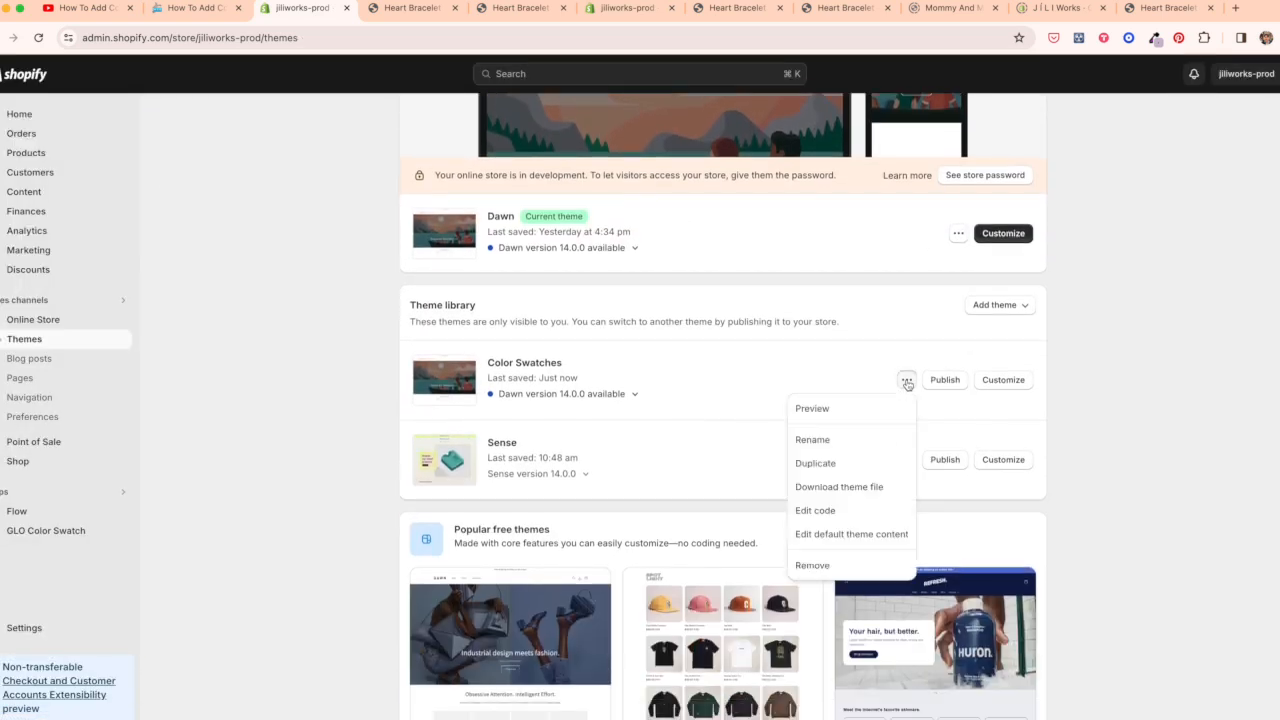
pyautogui.rightClick(826, 514)
pyautogui.click(889, 420)
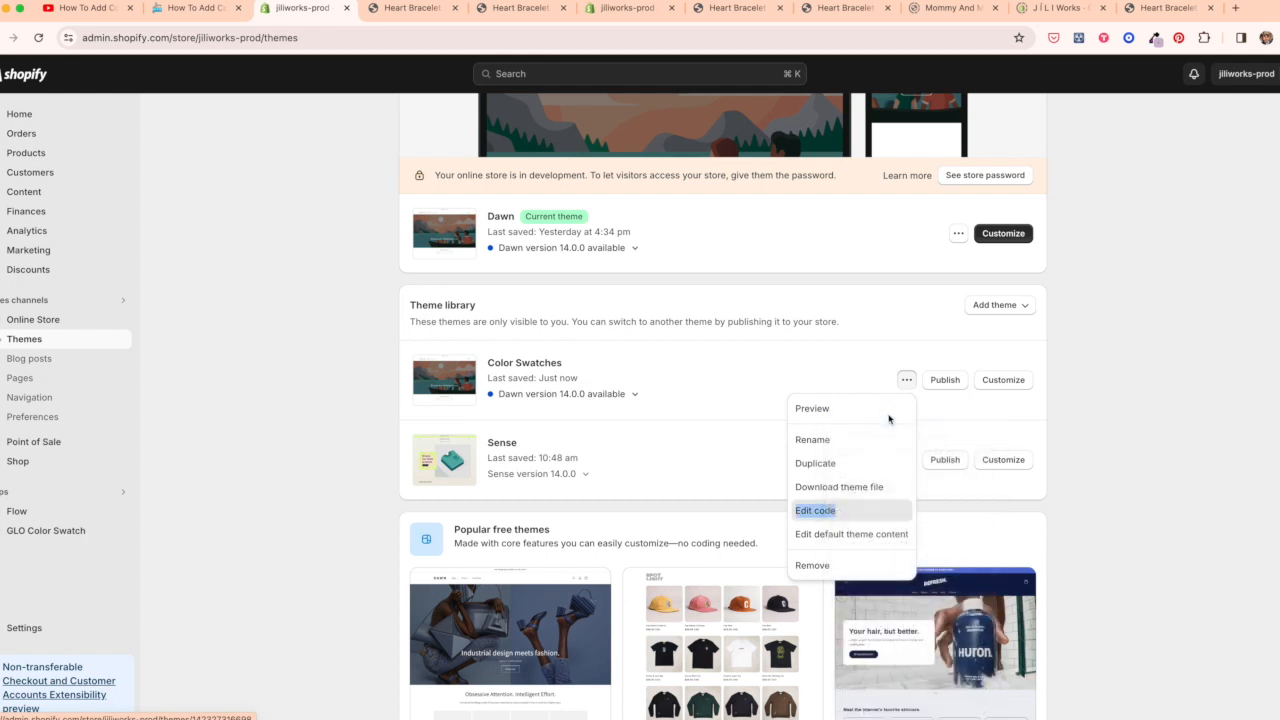
pyautogui.click(871, 360)
# Open the Color Swatches theme's storefront preview in a new browser tab and close the two adjacent old Heart Bracelet tabs.
pyautogui.click(906, 381)
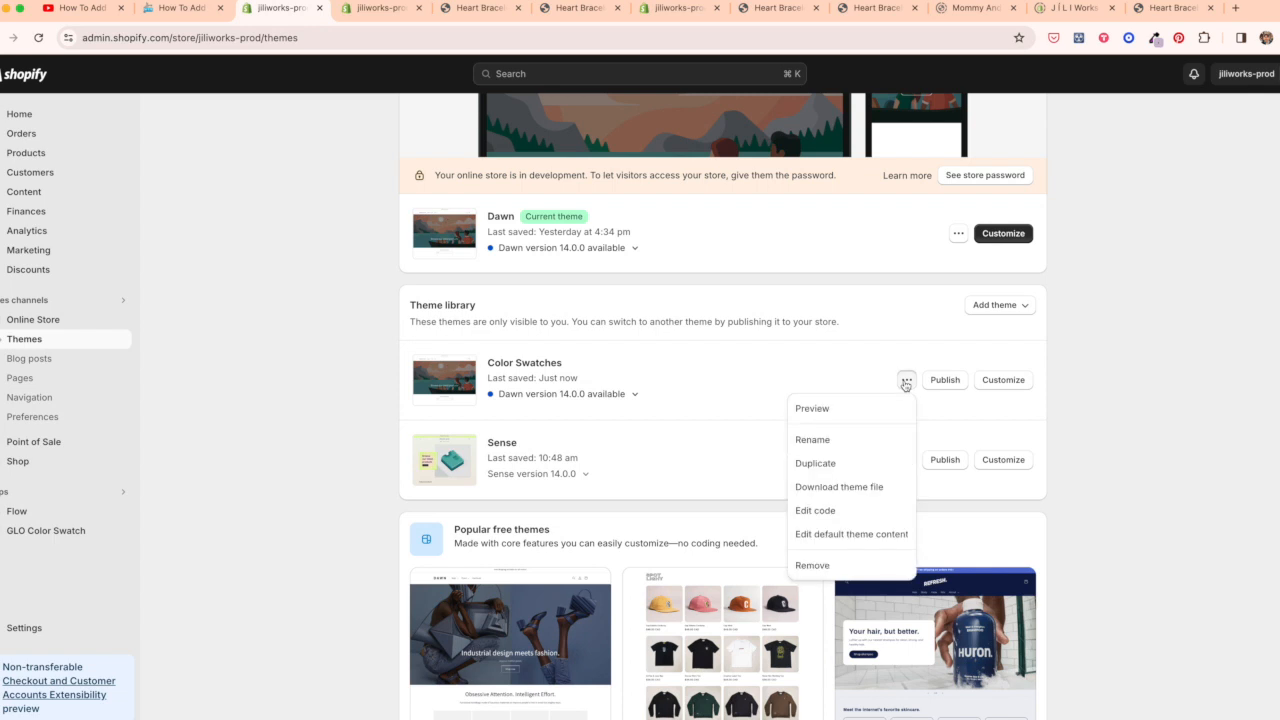
pyautogui.rightClick(820, 410)
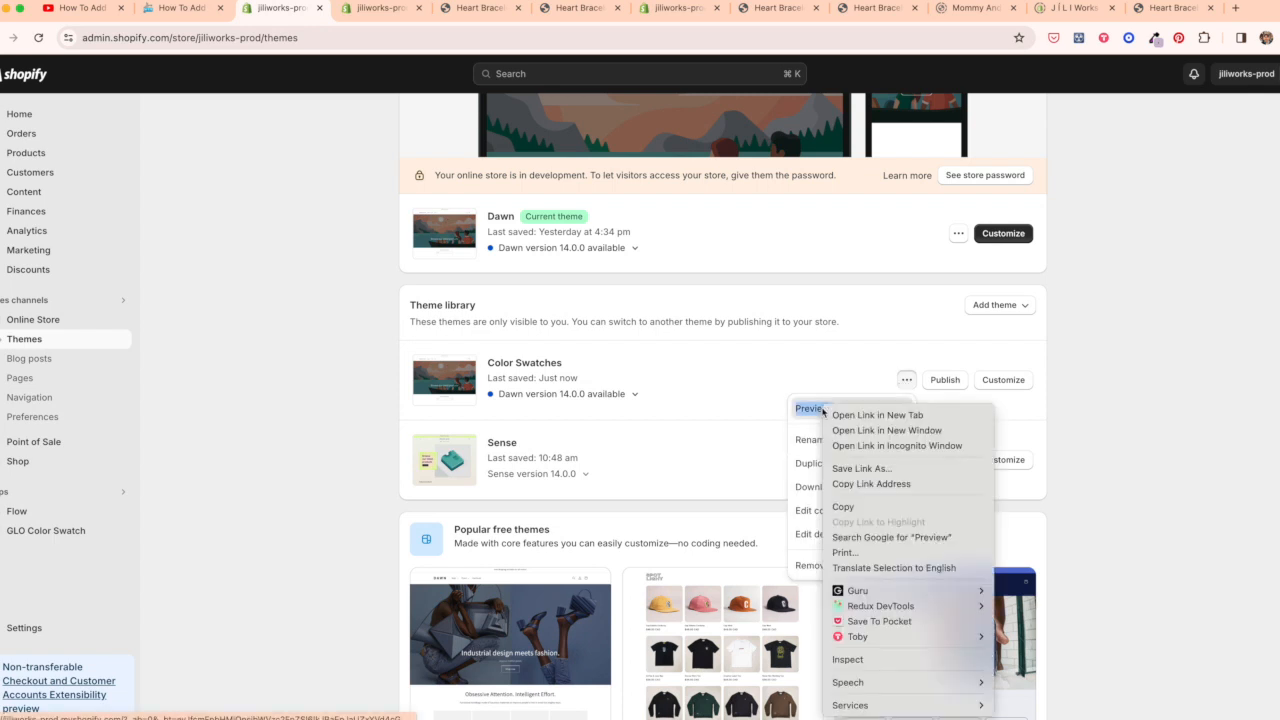
pyautogui.click(855, 416)
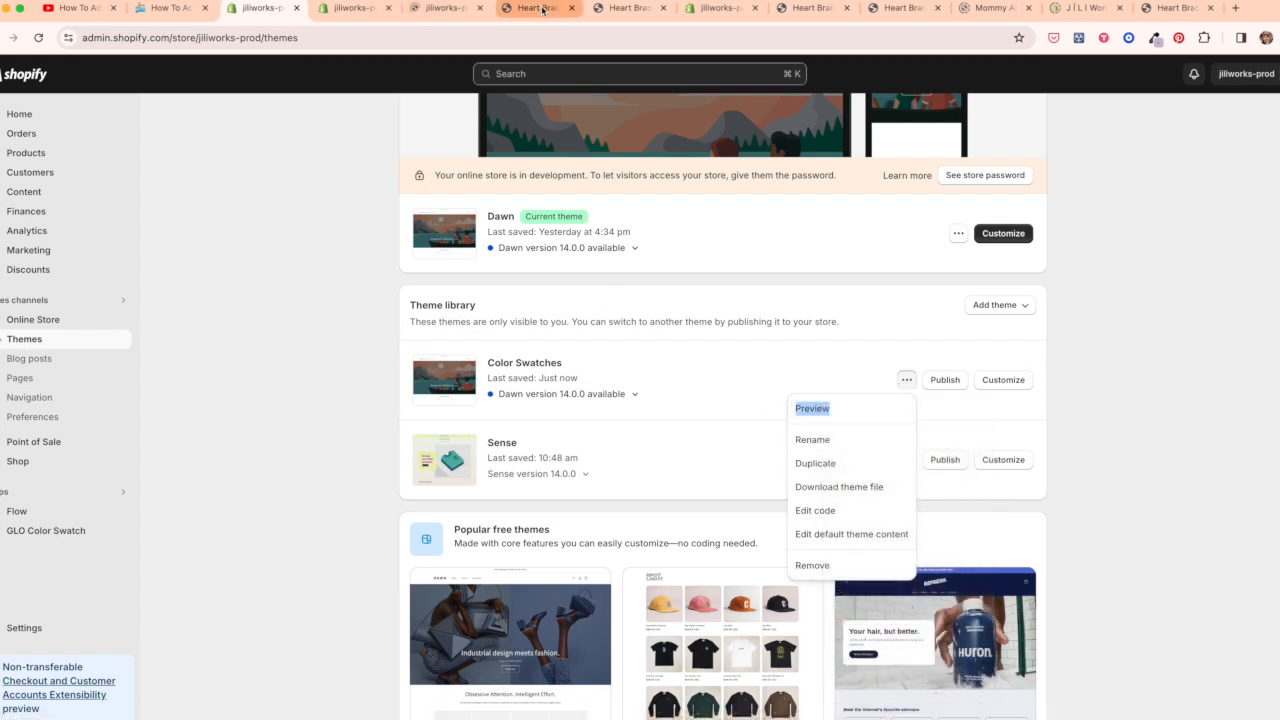
pyautogui.click(565, 8)
pyautogui.click(572, 8)
pyautogui.click(572, 8)
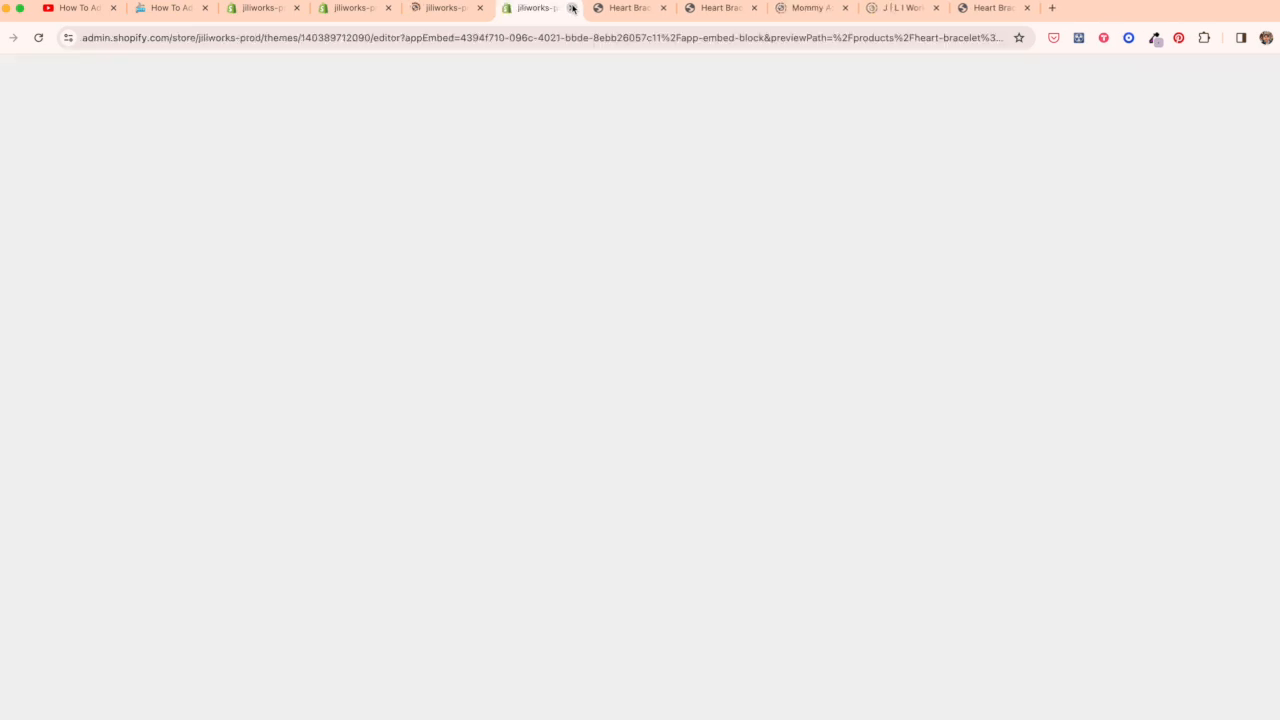
# Check the open tabs for the Color Swatches preview, its code editor and the Themes page, ending on the code editor.
pyautogui.click(445, 8)
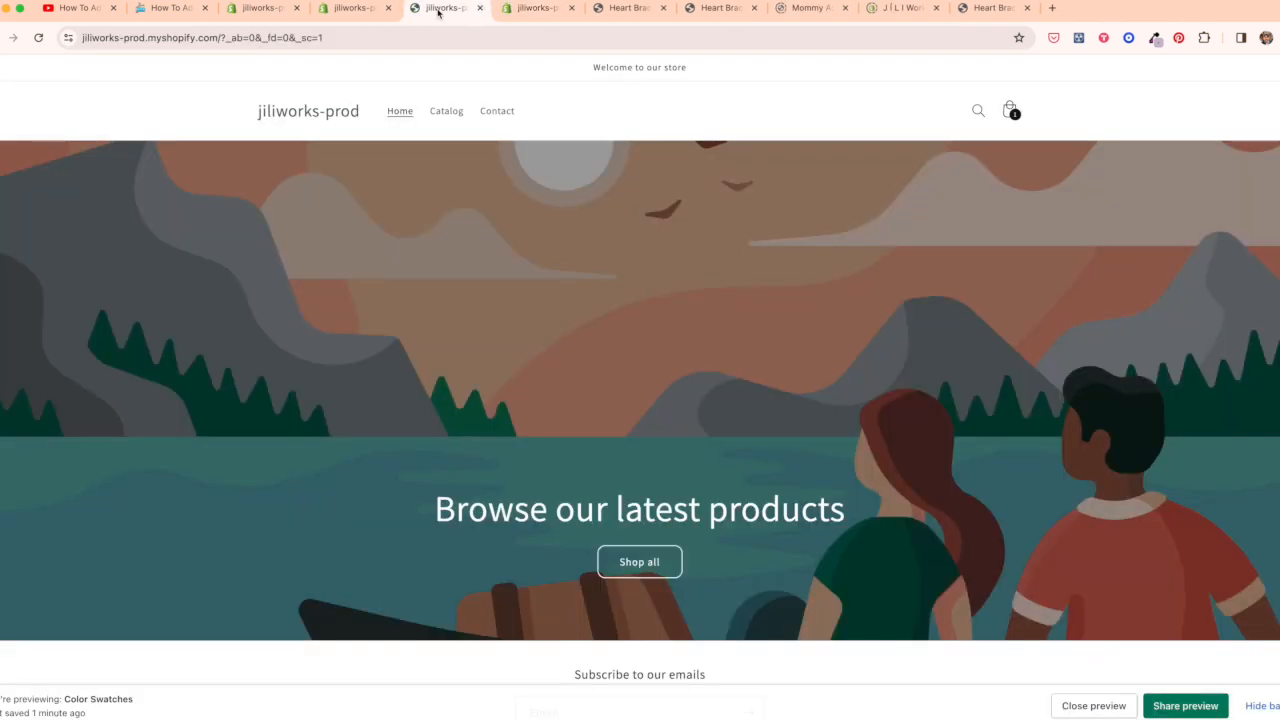
pyautogui.click(356, 9)
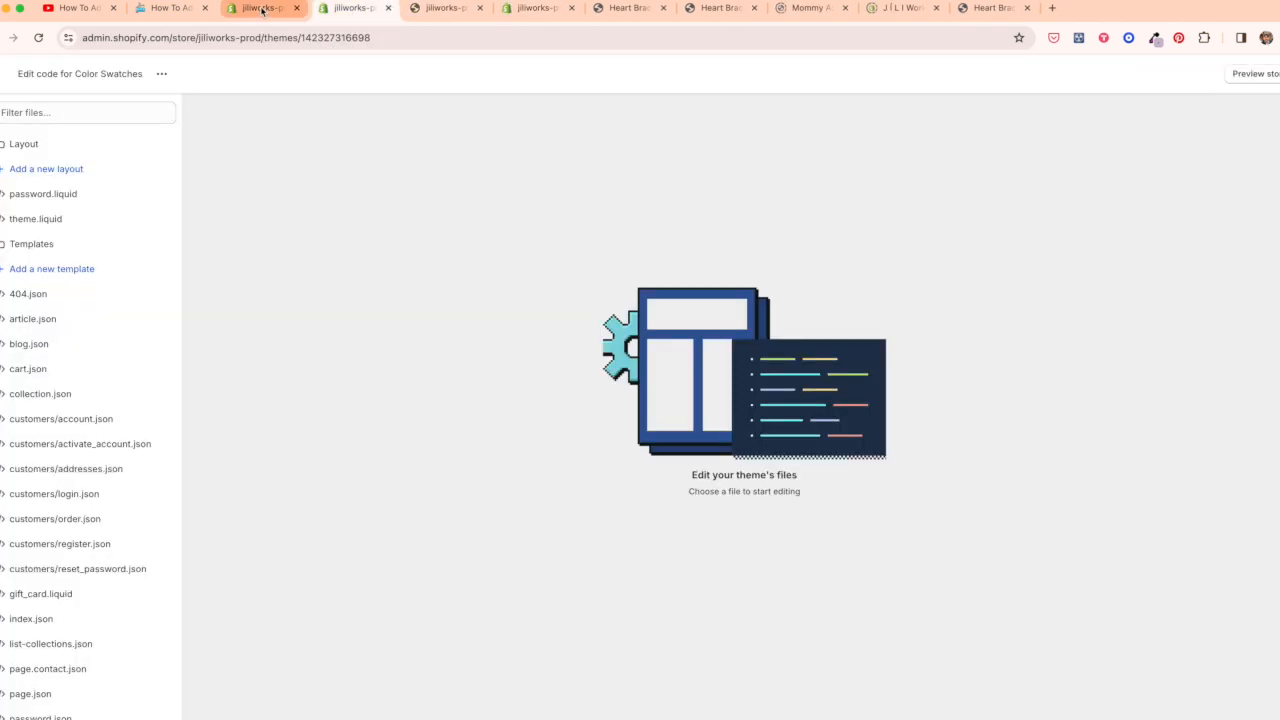
pyautogui.click(262, 10)
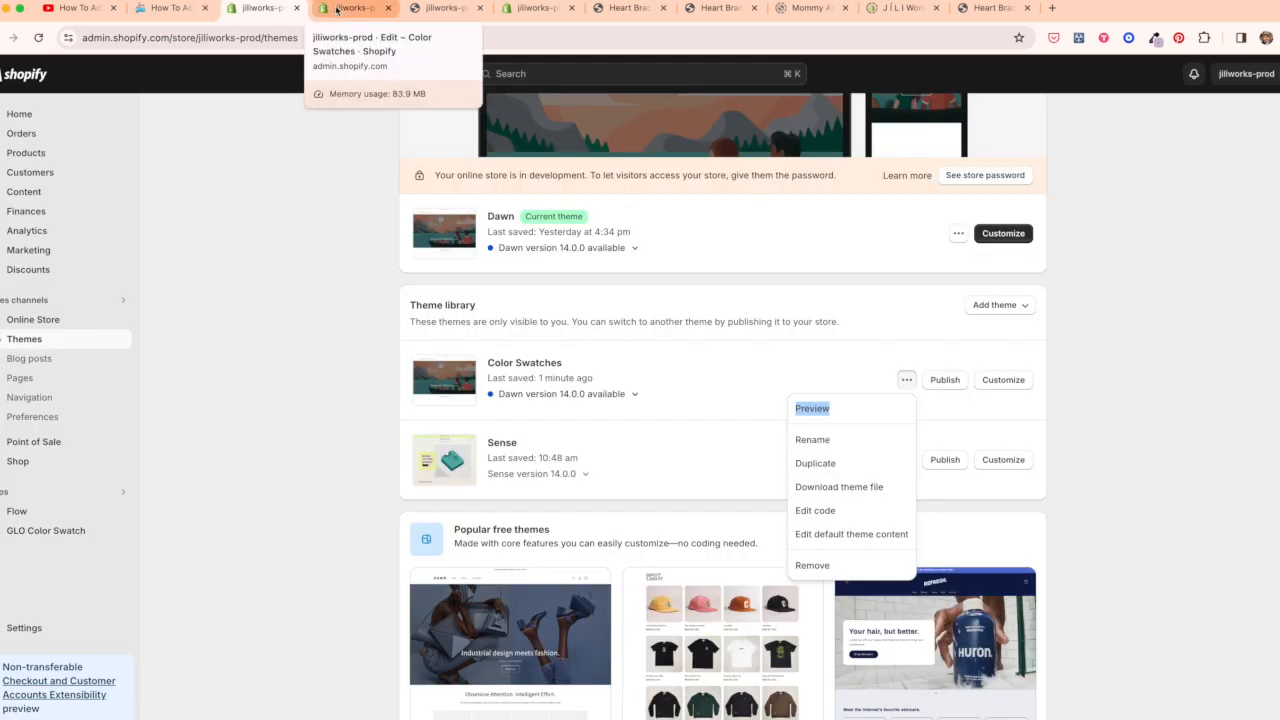
pyautogui.click(417, 12)
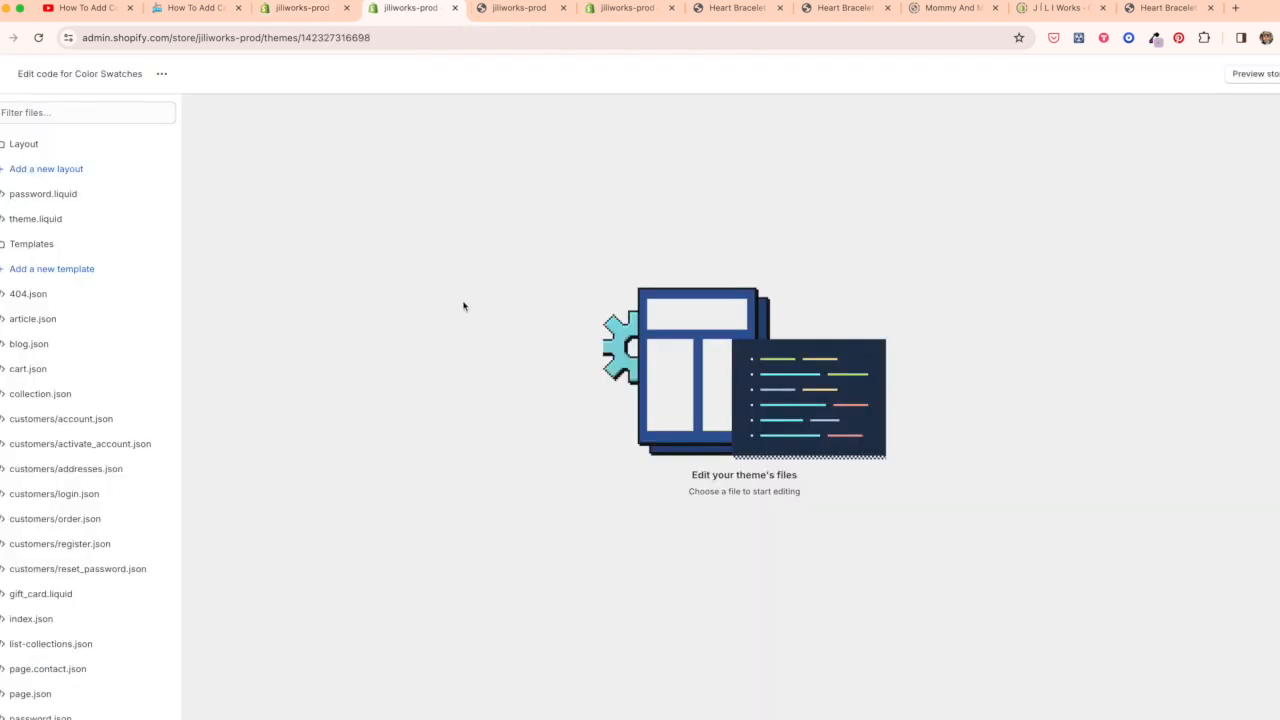
# Copy the Step 1 code from the WebSensePro guide and open settings_schema.json in the Color Swatches code editor.
pyautogui.click(185, 8)
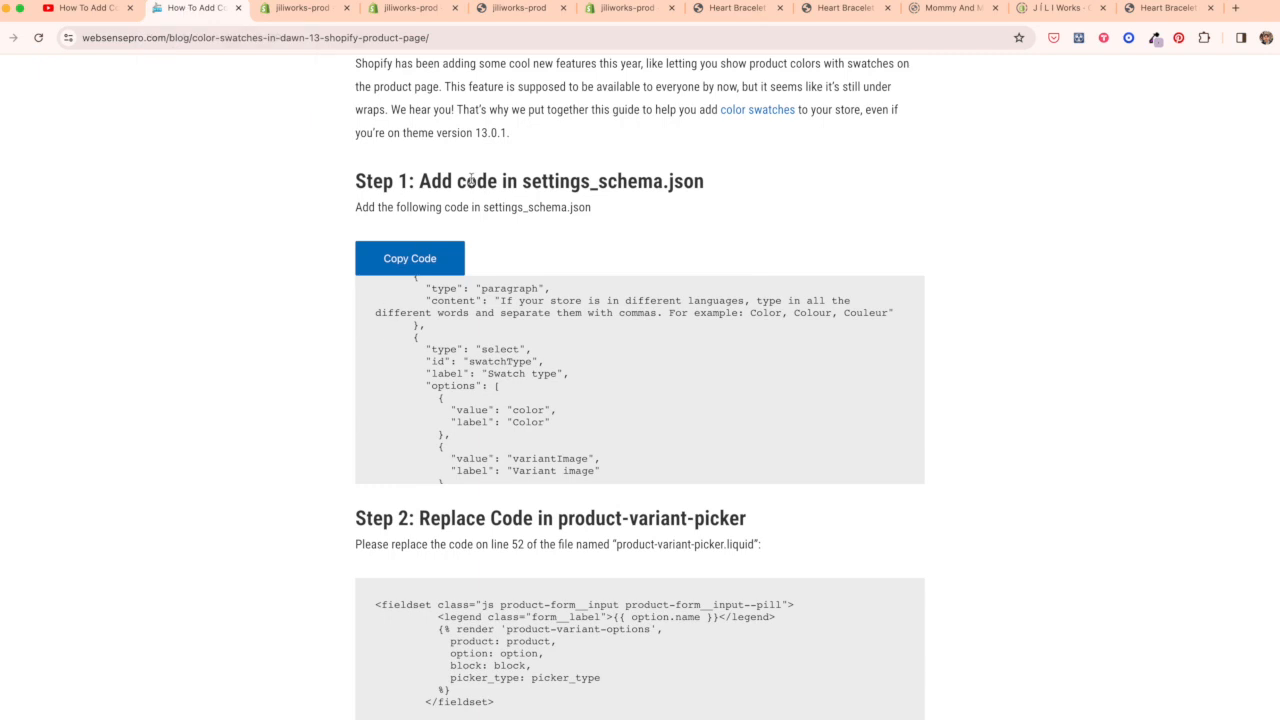
pyautogui.click(424, 256)
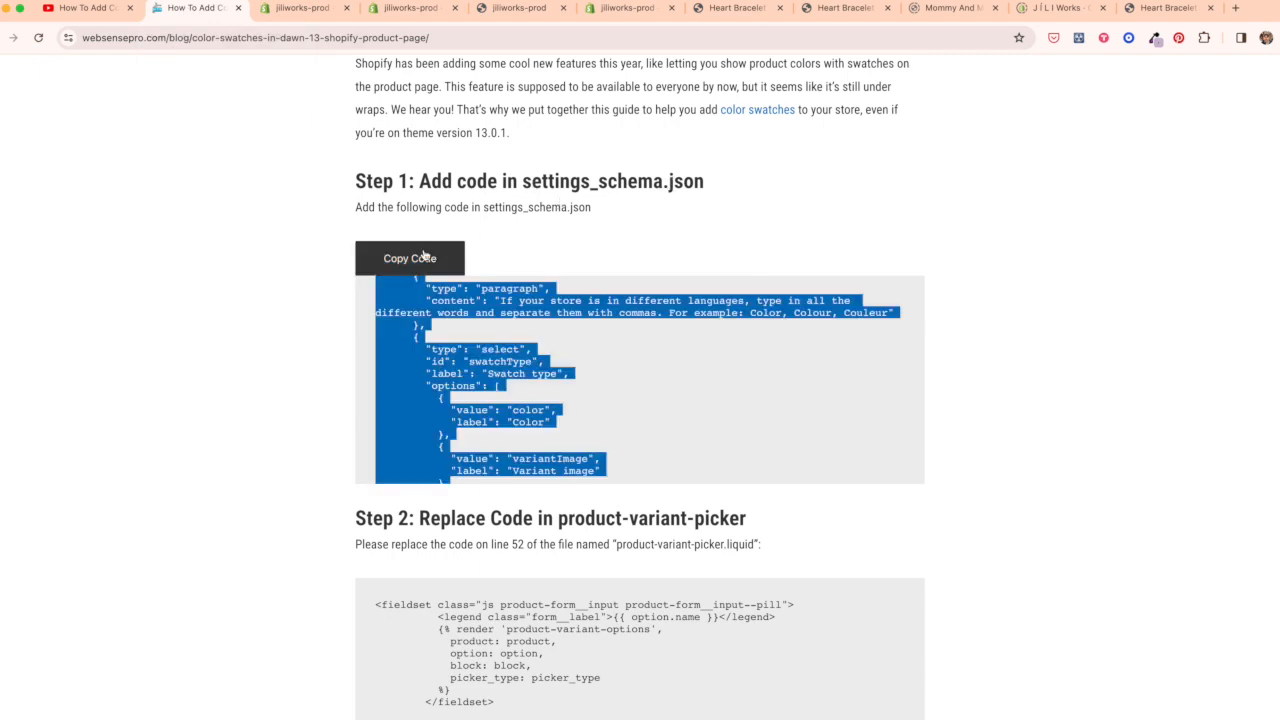
pyautogui.click(302, 8)
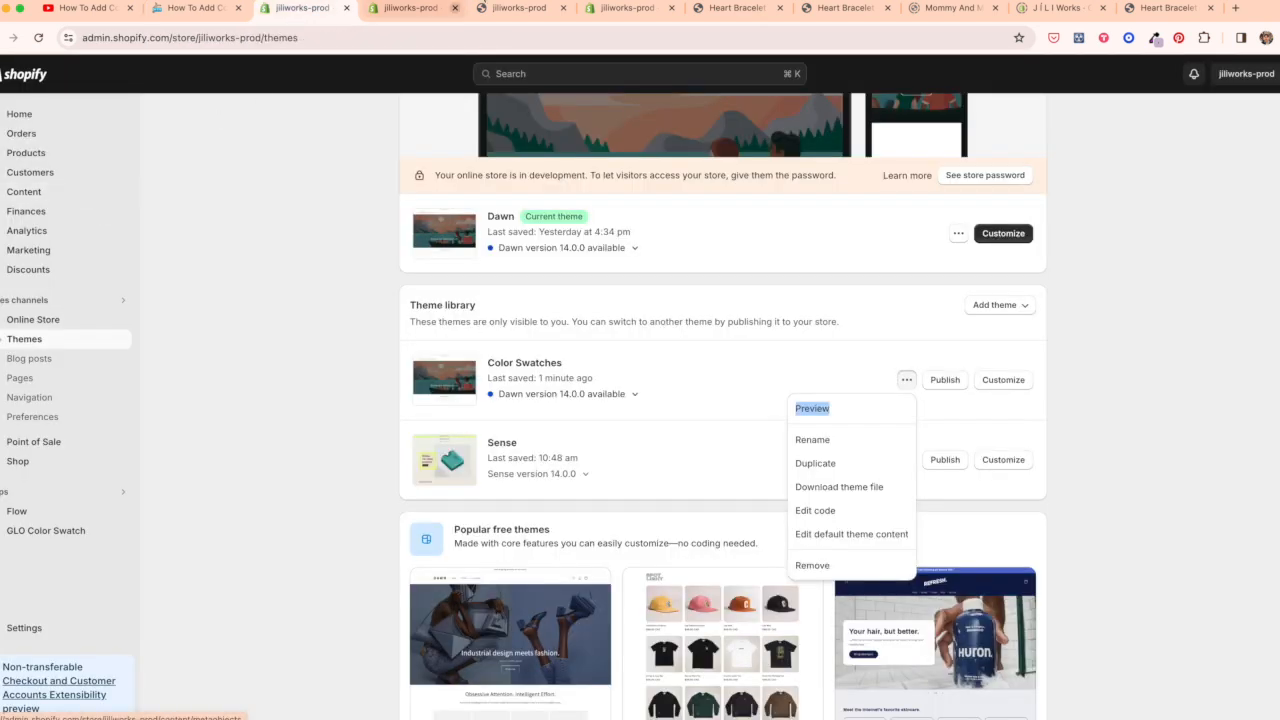
pyautogui.click(405, 9)
pyautogui.click(70, 112)
pyautogui.write('s')
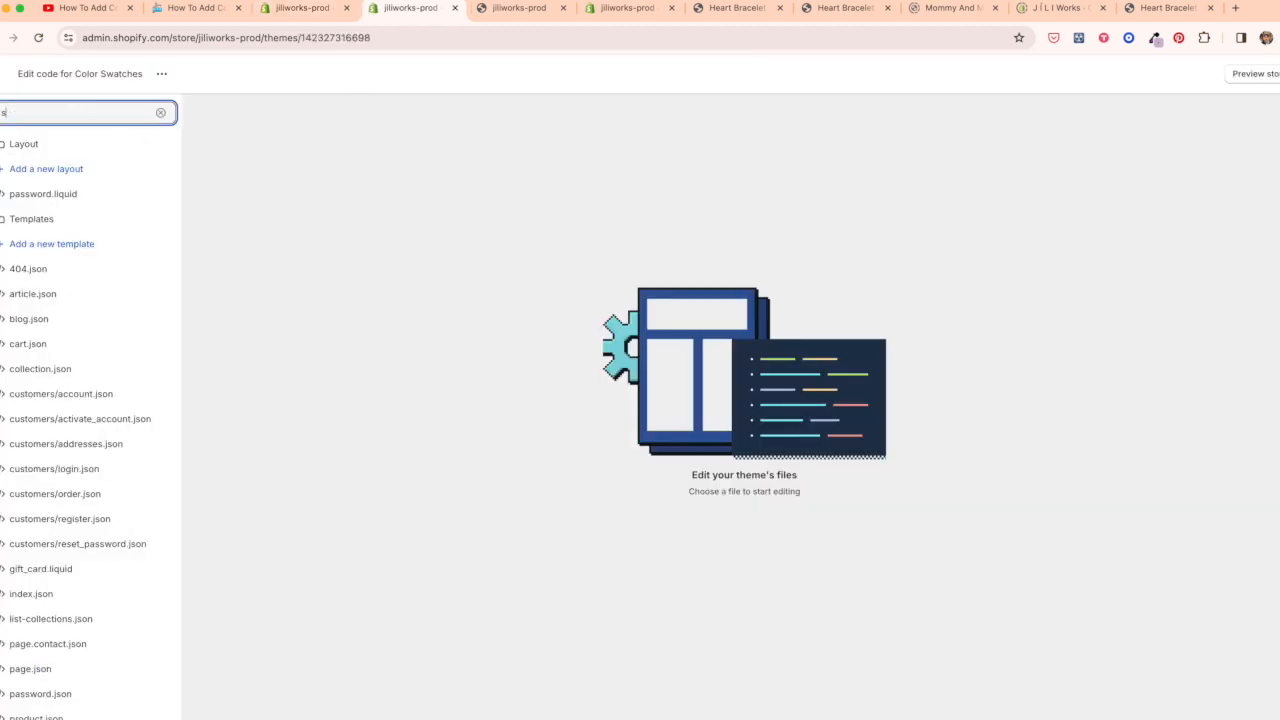
pyautogui.write('etting')
pyautogui.click(62, 294)
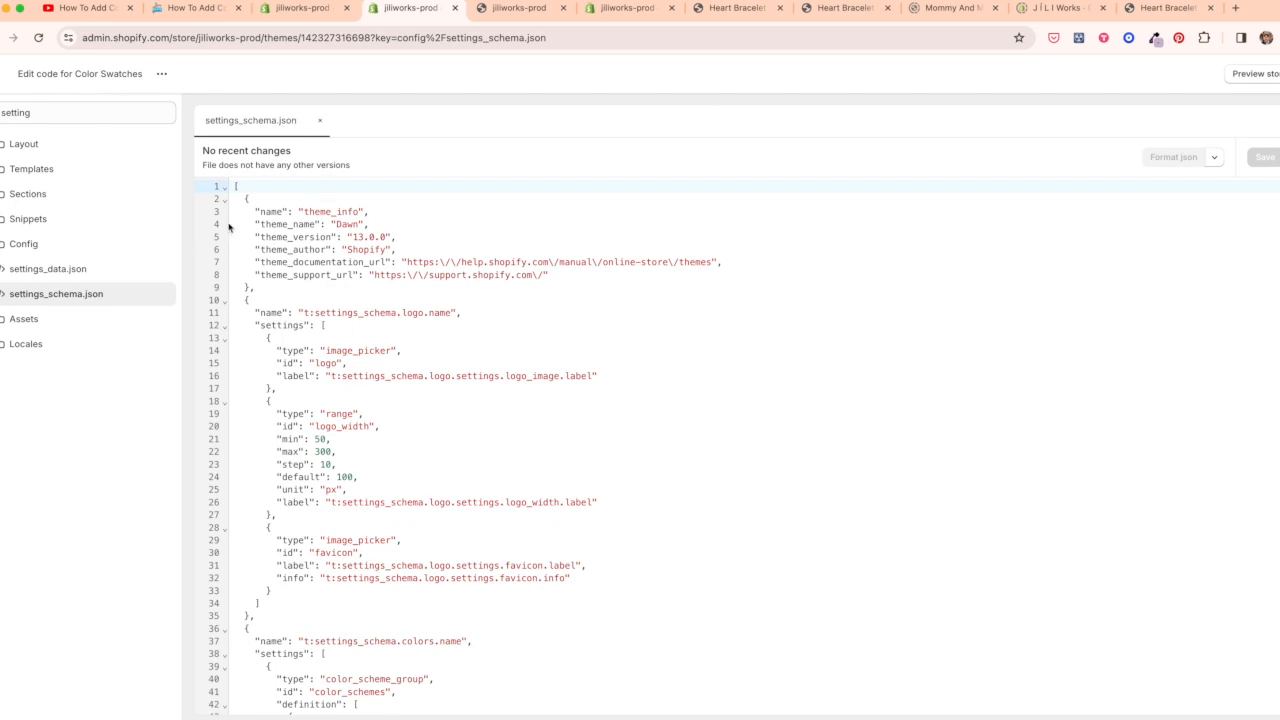
# Examine where the theme_info block starts and ends in settings_schema.json, collapsing and expanding the top-level blocks.
pyautogui.moveTo(245, 199); pyautogui.dragTo(254, 290)
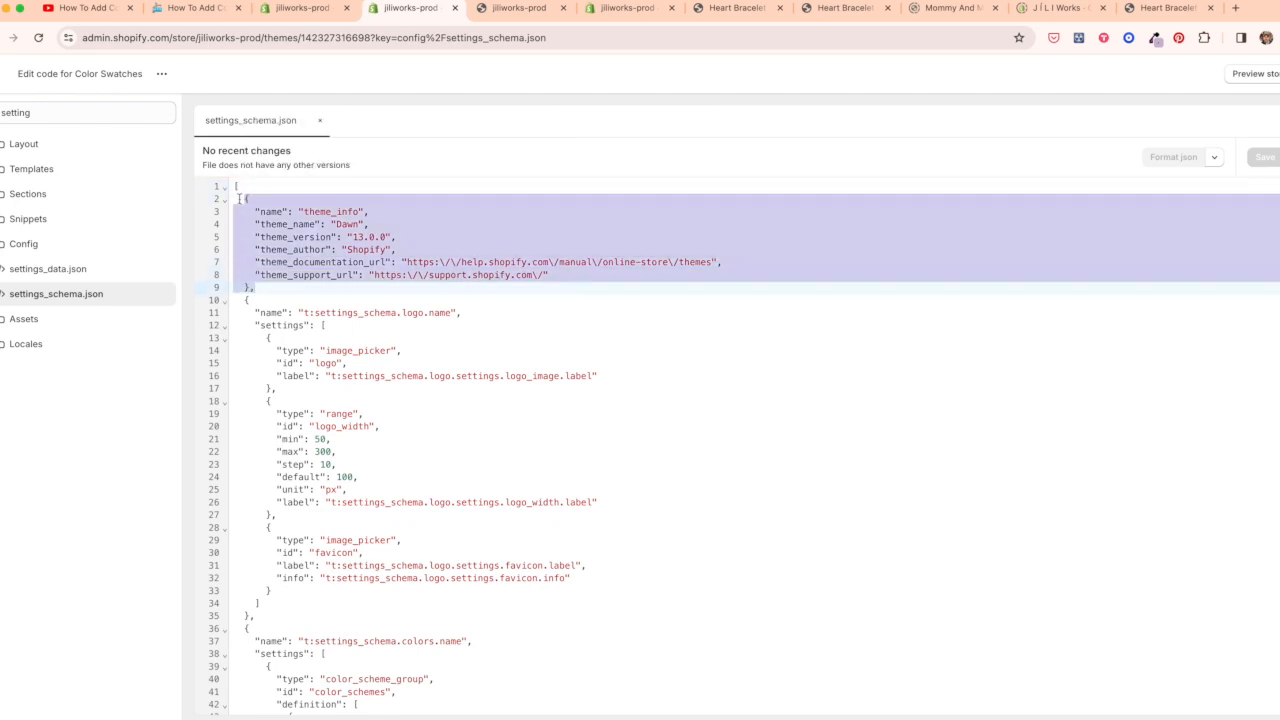
pyautogui.click(236, 186)
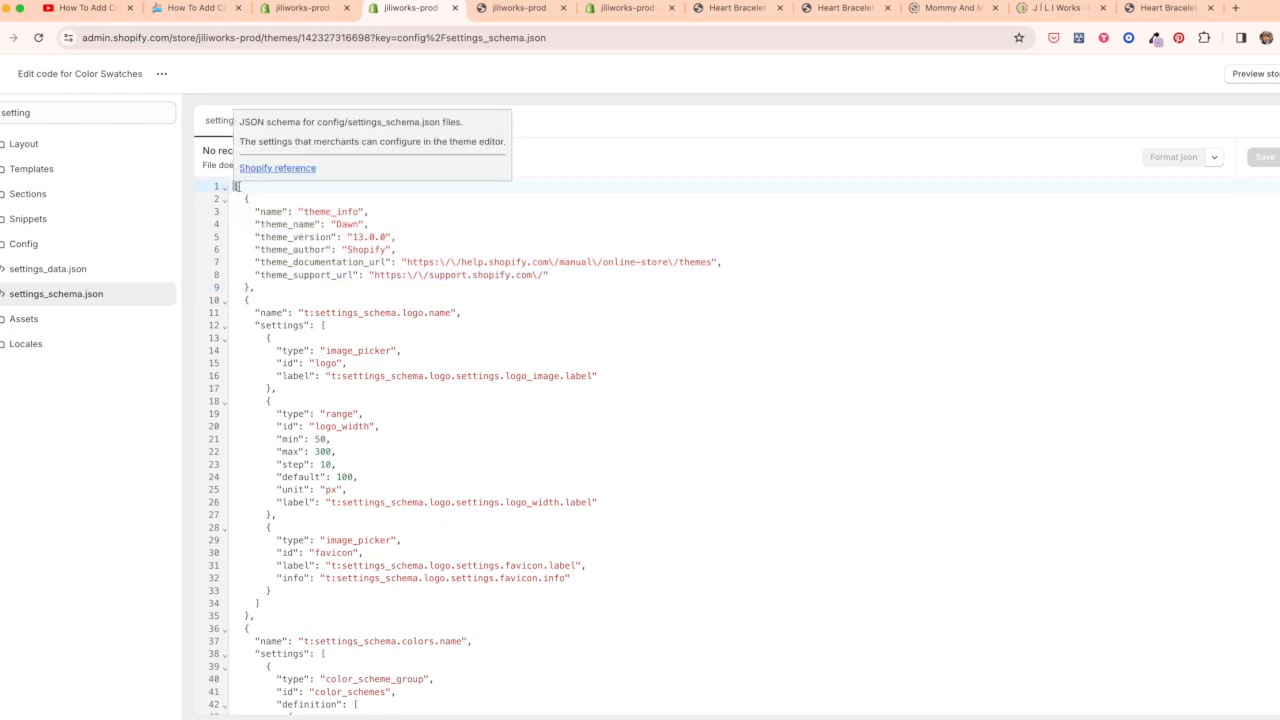
pyautogui.moveTo(244, 197); pyautogui.dragTo(250, 288)
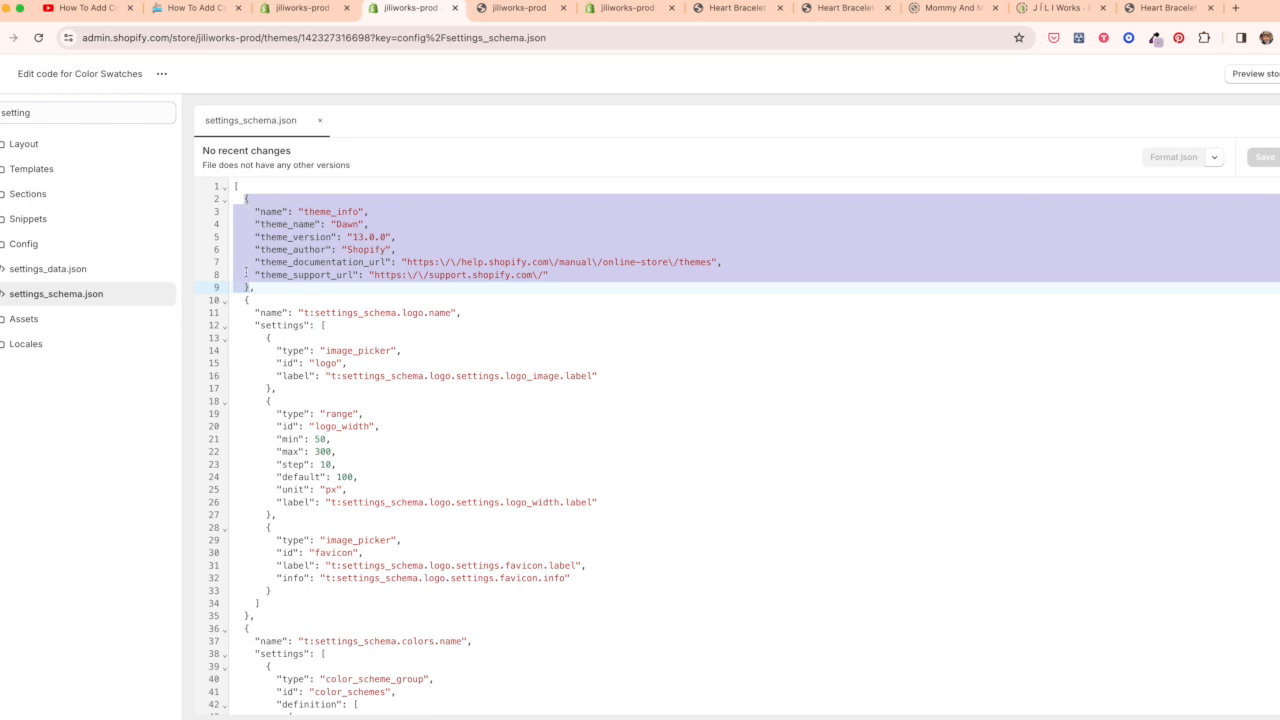
pyautogui.click(224, 301)
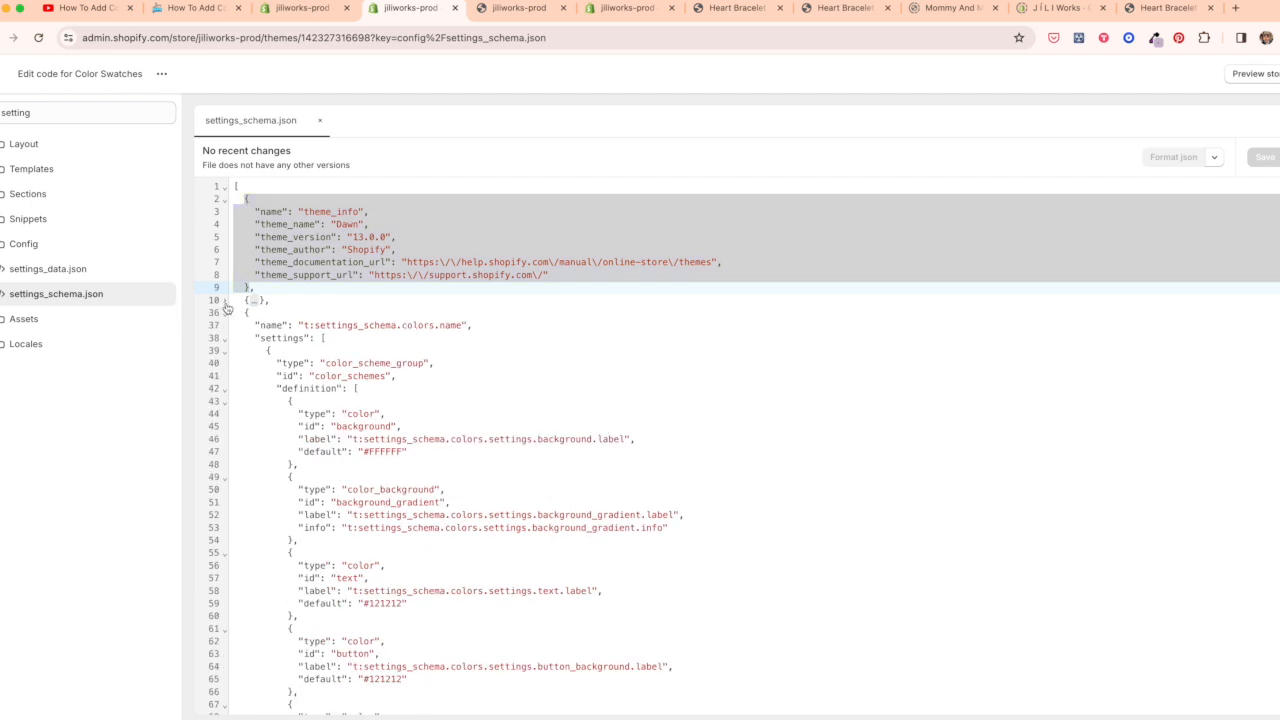
pyautogui.click(225, 200)
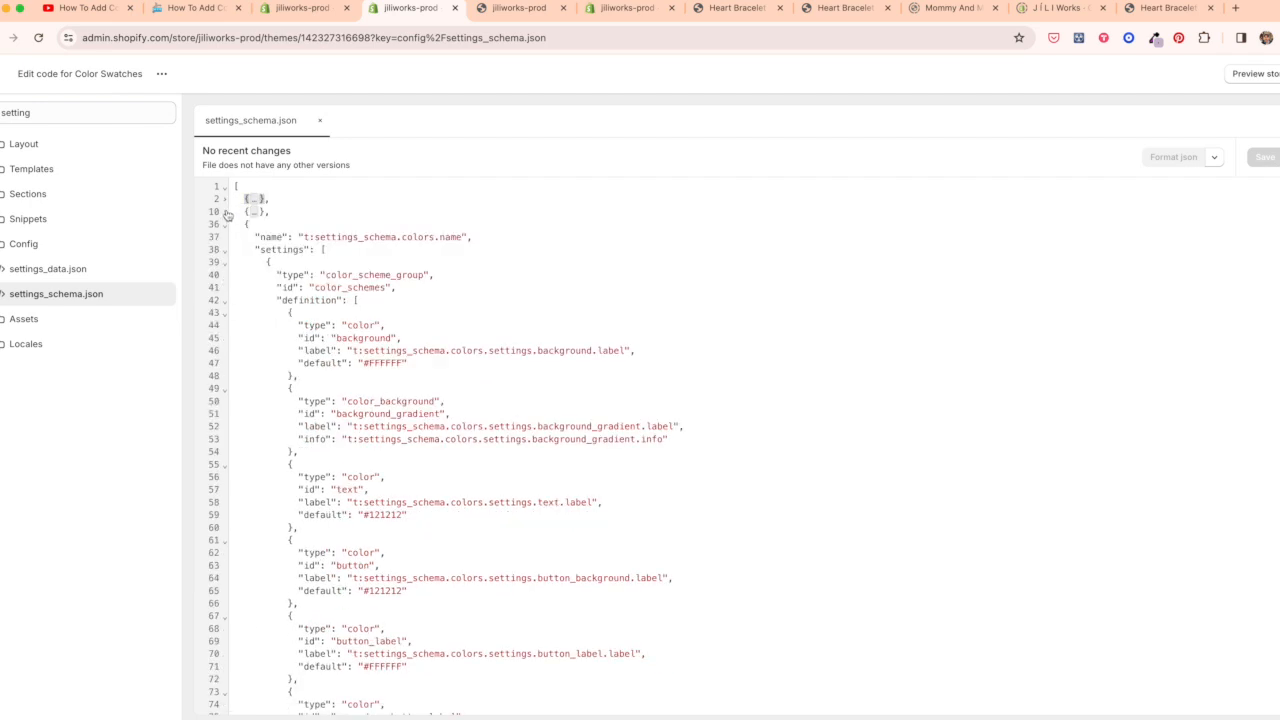
pyautogui.click(225, 225)
pyautogui.click(225, 224)
pyautogui.click(225, 211)
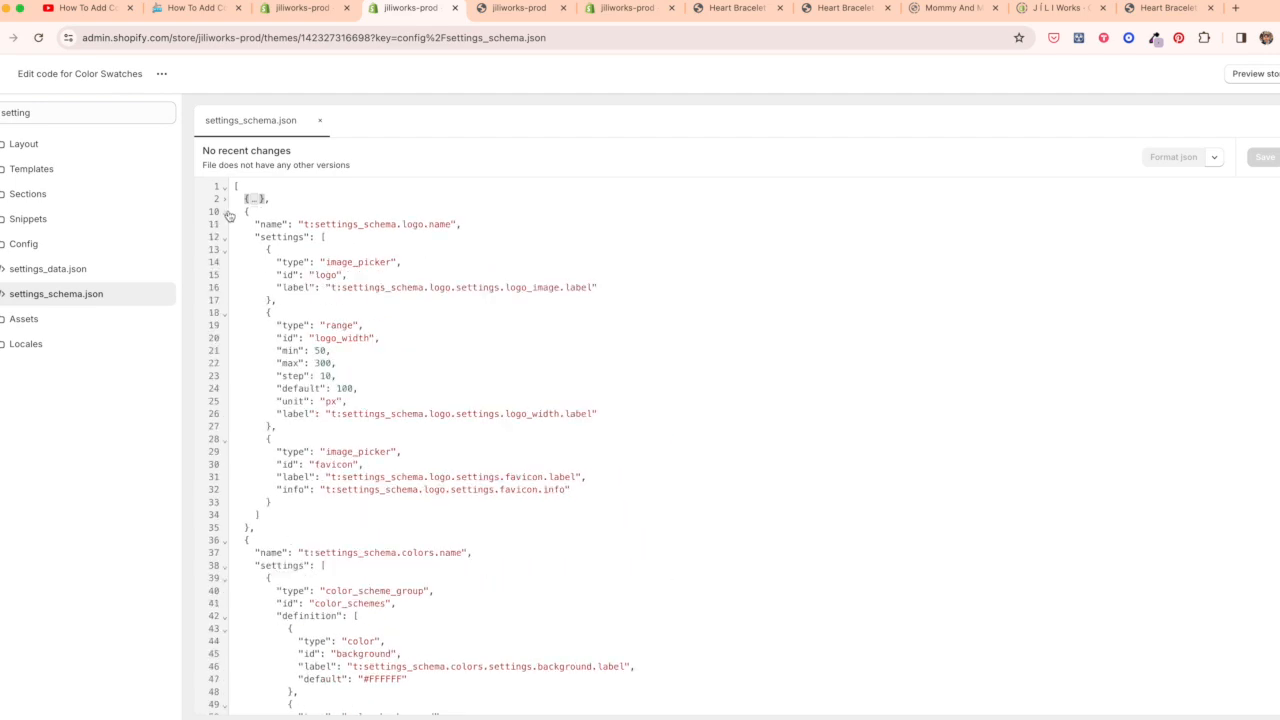
pyautogui.click(225, 199)
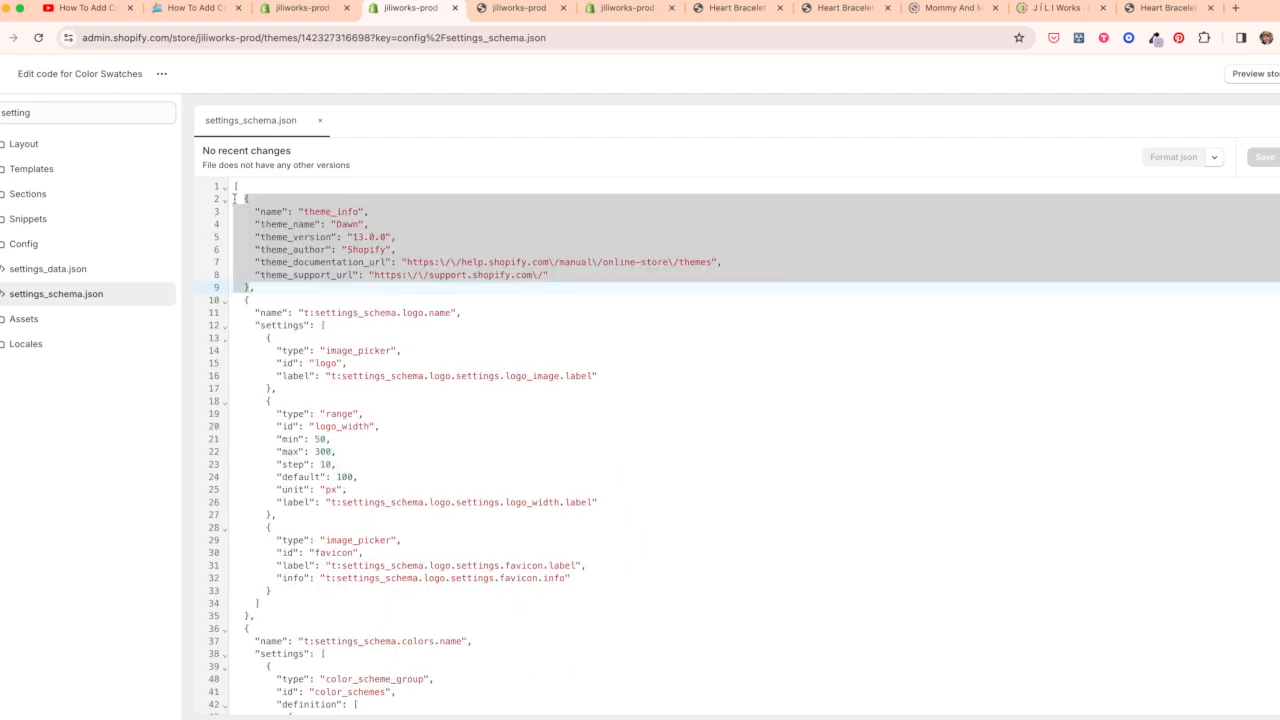
# Paste the copied Color Swatches by WebSensePro code directly after the theme_info block in settings_schema.json and save the file.
pyautogui.click(342, 283)
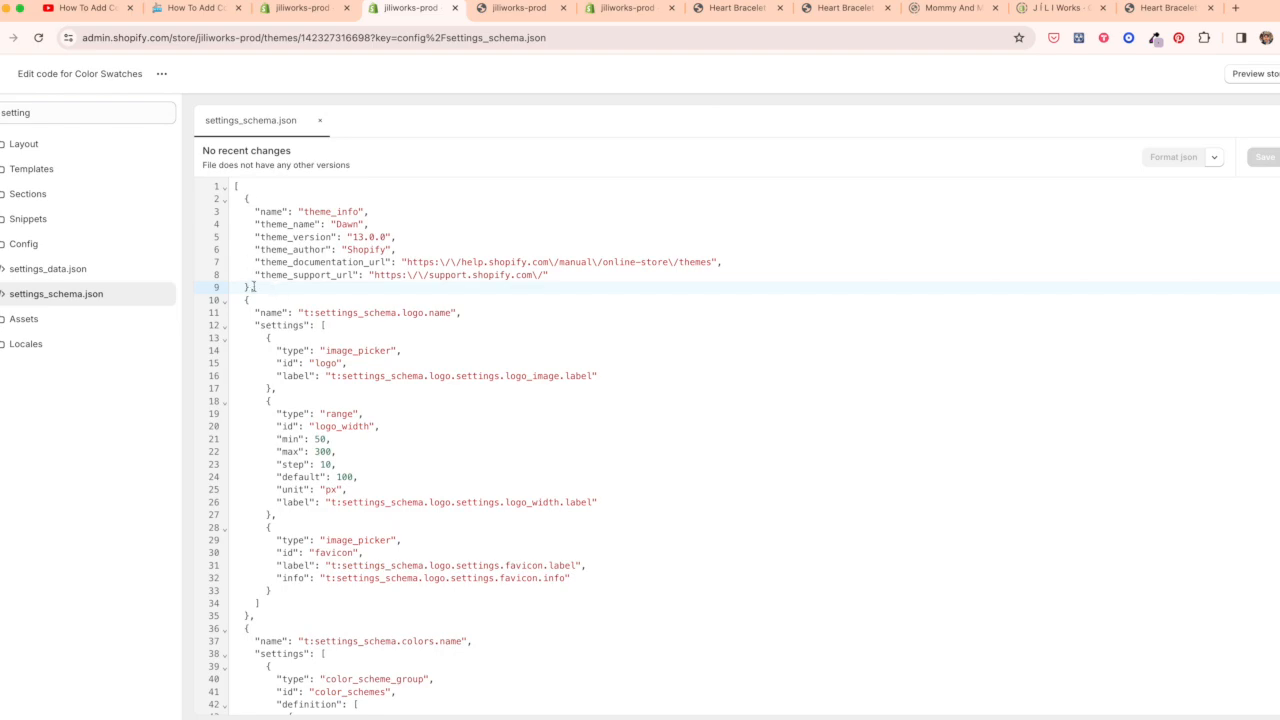
pyautogui.press('super+v')
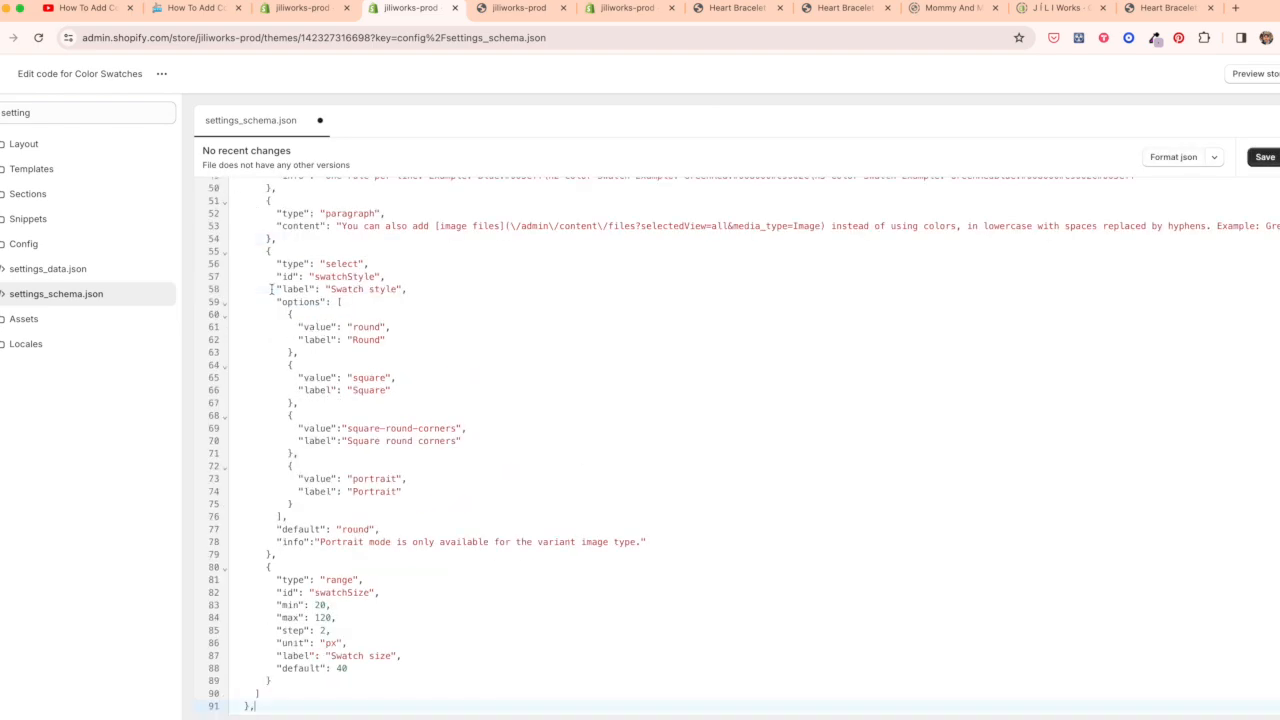
pyautogui.scroll(15, 270, 289)
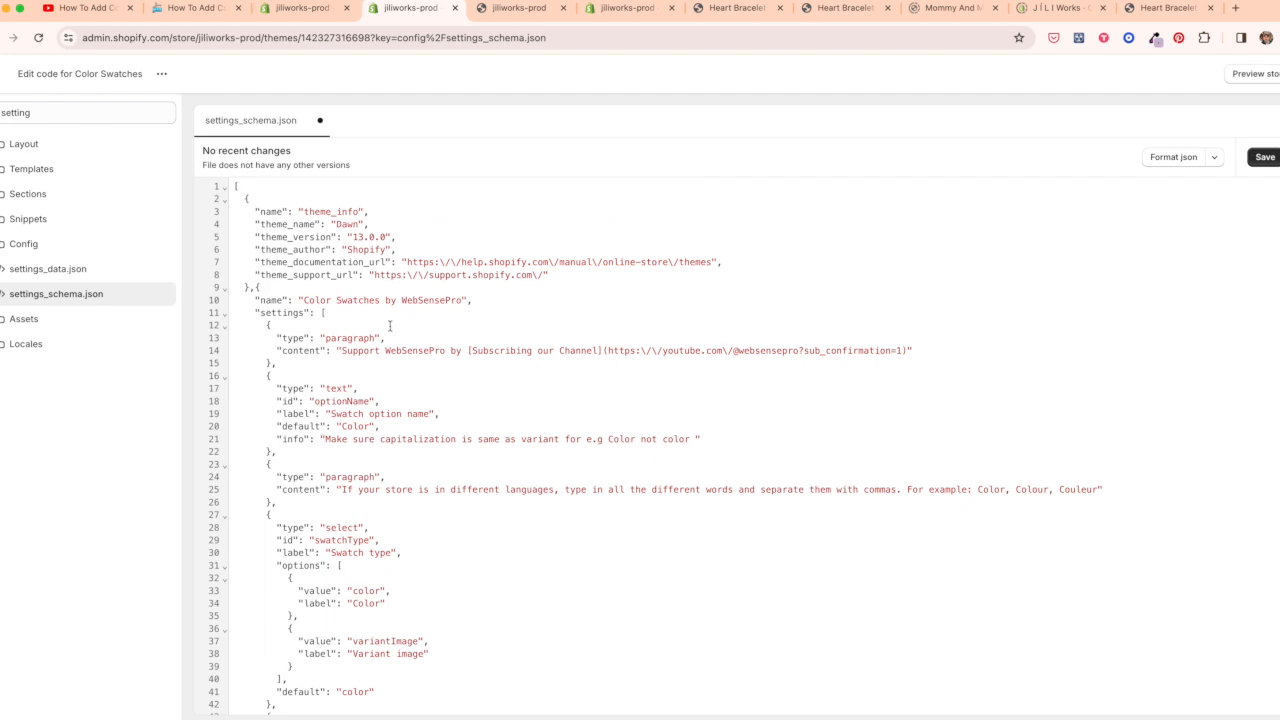
pyautogui.moveTo(302, 300); pyautogui.dragTo(484, 300)
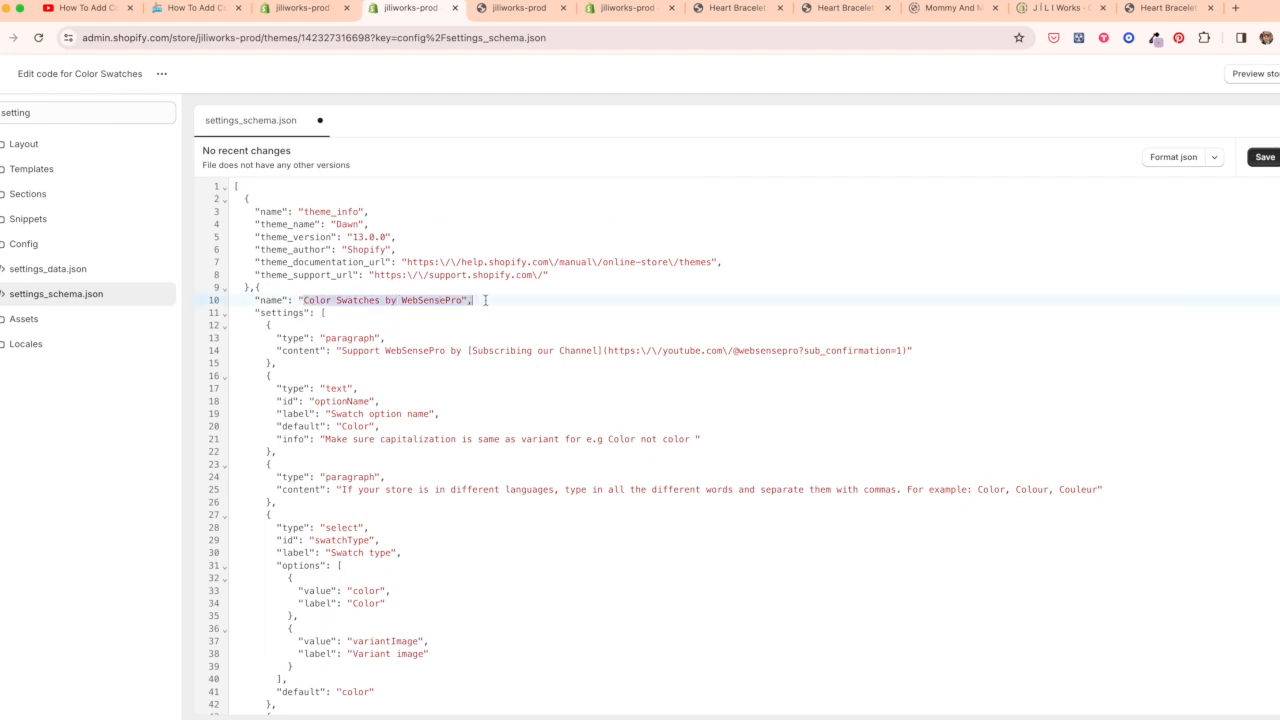
pyautogui.click(1263, 157)
# Open the Color Swatches theme in the theme editor and expand the Color Swatches by WebSensePro section in its theme settings.
pyautogui.click(305, 8)
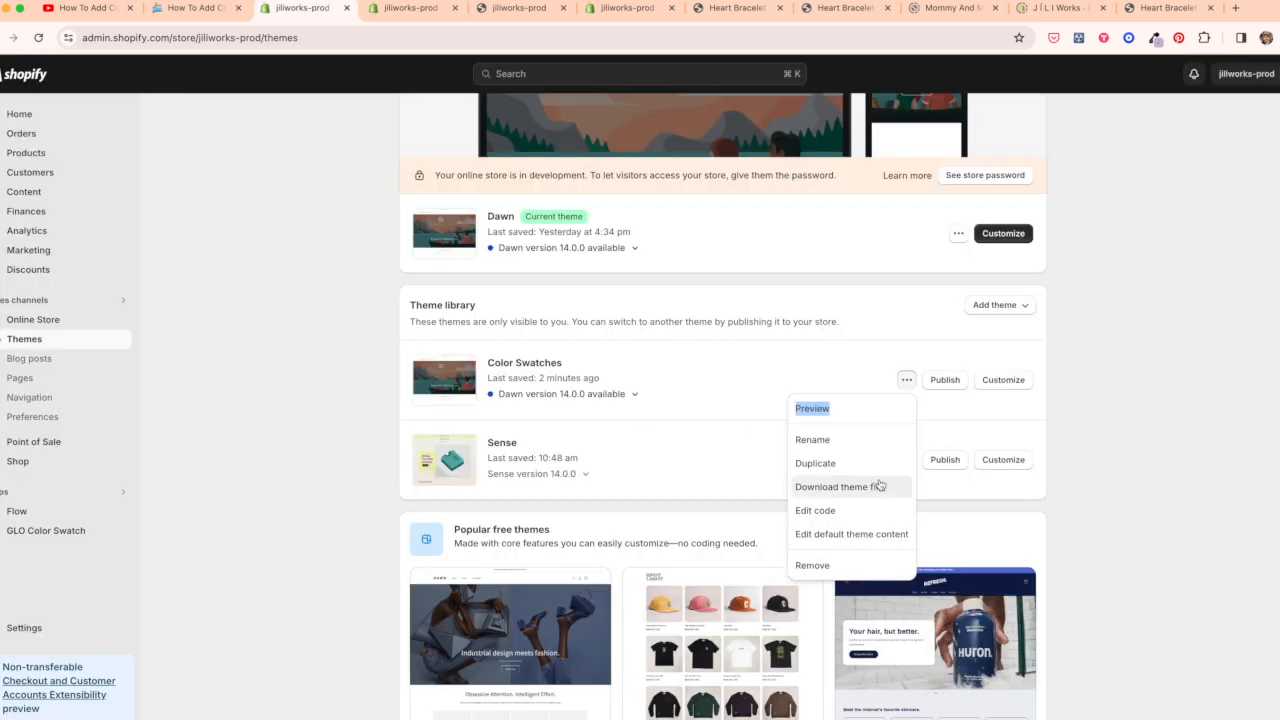
pyautogui.click(865, 366)
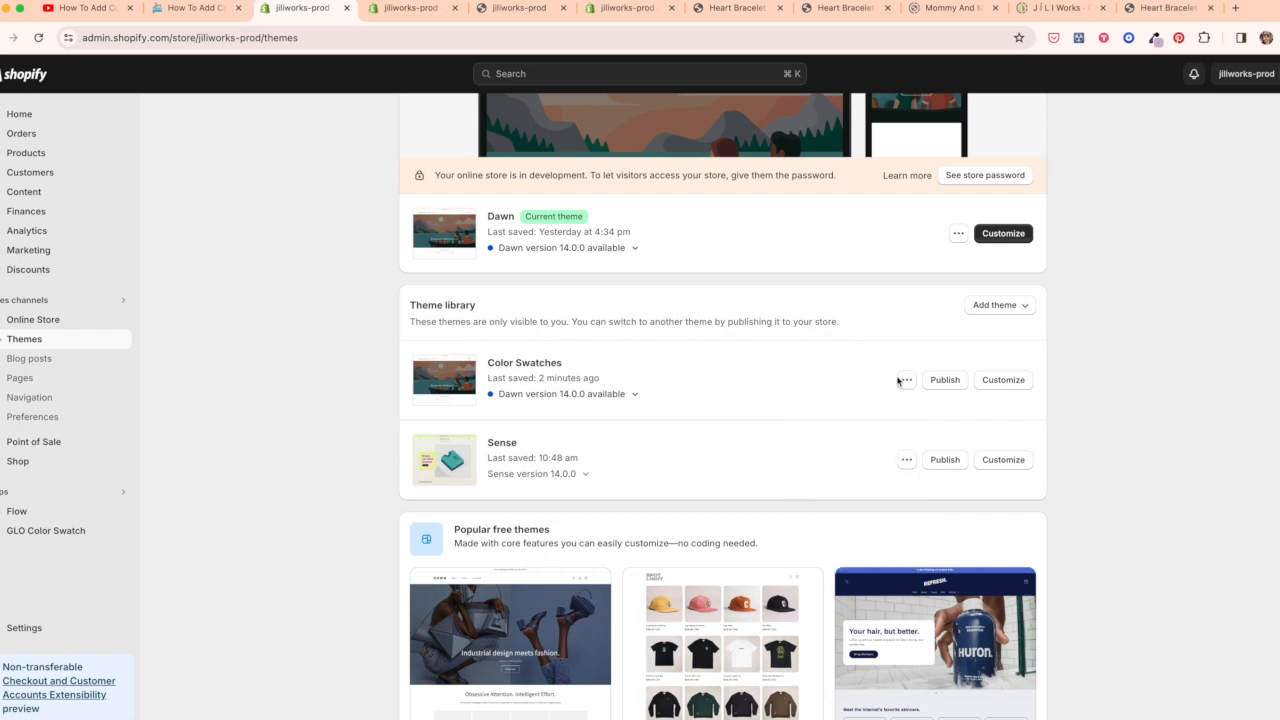
pyautogui.click(1003, 380)
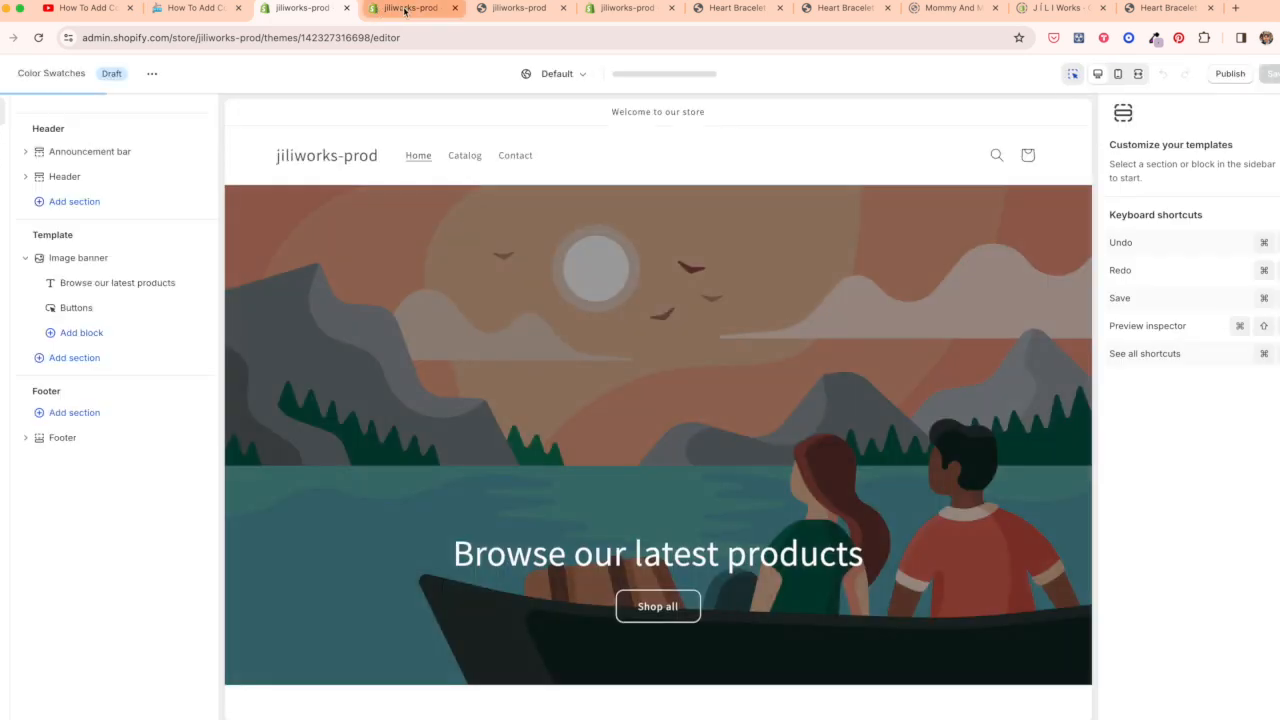
pyautogui.click(405, 8)
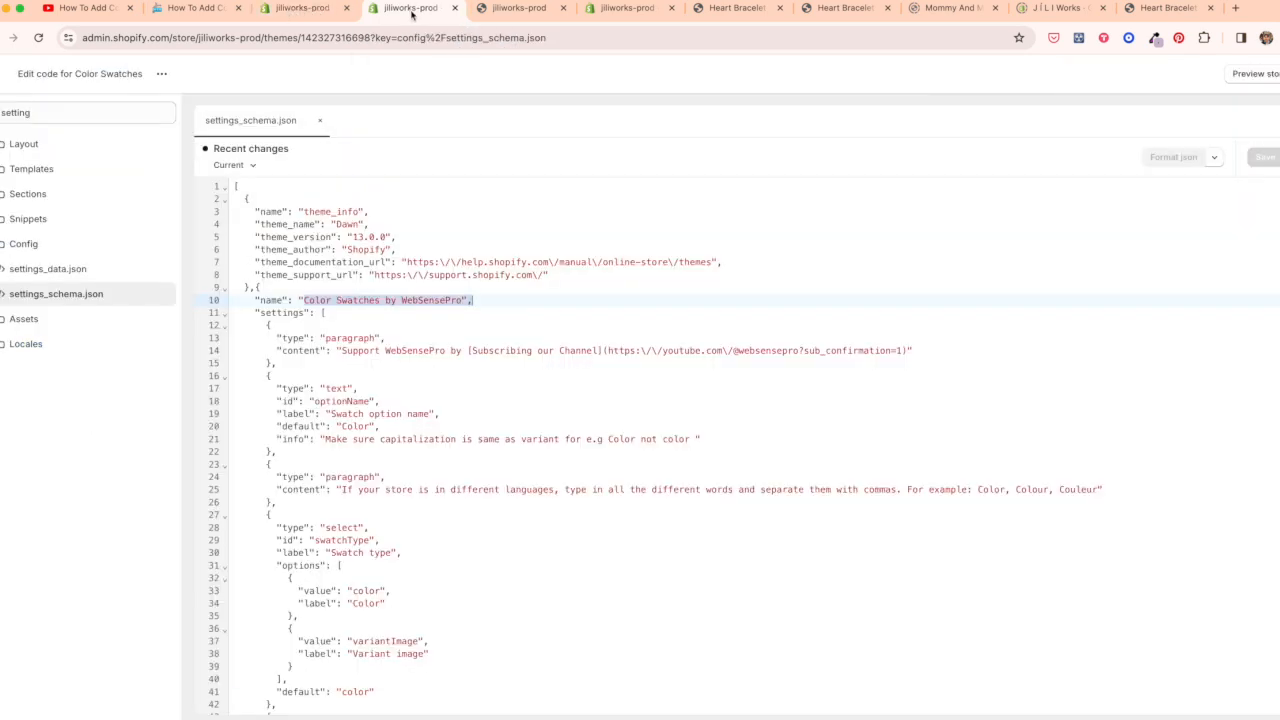
pyautogui.click(320, 14)
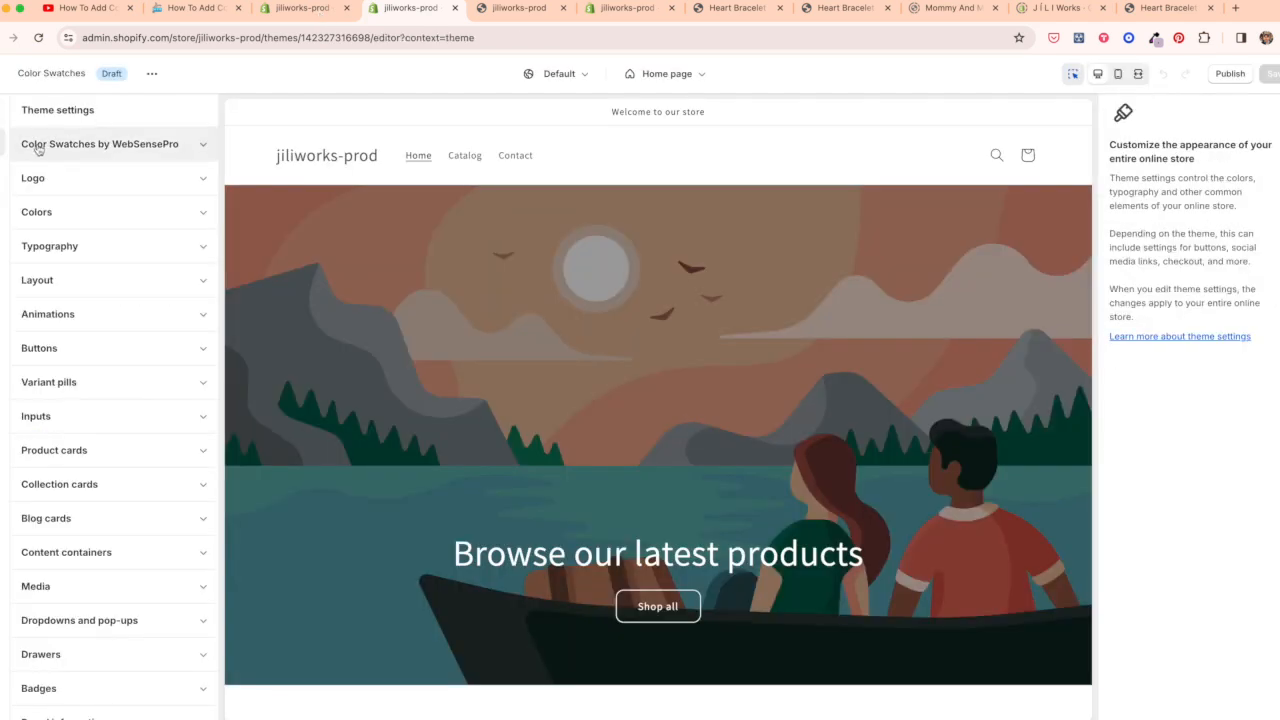
pyautogui.click(204, 148)
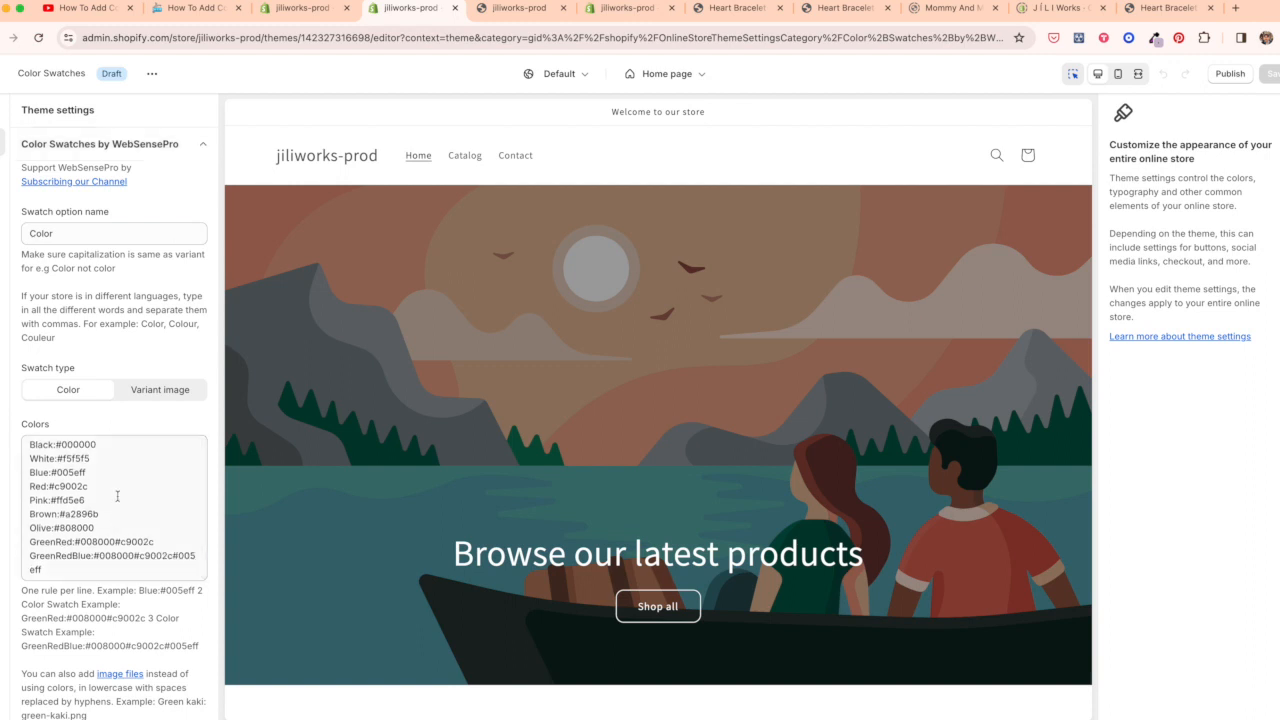
# Look over the WebSensePro swatch settings and open the Heart Bracelet product page from the Catalog in the theme preview.
pyautogui.scroll(-5, 217, 441)
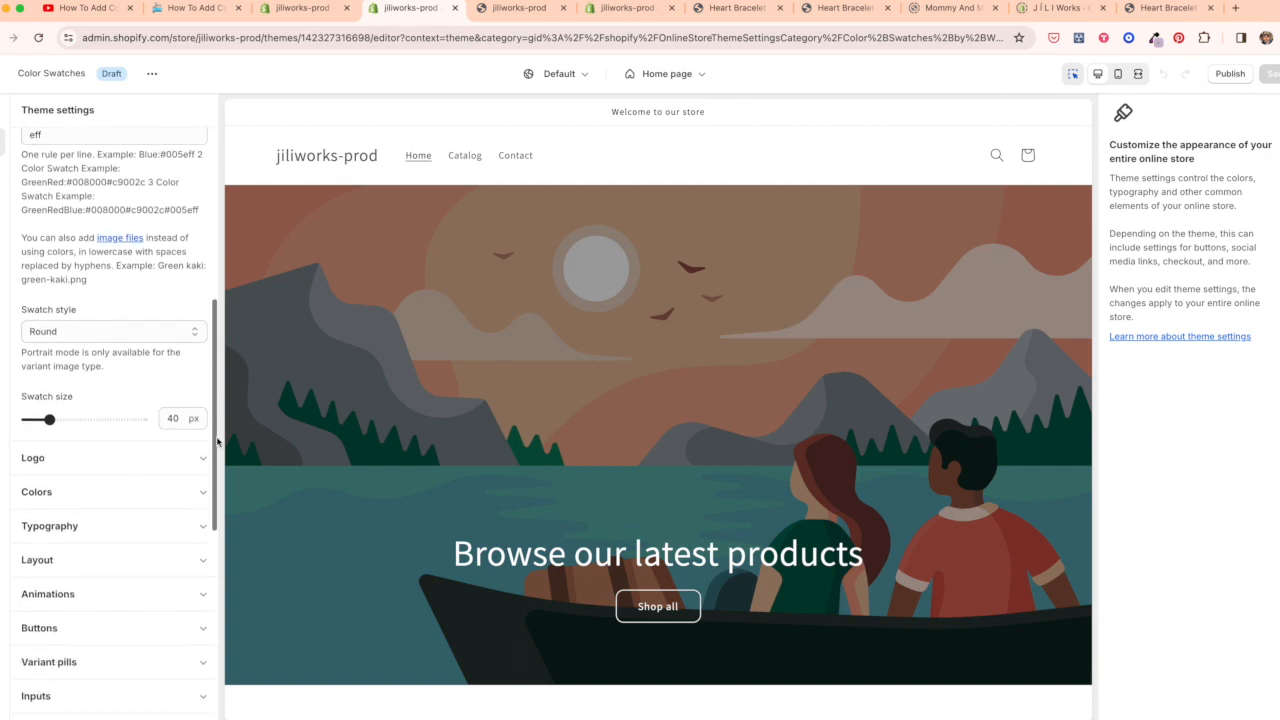
pyautogui.scroll(5, 217, 441)
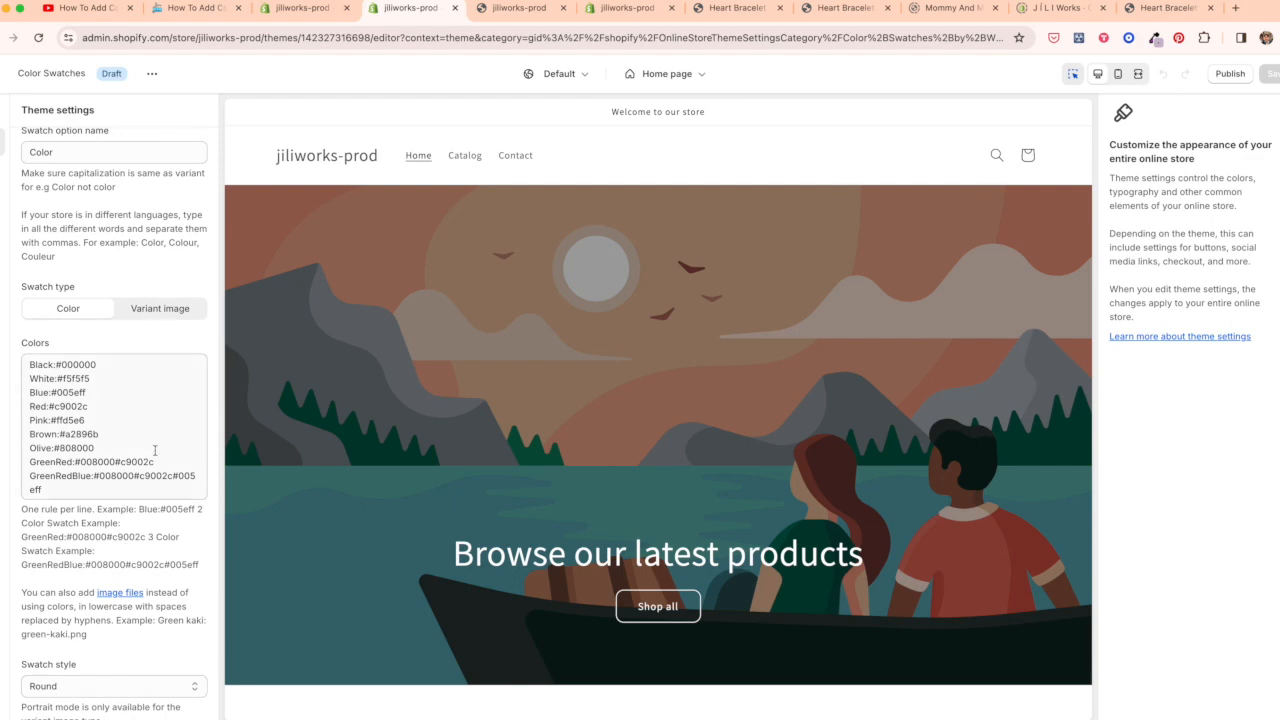
pyautogui.click(474, 160)
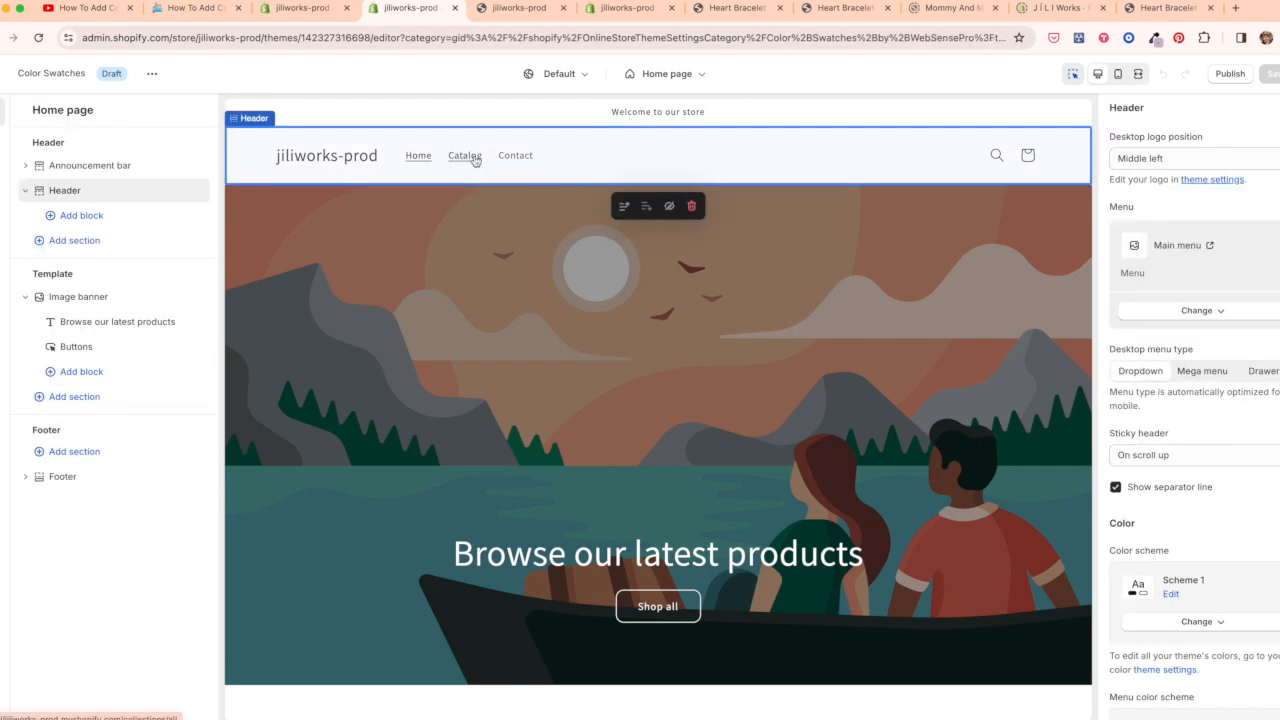
pyautogui.click(474, 160)
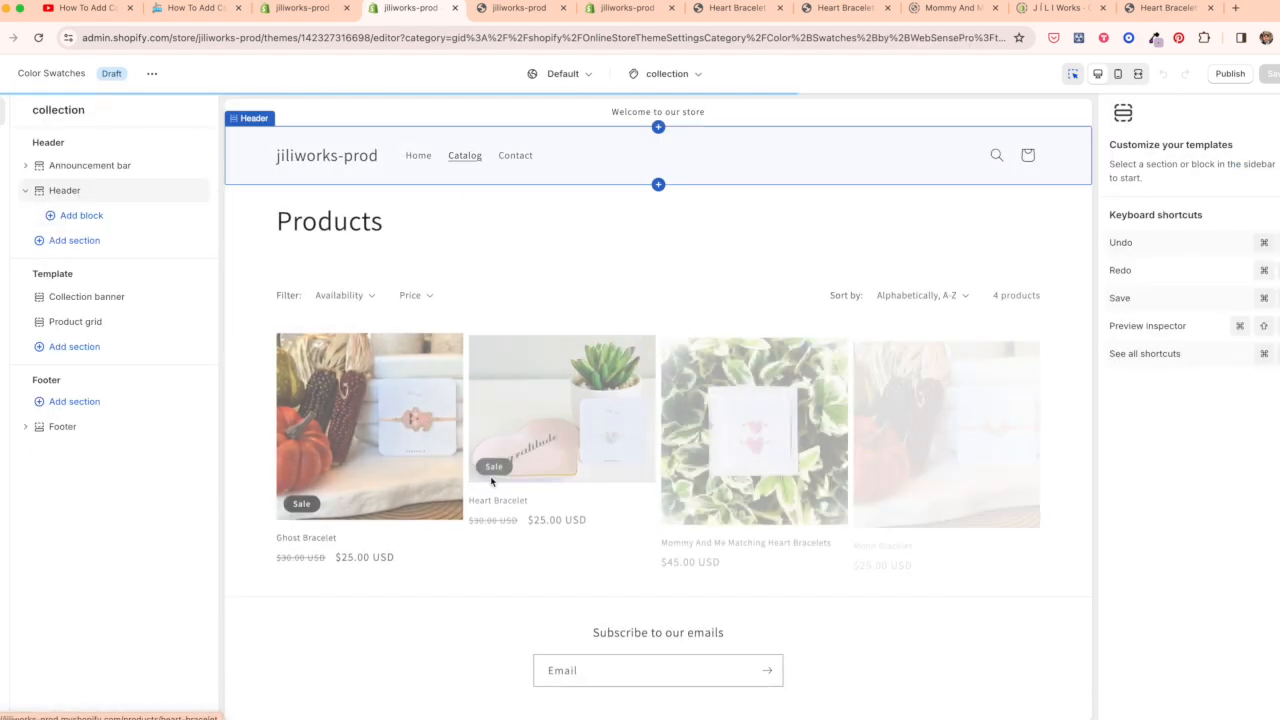
pyautogui.click(537, 428)
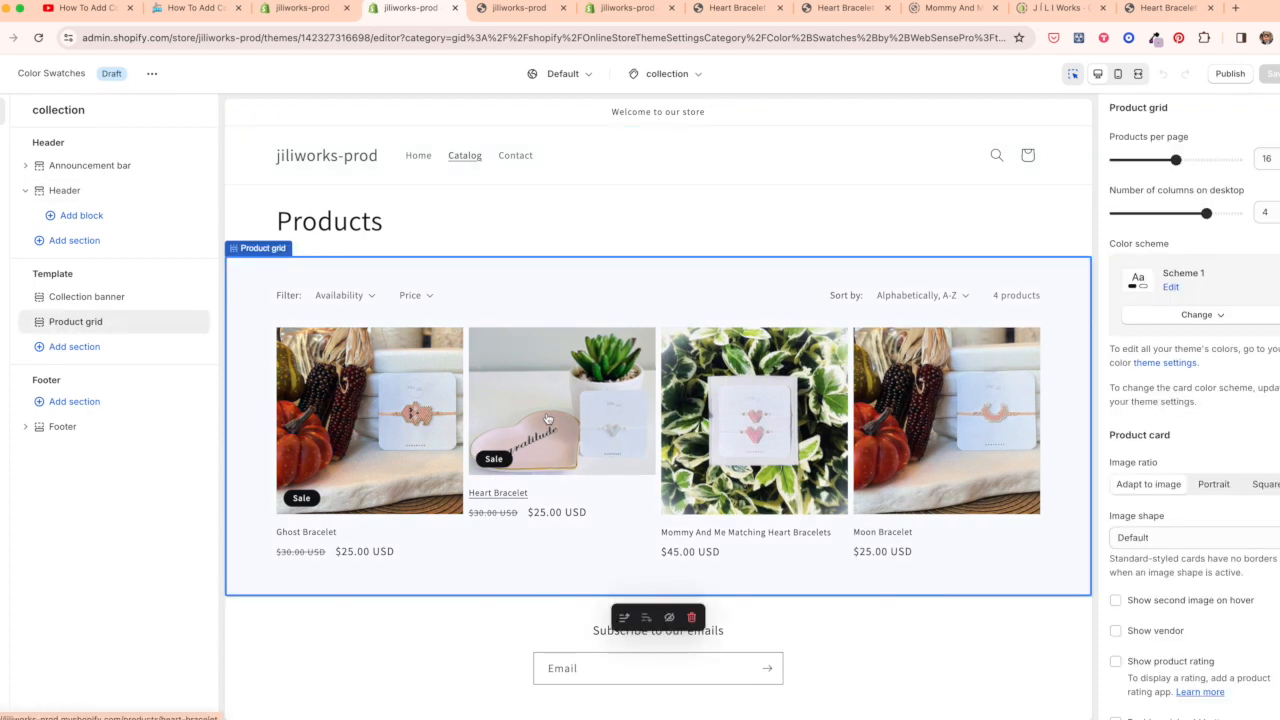
pyautogui.click(548, 418)
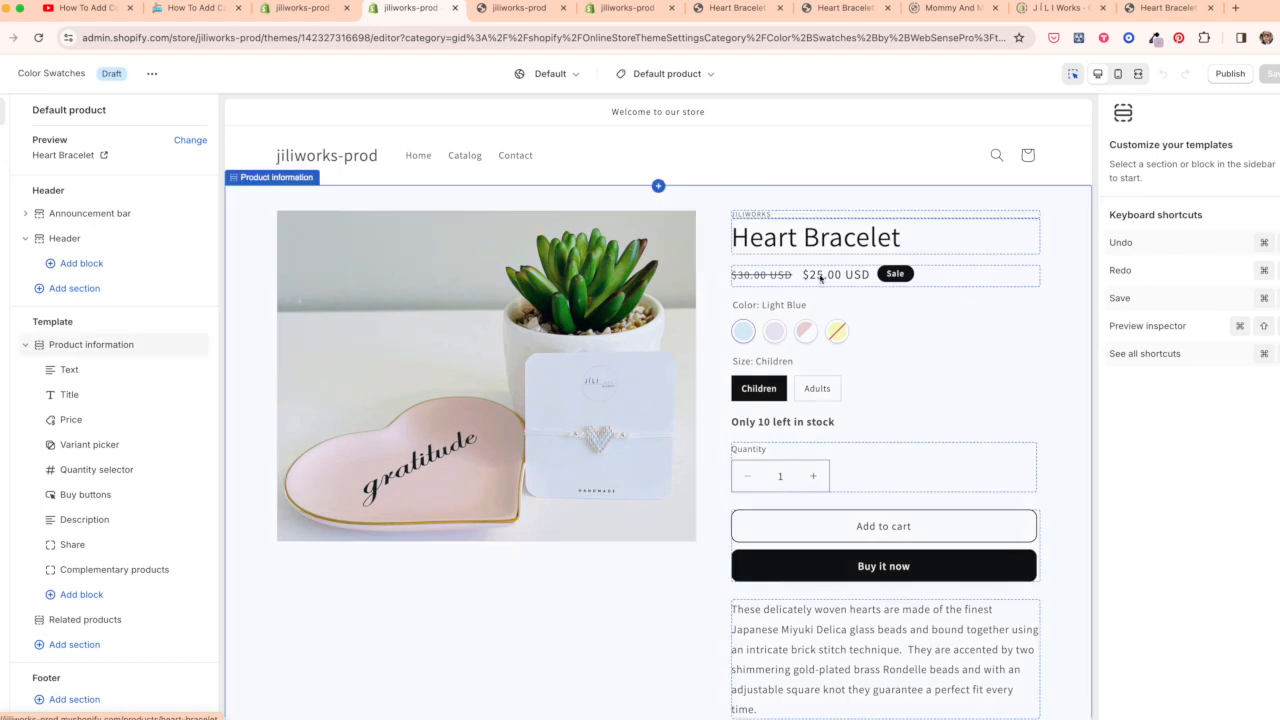
# Disable the Globo Color Swatch app embed in the Color Swatches theme and save the change.
pyautogui.click(5, 176)
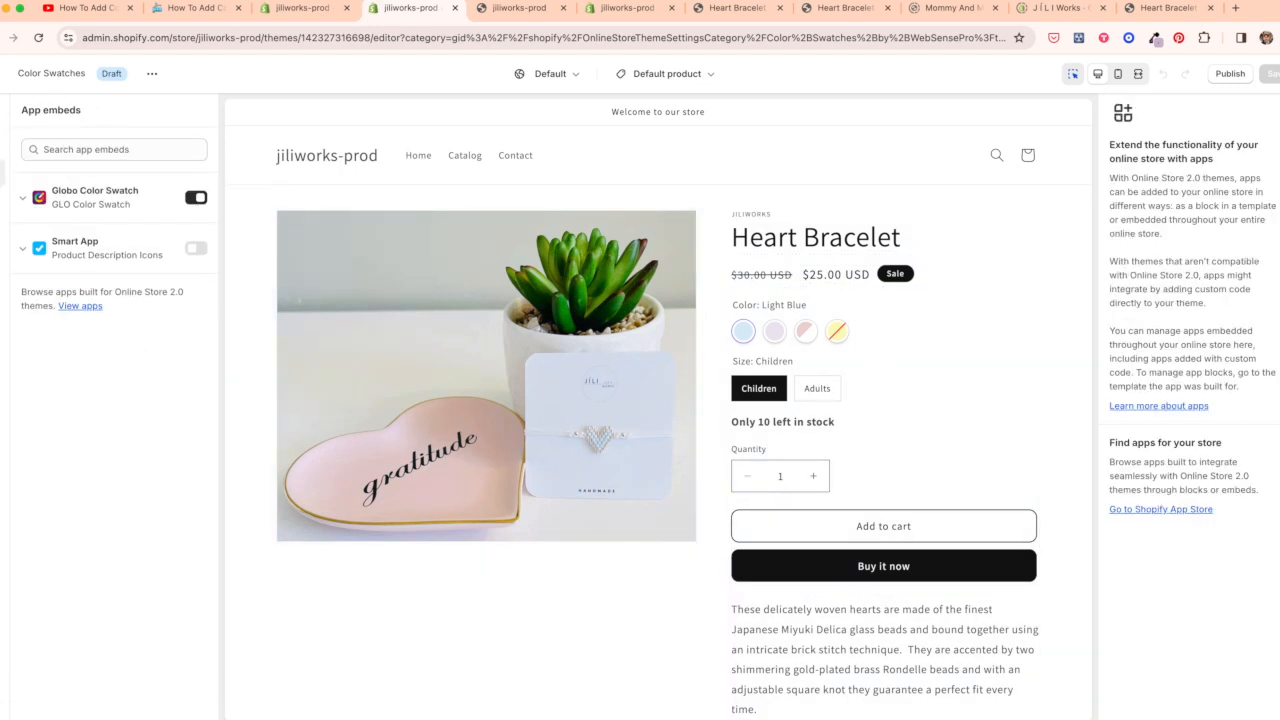
pyautogui.click(195, 199)
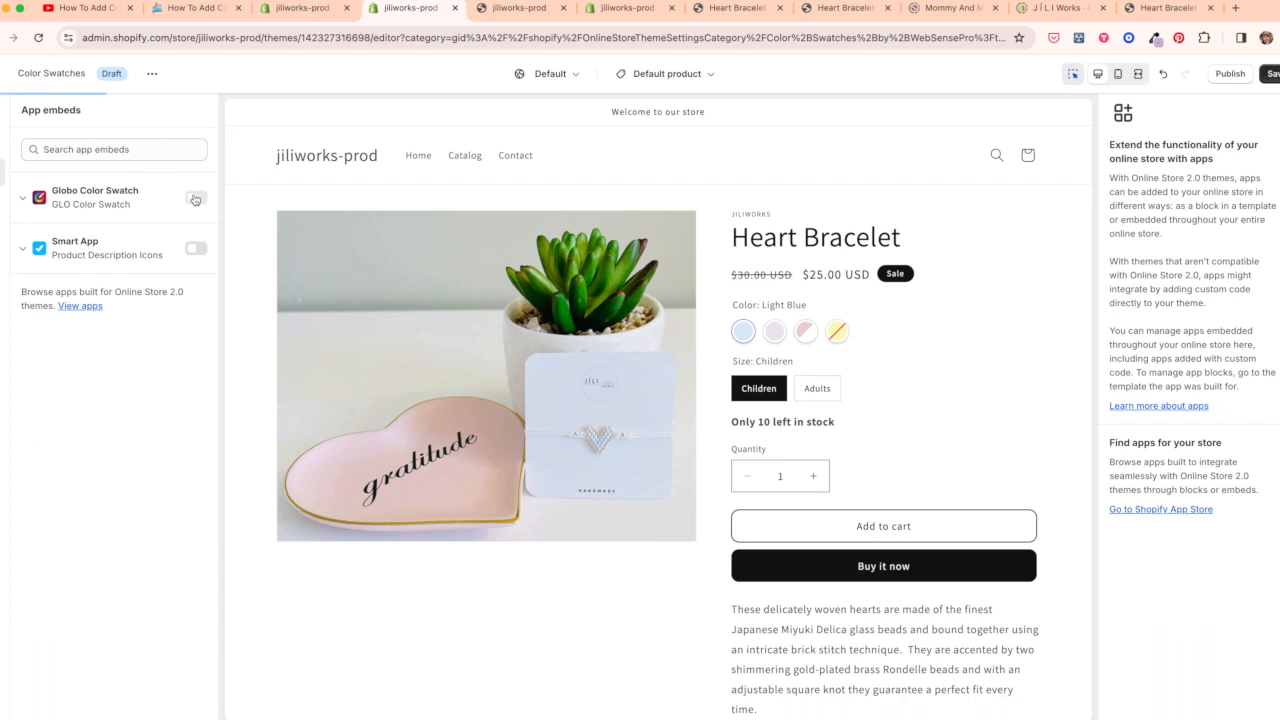
pyautogui.click(1270, 73)
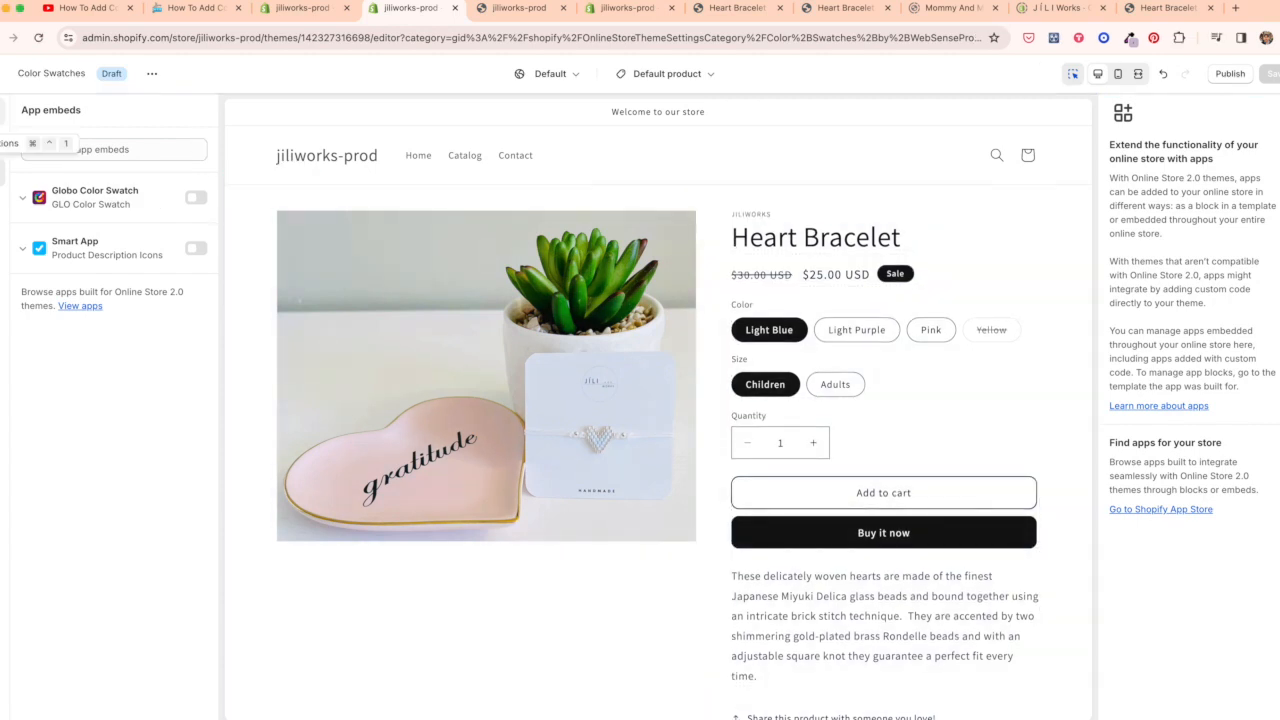
# Return to the theme settings and review the Color Swatches by WebSensePro options.
pyautogui.click(1, 111)
pyautogui.click(3, 176)
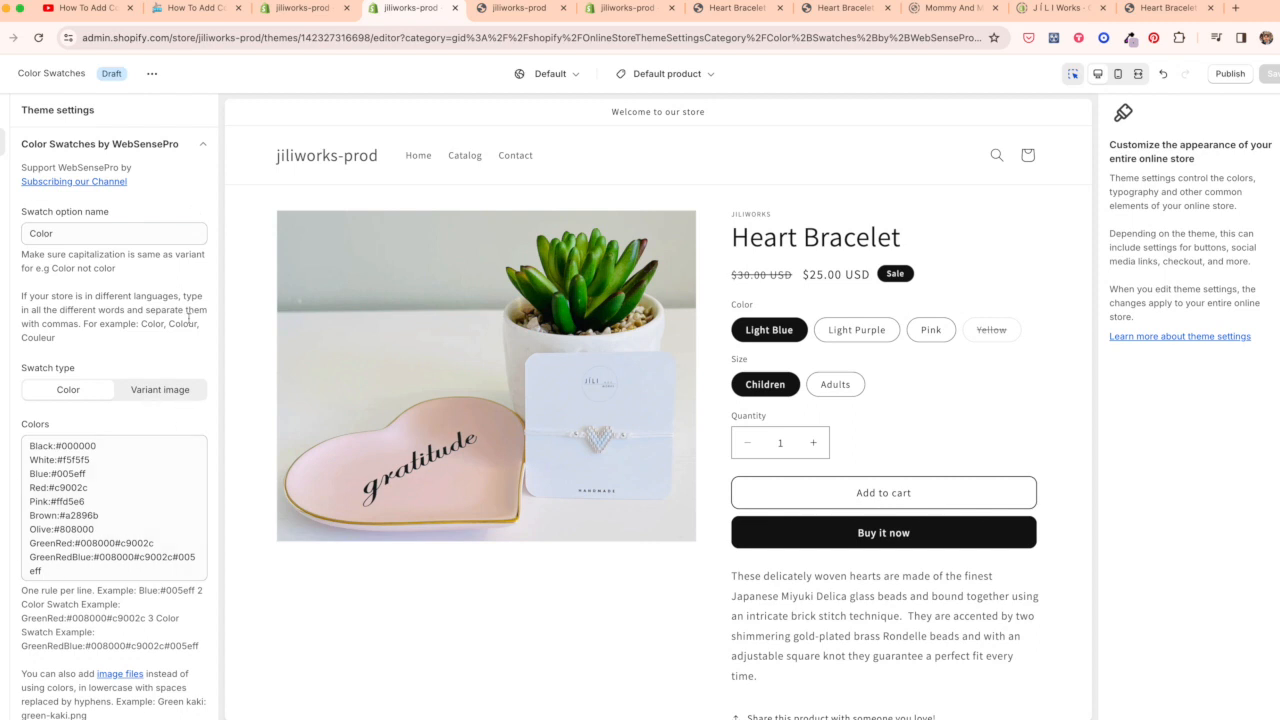
pyautogui.scroll(-5, 190, 350)
pyautogui.scroll(6, 188, 318)
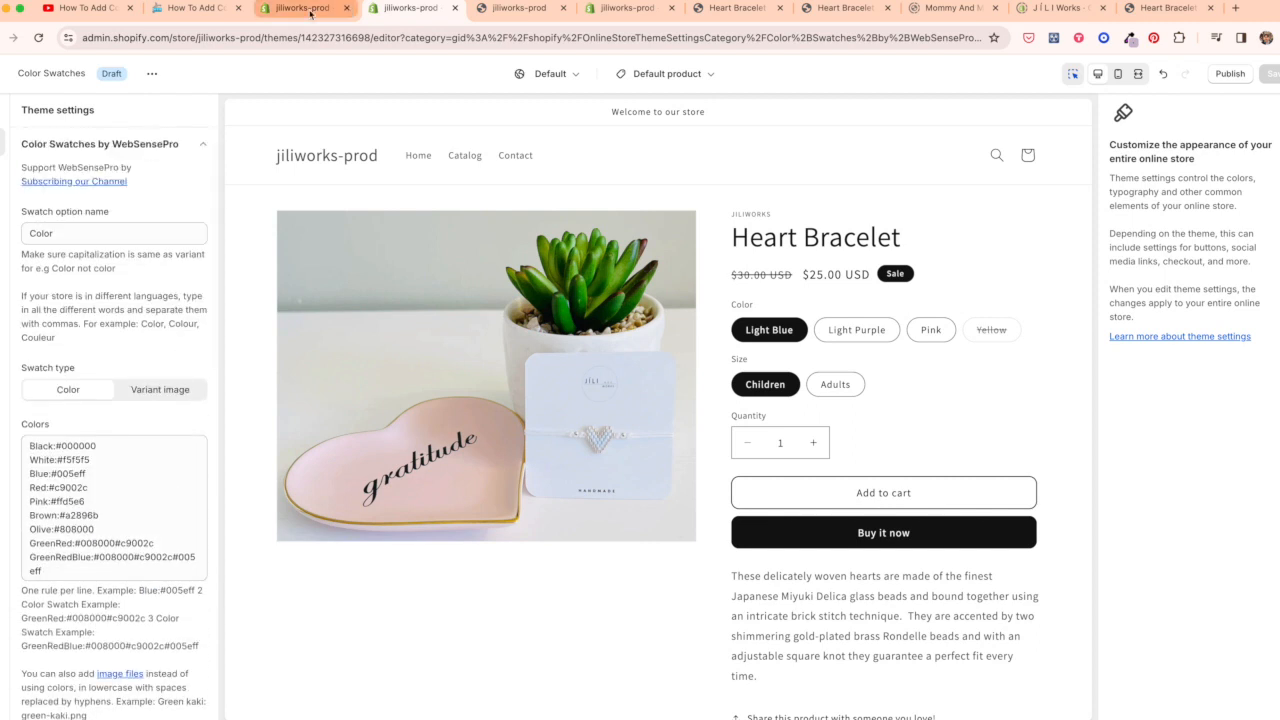
# Copy the Step 2 replacement code for product-variant-picker.liquid from the WebSensePro guide.
pyautogui.click(305, 9)
pyautogui.click(196, 8)
pyautogui.scroll(-2, 379, 426)
pyautogui.click(271, 423)
pyautogui.scroll(-4, 271, 423)
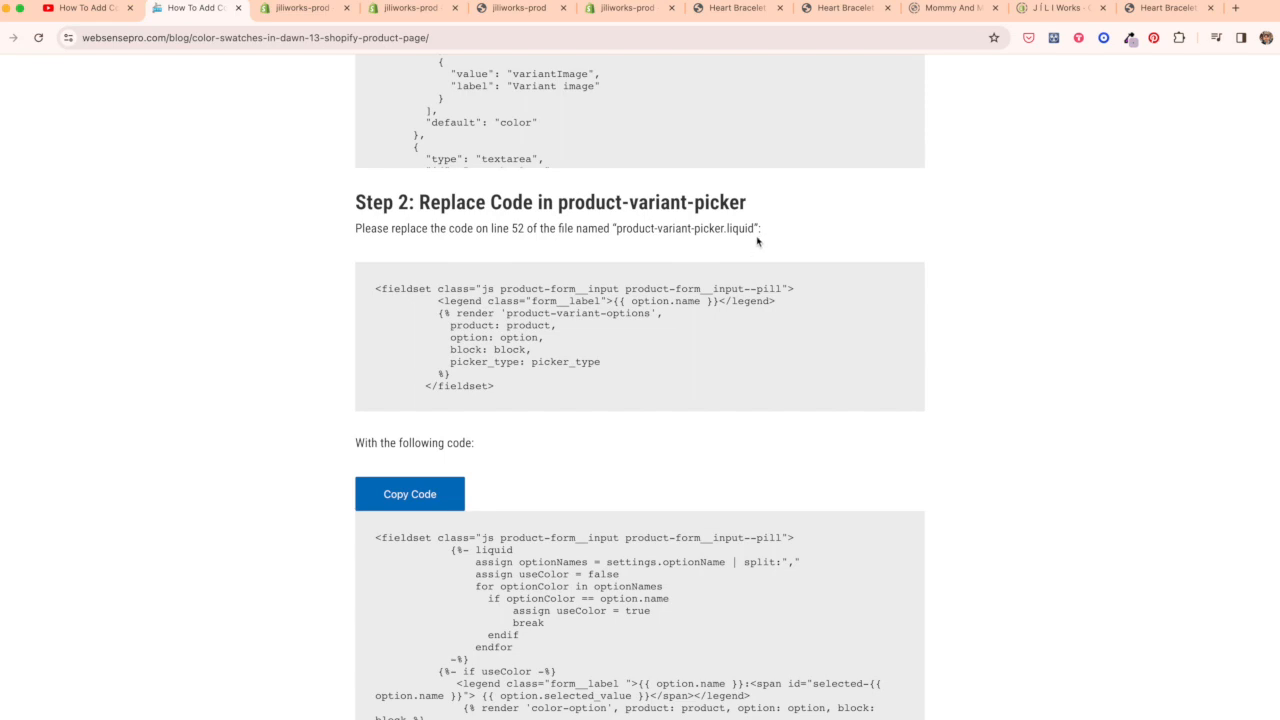
pyautogui.moveTo(757, 229); pyautogui.dragTo(614, 229)
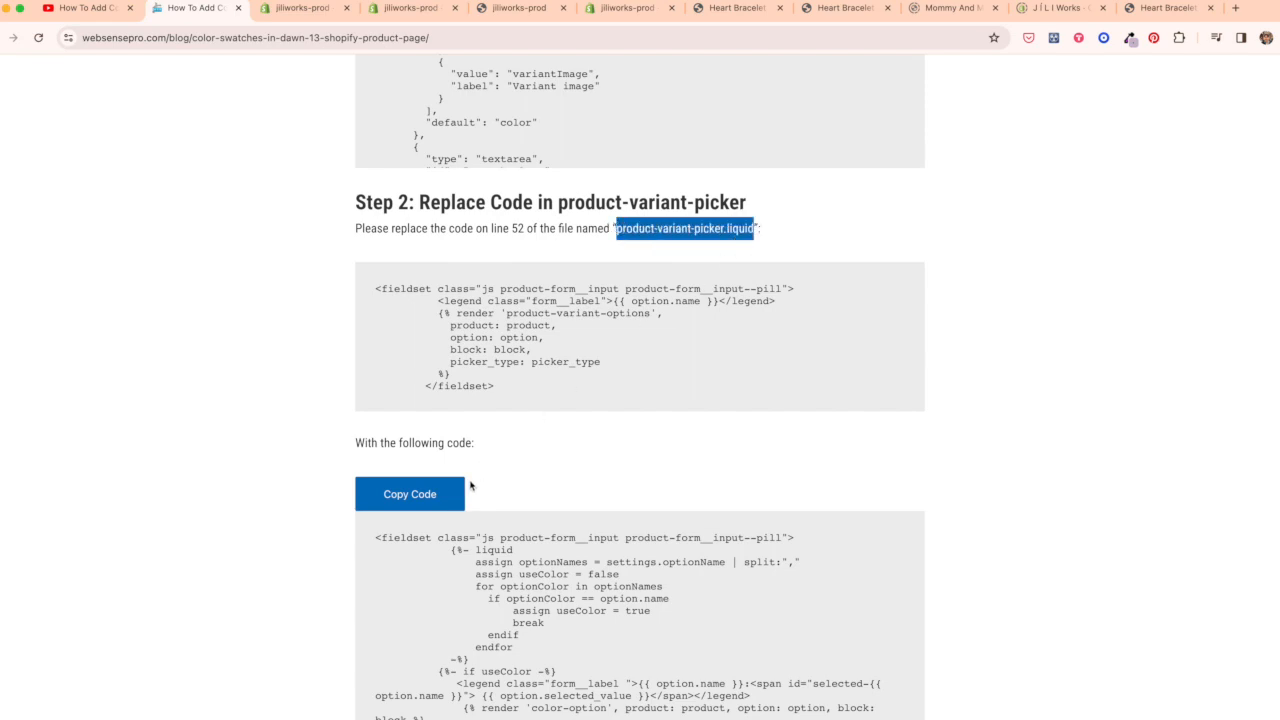
pyautogui.click(427, 498)
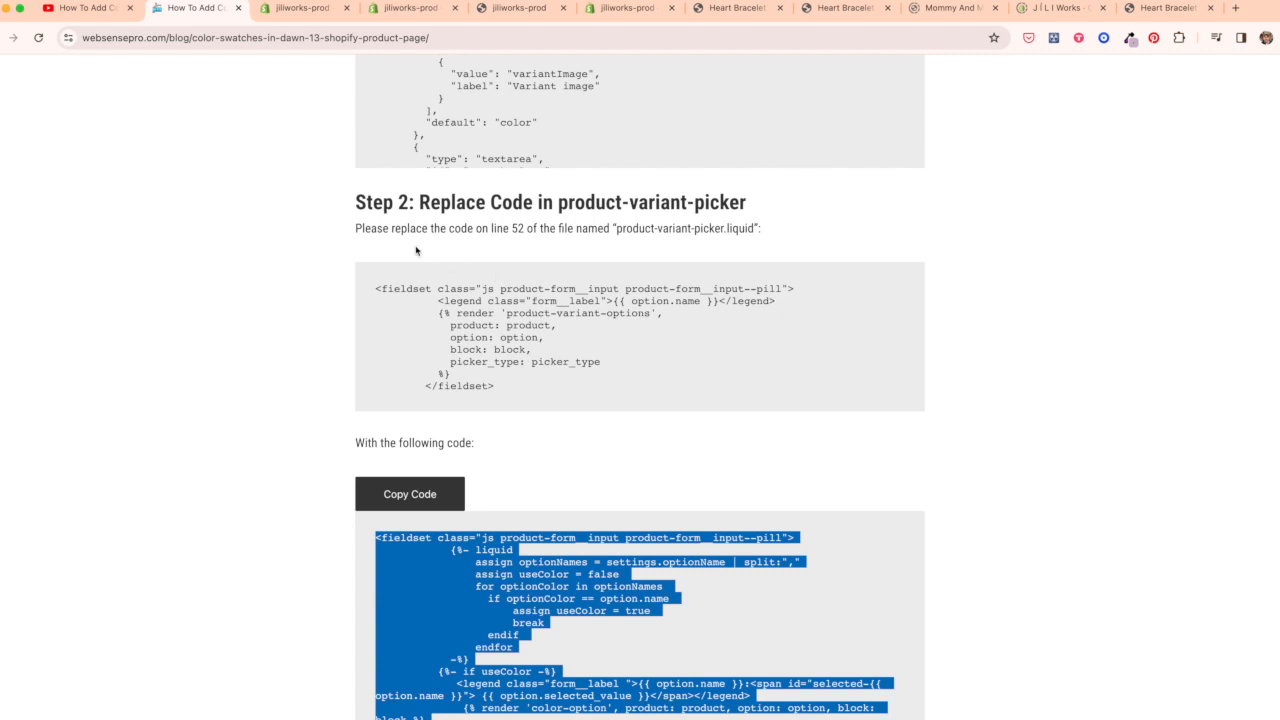
# Examine the guide's Step 2 instructions, comparing the original fieldset block from line 52 with the full replacement block.
pyautogui.moveTo(361, 229); pyautogui.dragTo(459, 229)
pyautogui.click(533, 250)
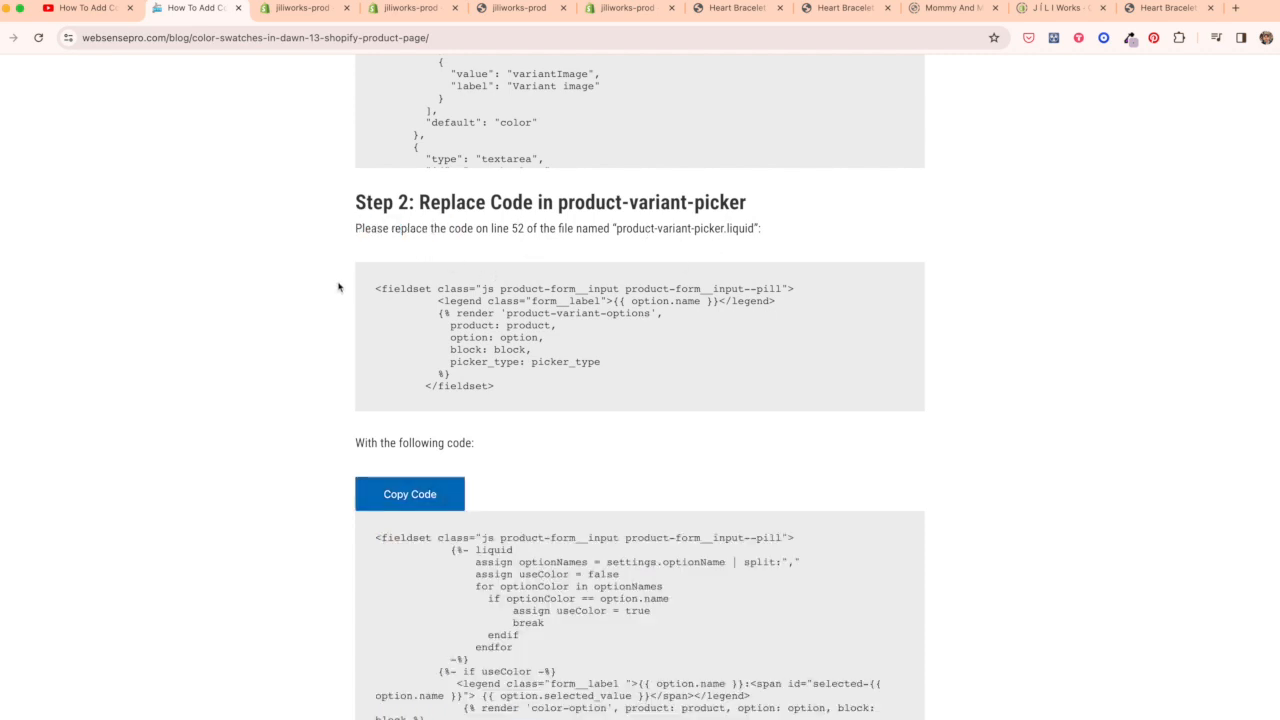
pyautogui.moveTo(375, 289); pyautogui.dragTo(502, 426)
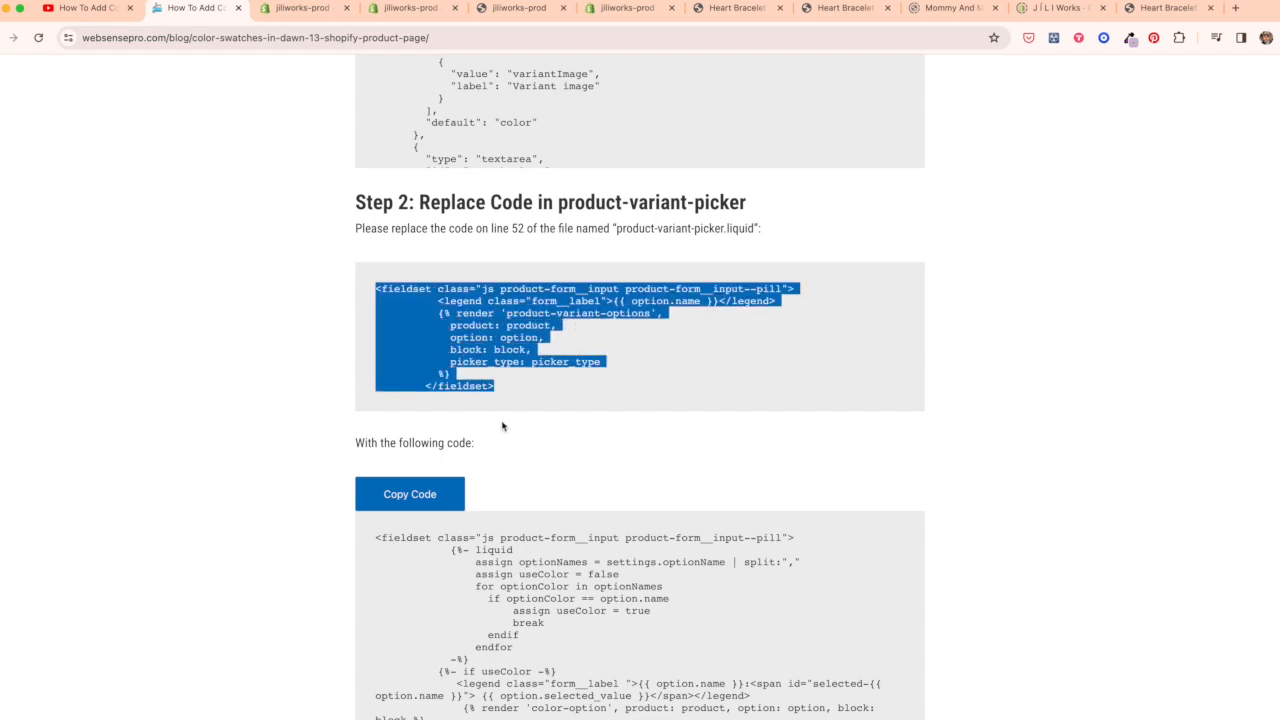
pyautogui.click(410, 289)
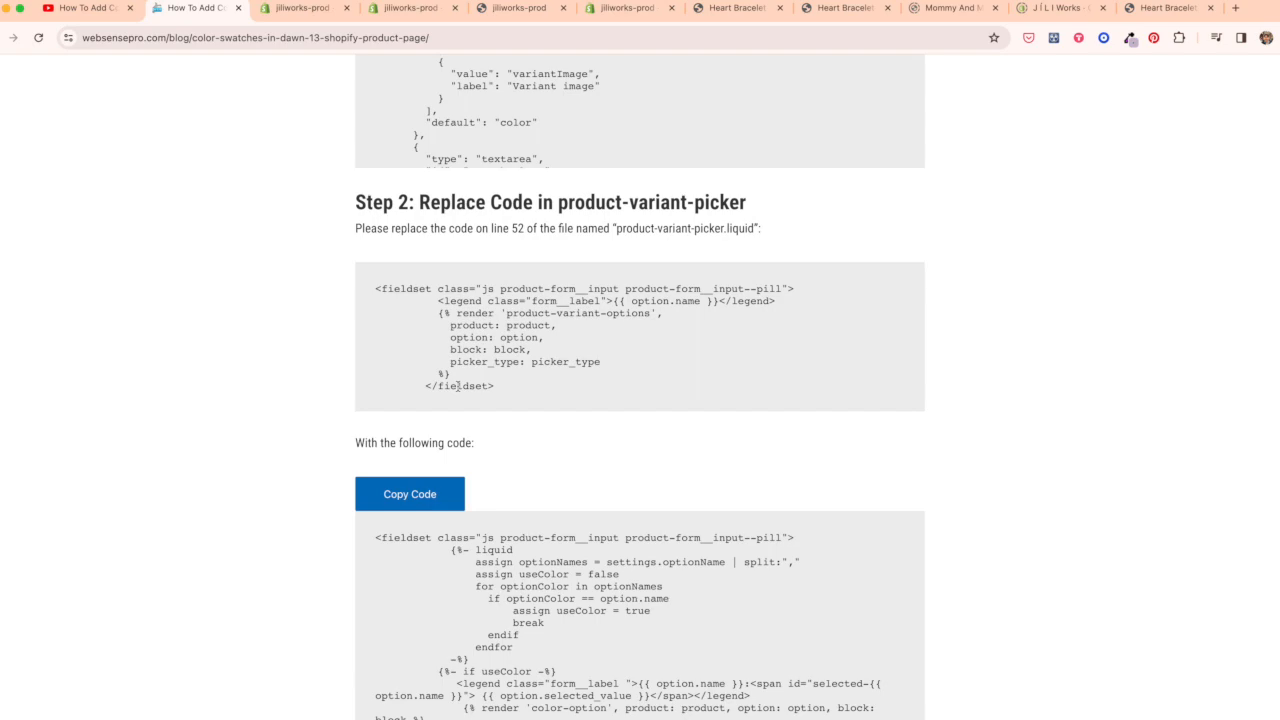
pyautogui.moveTo(513, 397); pyautogui.dragTo(360, 266)
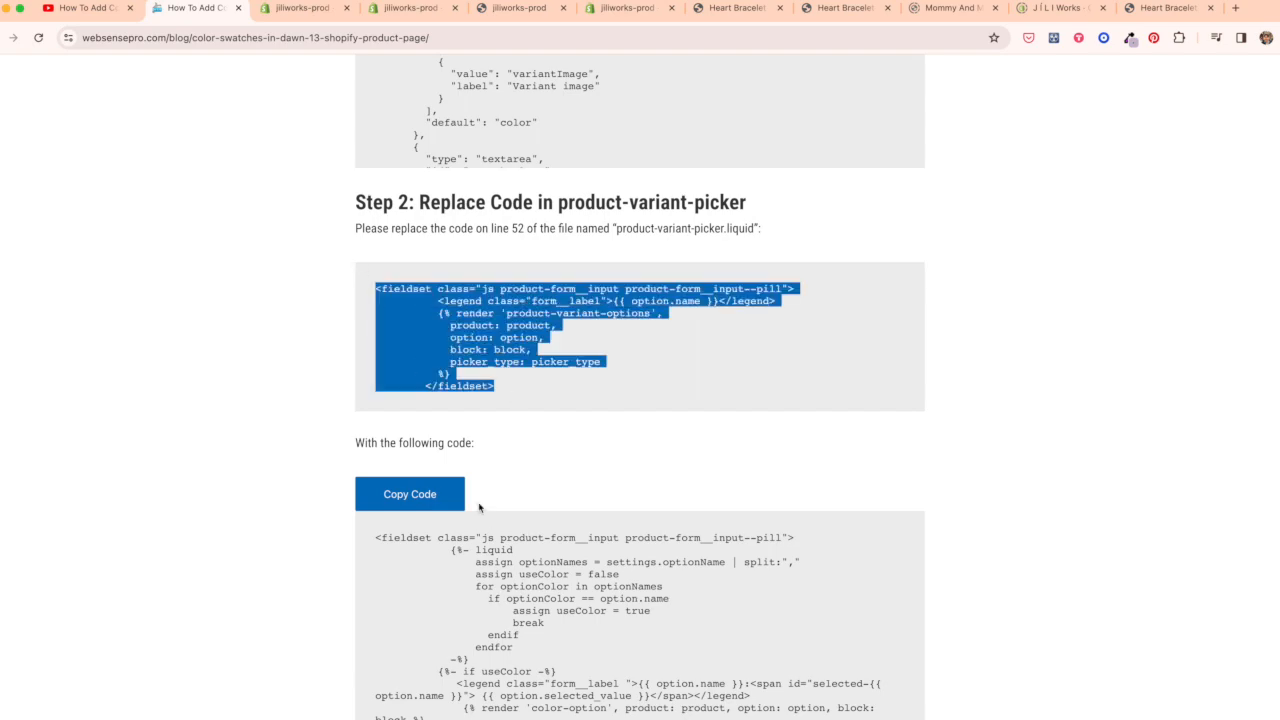
pyautogui.scroll(-5, 481, 509)
pyautogui.scroll(2, 485, 533)
pyautogui.moveTo(379, 187); pyautogui.dragTo(432, 185)
pyautogui.moveTo(516, 443); pyautogui.dragTo(405, 437)
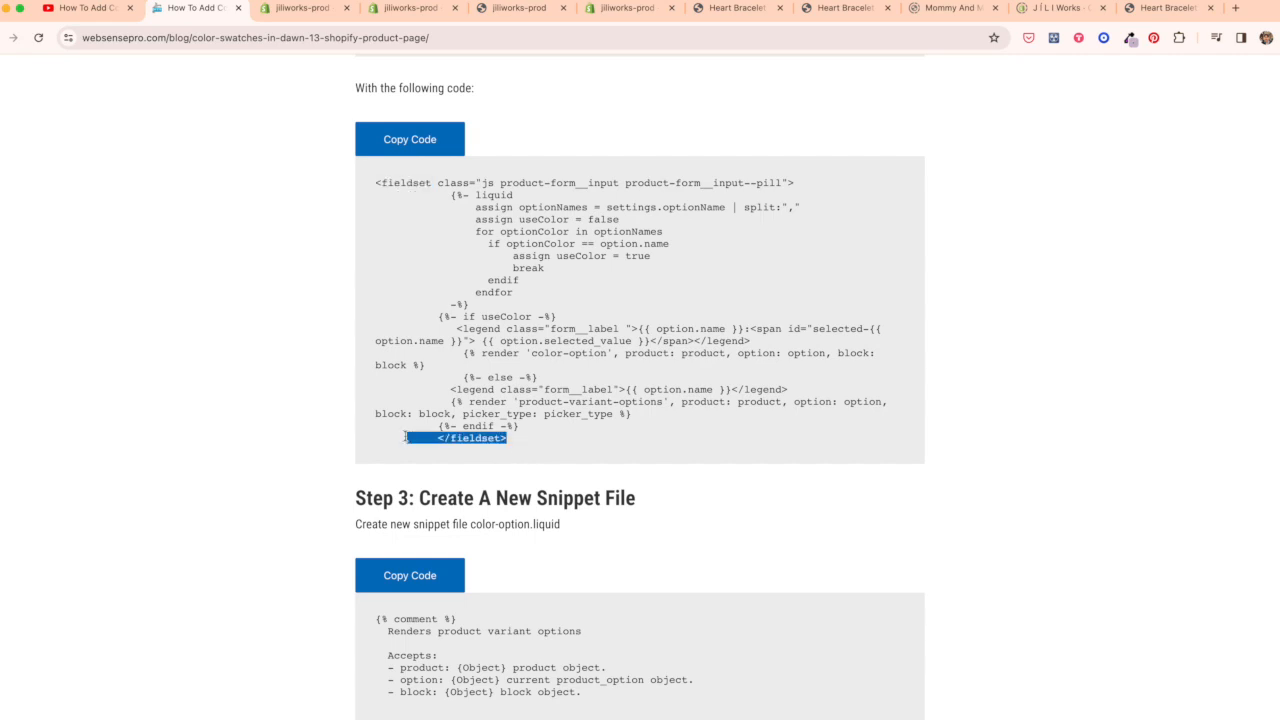
# Find product-variant-picker.liquid with a file search for "product-v" in the Color Swatches code editor and open it.
pyautogui.click(306, 10)
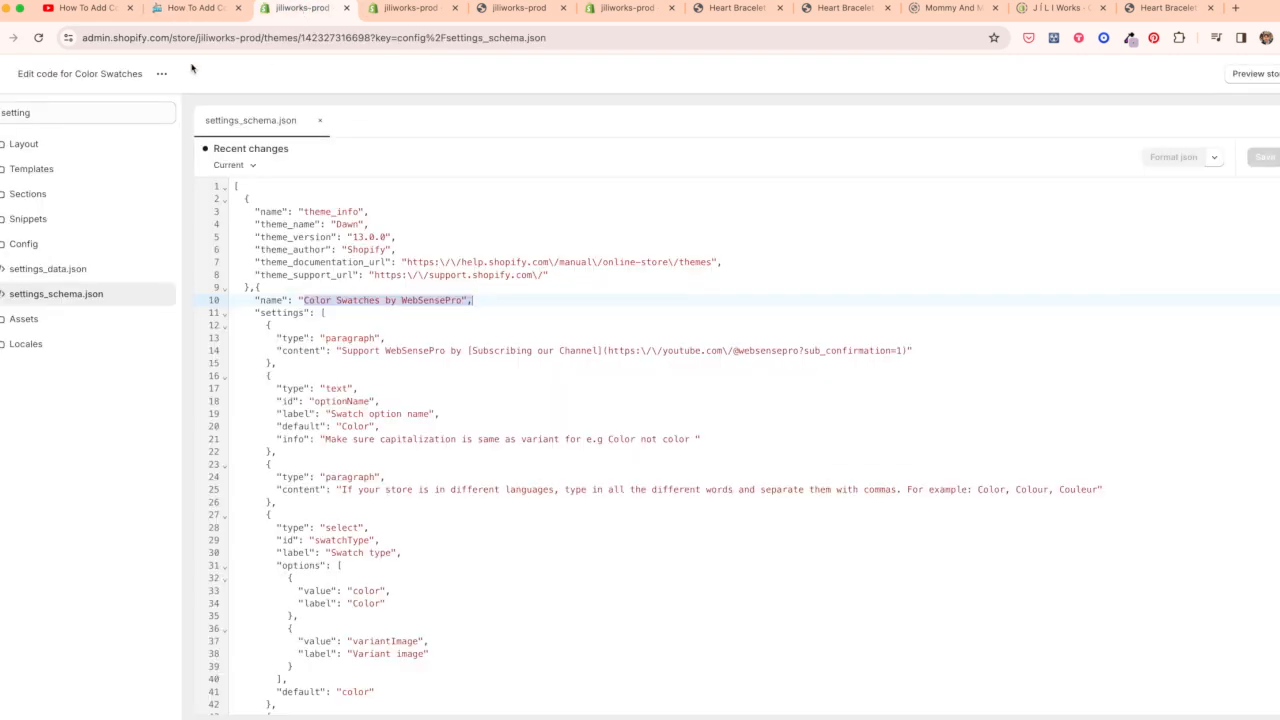
pyautogui.click(177, 10)
pyautogui.scroll(5, 546, 227)
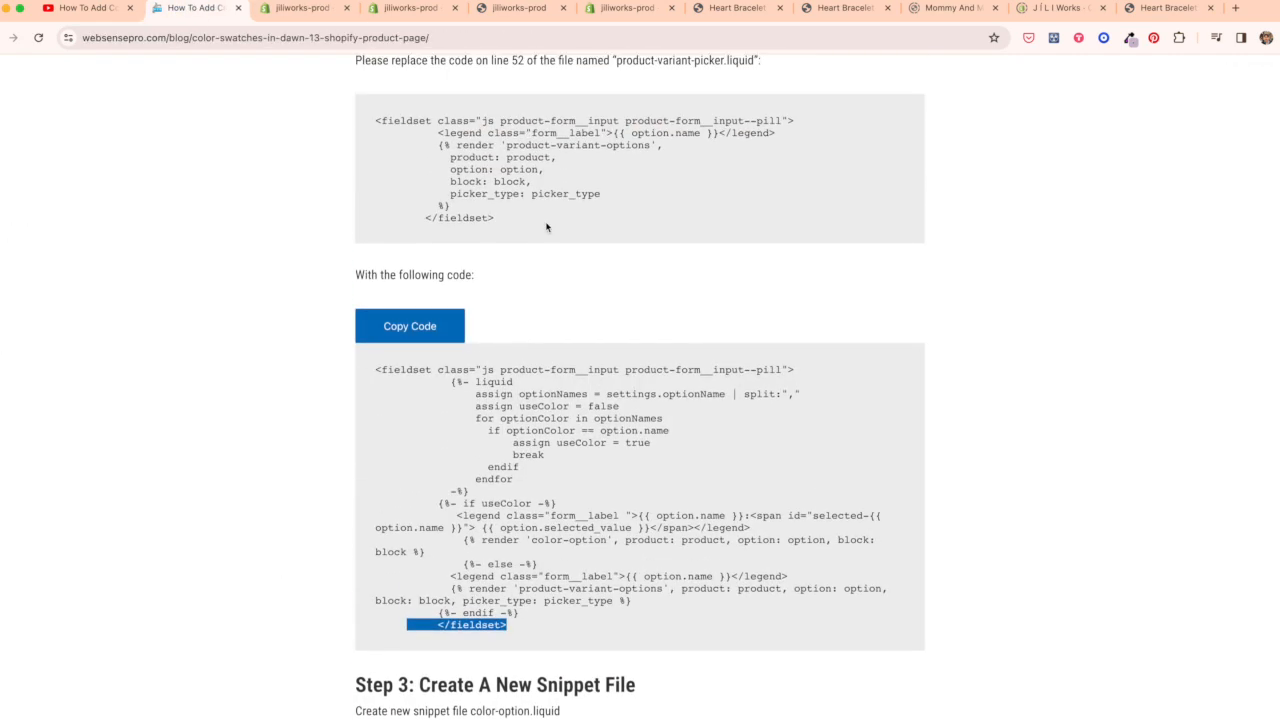
pyautogui.click(288, 10)
pyautogui.click(100, 101)
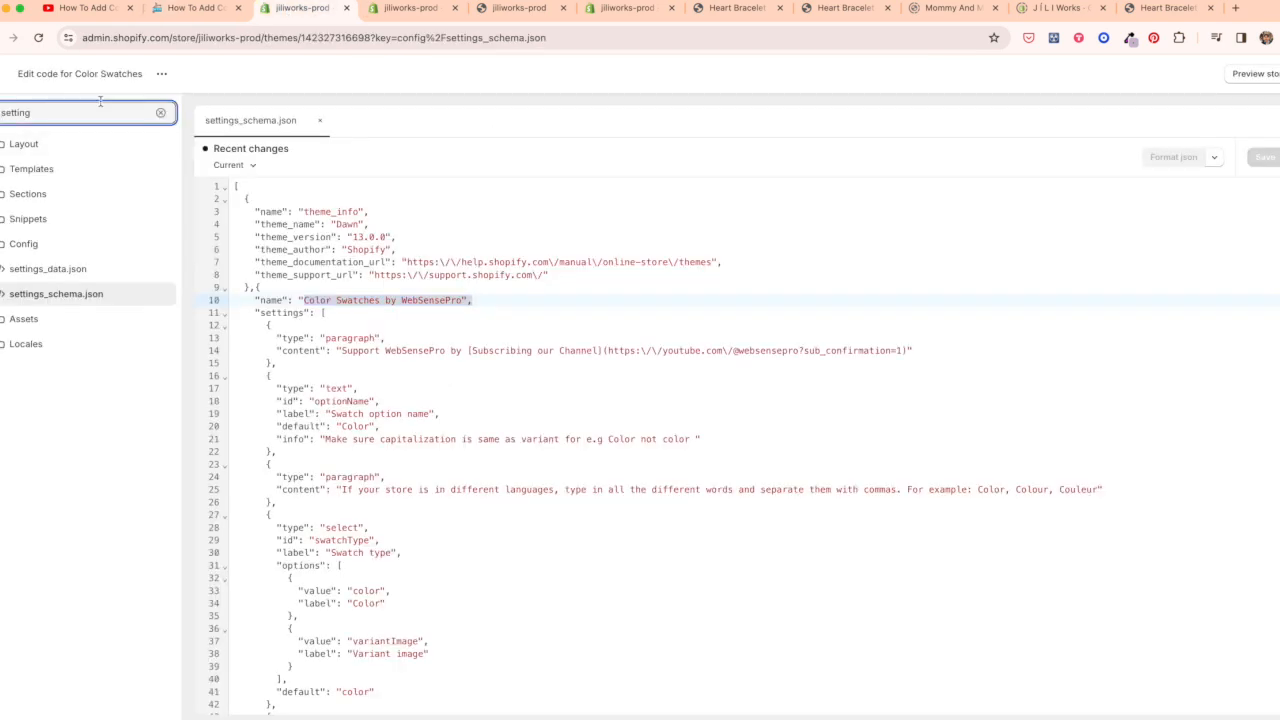
pyautogui.press('super+a')
pyautogui.write('pr')
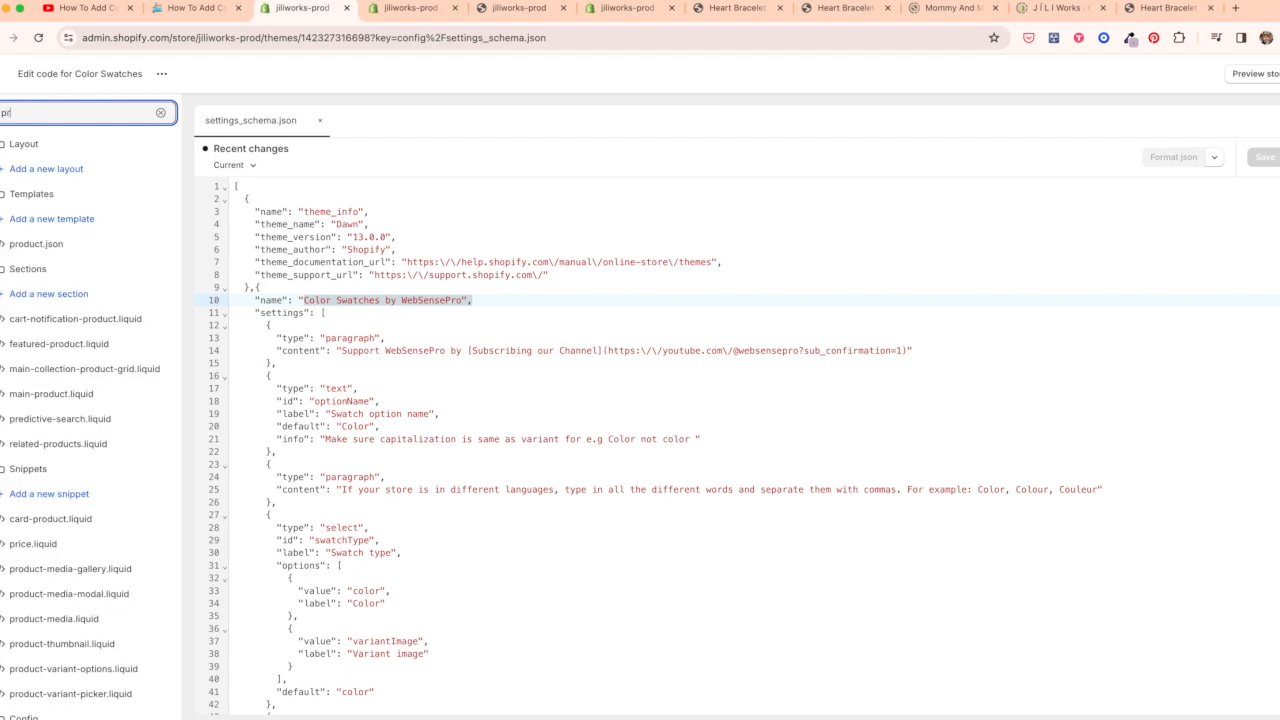
pyautogui.write('oduct-v')
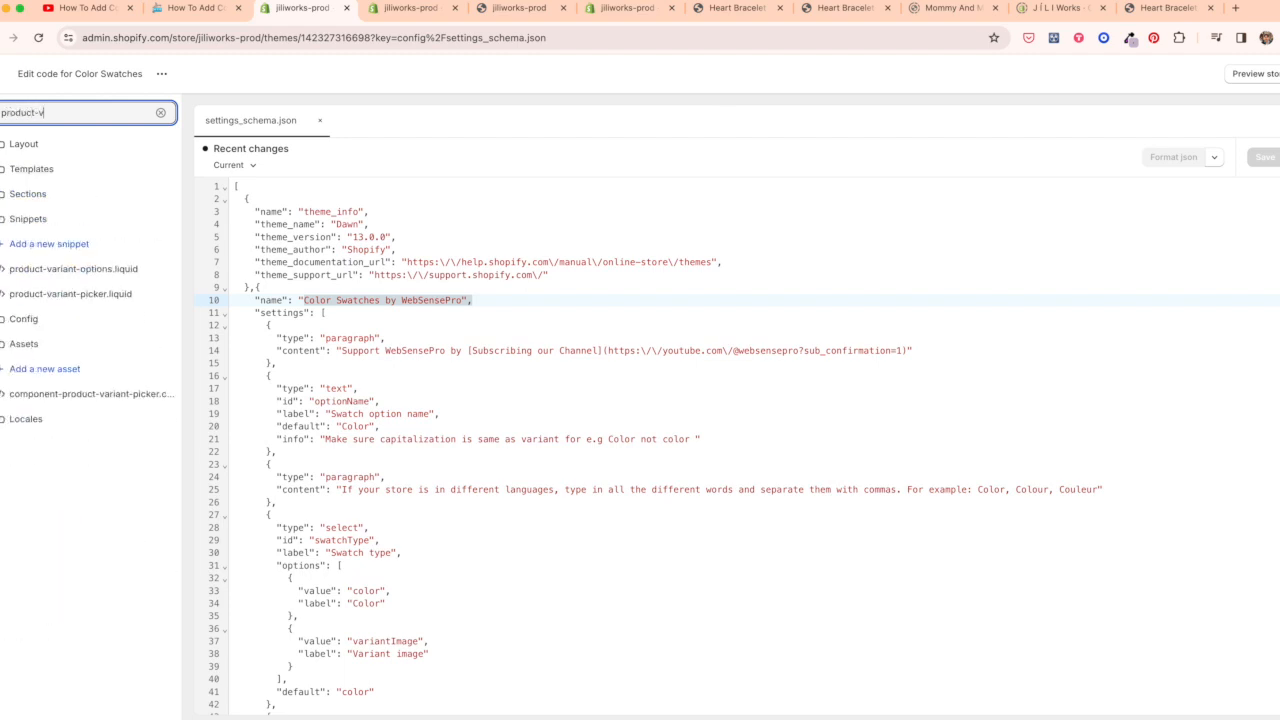
pyautogui.click(45, 297)
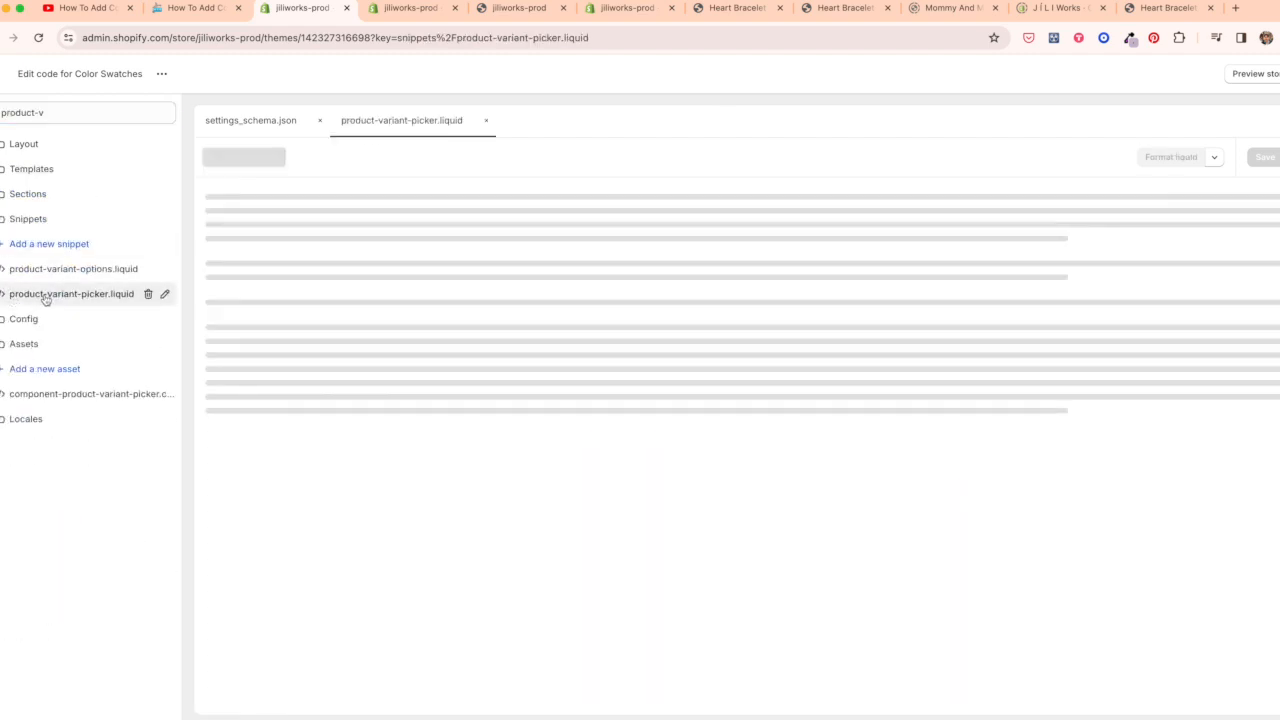
# Comment out the original fieldset block on lines 52 to 60, under the 'button' picker type, in product-variant-picker.liquid.
pyautogui.scroll(-10, 345, 467)
pyautogui.scroll(-1, 345, 467)
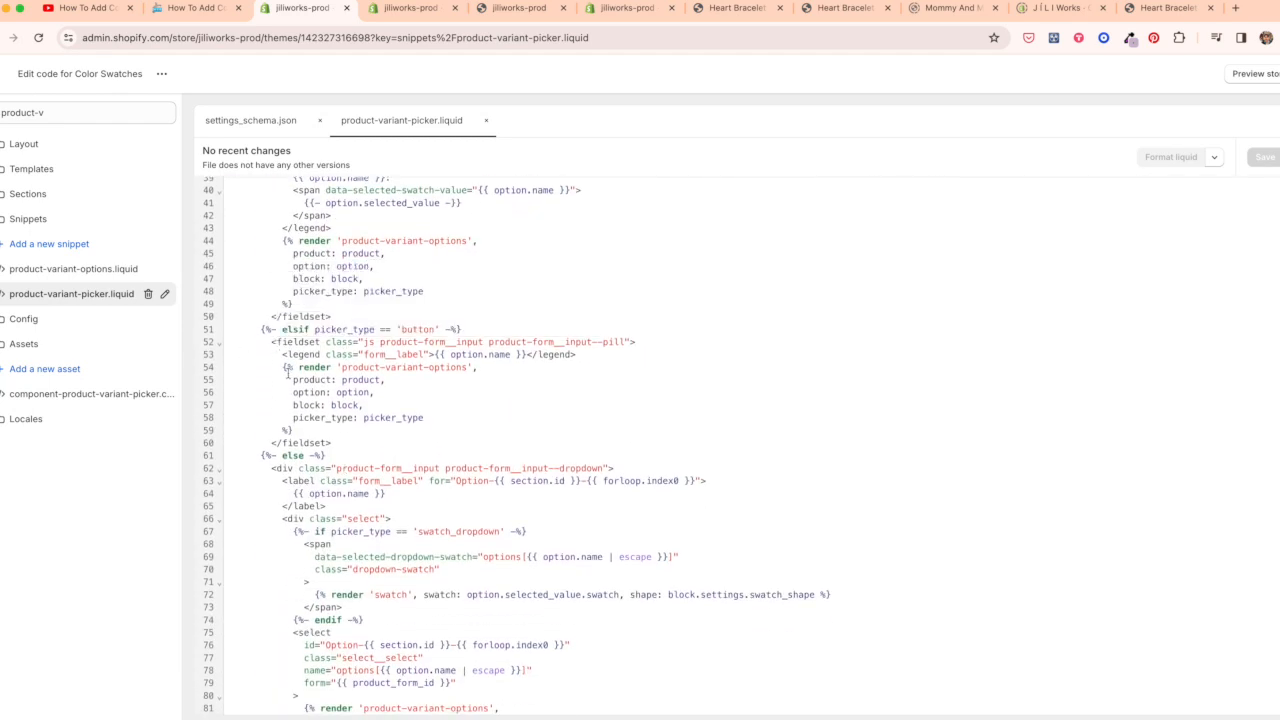
pyautogui.moveTo(340, 440); pyautogui.dragTo(240, 341)
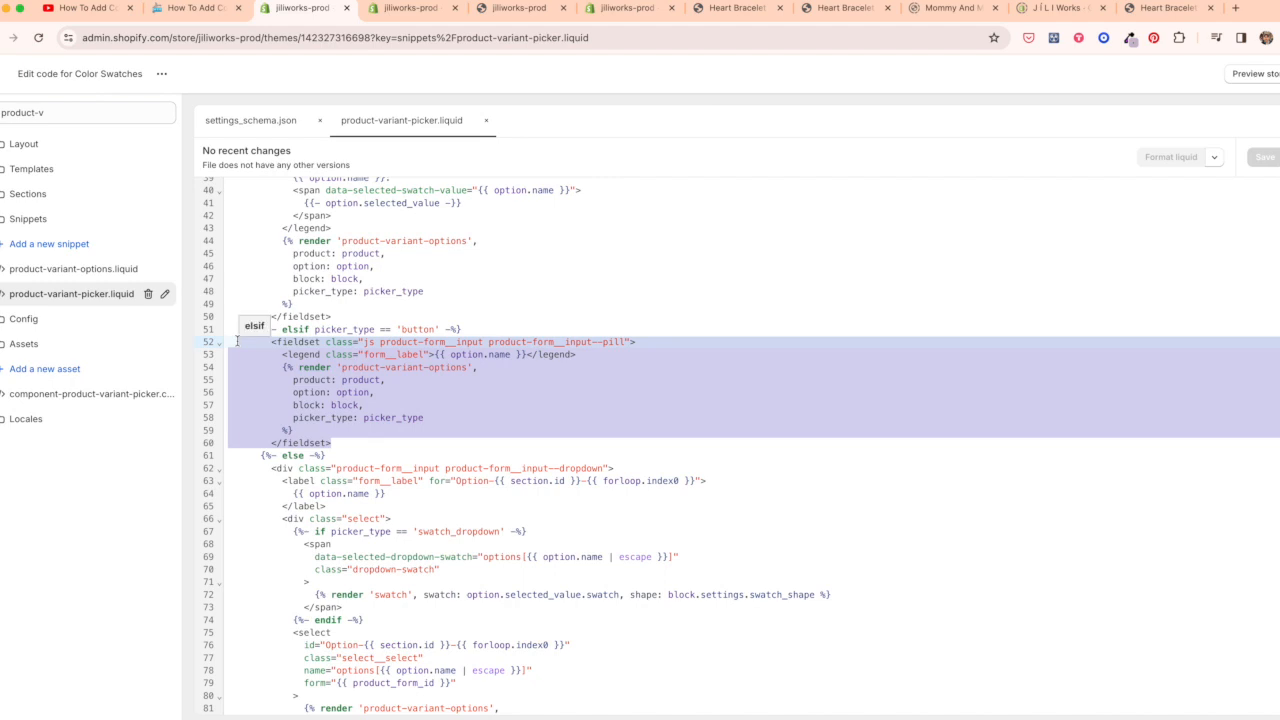
pyautogui.press('super+slash')
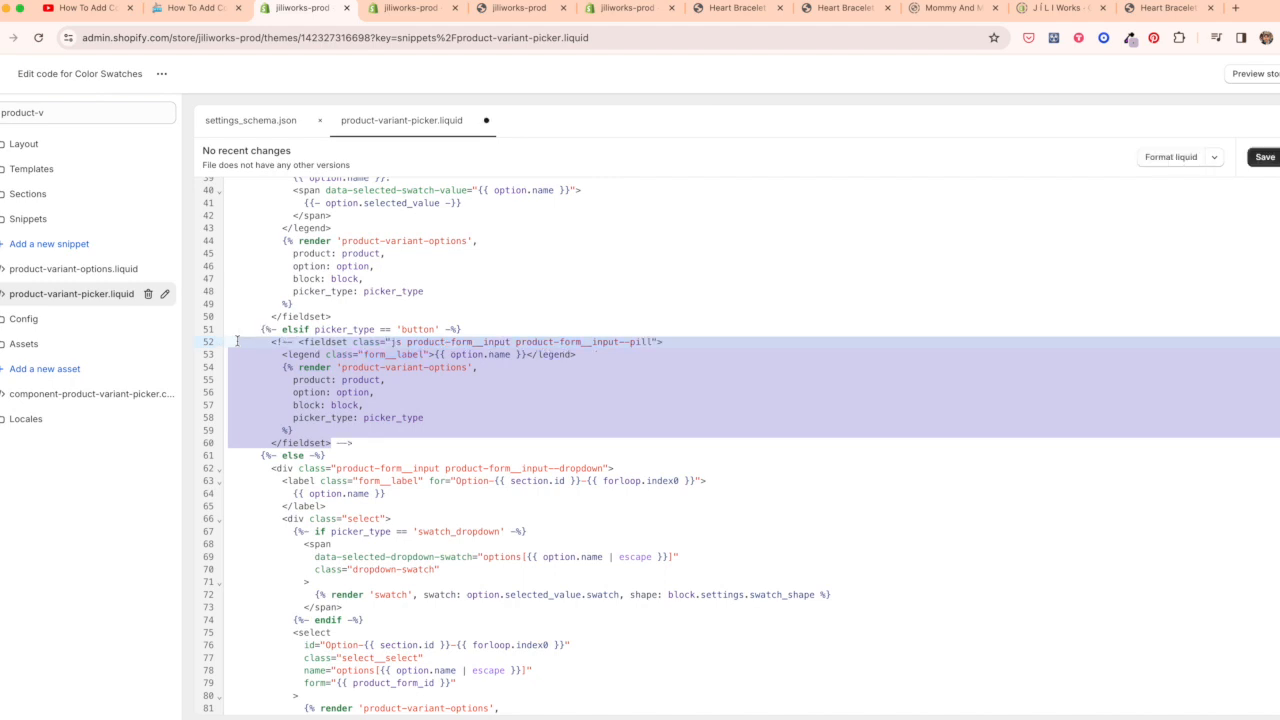
pyautogui.click(358, 442)
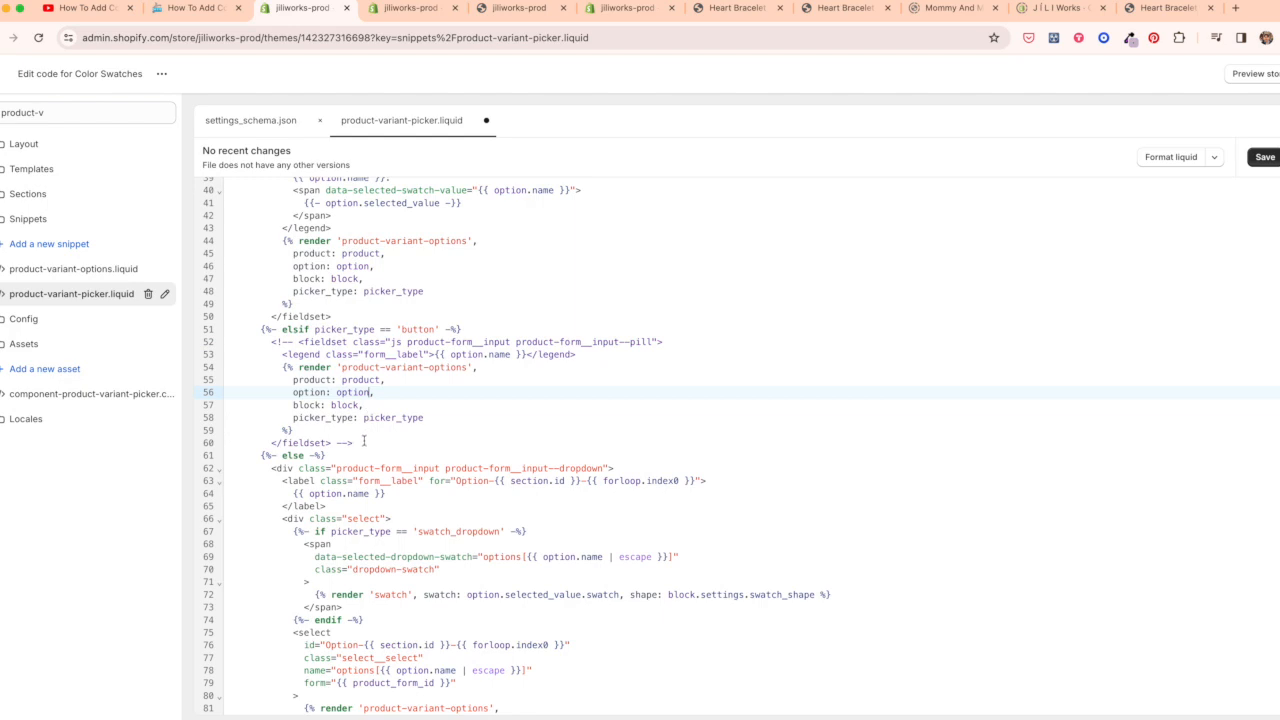
pyautogui.moveTo(358, 442); pyautogui.dragTo(241, 340)
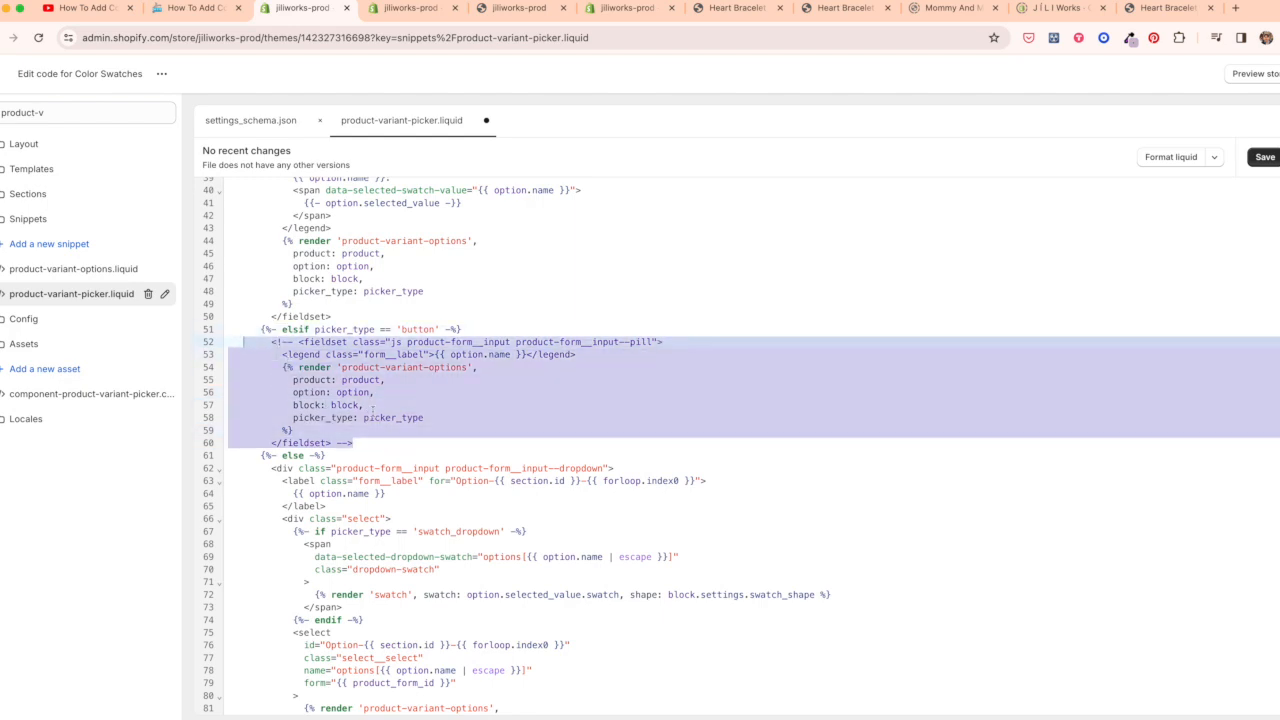
# Paste the copied Step 2 fieldset code directly below the commented-out block, save product-variant-picker.liquid and return to the theme editor.
pyautogui.click(375, 447)
pyautogui.write('<fieldset class="js product-form__input product-form__input--pill"> {%- liquid assign optionNames = settings.optionName | split:"," assign useColor = false for optionColor in optionNames if optionColor == option.name assign useColor = true break endif endfor -%} {%- if useColor -%} <legend class="form__label ">{{ option.name }}:<span id="selected-{{ option.name }}"> {{ option.selected_value }}</span></legend> {% render \'color-option\', product: product, option: option, block: block %} {%- else -%} <legend class="form__label">{{ option.name }}</legend> {% render \'product-variant-options\', product: product, option: option, block: block, picker_type: picker_type %} {%- endif -%} </fieldset>')
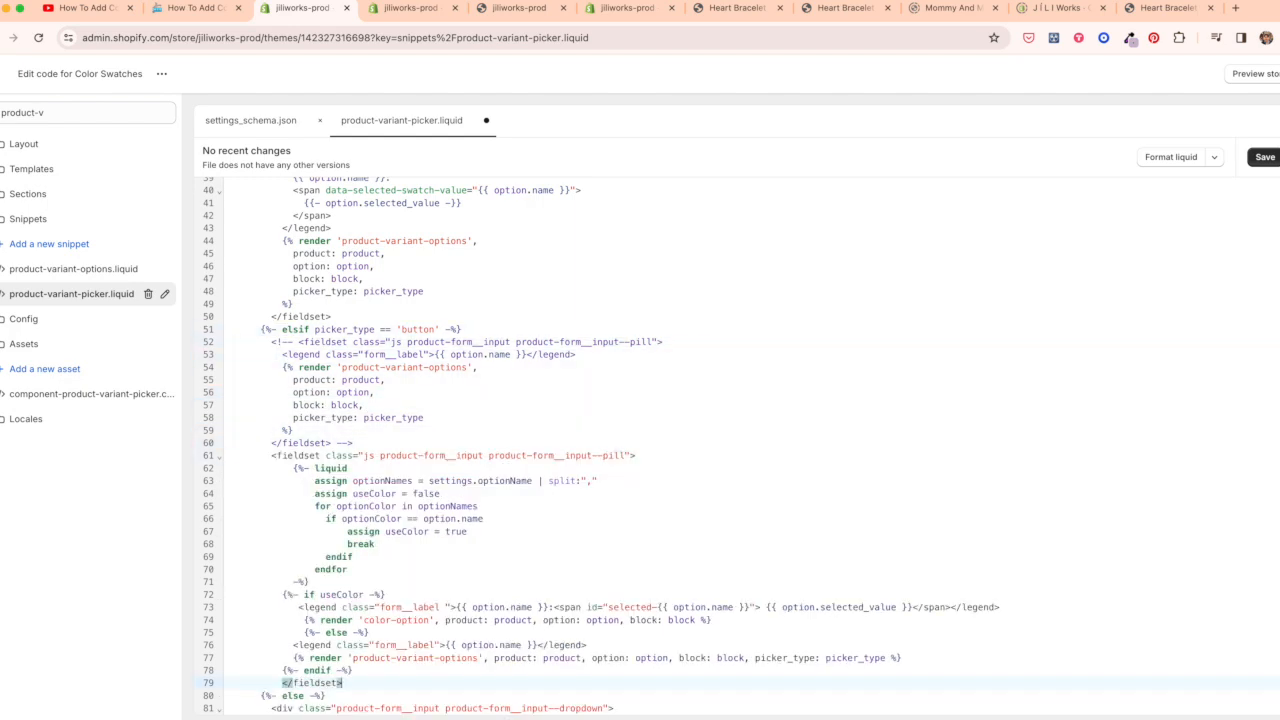
pyautogui.scroll(-1, 355, 654)
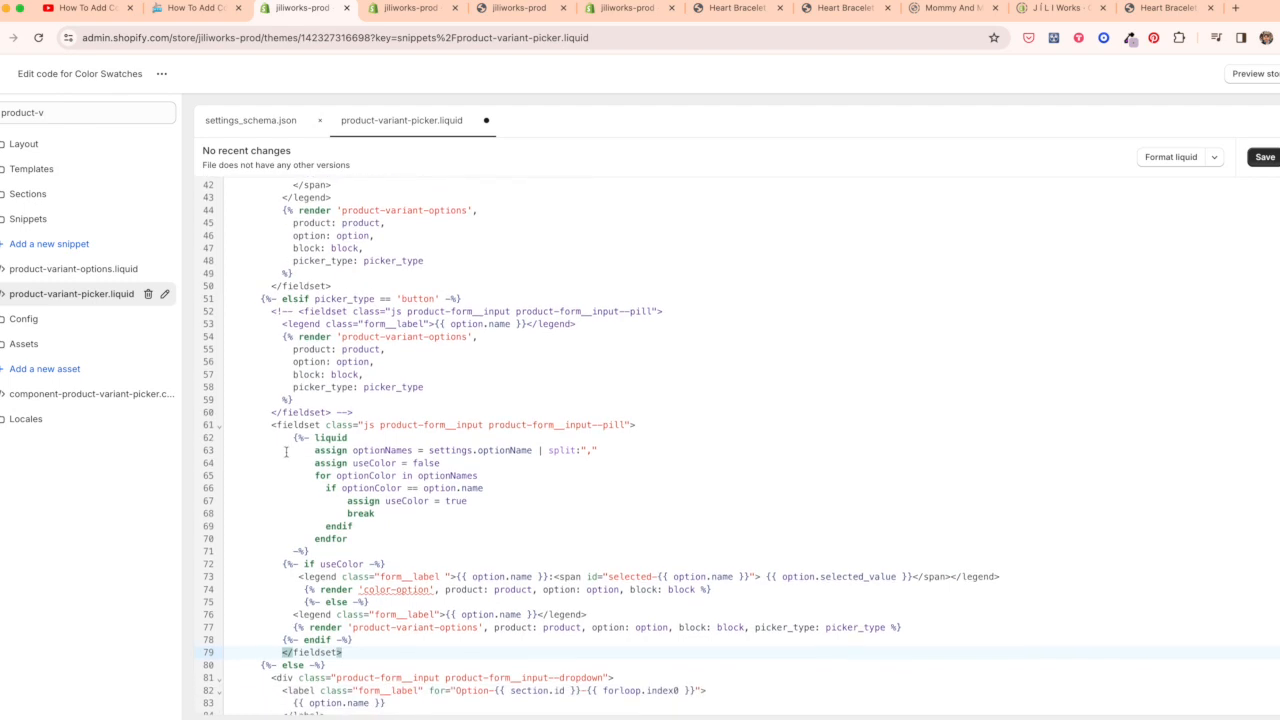
pyautogui.moveTo(355, 654); pyautogui.dragTo(258, 424)
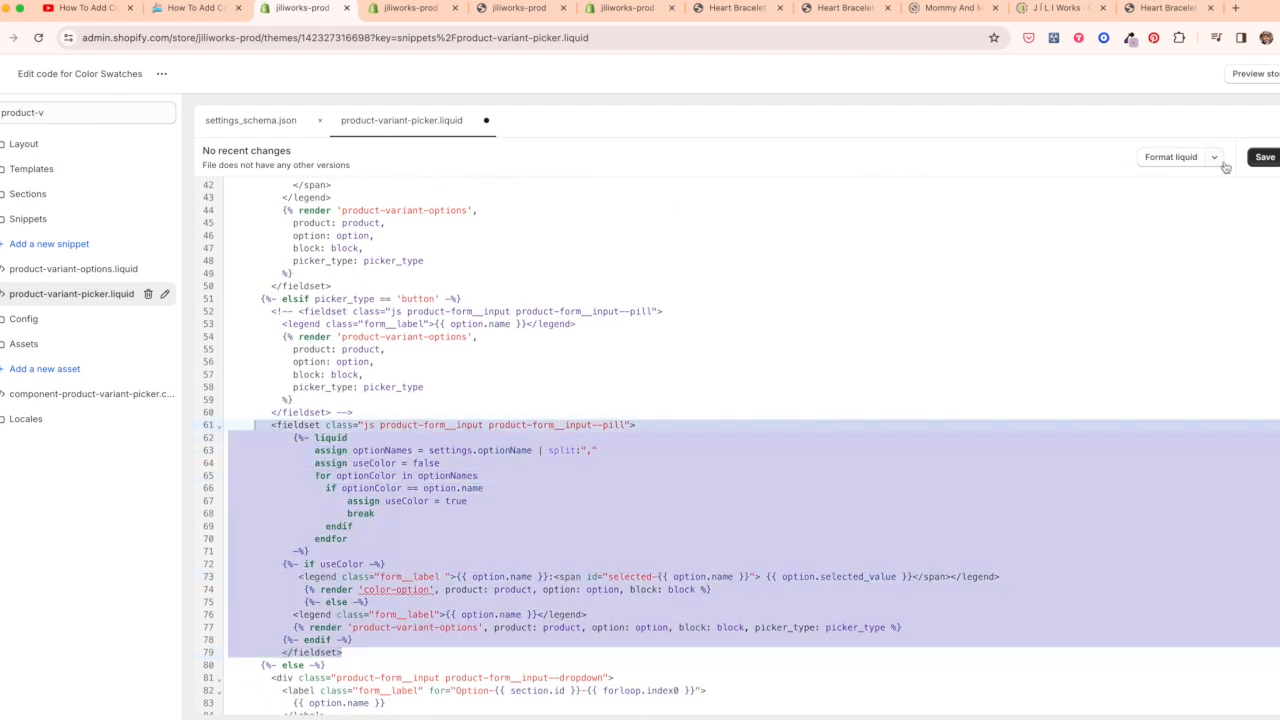
pyautogui.click(1264, 159)
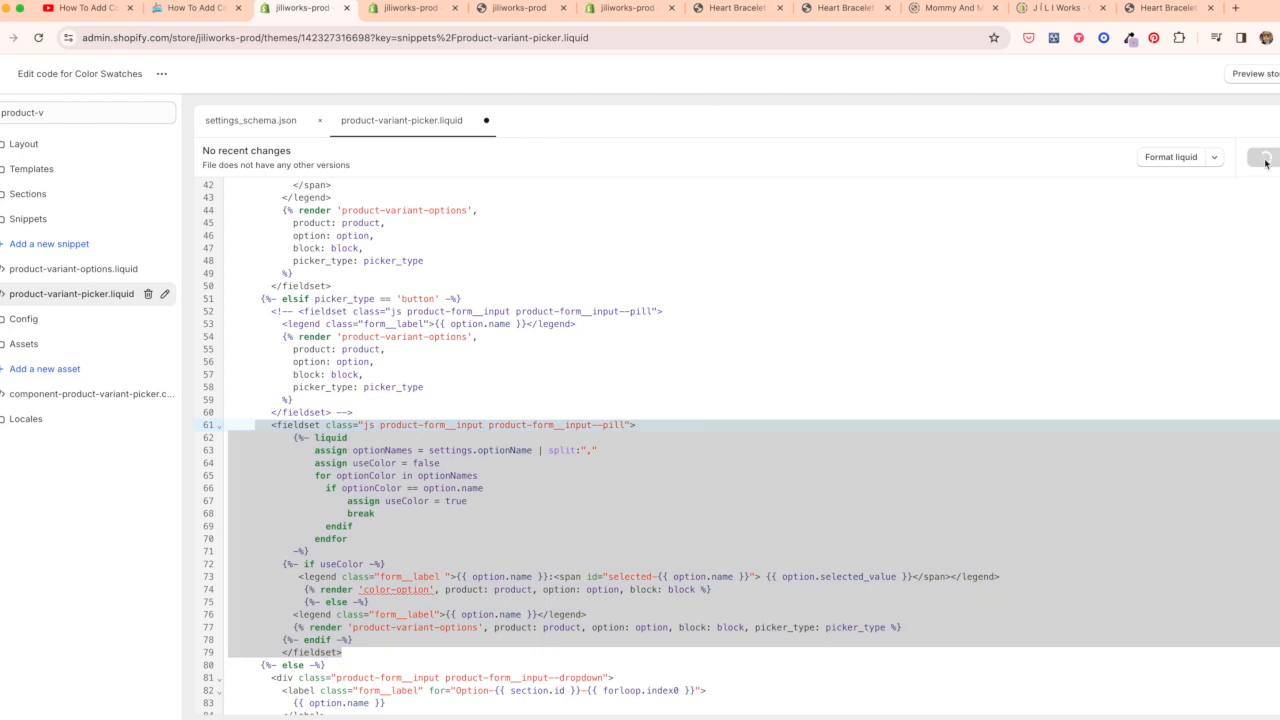
pyautogui.click(407, 13)
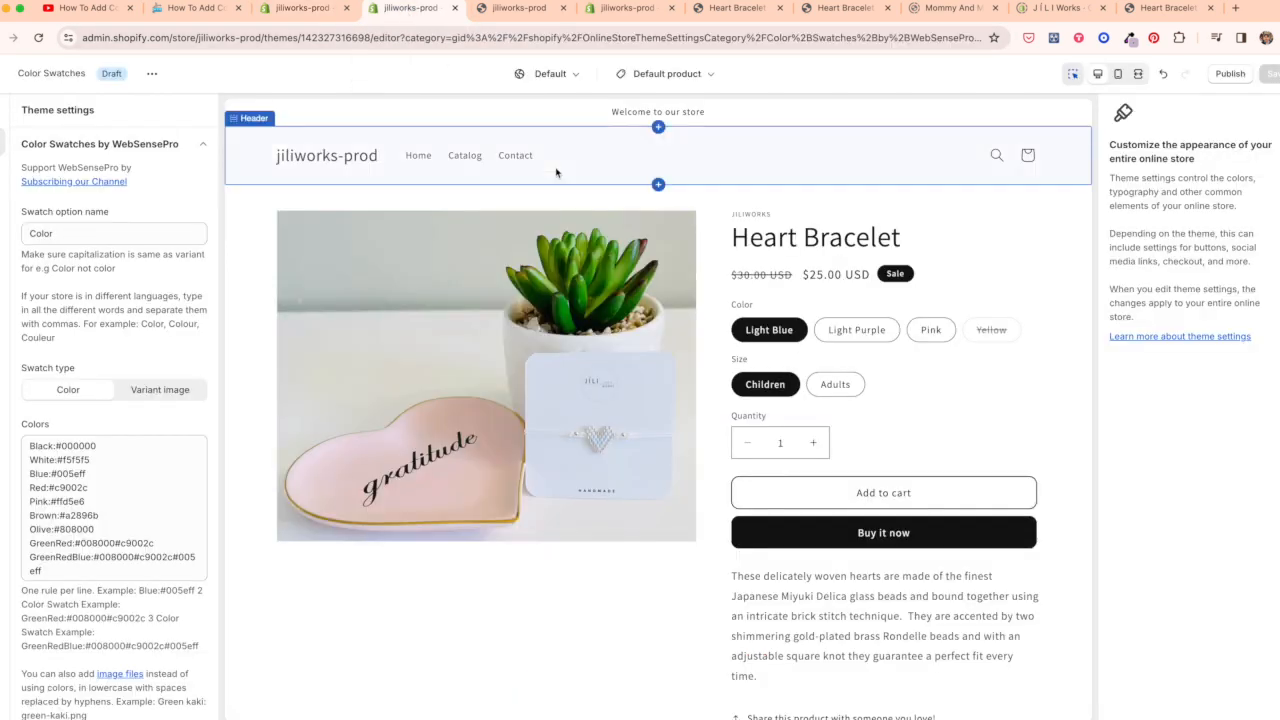
# Reload the theme editor and check the Color option in the Heart Bracelet preview.
pyautogui.press('super+r')
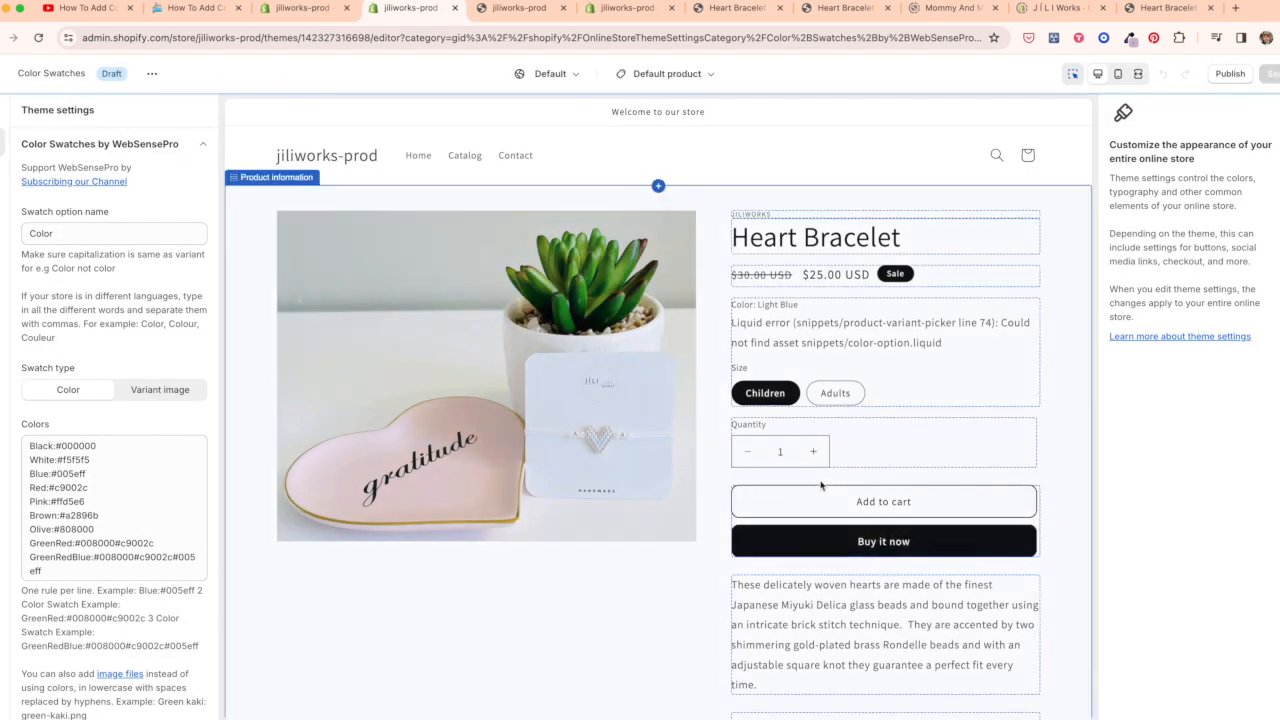
pyautogui.moveTo(950, 349); pyautogui.dragTo(730, 320)
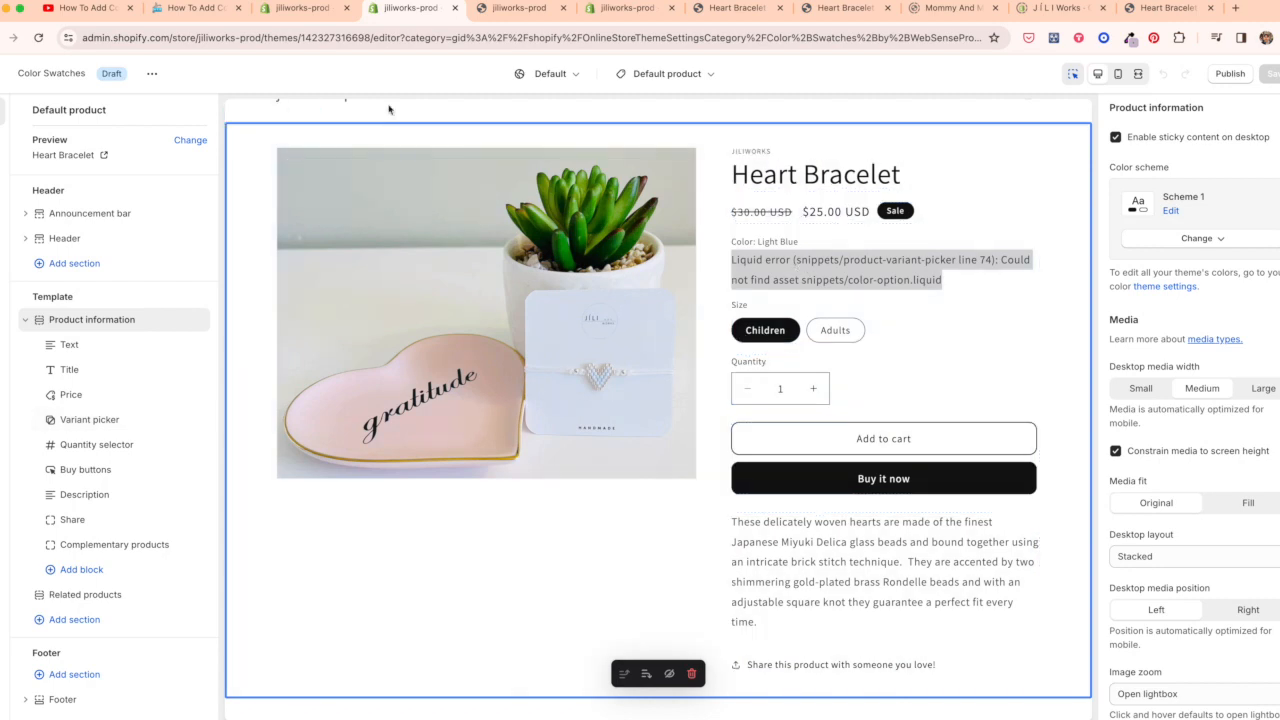
# Copy the Step 3 code for the color-option.liquid snippet from the WebSensePro guide and return to the code editor.
pyautogui.click(195, 8)
pyautogui.scroll(-10, 410, 333)
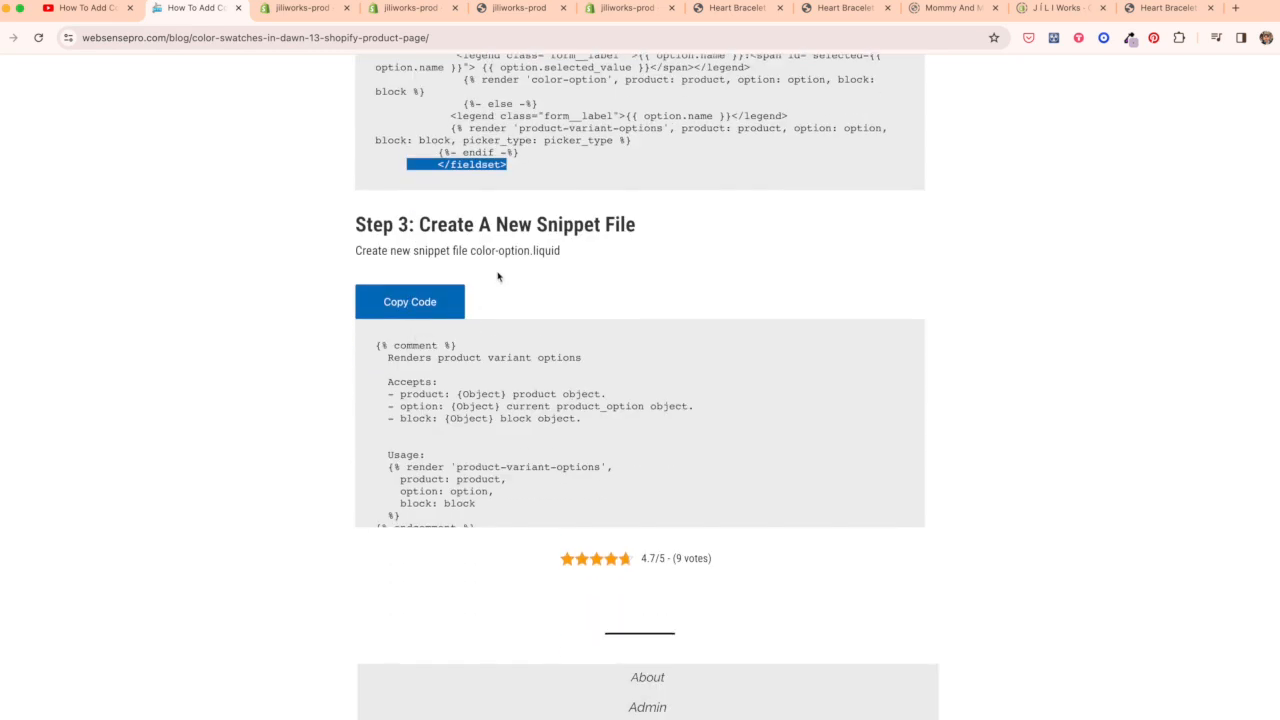
pyautogui.moveTo(470, 251); pyautogui.dragTo(530, 253)
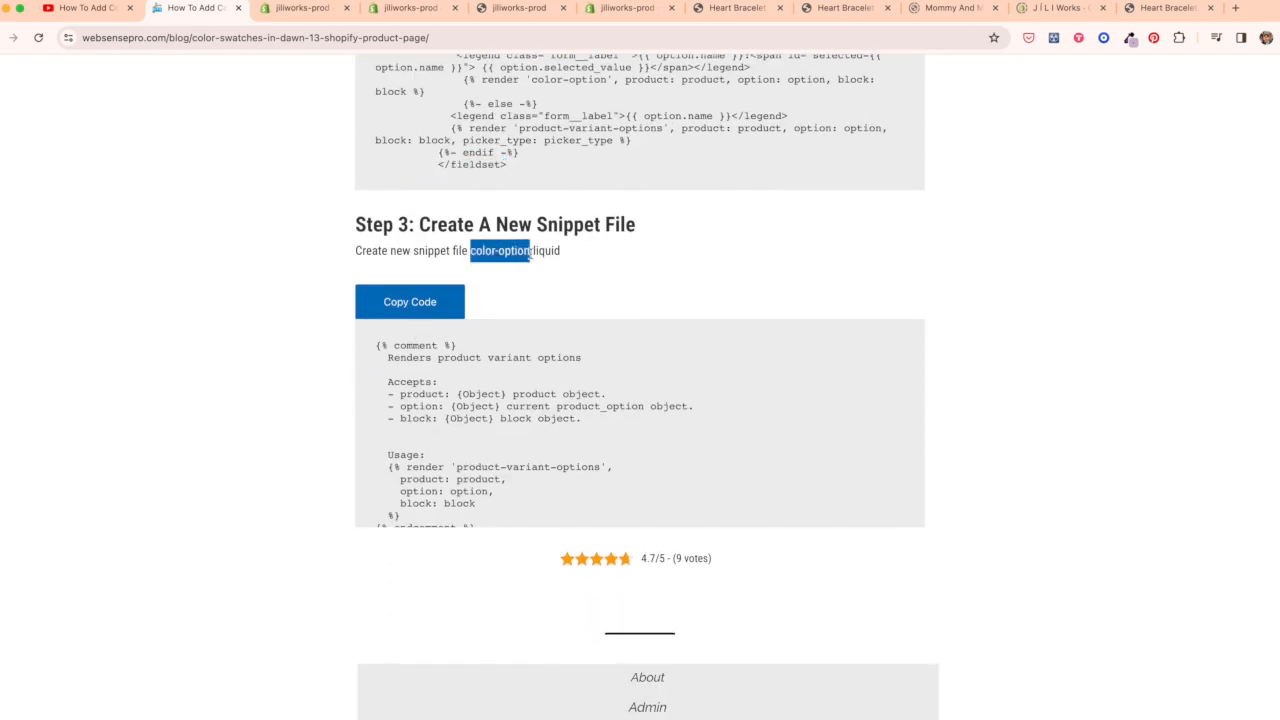
pyautogui.click(412, 305)
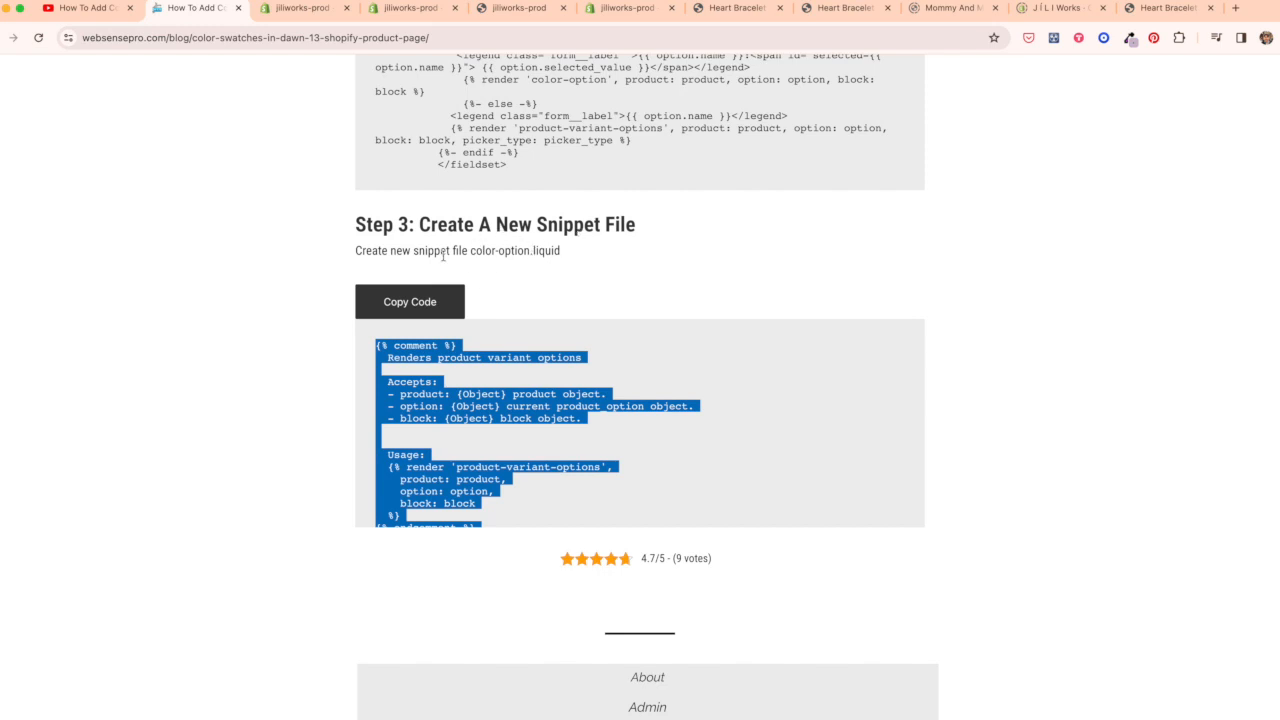
pyautogui.click(296, 9)
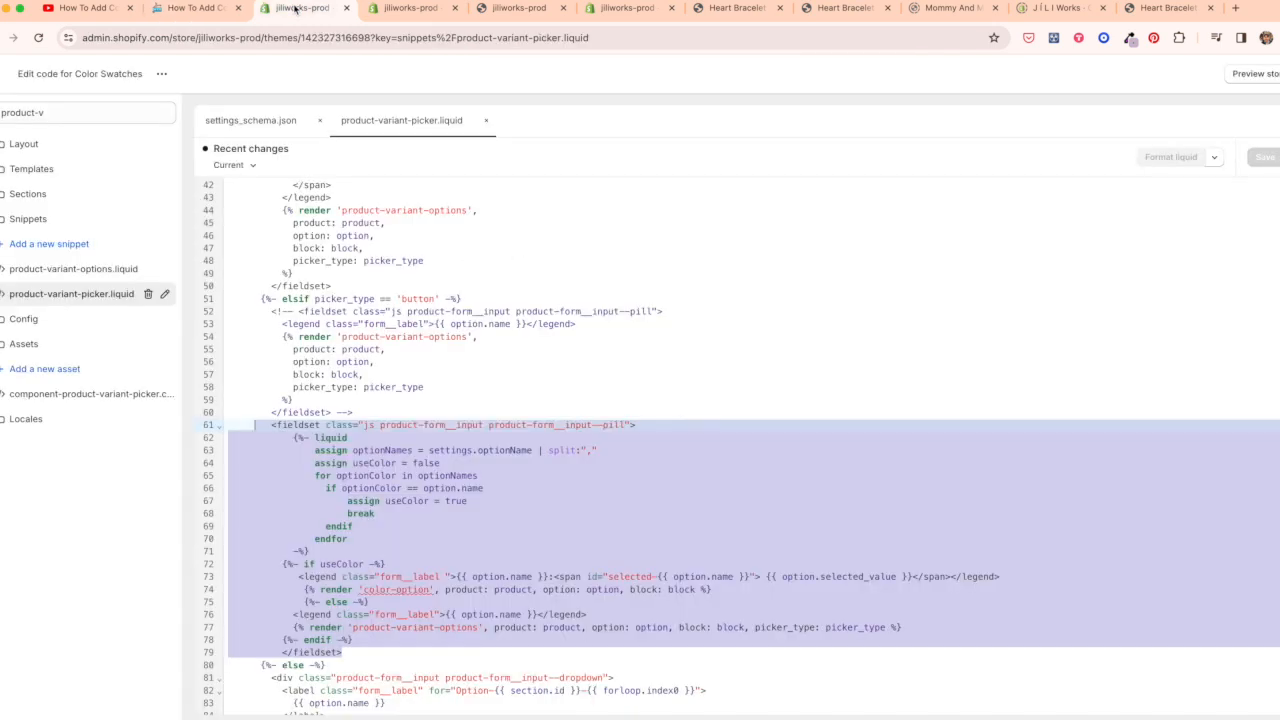
pyautogui.click(200, 10)
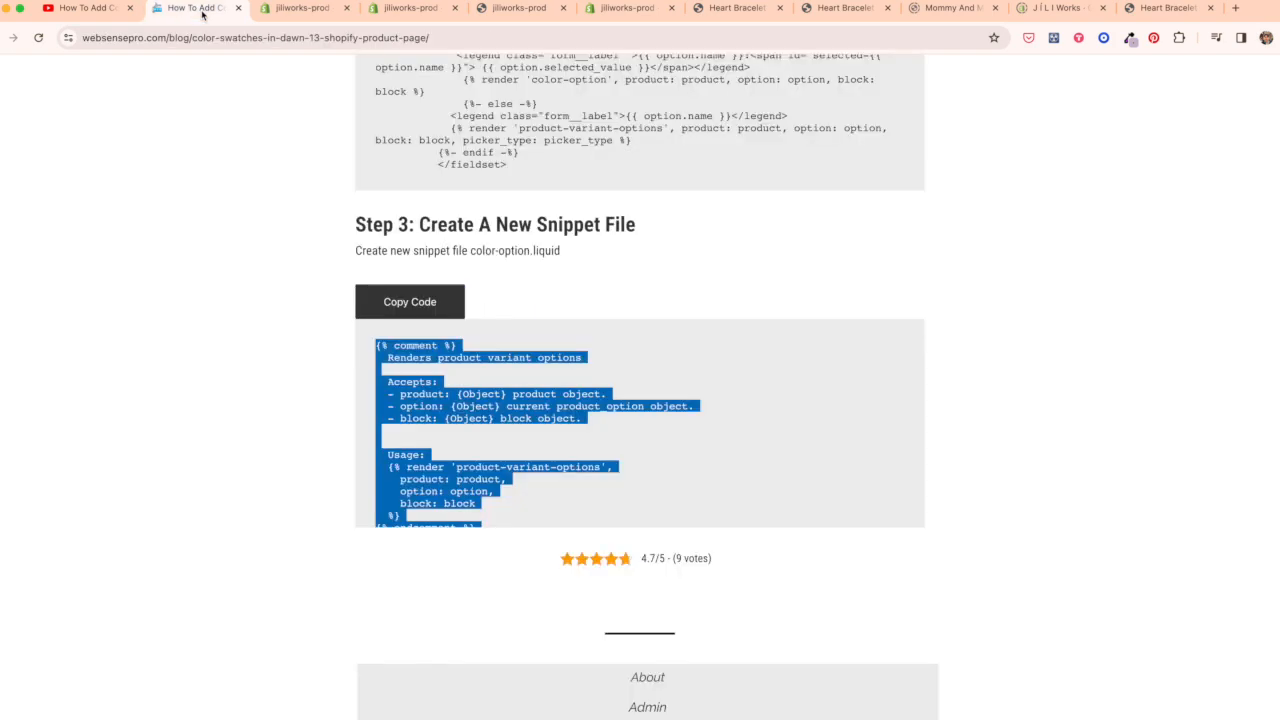
pyautogui.click(284, 12)
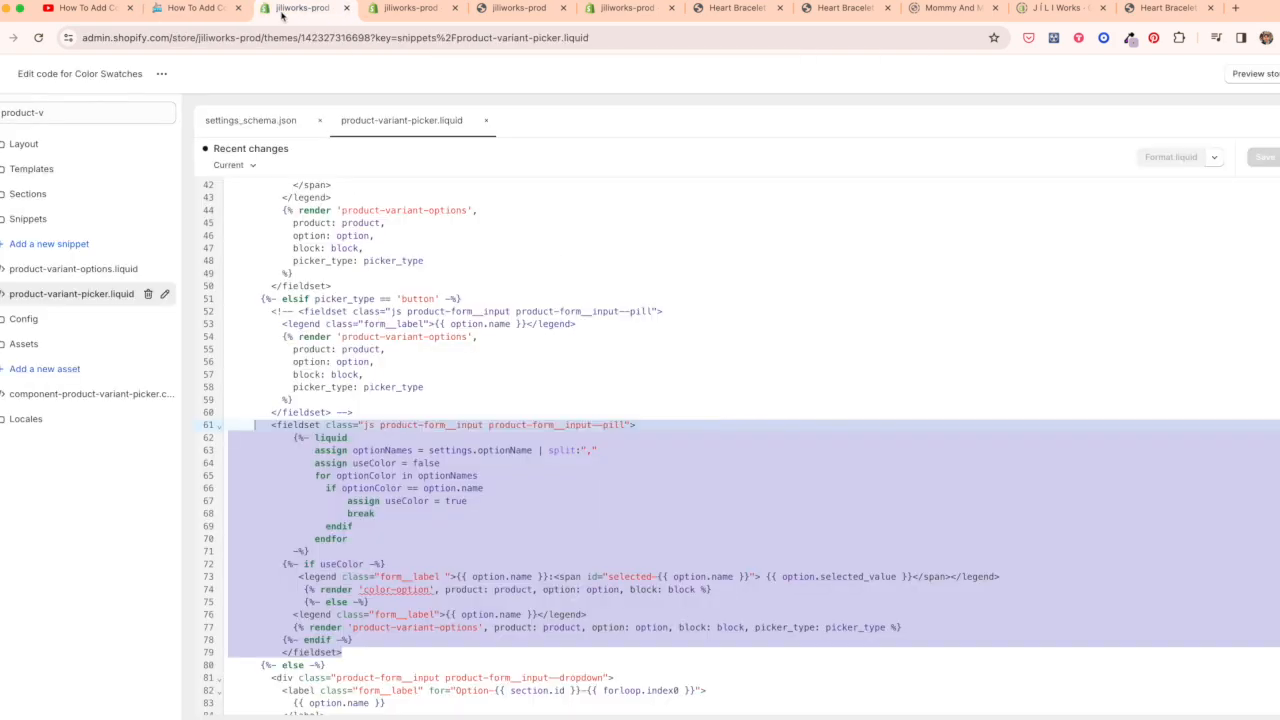
# Create a new snippet file named color-option in the Color Swatches theme.
pyautogui.click(37, 245)
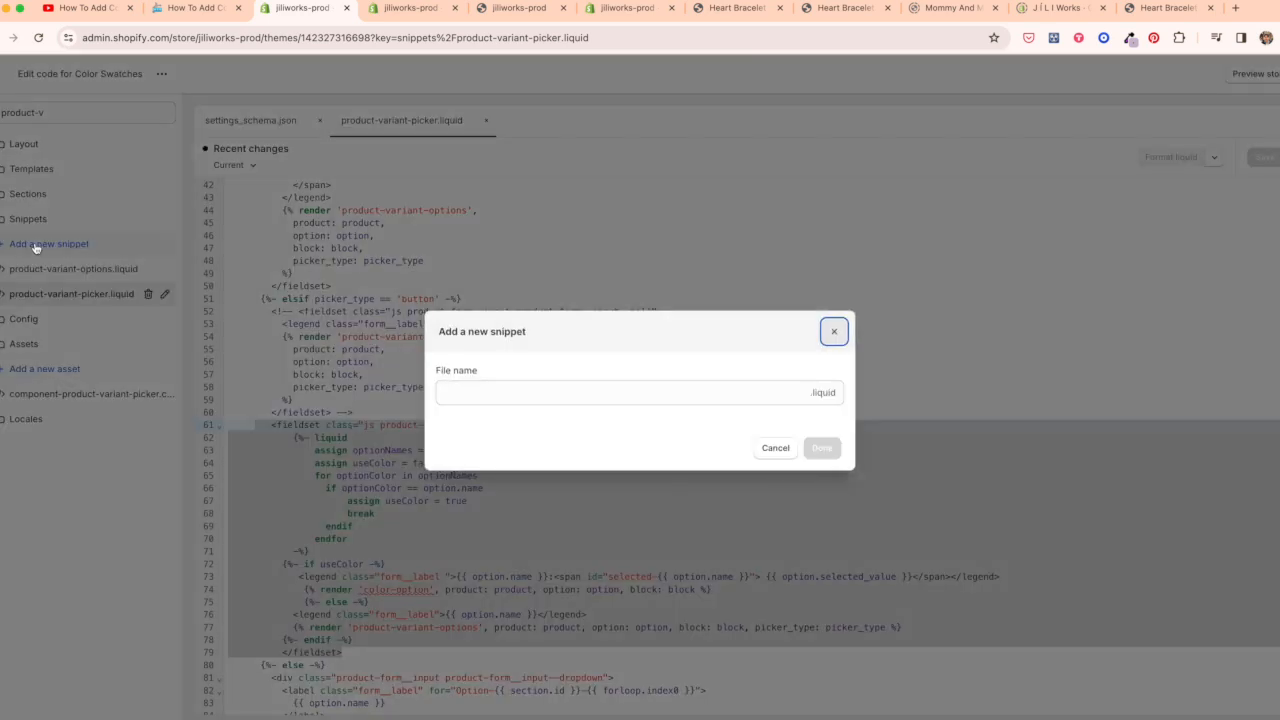
pyautogui.click(463, 394)
pyautogui.write('col')
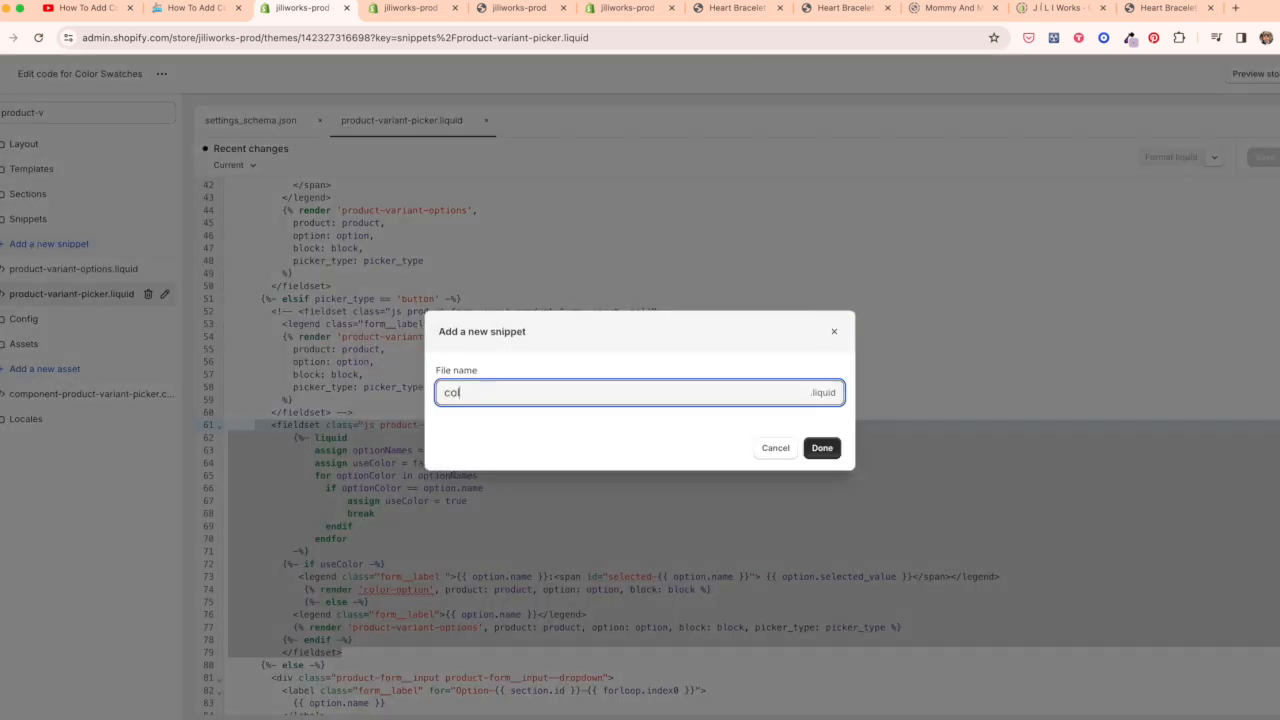
pyautogui.write('or-option')
pyautogui.click(822, 448)
# Paste the copied Step 3 code into the empty color-option.liquid file.
pyautogui.click(191, 14)
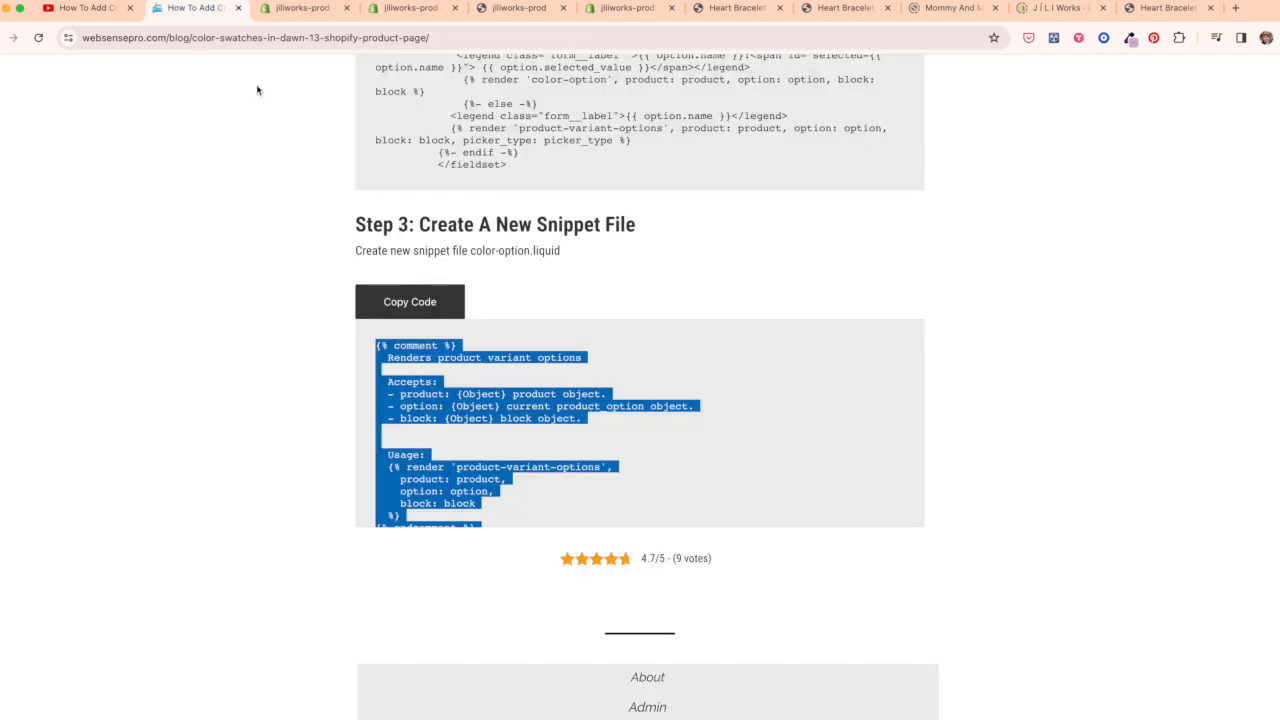
pyautogui.click(322, 20)
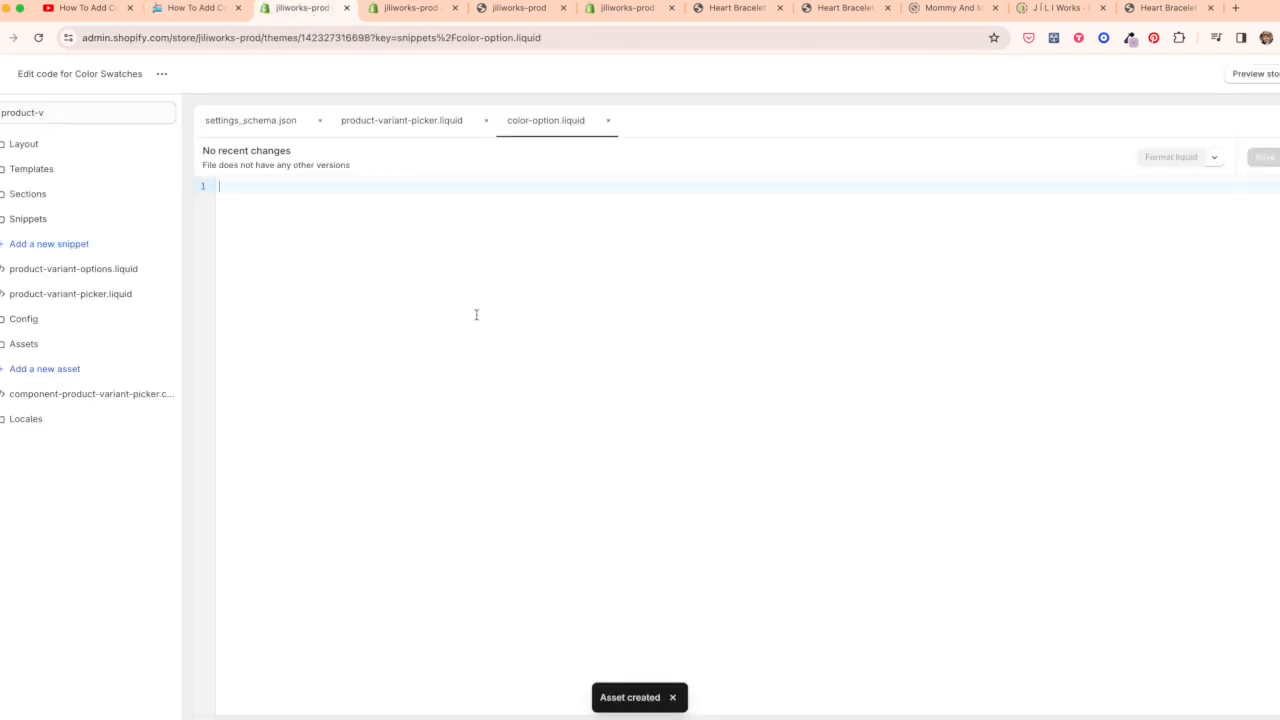
pyautogui.press('super+v')
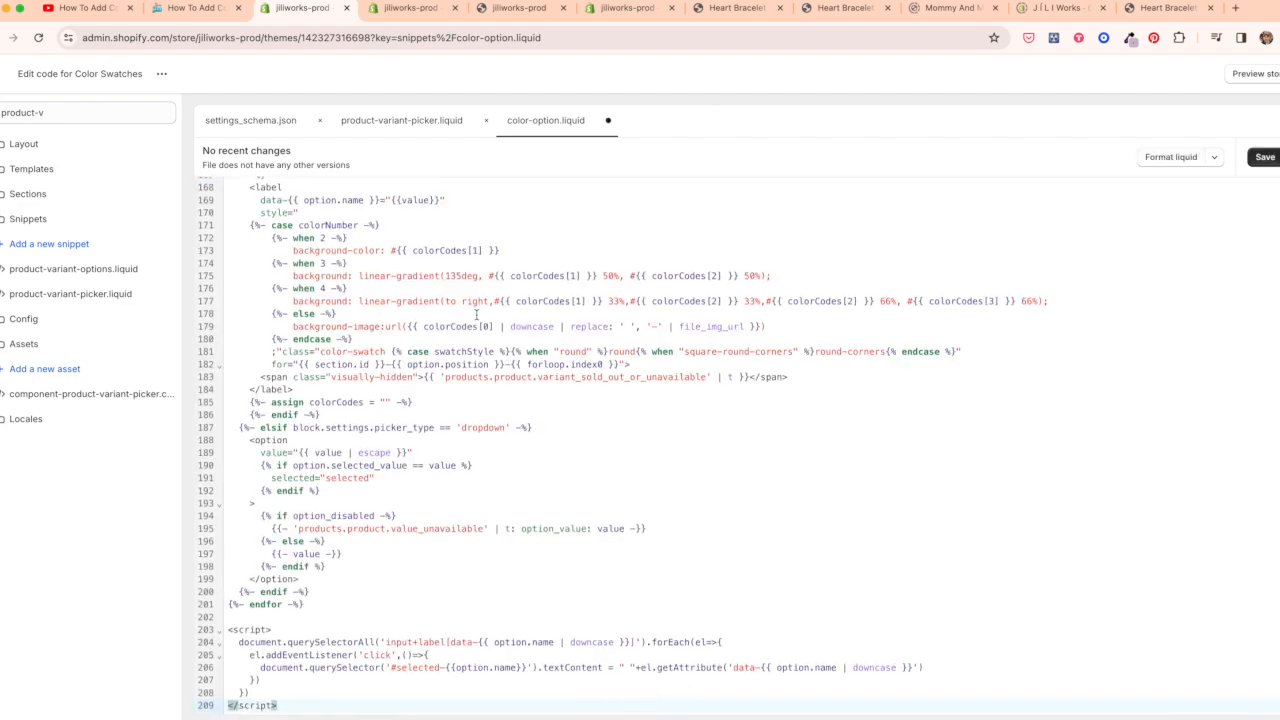
# Examine the pasted code in color-option.liquid, focusing on the opening comment and the variable assignments on lines 18 to 28.
pyautogui.scroll(15, 476, 315)
pyautogui.scroll(-15, 476, 316)
pyautogui.scroll(-1, 476, 315)
pyautogui.scroll(20, 476, 315)
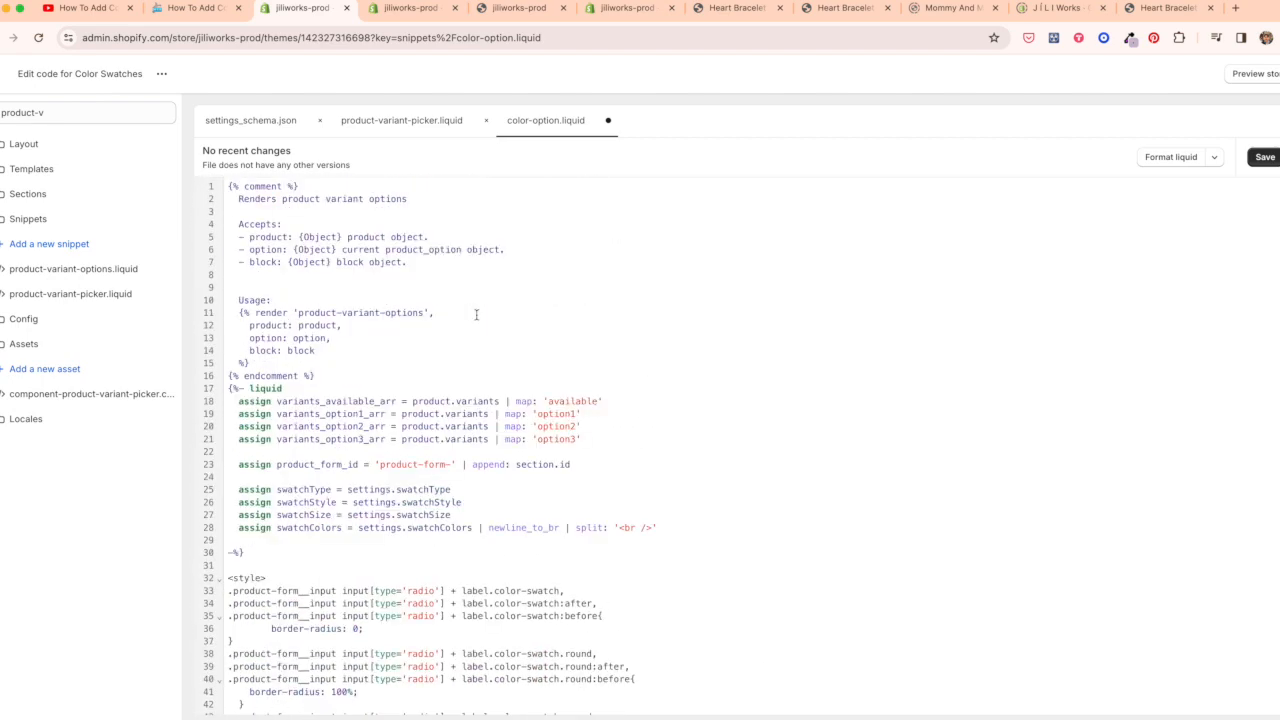
pyautogui.scroll(-1, 360, 422)
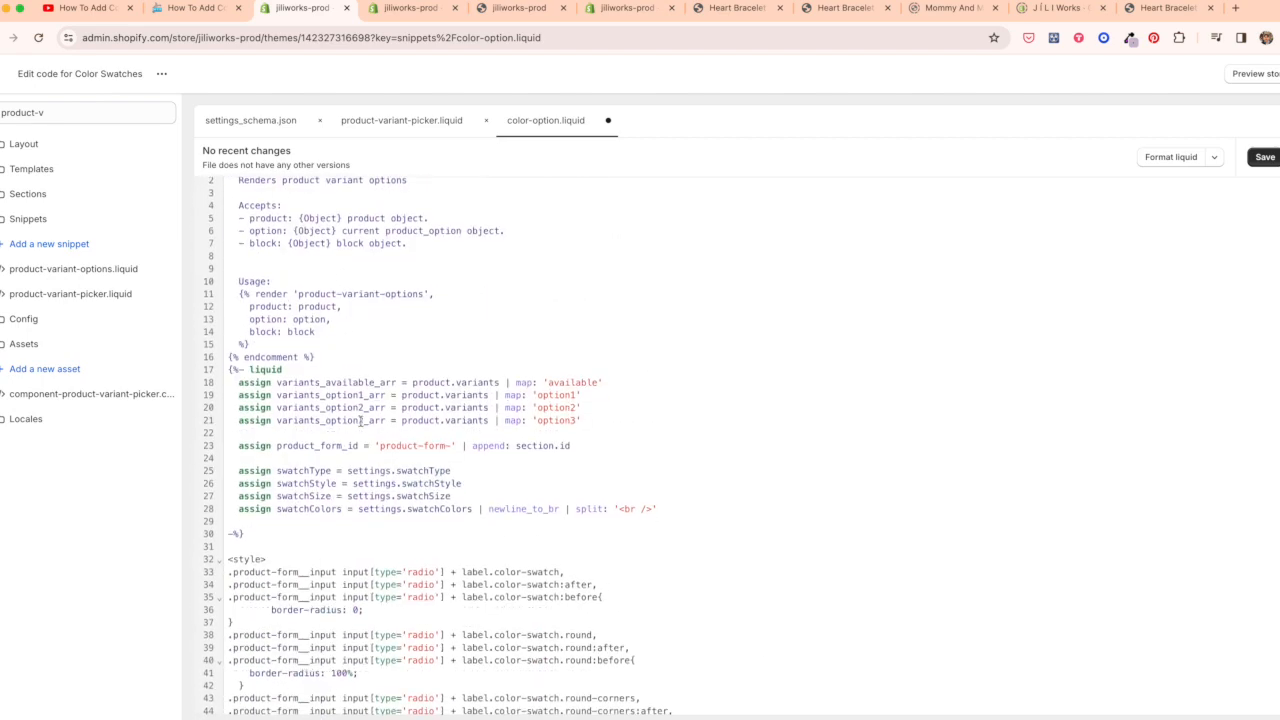
pyautogui.scroll(-1, 360, 423)
pyautogui.scroll(2, 360, 420)
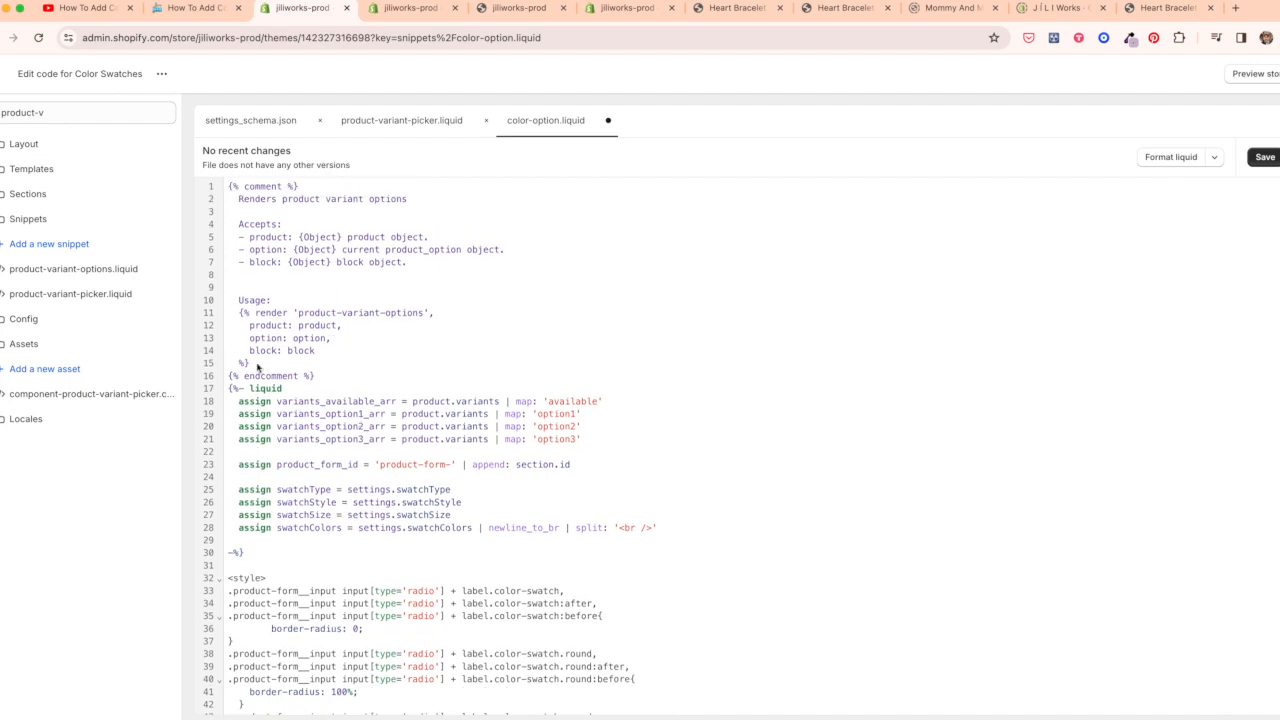
pyautogui.scroll(-1, 406, 386)
pyautogui.scroll(-5, 429, 521)
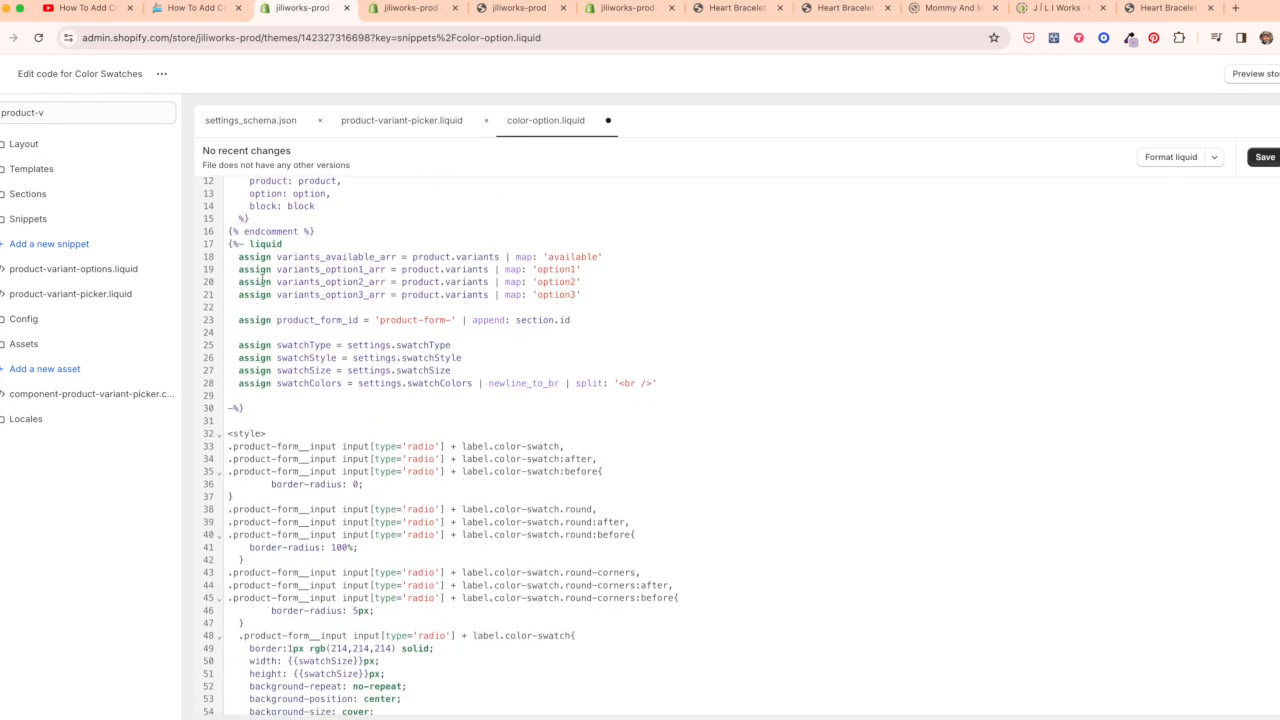
pyautogui.moveTo(236, 258); pyautogui.dragTo(370, 381)
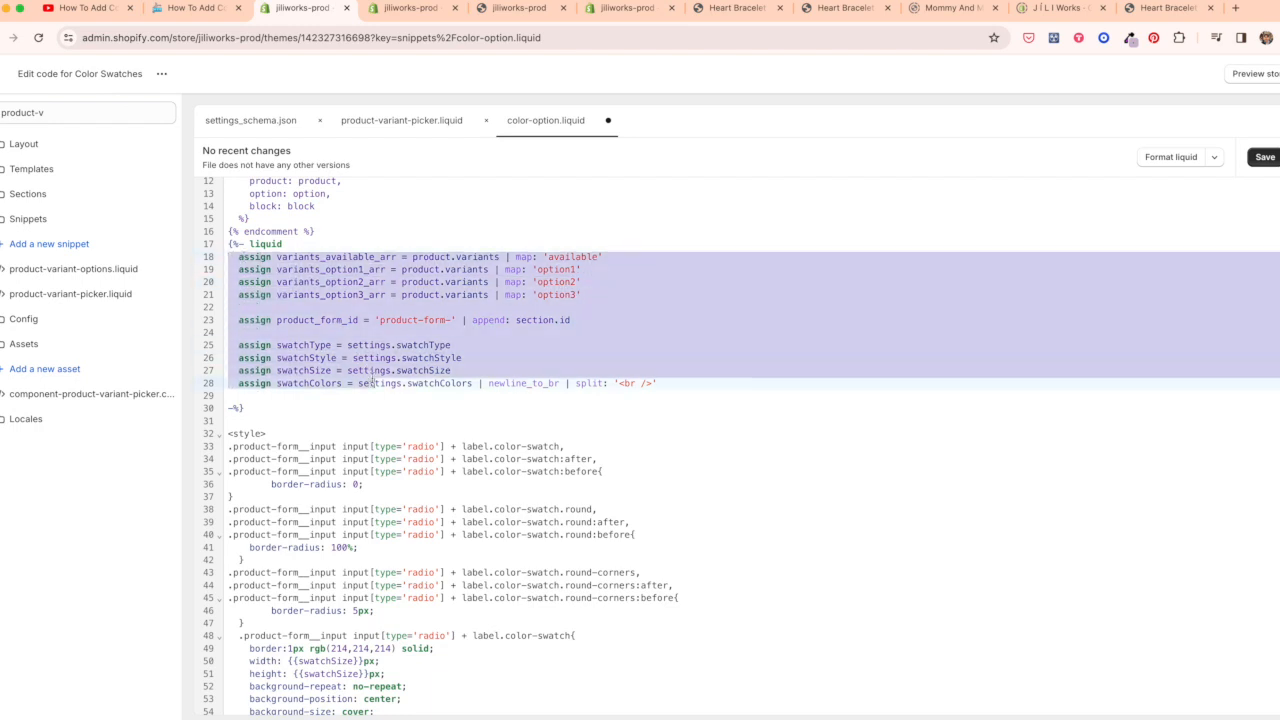
pyautogui.click(380, 408)
pyautogui.moveTo(664, 382); pyautogui.dragTo(213, 246)
pyautogui.click(362, 418)
# Examine the rest of color-option.liquid, folding the style block on line 32 and reviewing the option values loop and closing script.
pyautogui.scroll(-5, 362, 418)
pyautogui.scroll(1, 362, 418)
pyautogui.moveTo(279, 226); pyautogui.dragTo(224, 227)
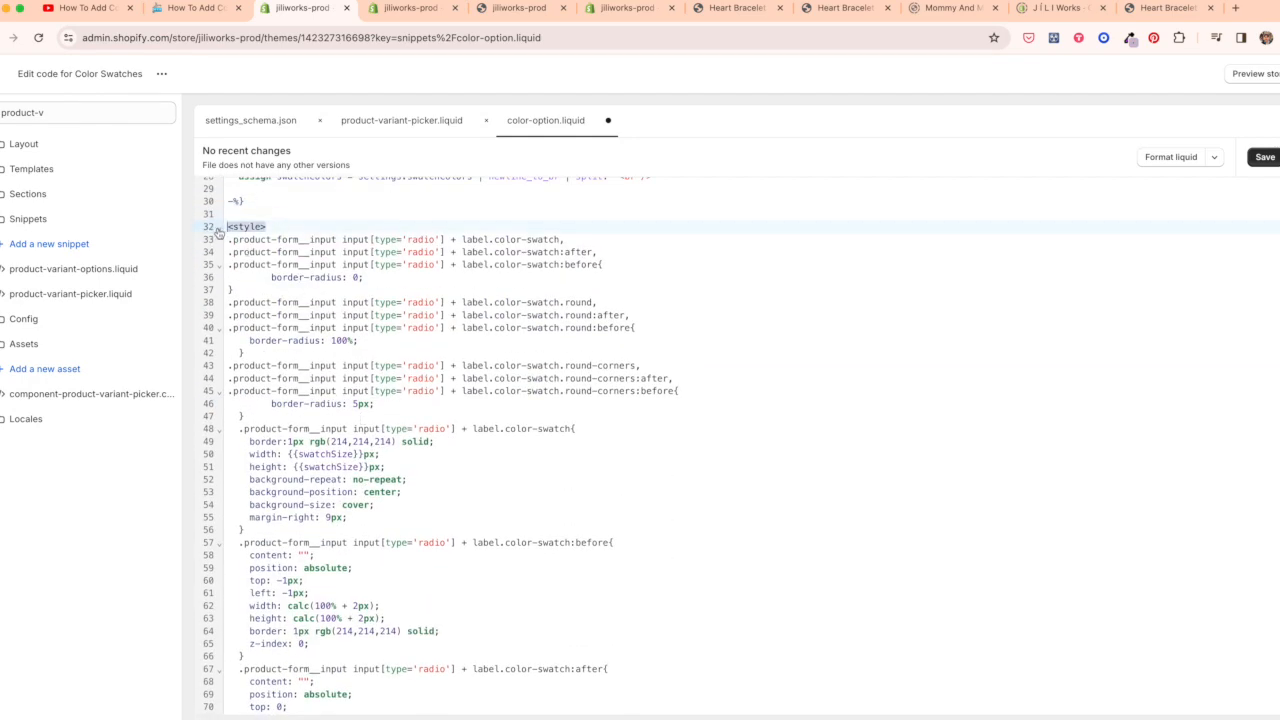
pyautogui.click(221, 231)
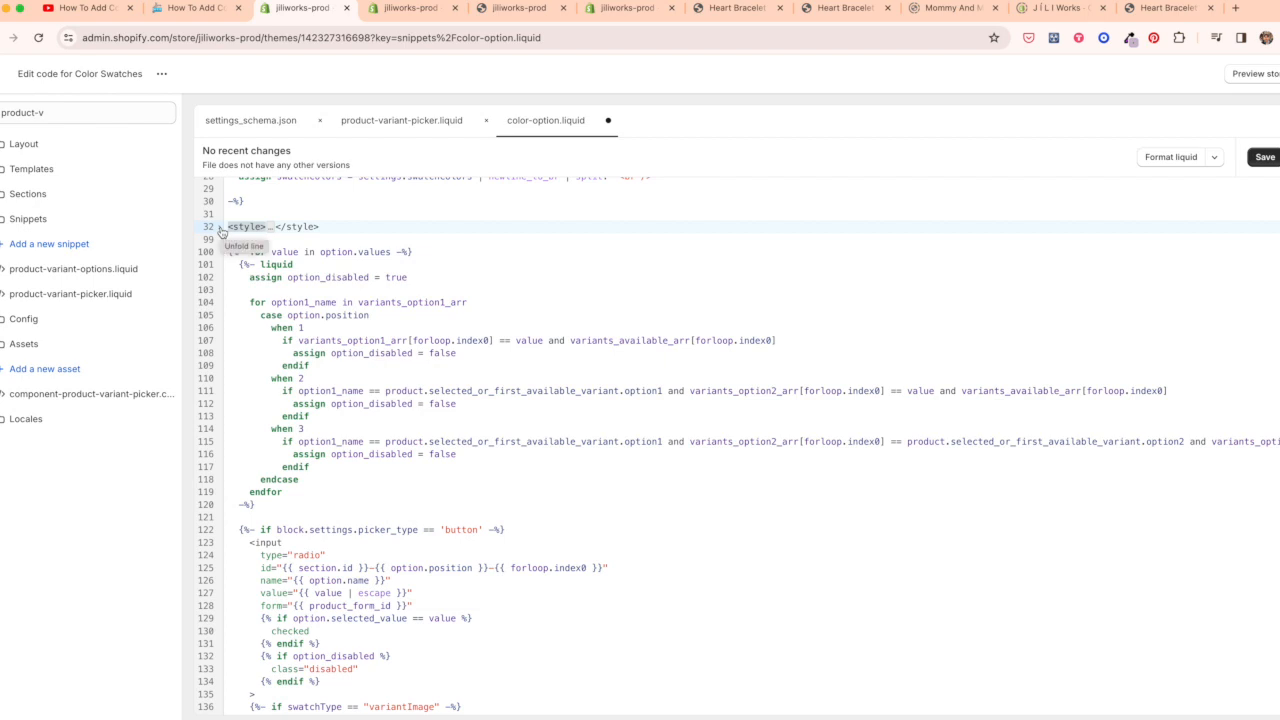
pyautogui.moveTo(229, 252); pyautogui.dragTo(300, 480)
pyautogui.scroll(-12, 354, 519)
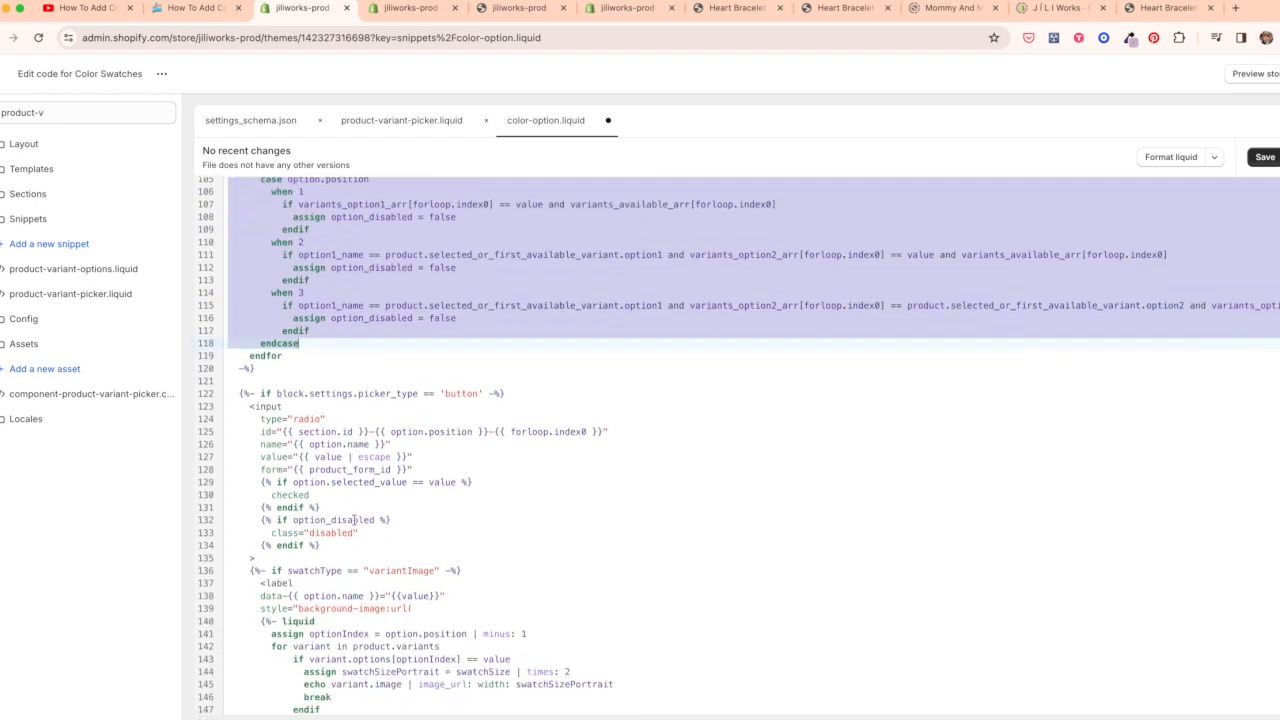
pyautogui.scroll(-4, 354, 519)
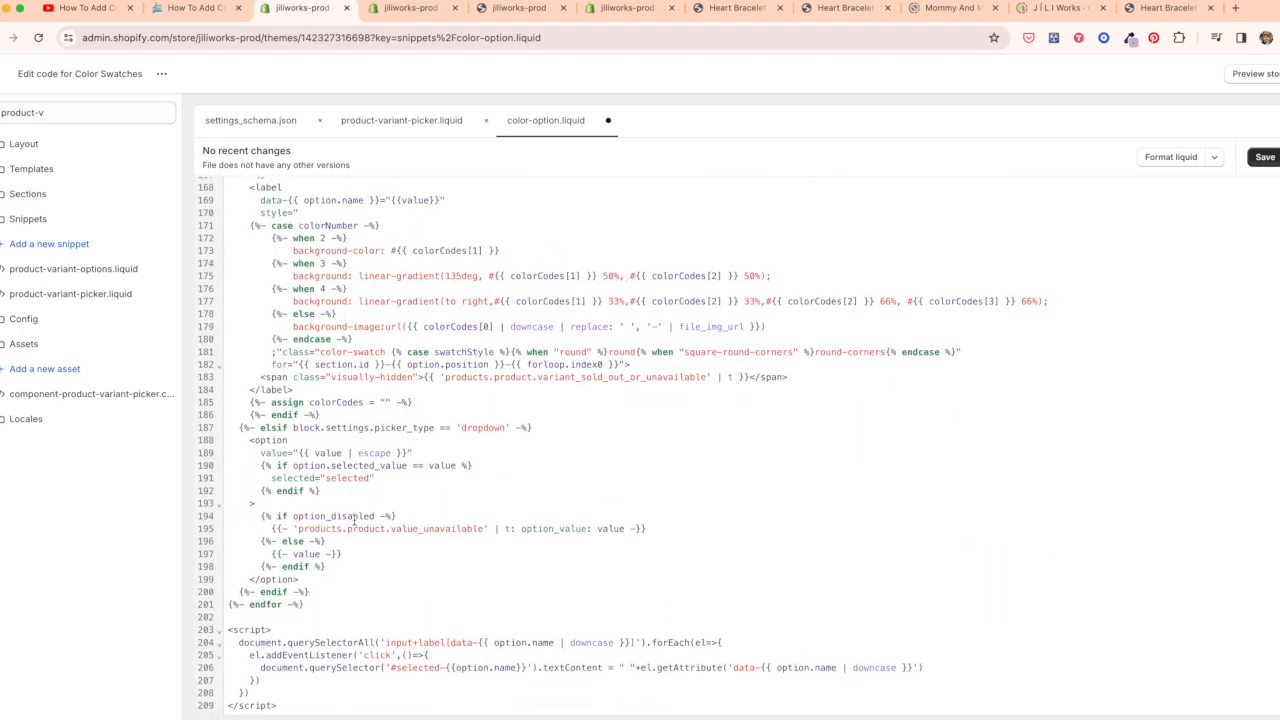
pyautogui.scroll(12, 354, 519)
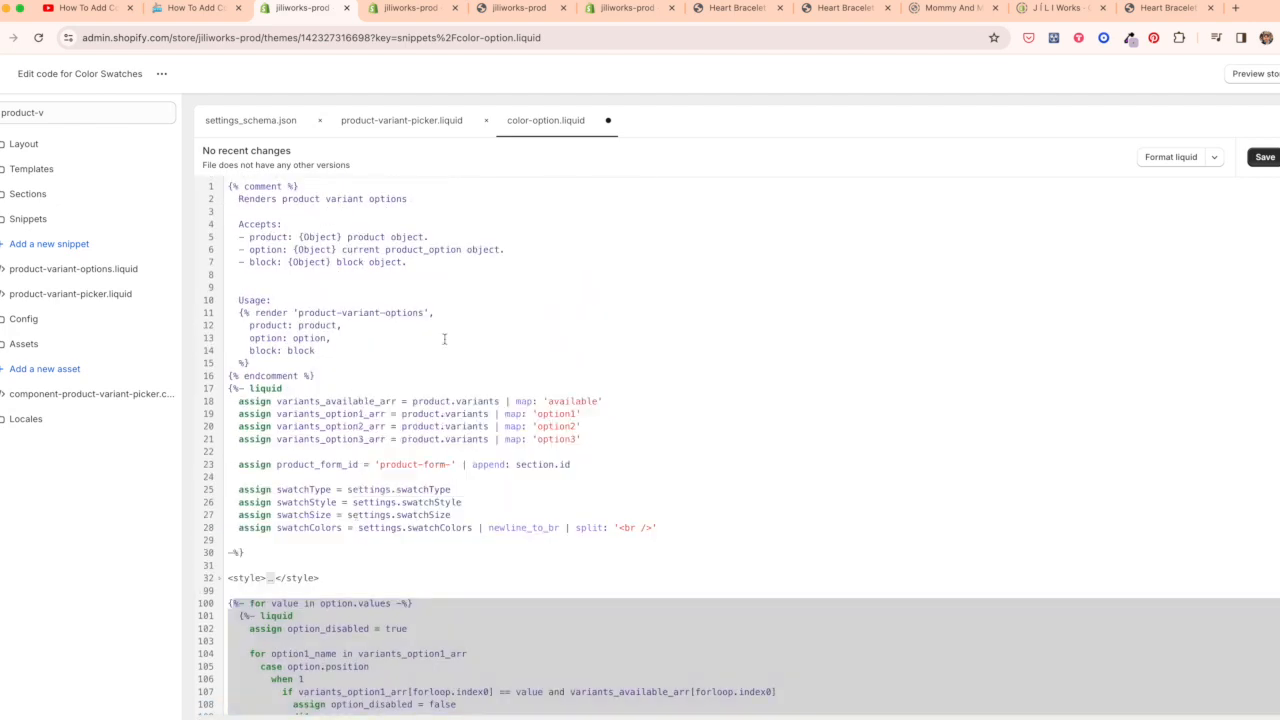
# Save color-option.liquid and return to the theme editor's Heart Bracelet preview.
pyautogui.click(445, 339)
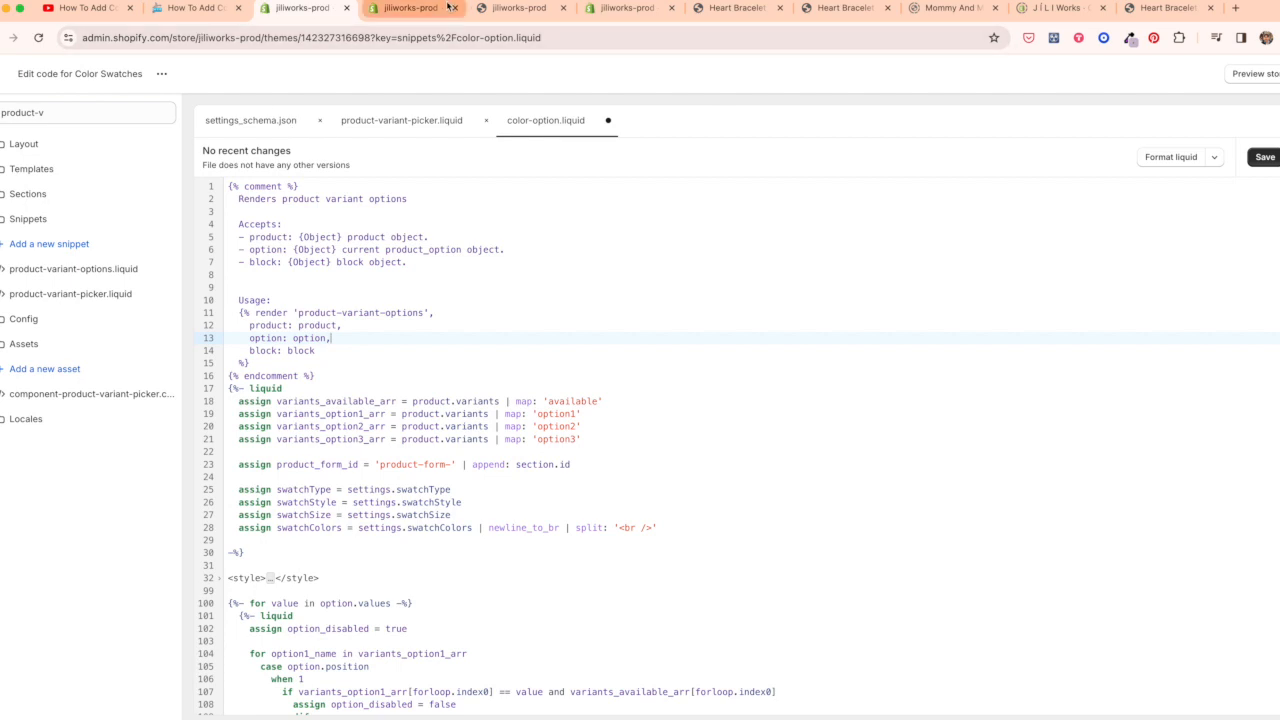
pyautogui.click(1265, 157)
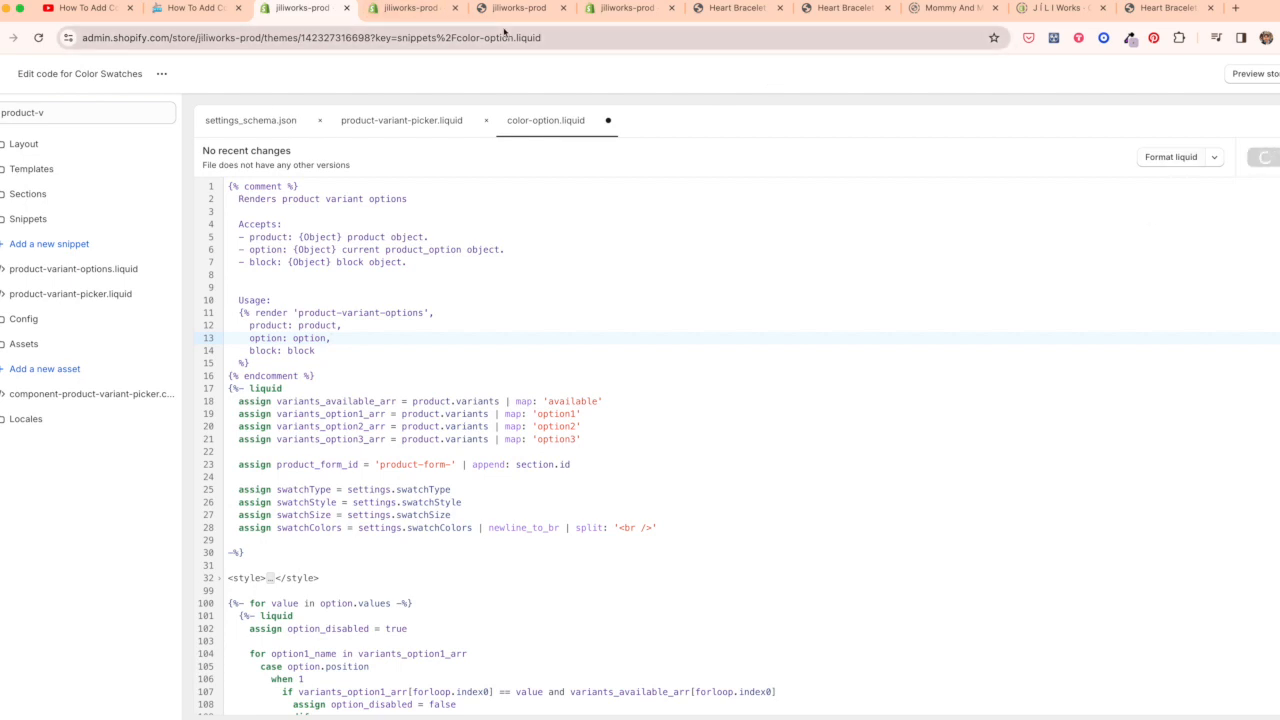
pyautogui.click(403, 8)
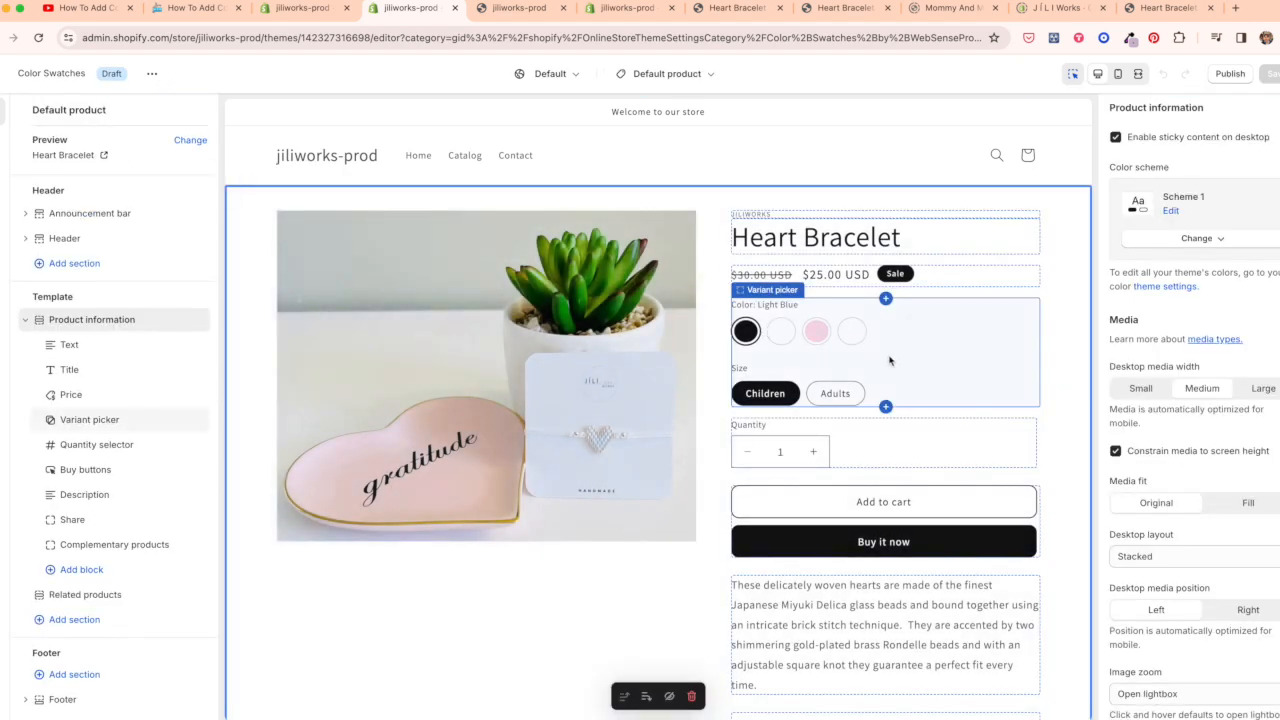
# Test the color swatches in the Heart Bracelet preview by selecting Light Purple, Pink, Light Blue and Yellow.
pyautogui.click(785, 337)
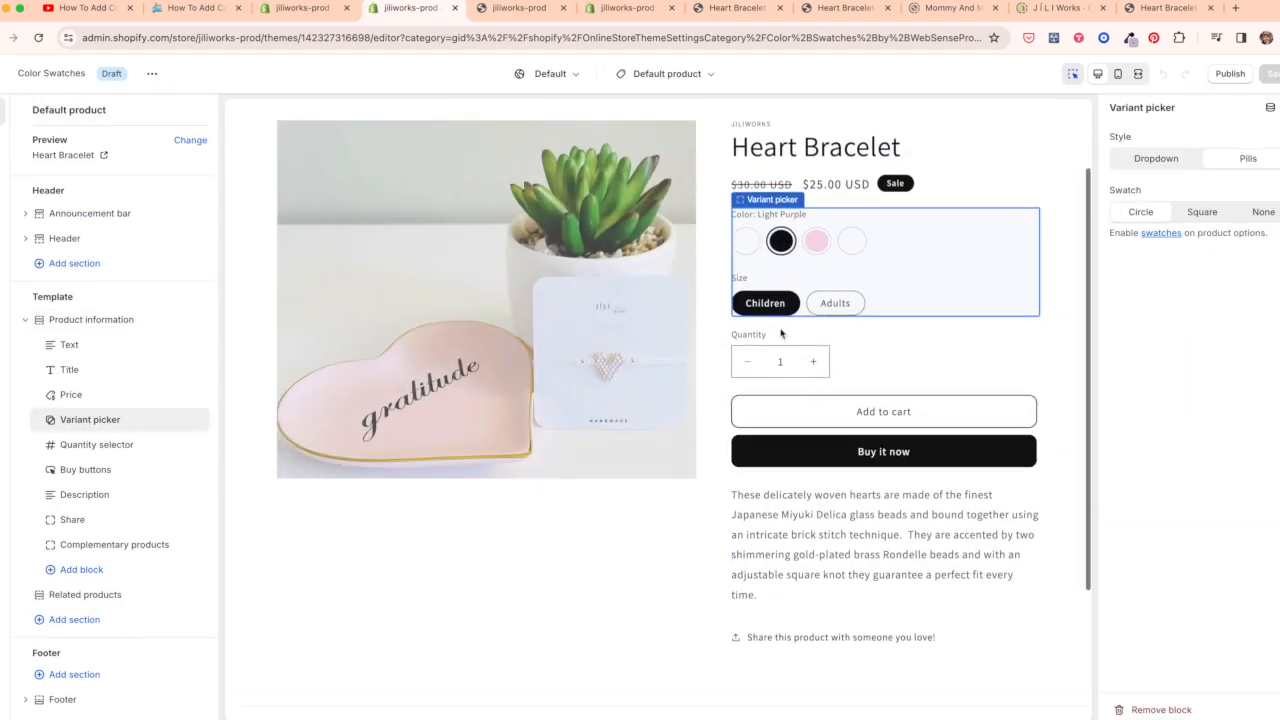
pyautogui.click(816, 228)
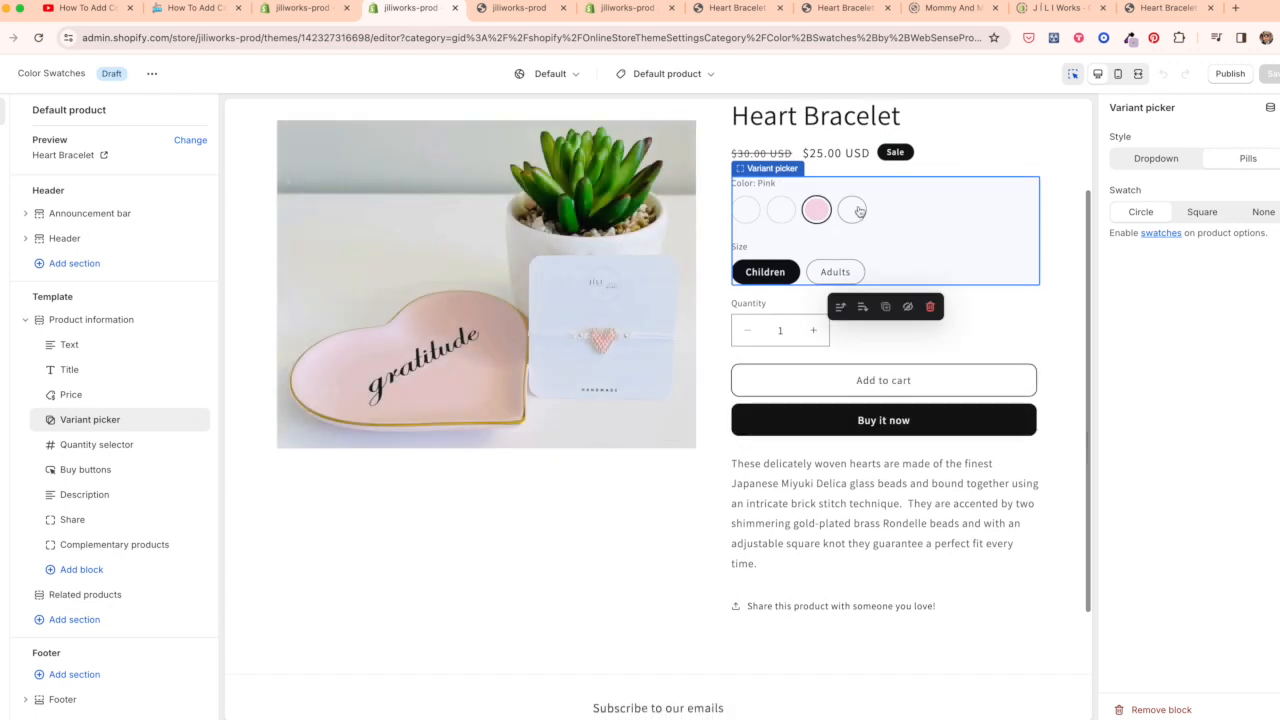
pyautogui.click(852, 210)
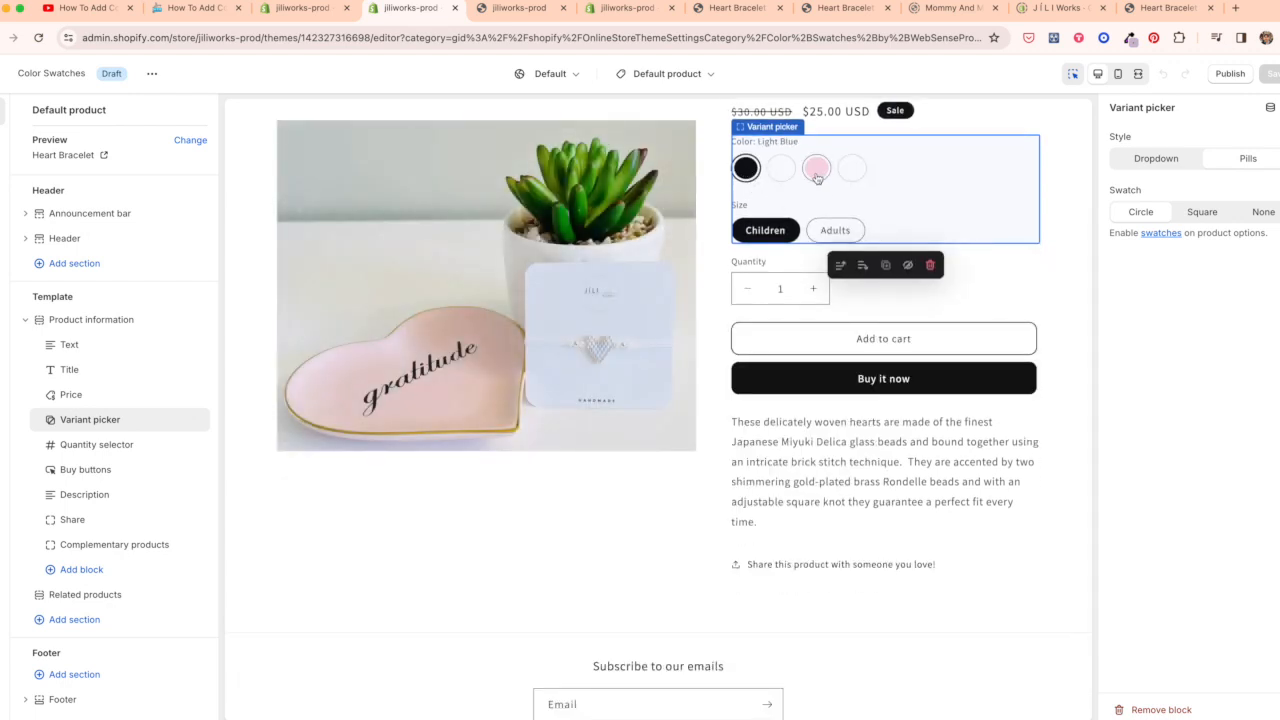
pyautogui.click(781, 168)
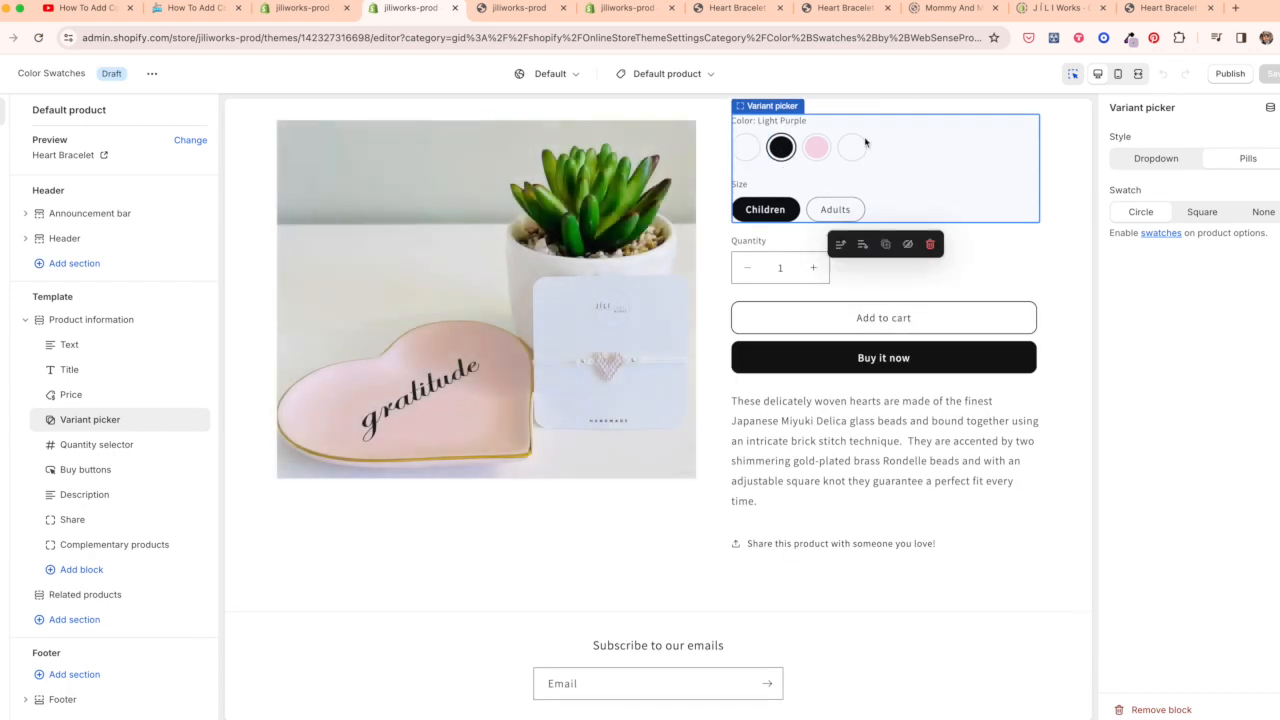
pyautogui.click(852, 147)
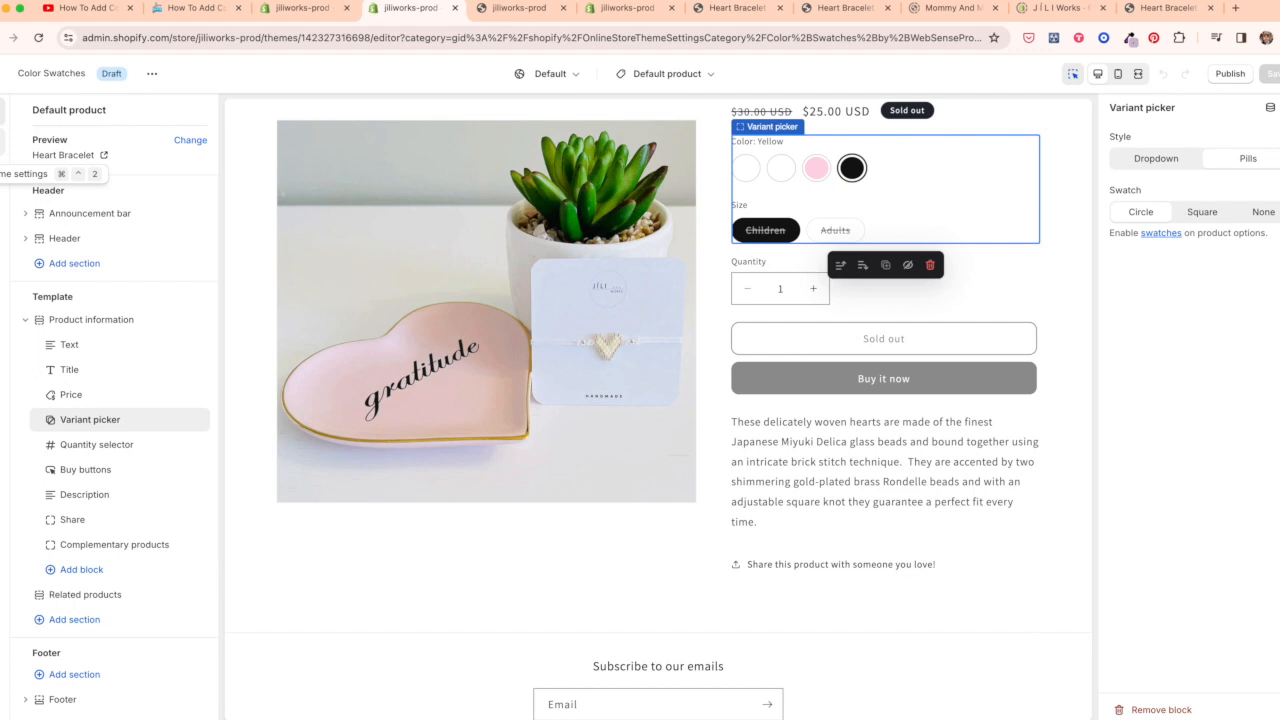
# Rename the Blue rule to Light Blue in the Colors list of the WebSensePro color swatch theme settings and save.
pyautogui.click(1, 142)
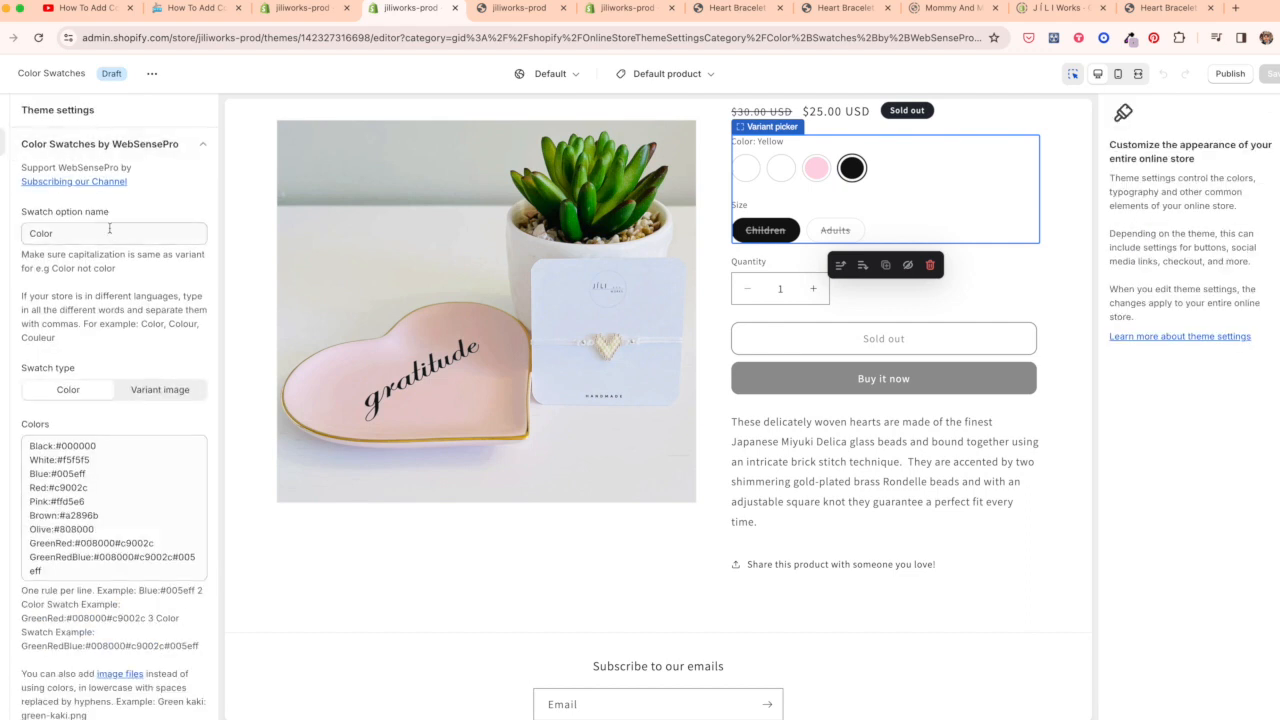
pyautogui.scroll(-1, 103, 478)
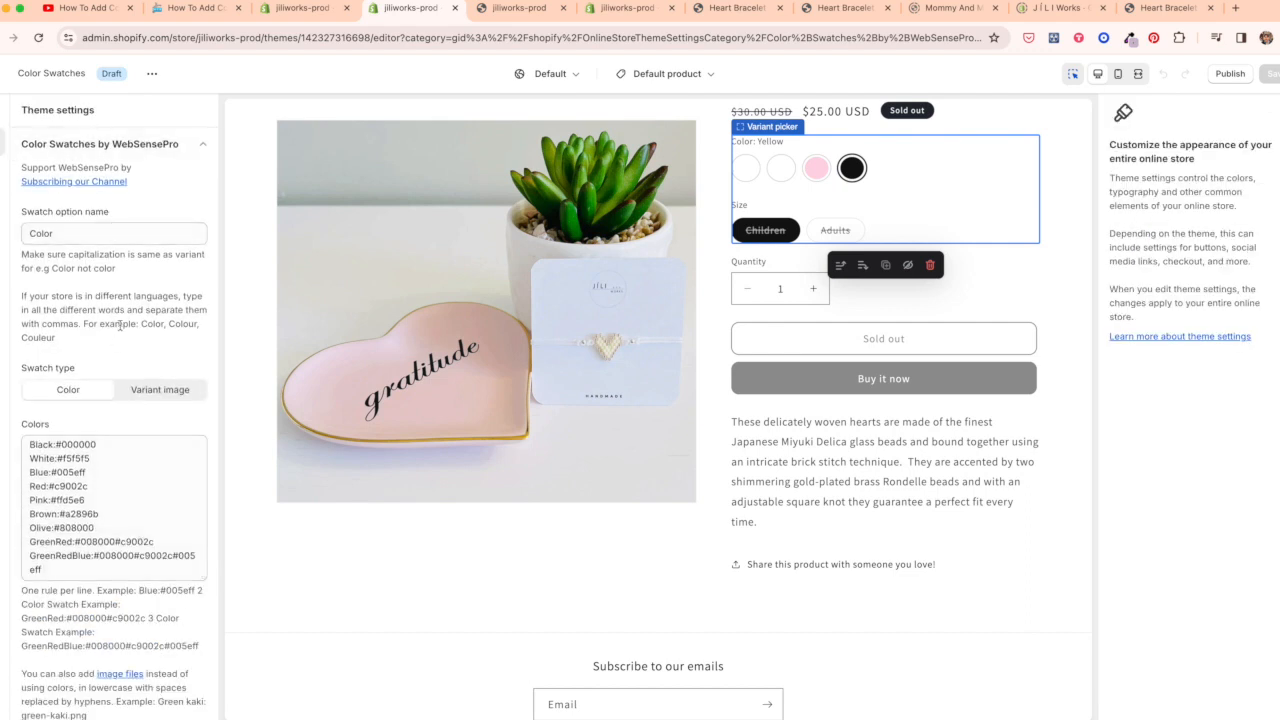
pyautogui.scroll(-2, 120, 325)
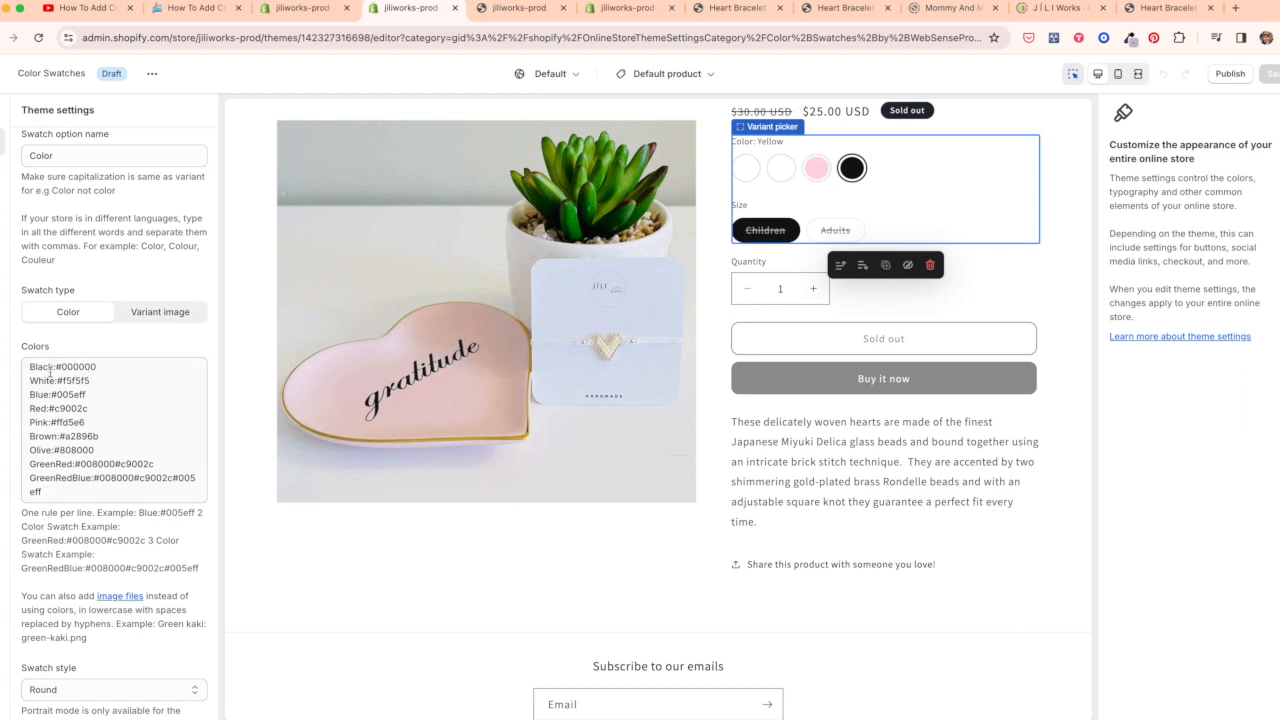
pyautogui.click(42, 424)
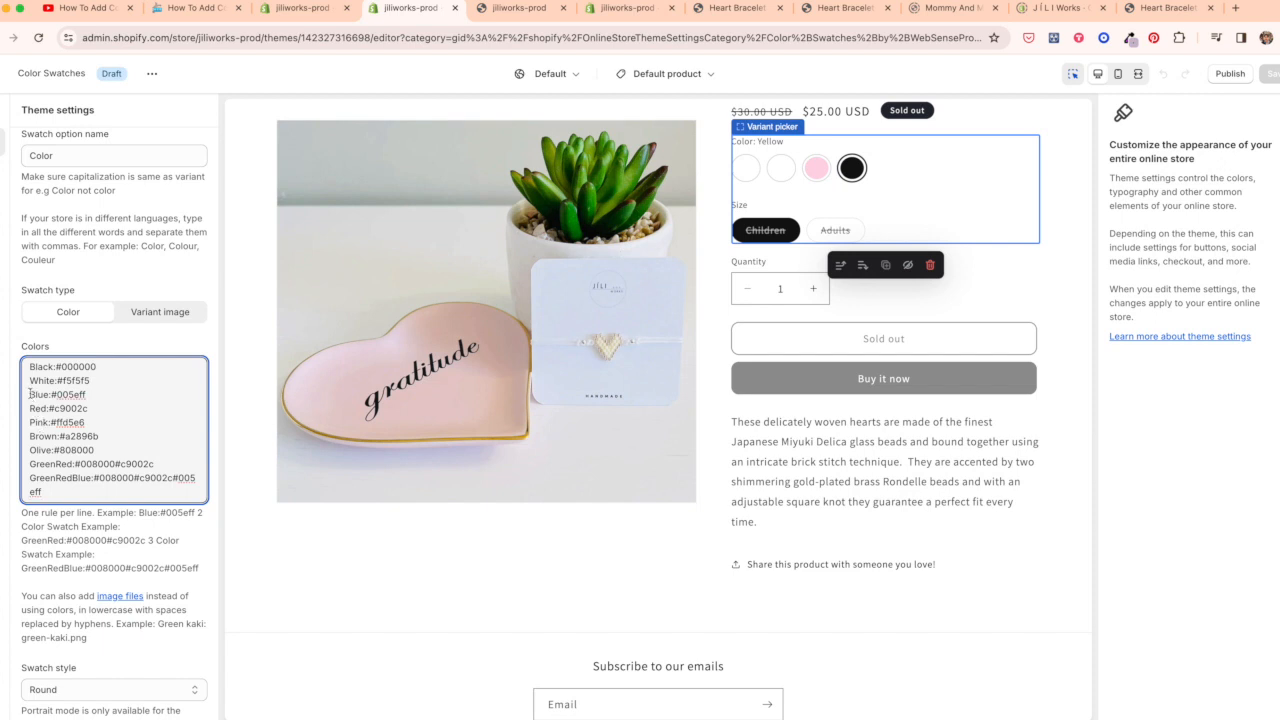
pyautogui.click(30, 394)
pyautogui.write('Light')
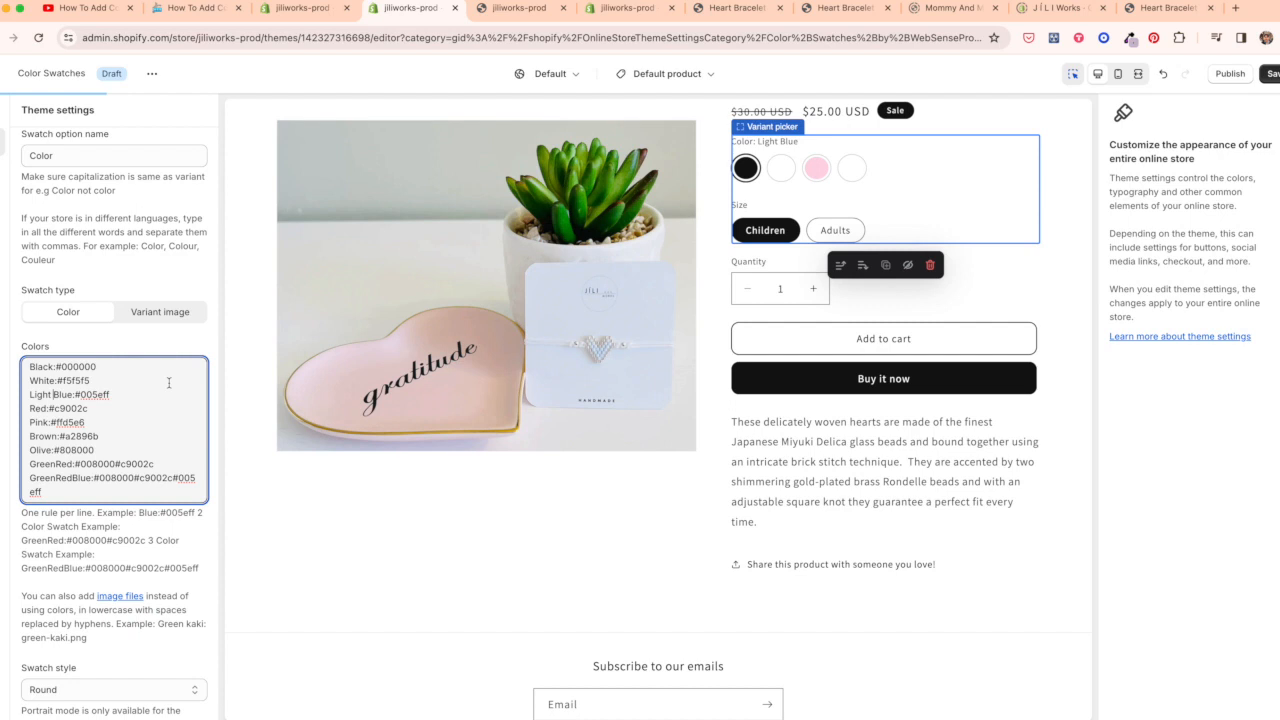
pyautogui.press('super+s')
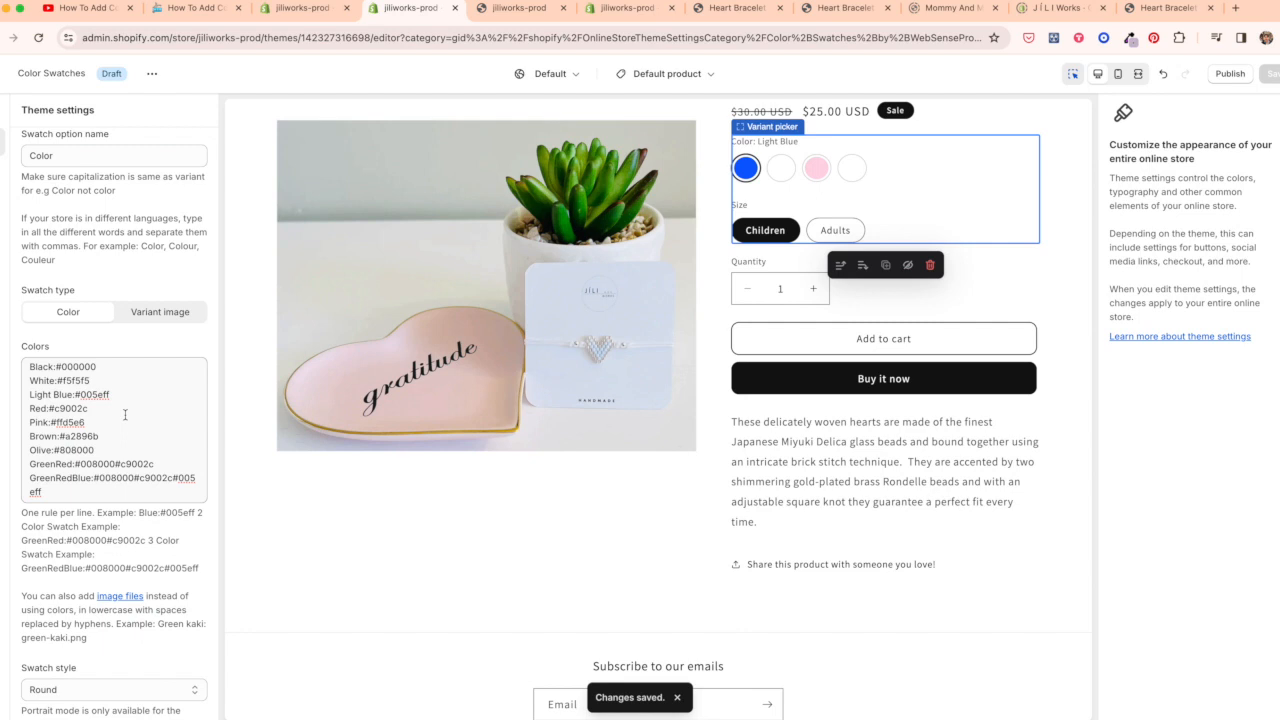
# Check the Light Purple variant in the preview and start a new "Purple:#" rule below Pink in the Colors list.
pyautogui.click(781, 167)
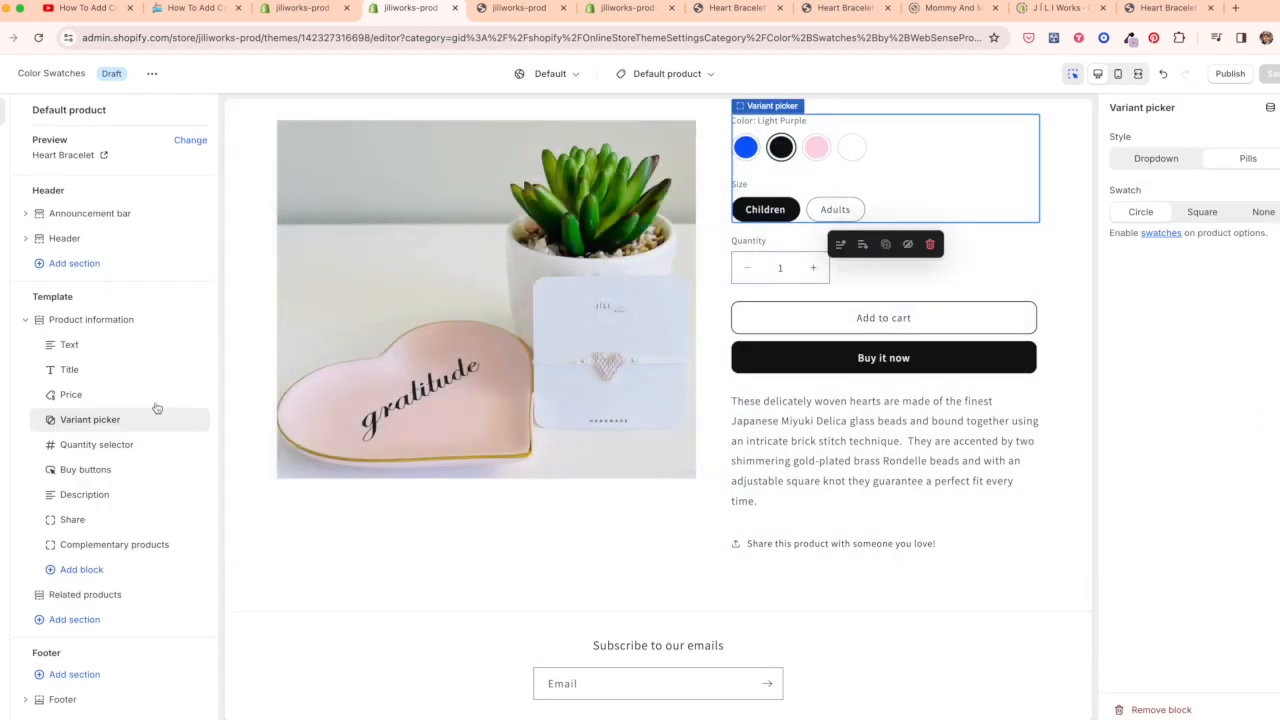
pyautogui.click(3, 145)
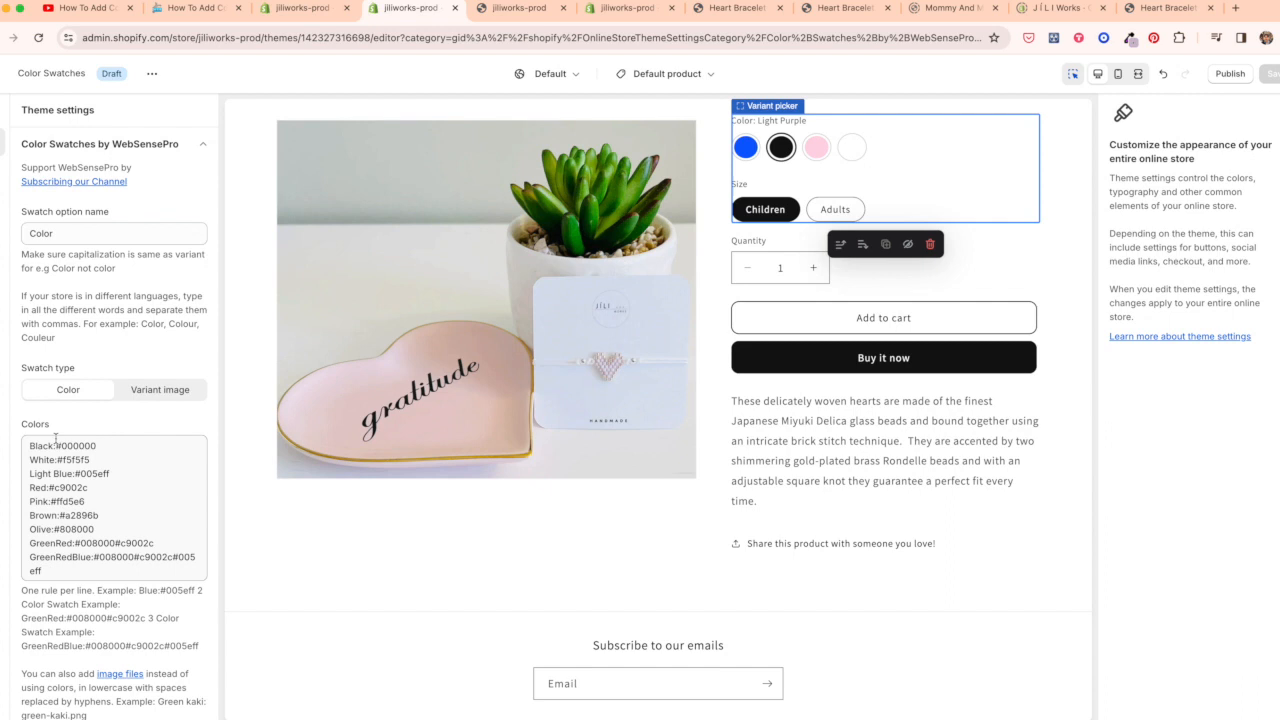
pyautogui.click(104, 501)
pyautogui.press('Return')
pyautogui.write('Purple:#')
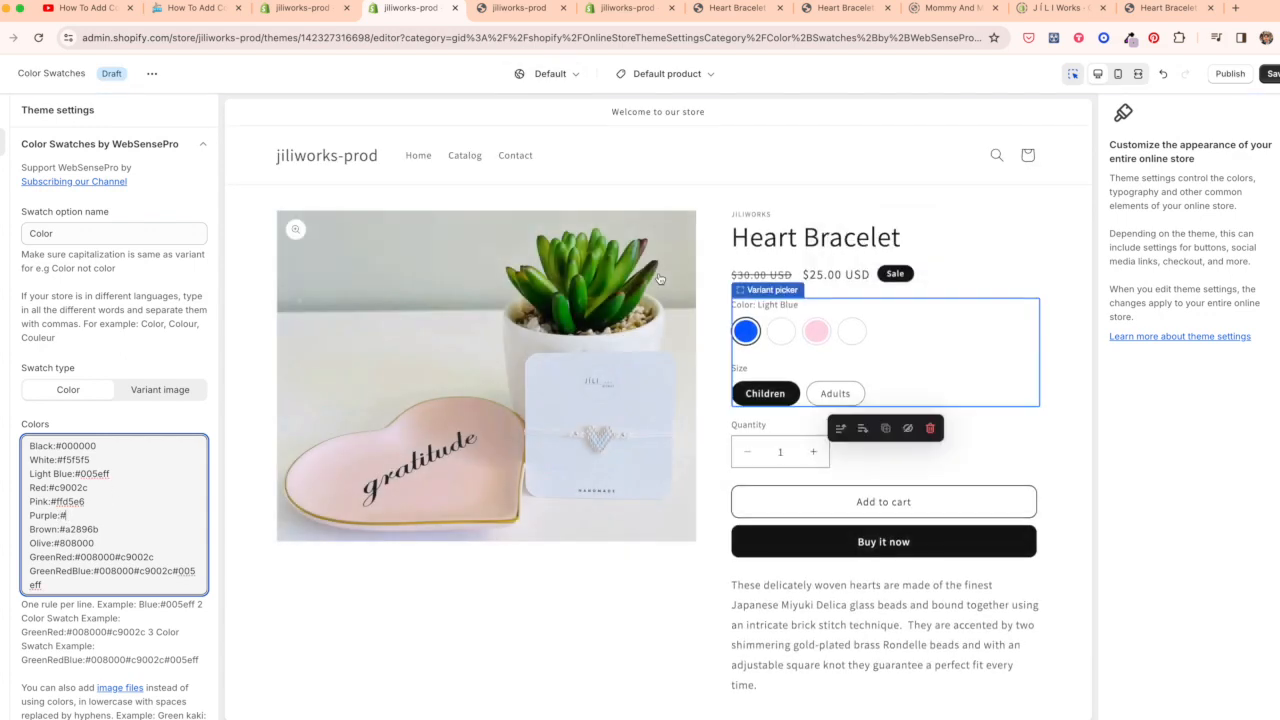
# Lighten the recent purple to efdaf2 in the color picker extension and select its hex code for copying.
pyautogui.click(785, 335)
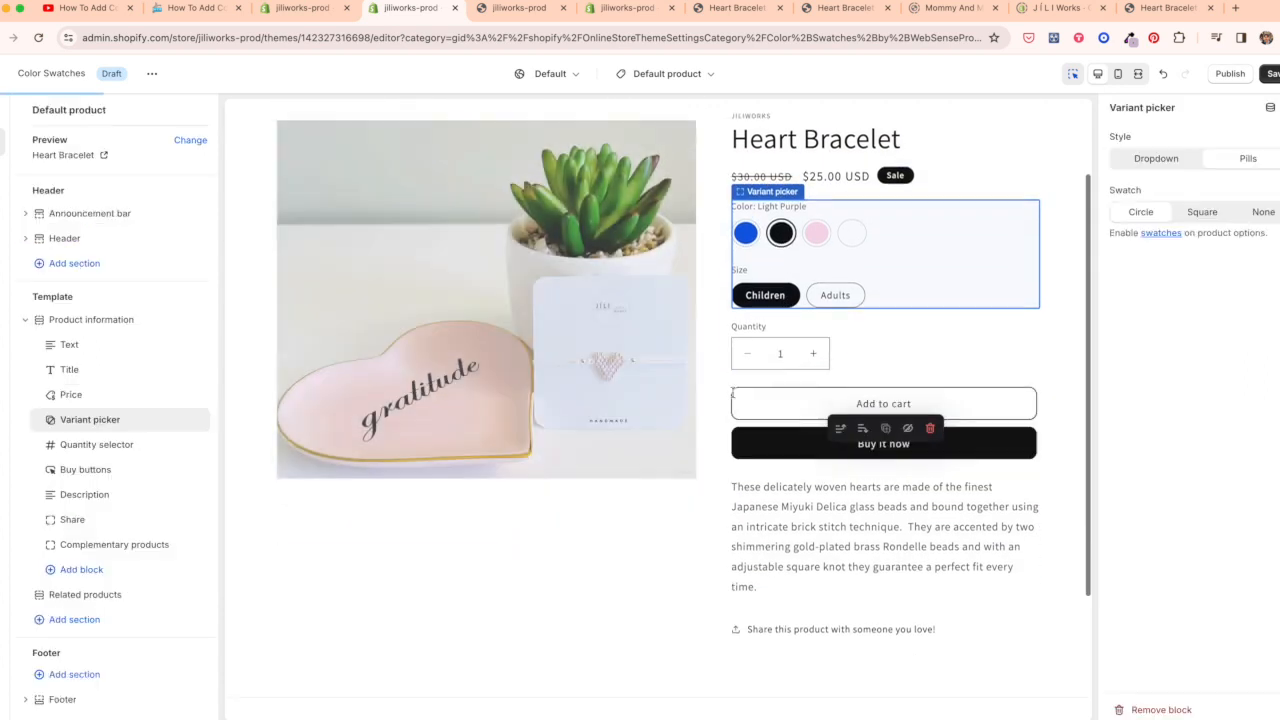
pyautogui.click(1130, 38)
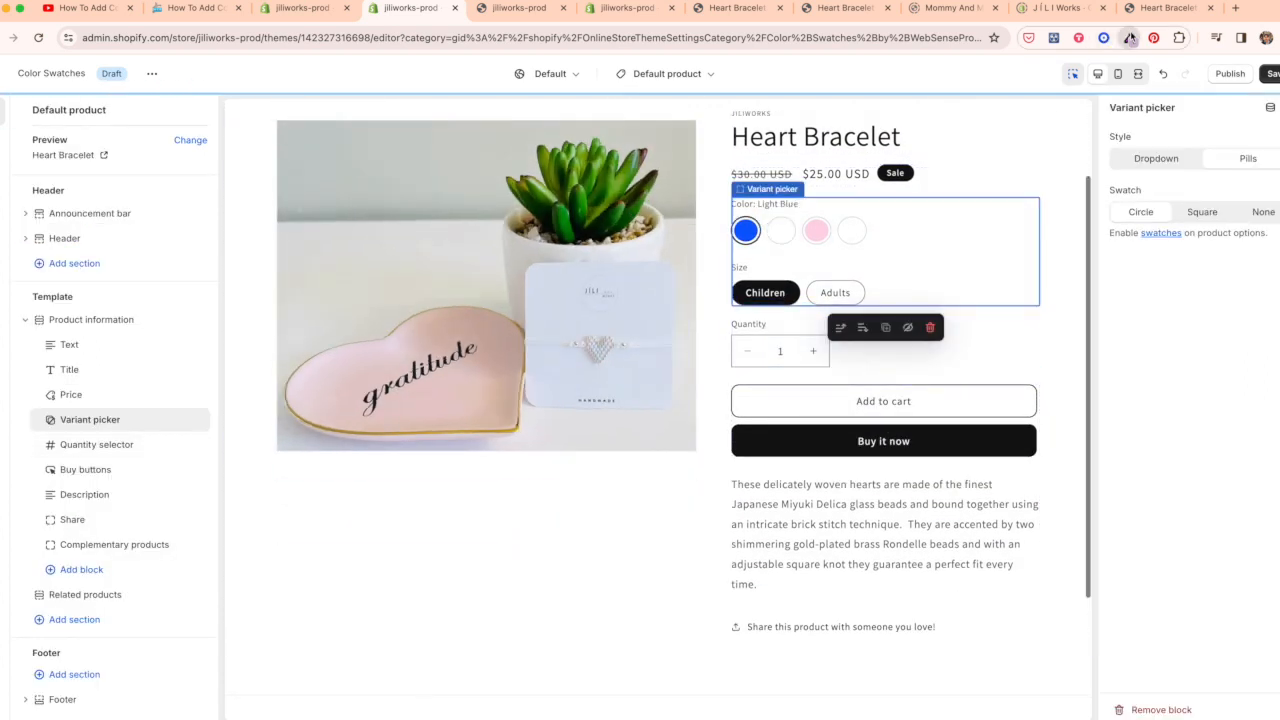
pyautogui.click(1052, 106)
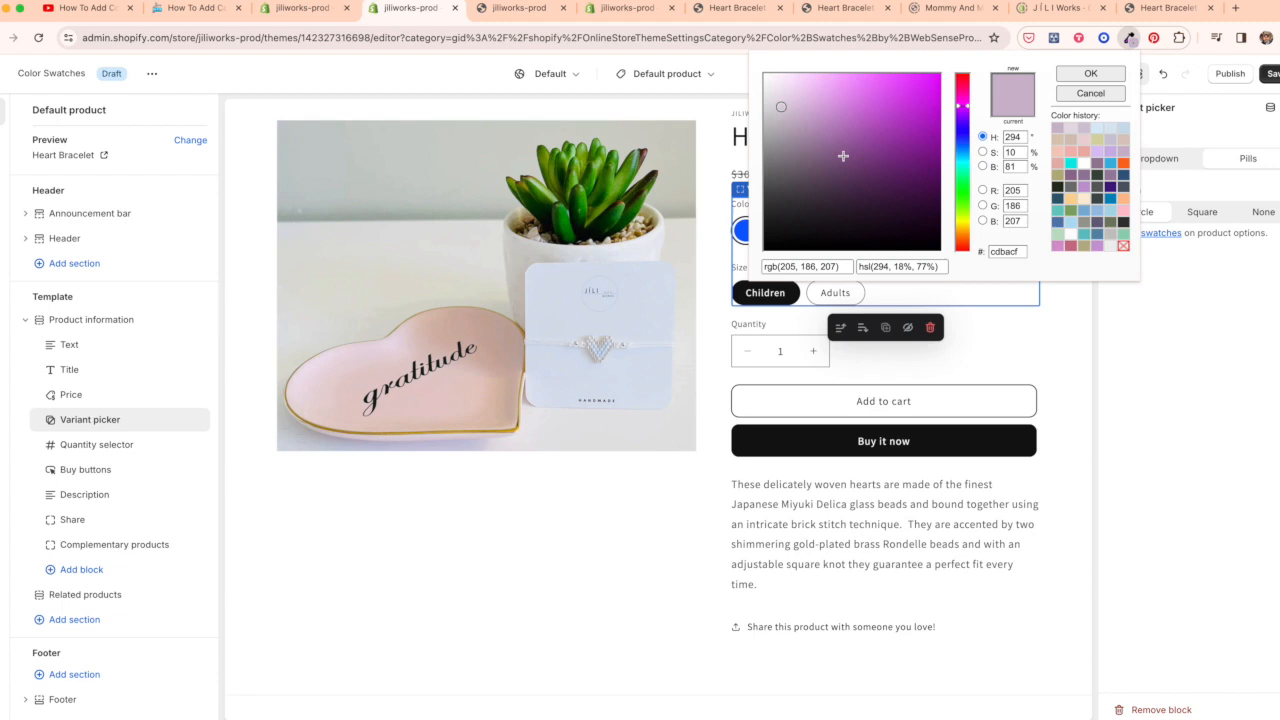
pyautogui.moveTo(781, 106); pyautogui.dragTo(781, 82)
pyautogui.doubleClick(1008, 251)
pyautogui.doubleClick(1006, 251)
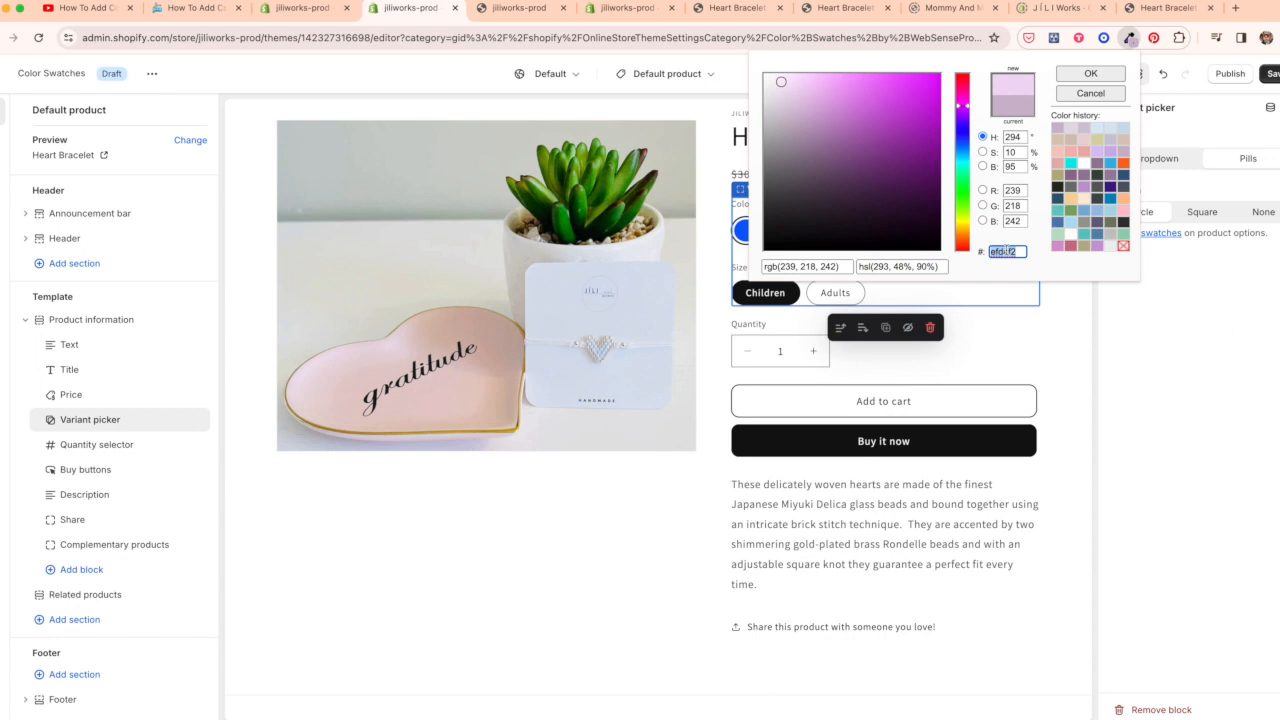
pyautogui.click(1090, 73)
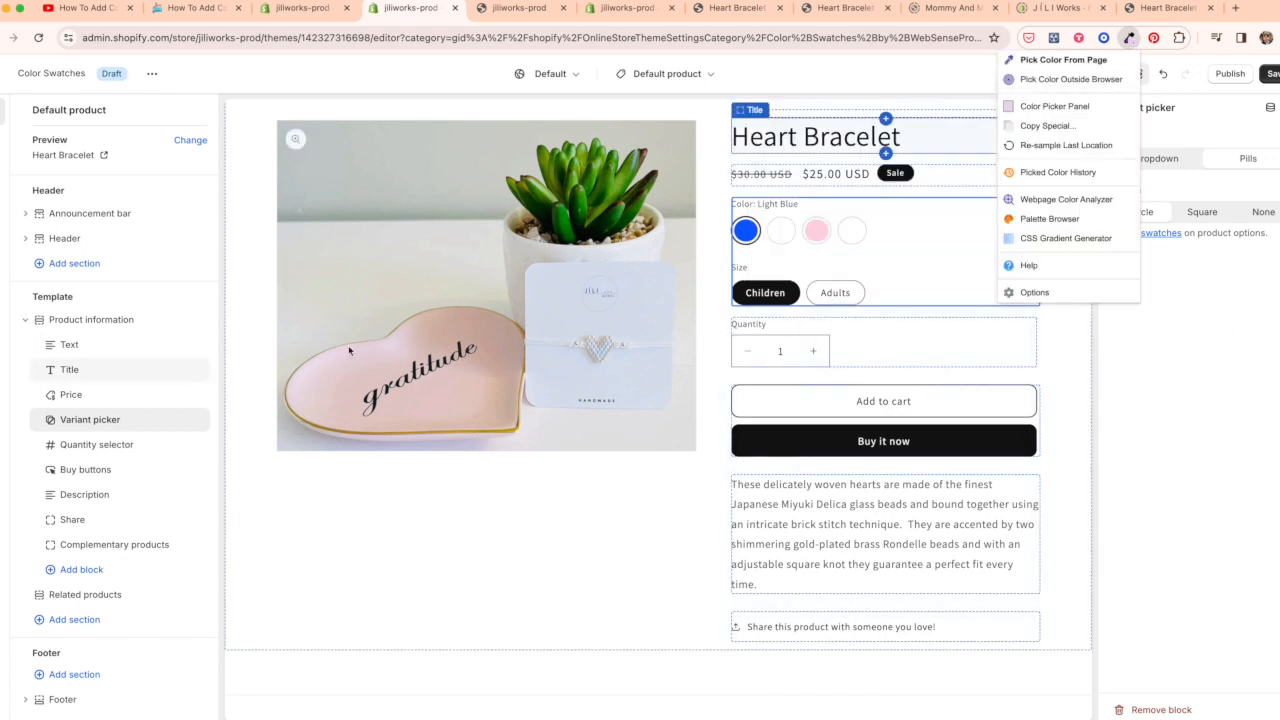
# Complete the Purple rule in the Colors list with the hex code efdaf2 and save the theme settings.
pyautogui.click(2, 142)
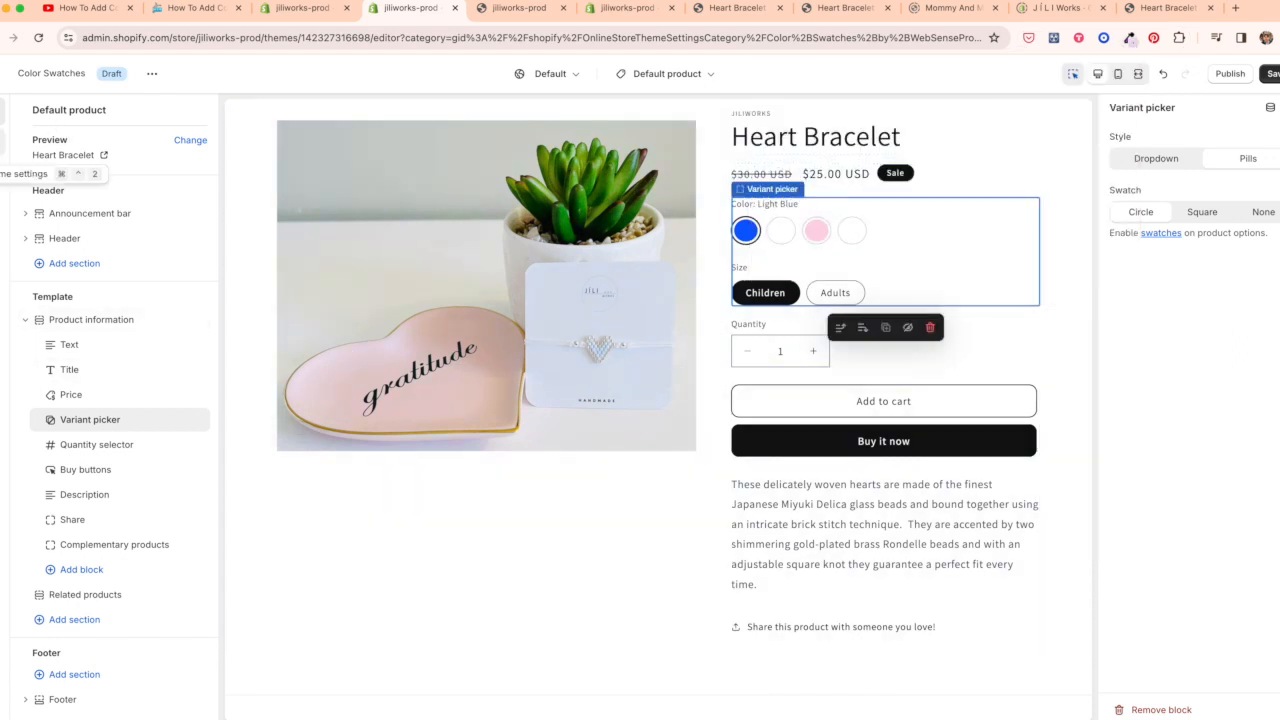
pyautogui.click(3, 173)
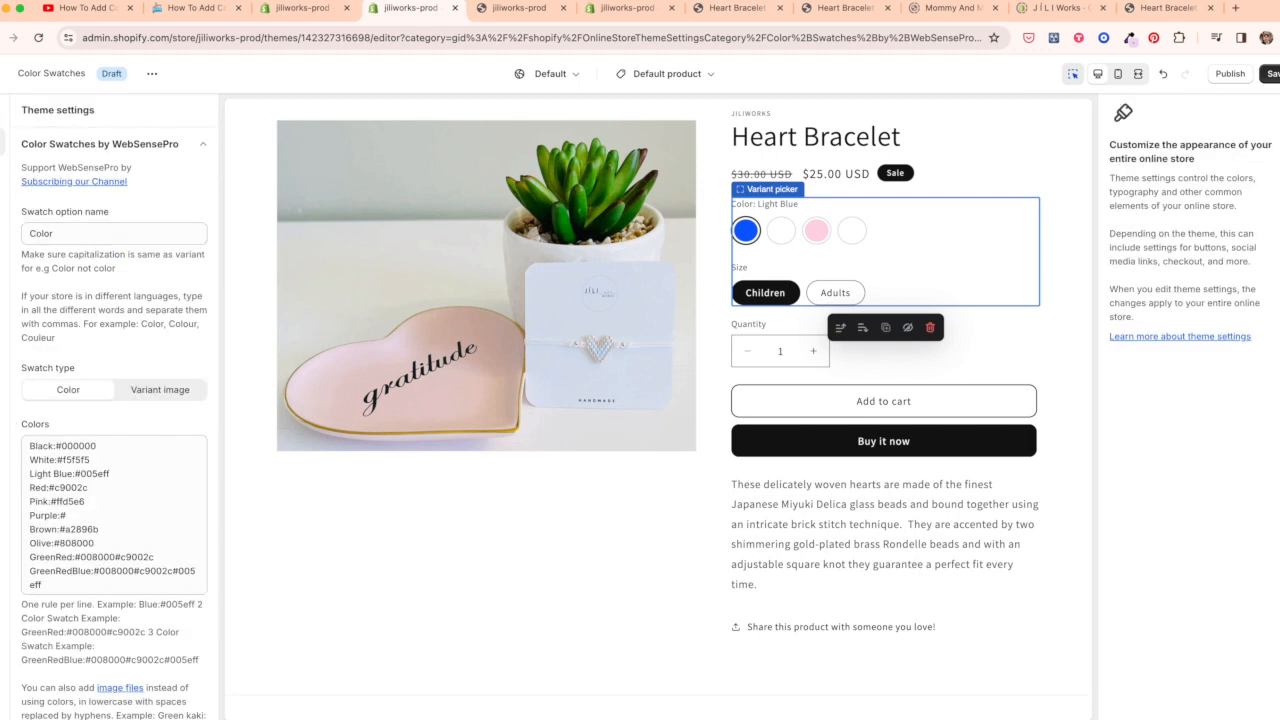
pyautogui.click(78, 515)
pyautogui.write('efcaf2')
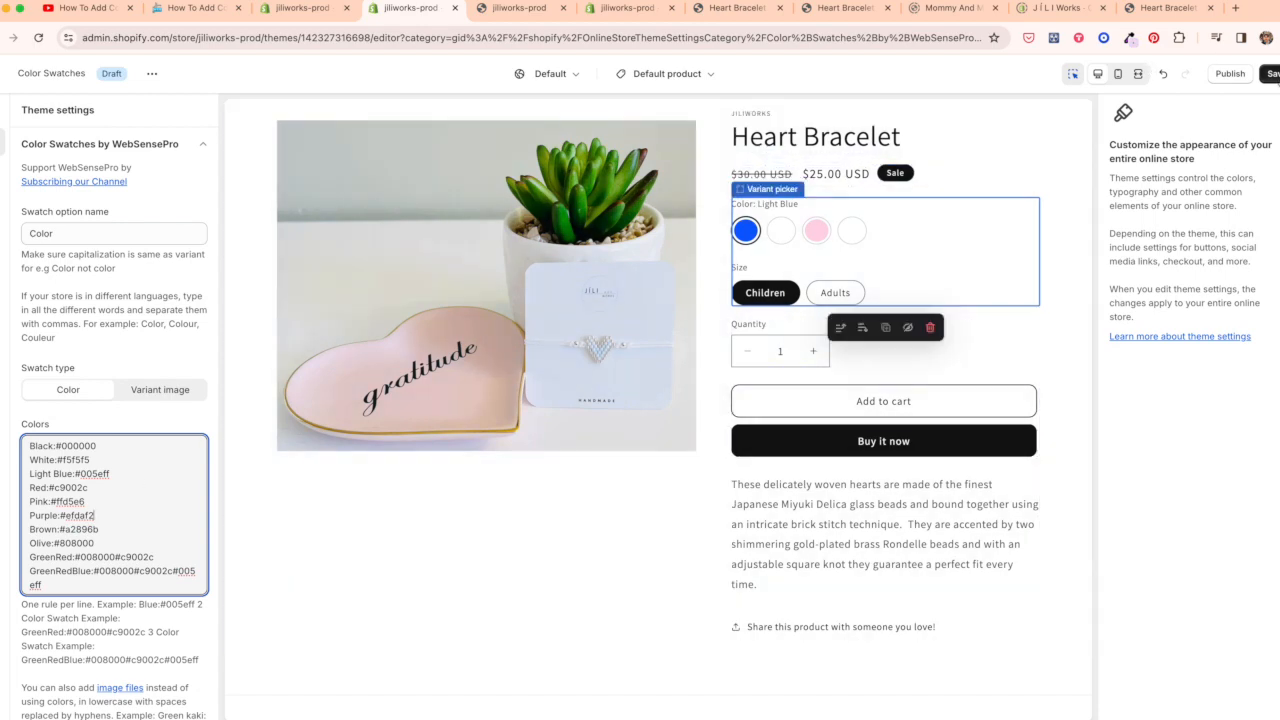
pyautogui.click(1276, 78)
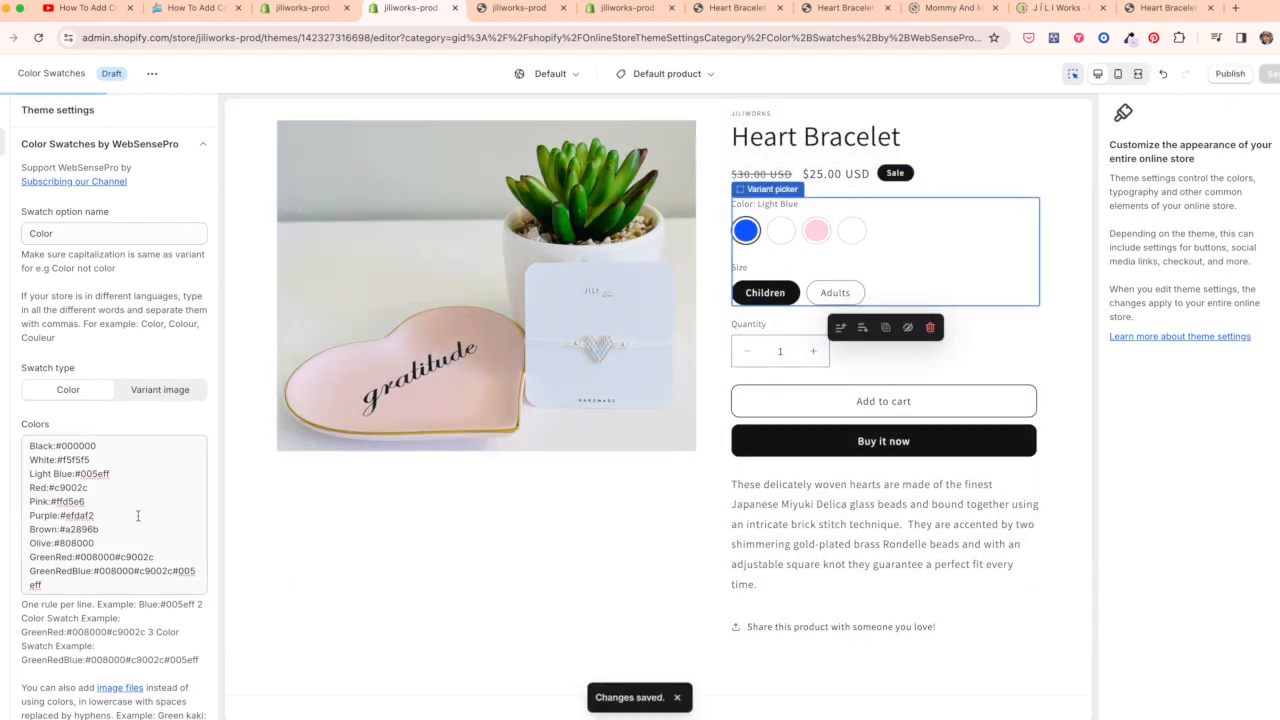
# Rename the Purple rule to Light Purple in the Colors list and save.
pyautogui.click(31, 515)
pyautogui.write('Light')
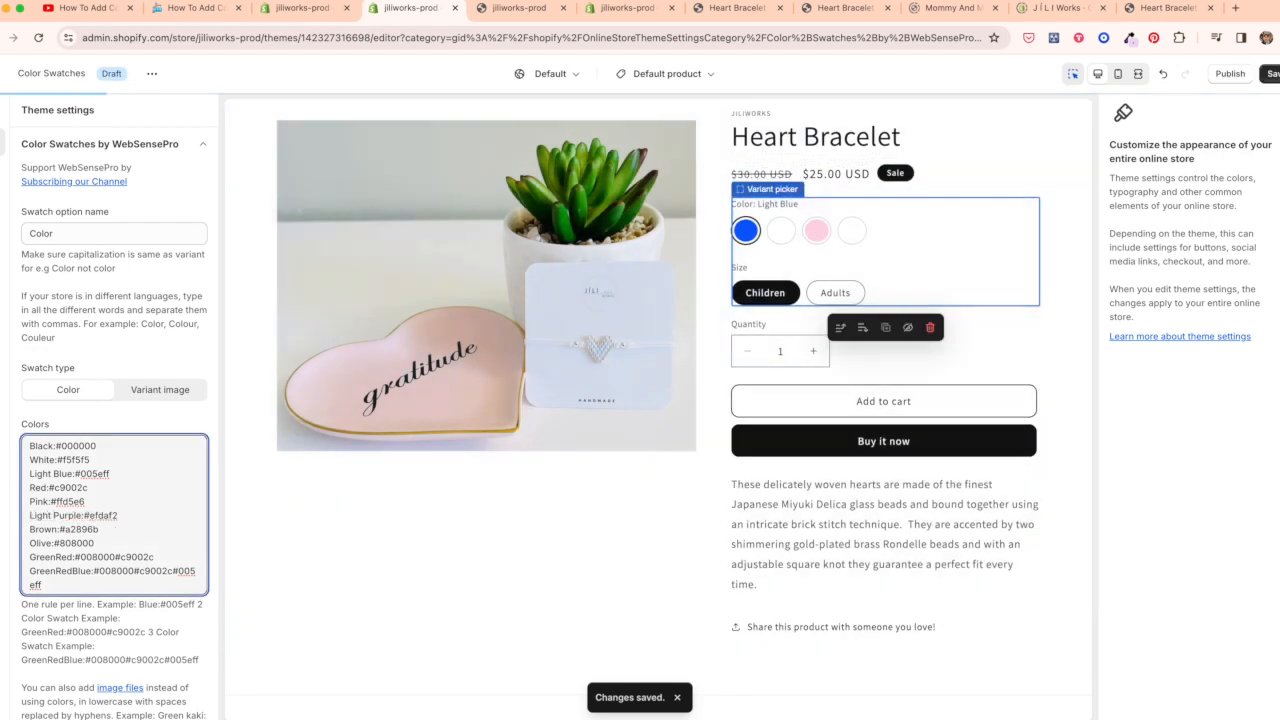
pyautogui.click(1271, 75)
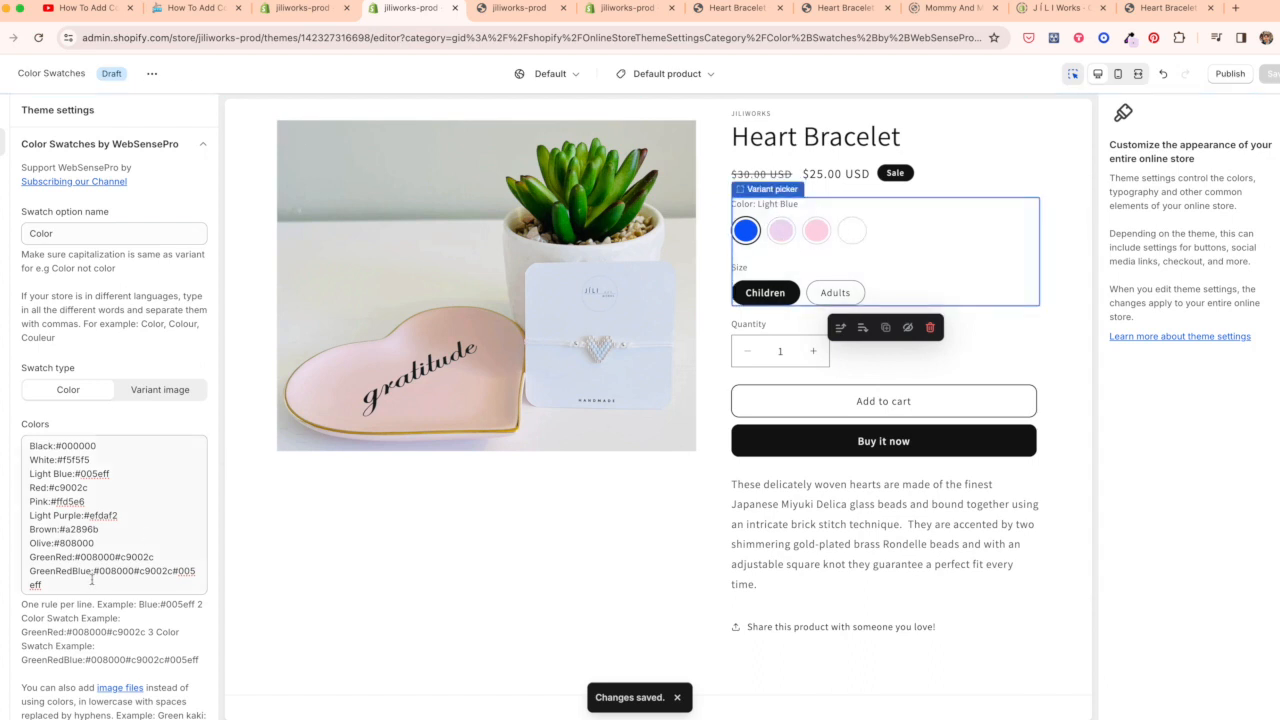
# Start a new "Yellow:" rule on its own line at the end of the Colors list.
pyautogui.click(55, 584)
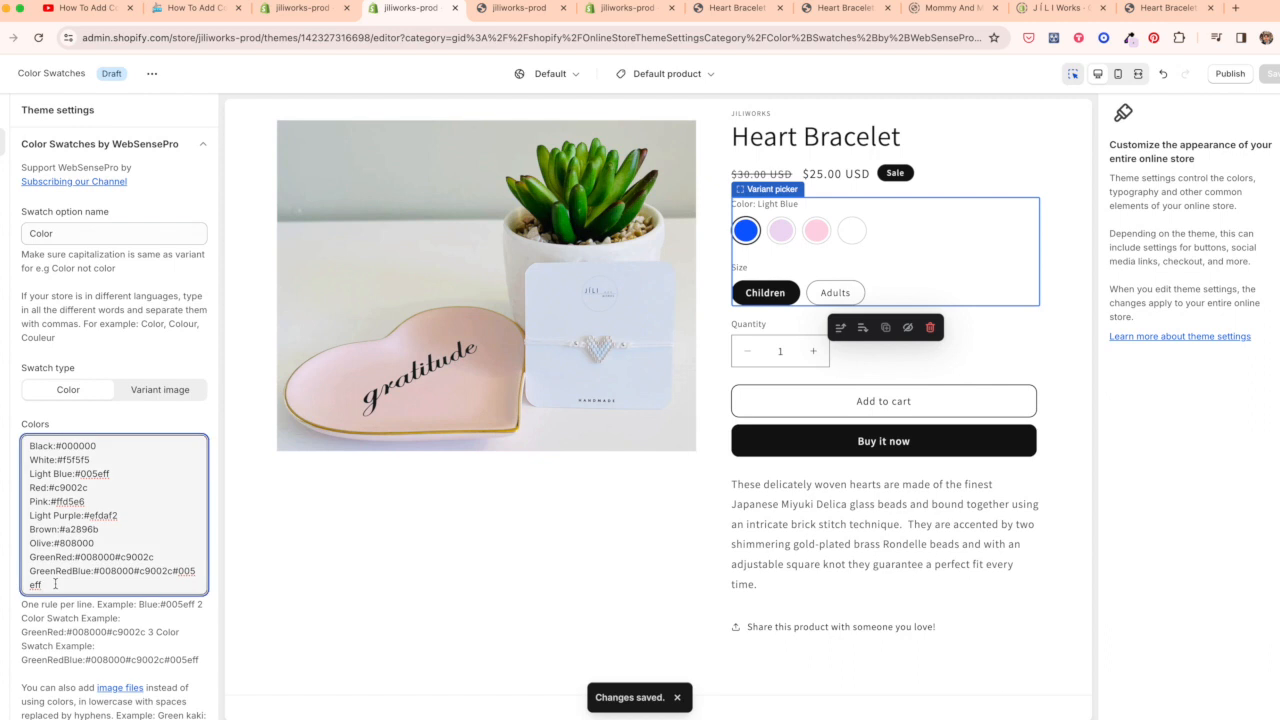
pyautogui.press('Return')
pyautogui.write('Yellow:')
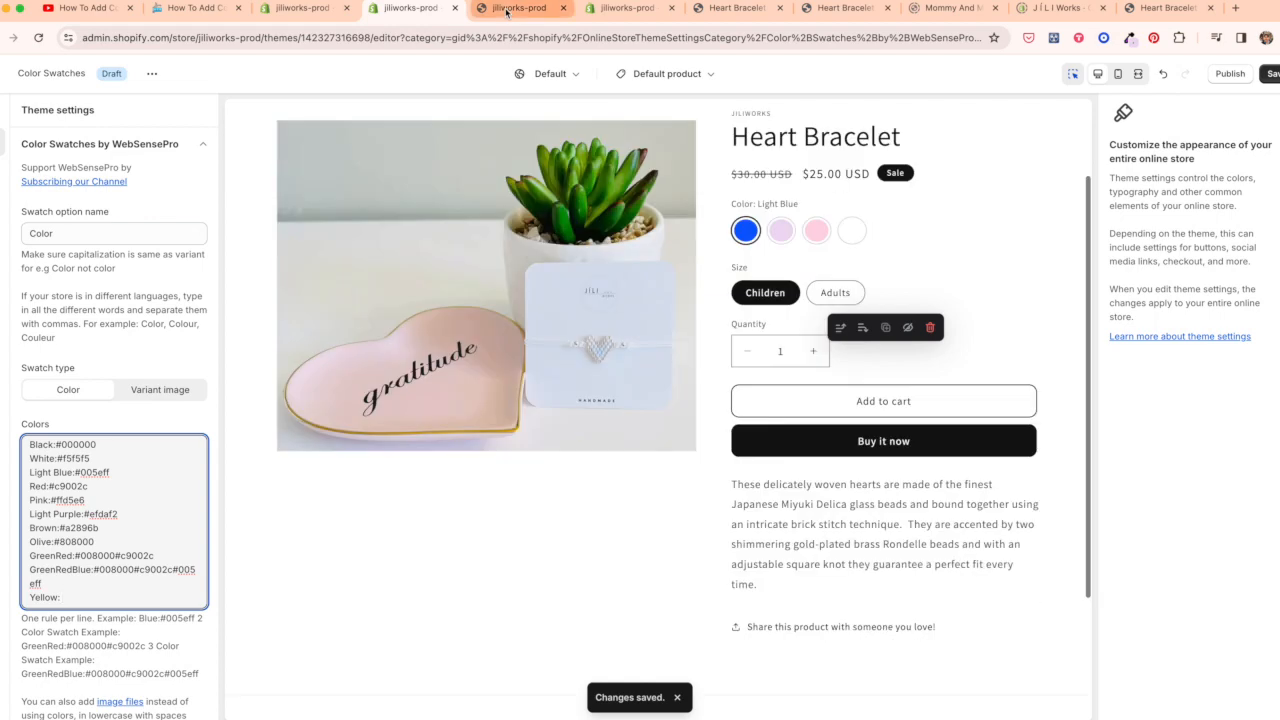
pyautogui.click(851, 230)
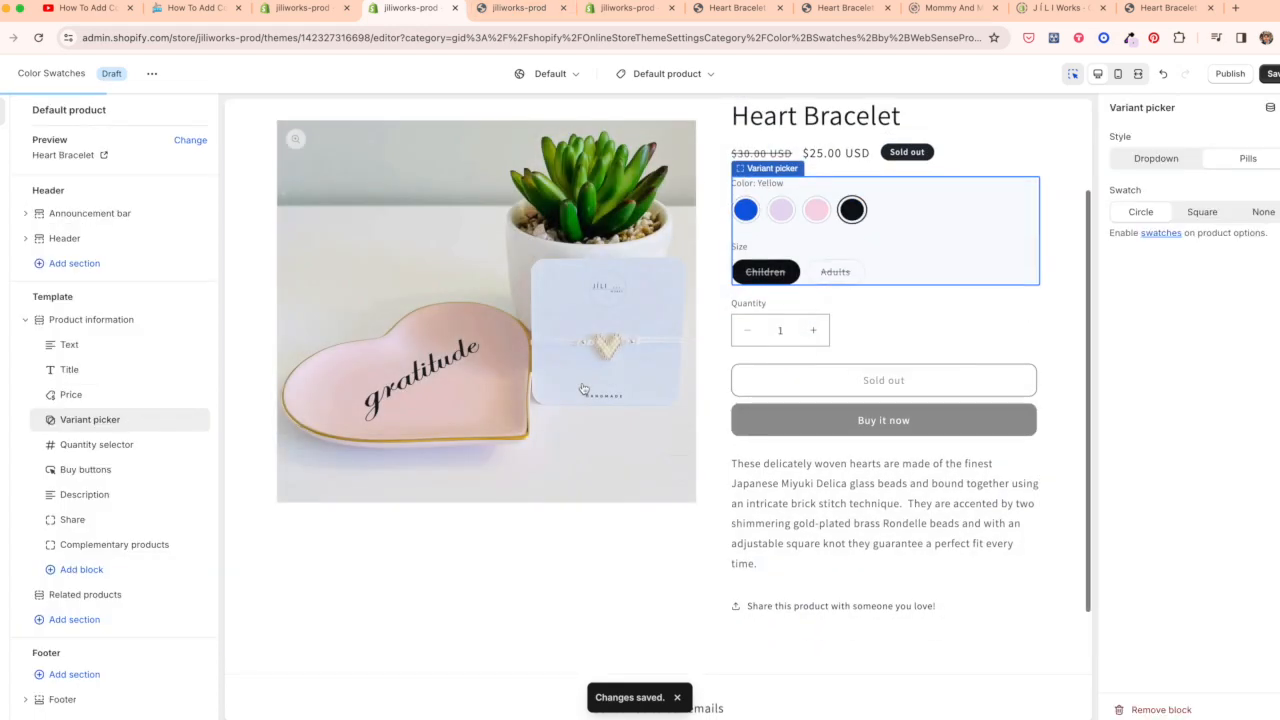
pyautogui.click(1129, 37)
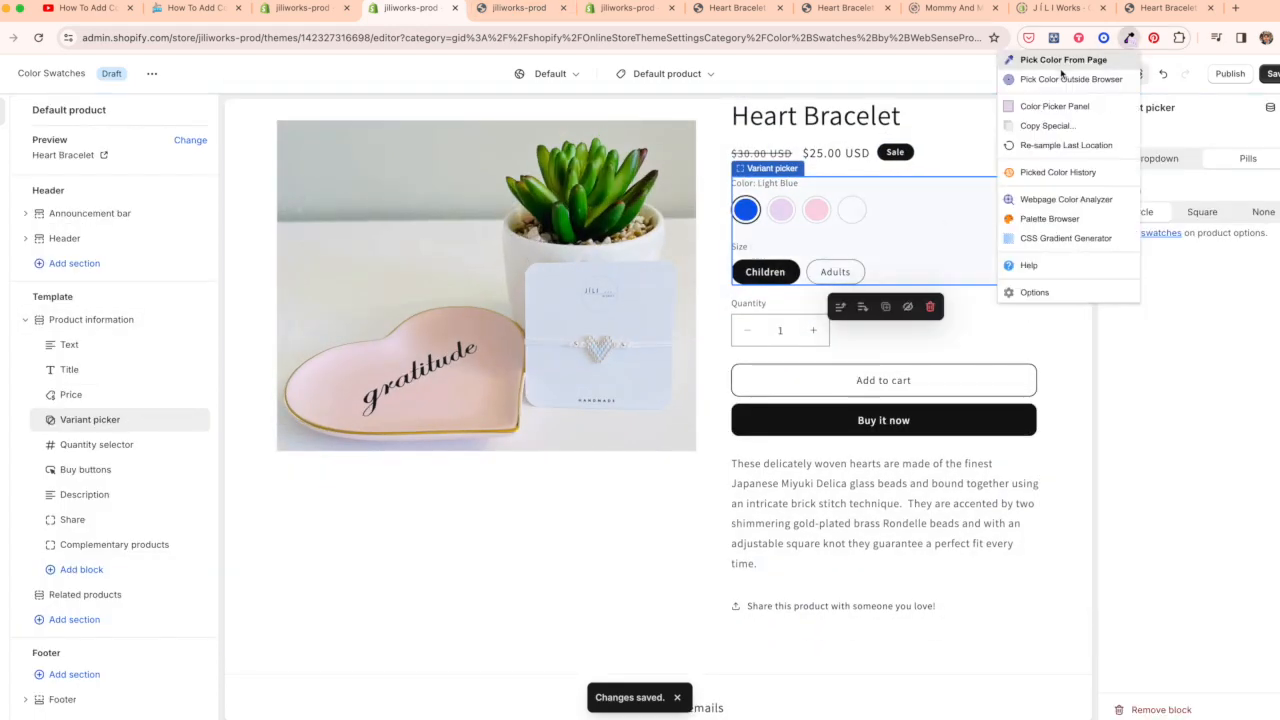
pyautogui.click(1063, 60)
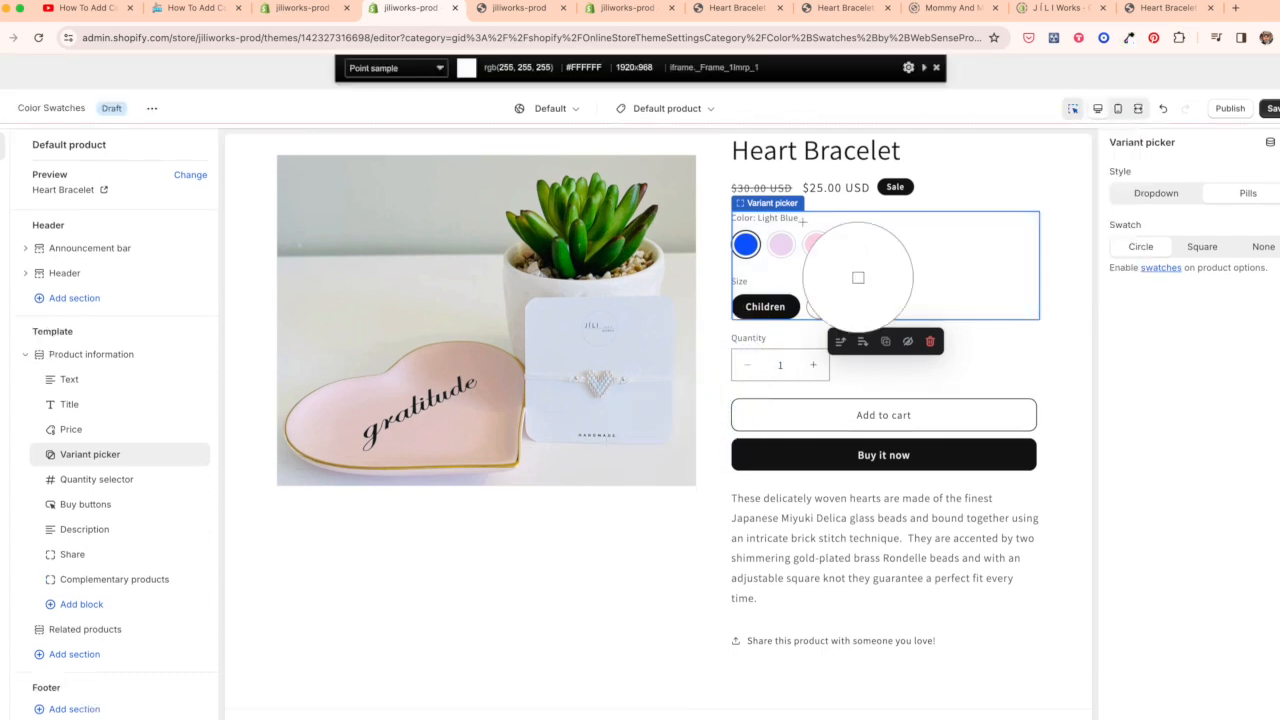
pyautogui.click(1005, 225)
# Select the Yellow variant in the preview, sample #E8E5CA from the bracelet's heart with the color picker, and copy the hex code.
pyautogui.click(851, 244)
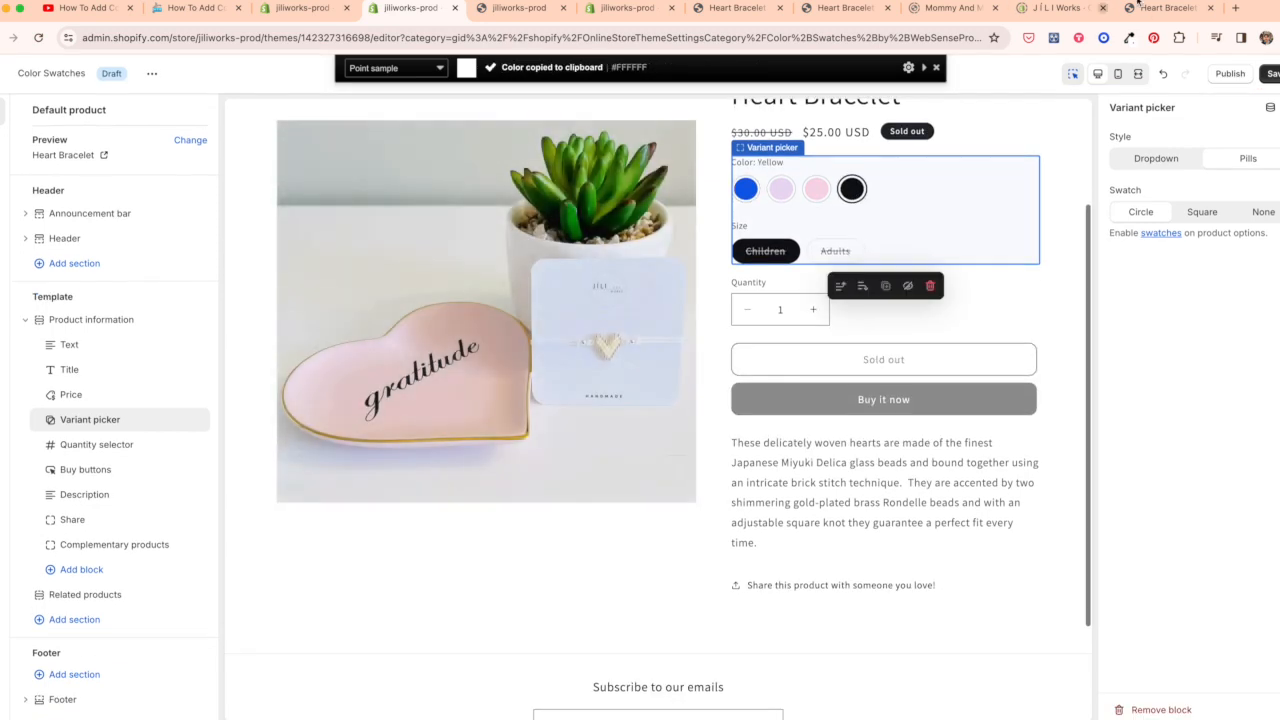
pyautogui.click(1129, 37)
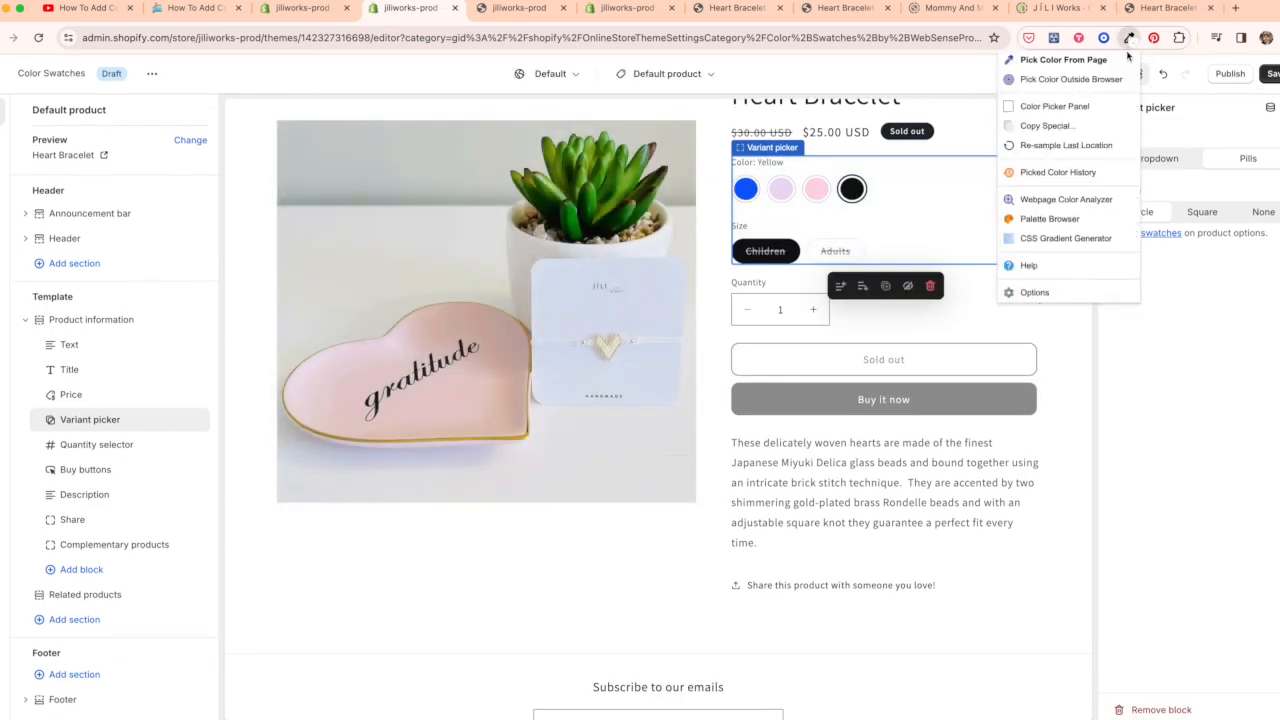
pyautogui.click(1077, 60)
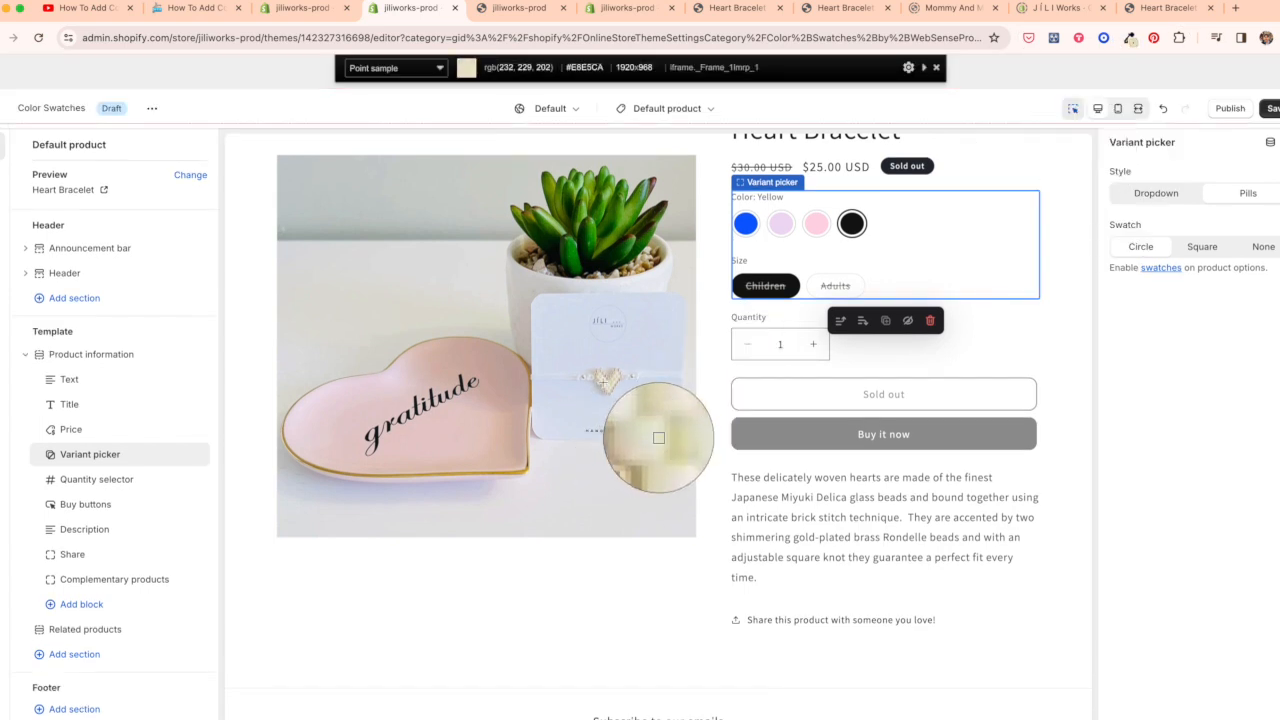
pyautogui.click(655, 436)
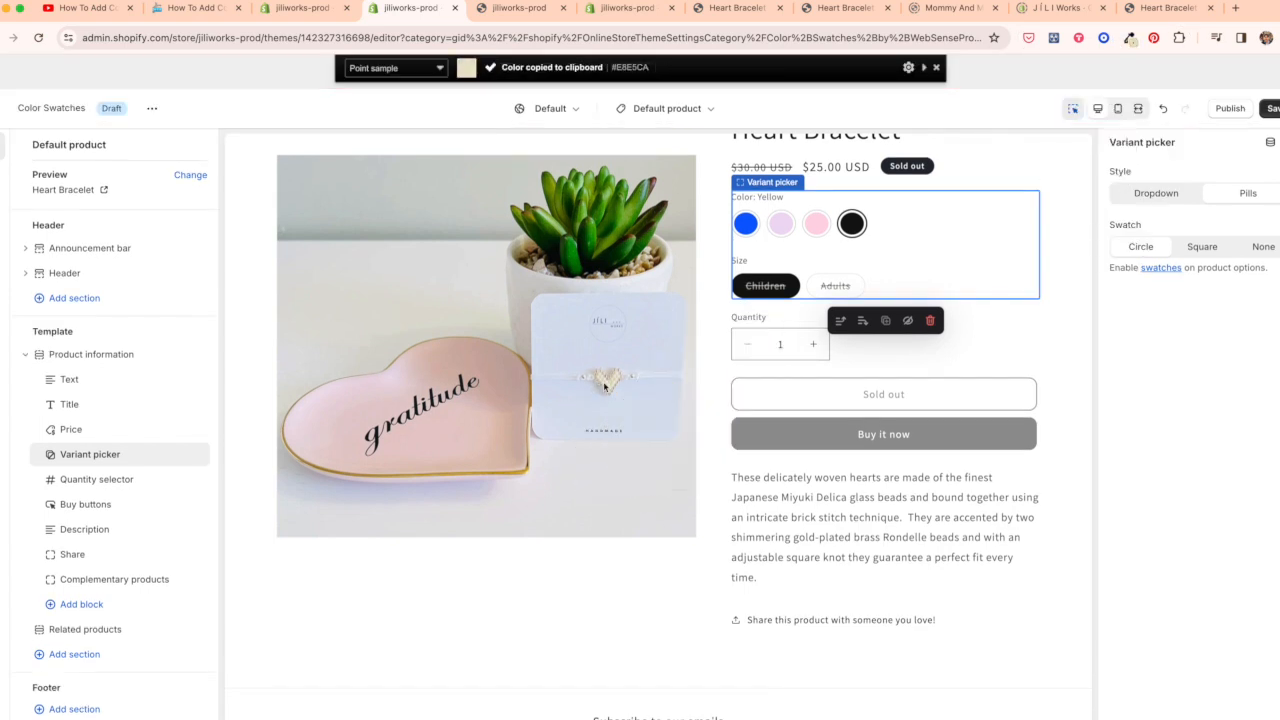
pyautogui.click(1129, 40)
pyautogui.click(1072, 106)
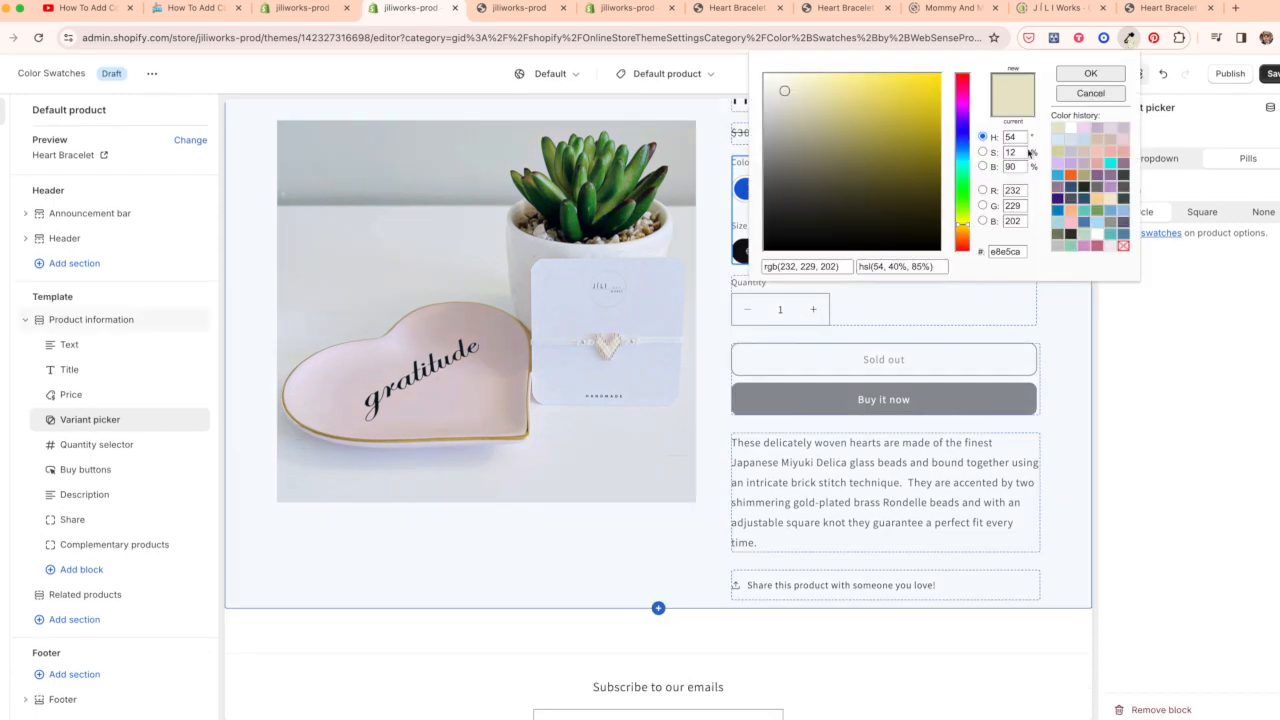
pyautogui.doubleClick(1016, 251)
pyautogui.click(1100, 77)
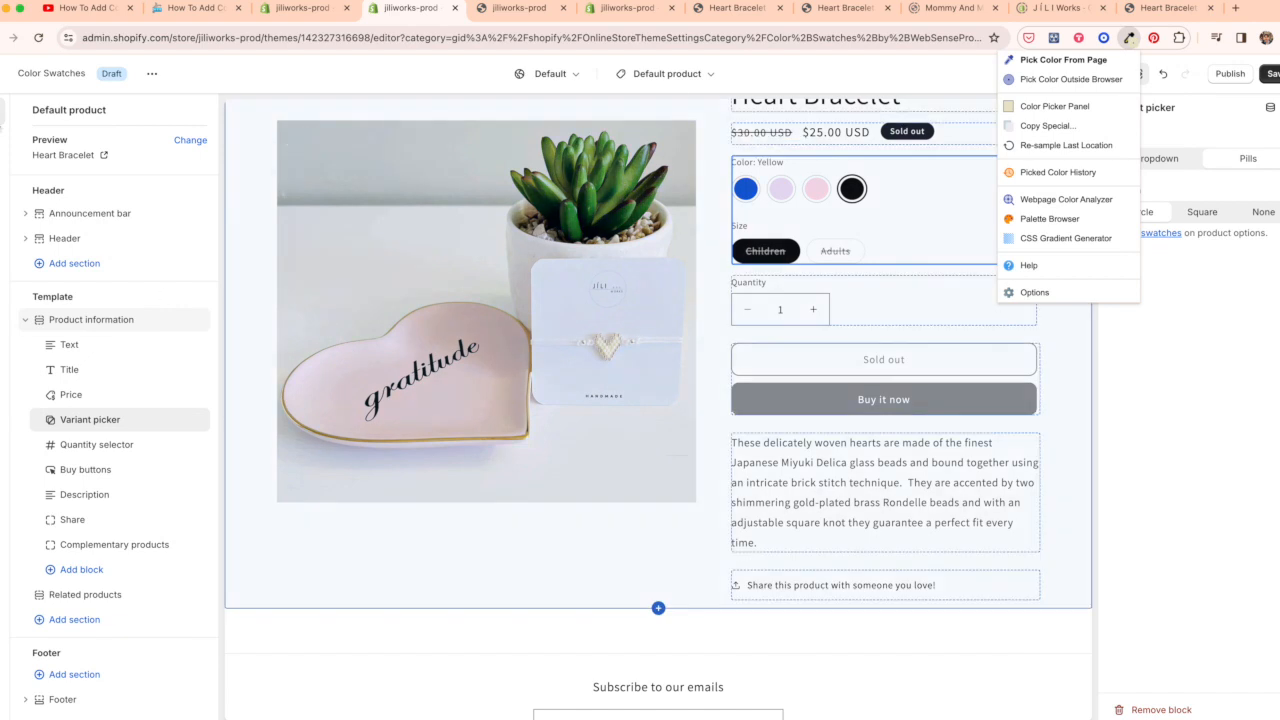
# Paste the hex code e8e5ca after "Yellow:" in the Colors list and save the theme settings.
pyautogui.click(2, 142)
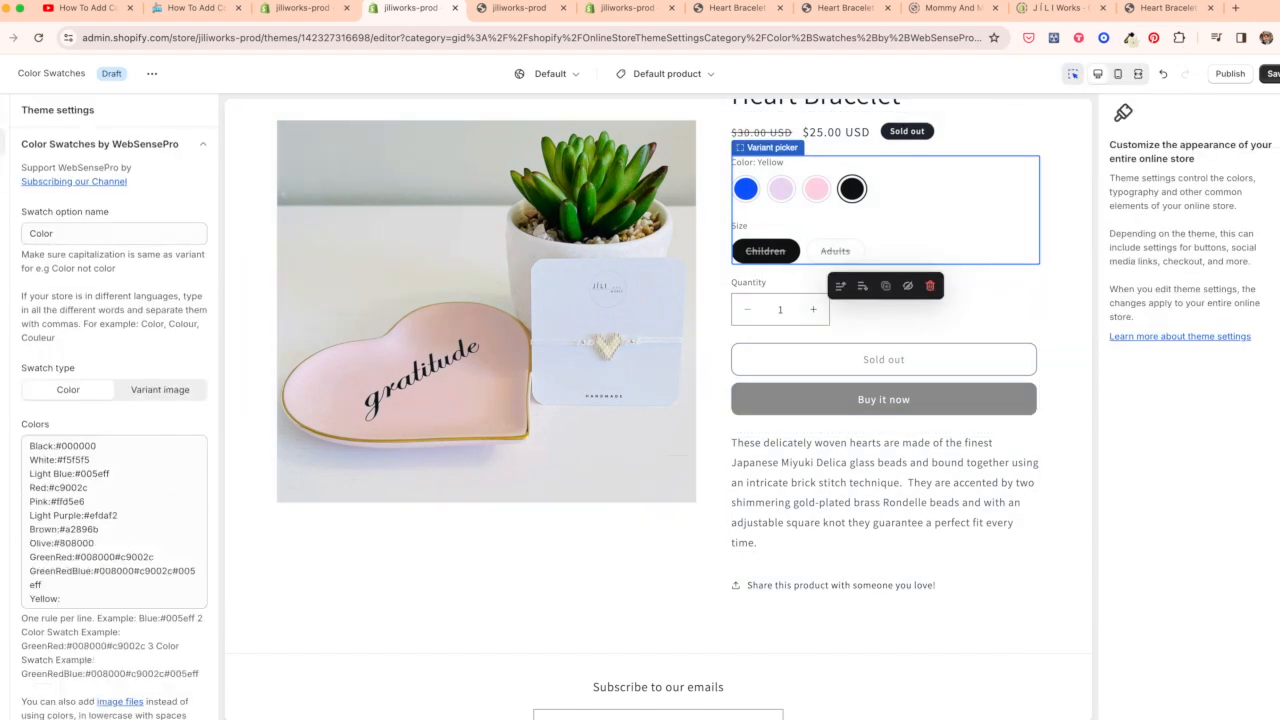
pyautogui.click(72, 605)
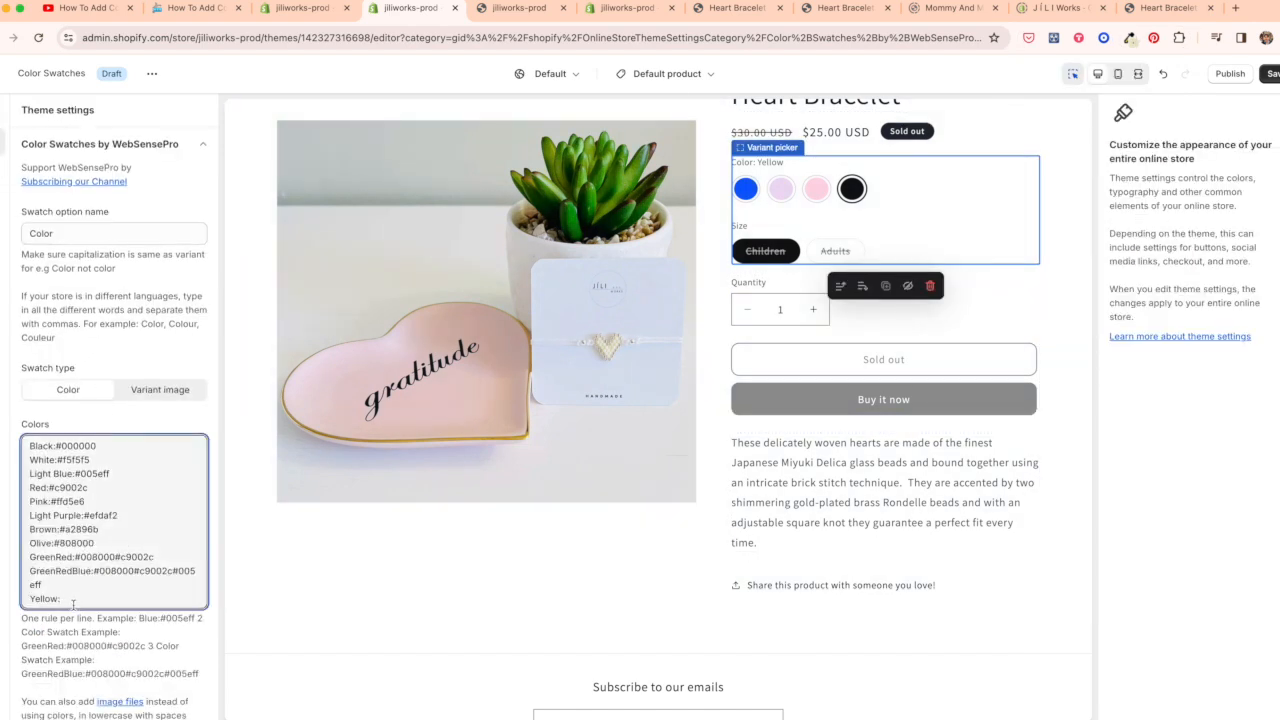
pyautogui.press('super+v')
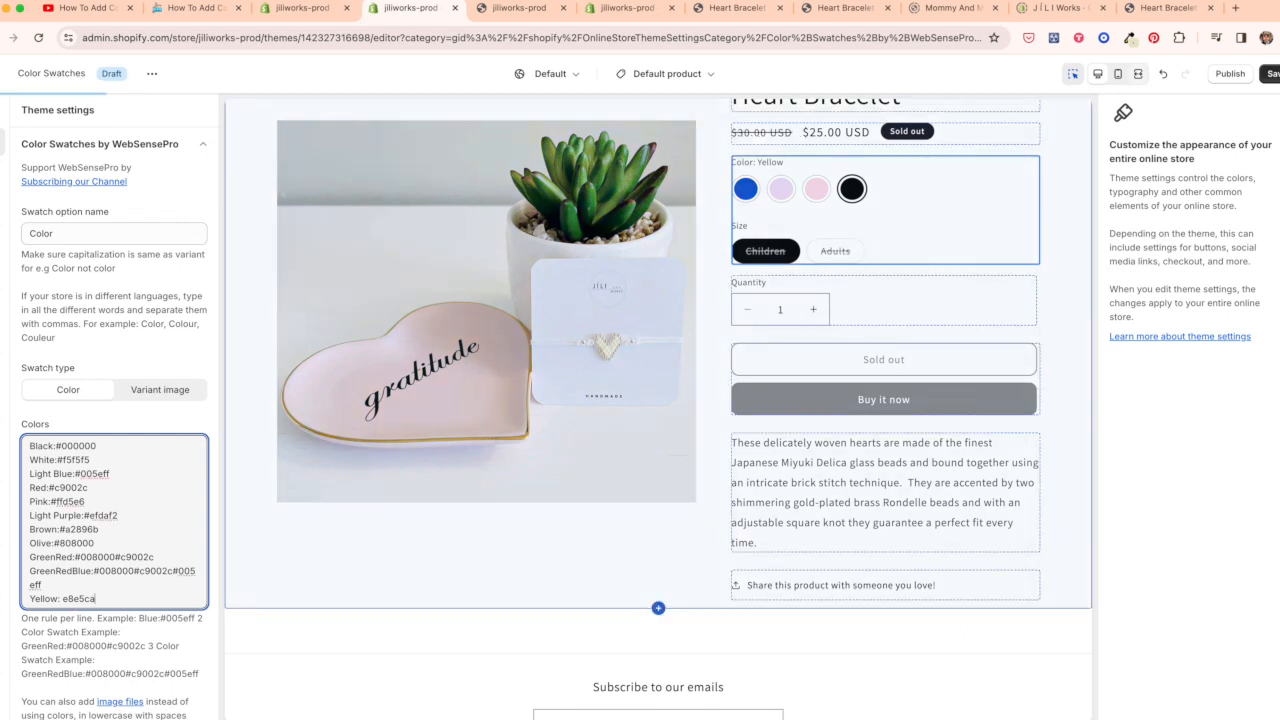
pyautogui.click(1268, 73)
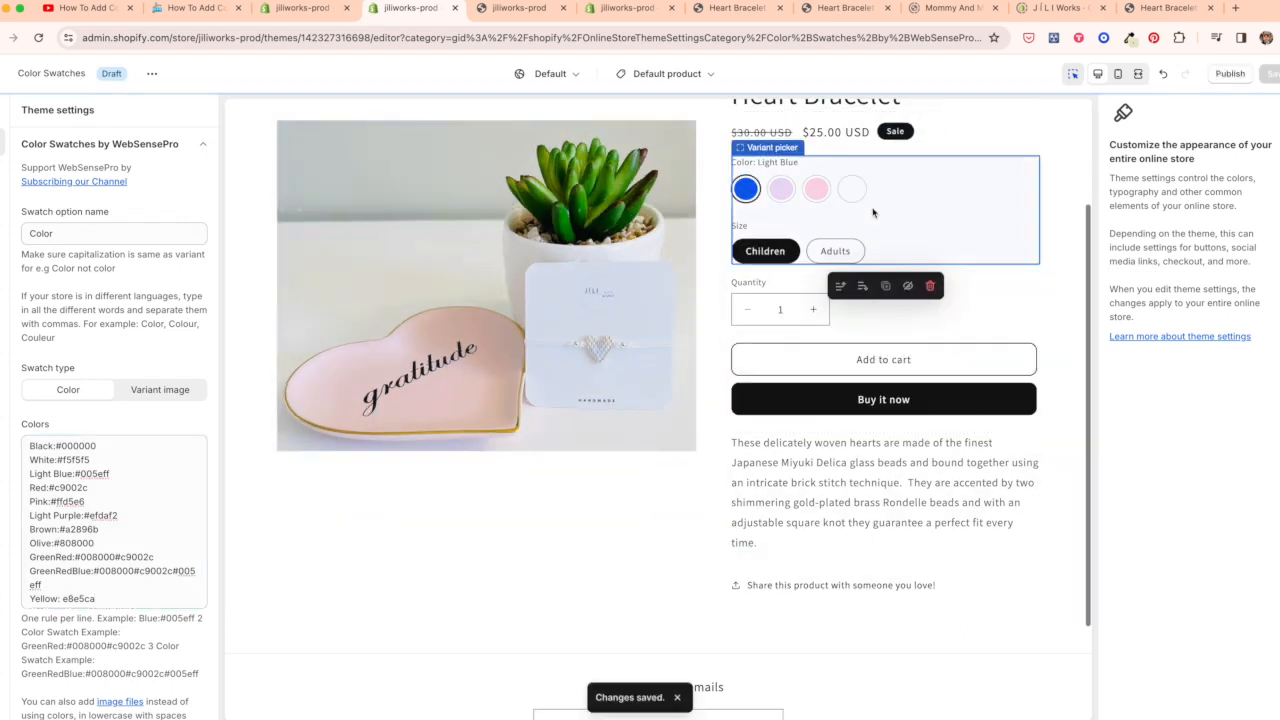
# Insert the # before e8e5ca in the Yellow rule and check the color swatches in the product preview.
pyautogui.click(30, 598)
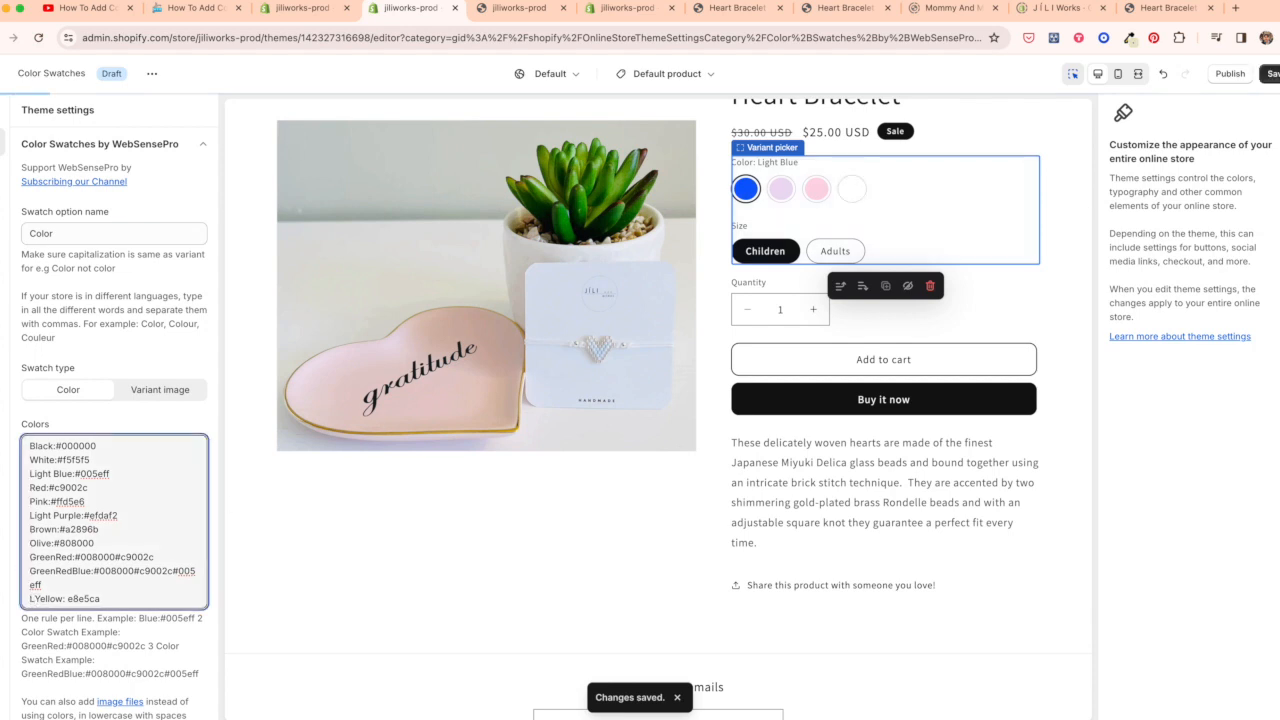
pyautogui.write('#')
pyautogui.click(782, 190)
pyautogui.click(815, 167)
pyautogui.click(853, 147)
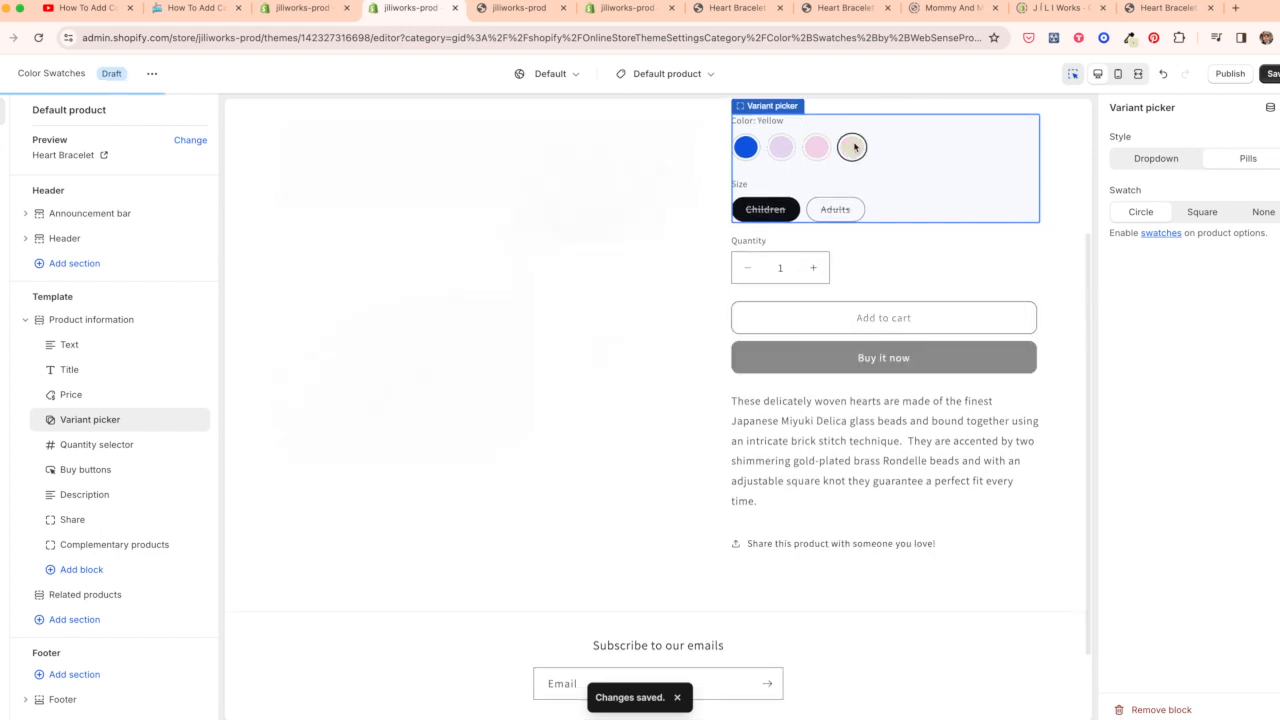
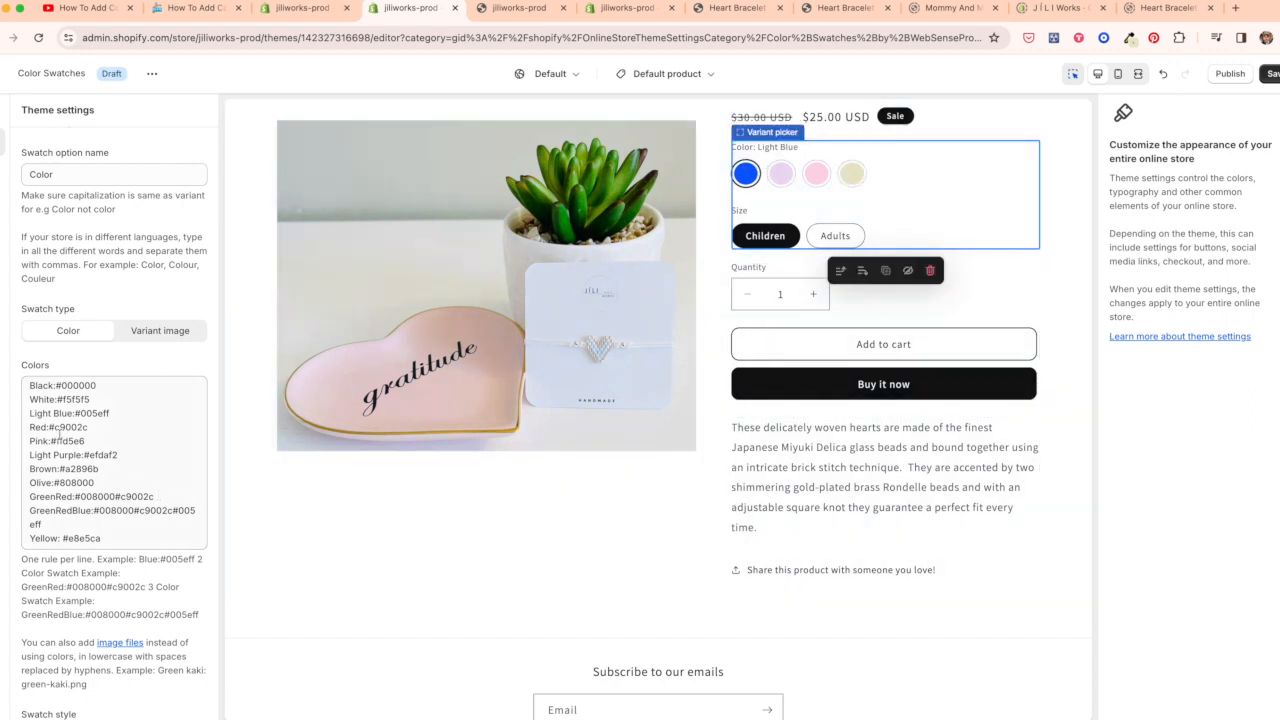
# Append #ffffff as a second color to the Light Blue rule and save the theme settings.
pyautogui.click(124, 413)
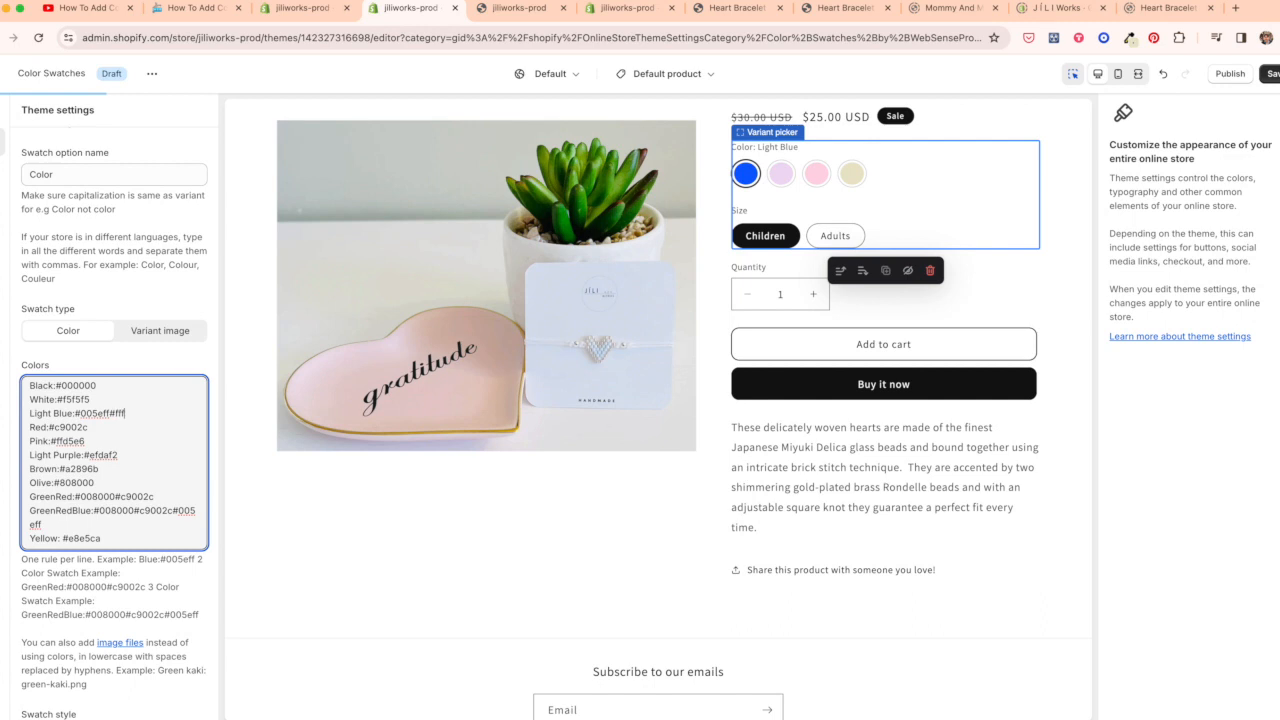
pyautogui.write('fff')
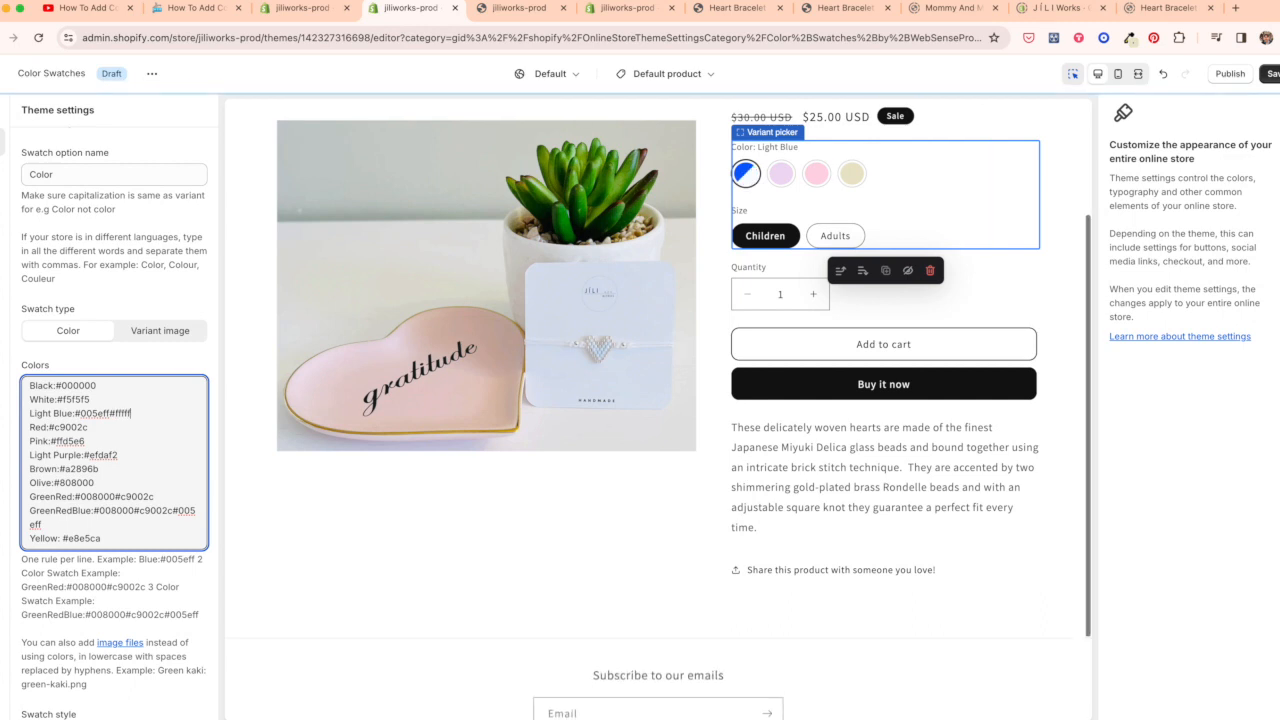
pyautogui.click(744, 182)
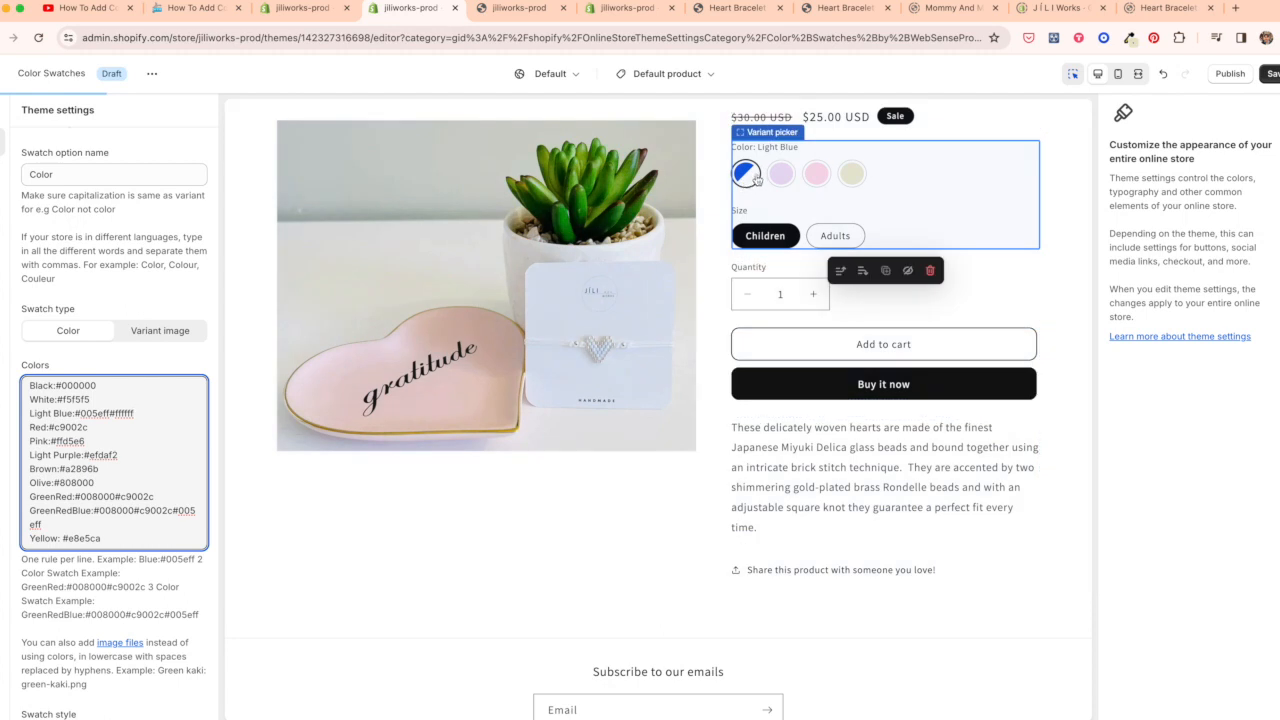
pyautogui.click(1272, 73)
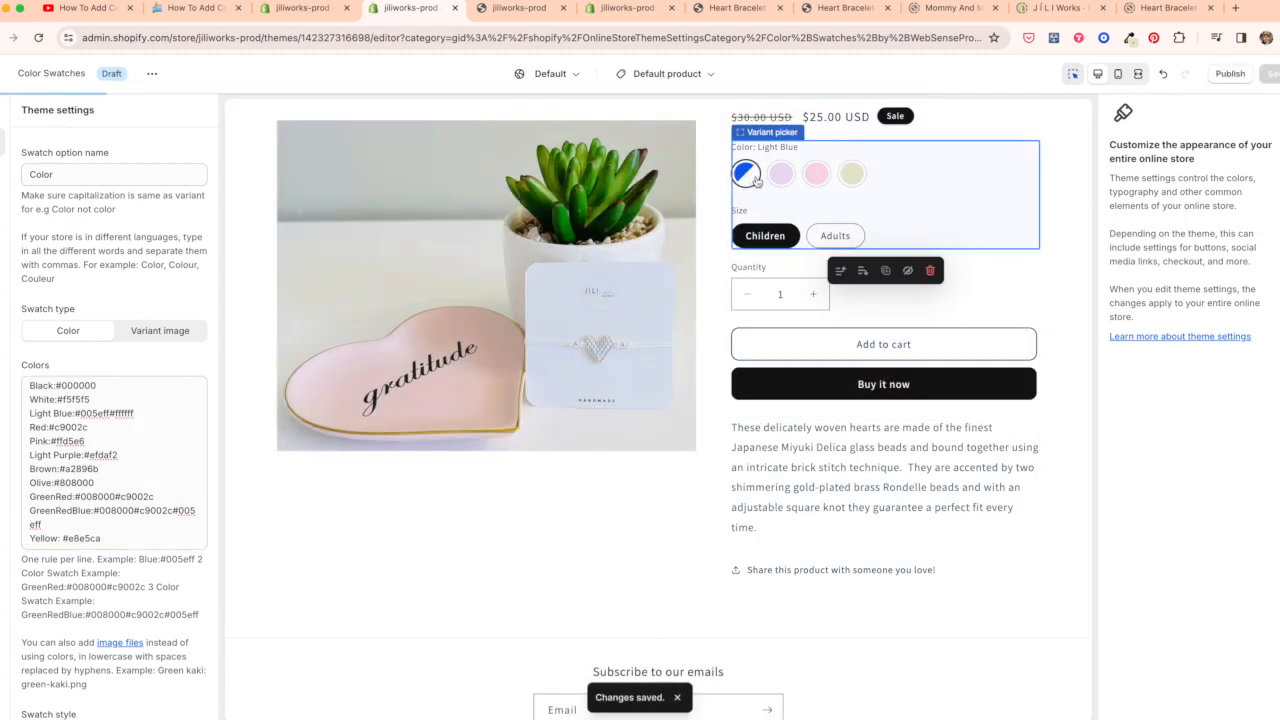
# Try adding Light Purple's hex code #efdaf2 as a third color in the Light Blue rule, and remove it again.
pyautogui.click(149, 412)
pyautogui.write('#')
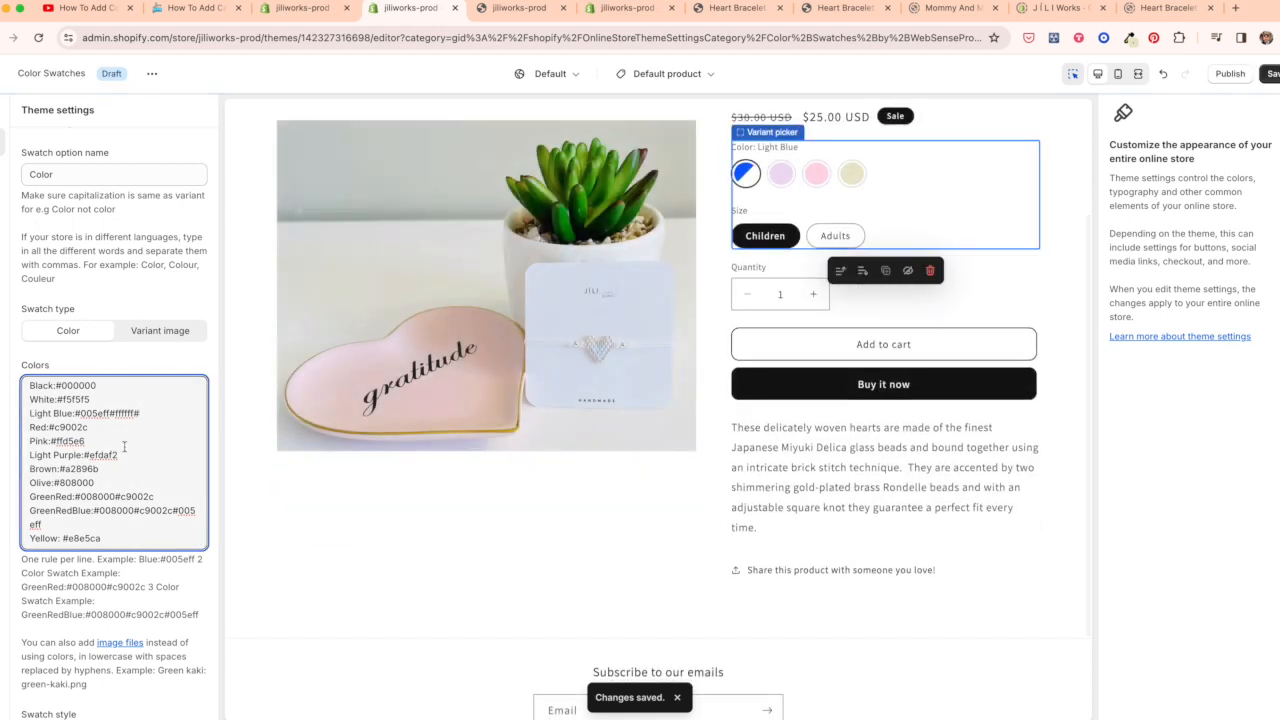
pyautogui.moveTo(120, 455); pyautogui.dragTo(86, 455)
pyautogui.press('super+c')
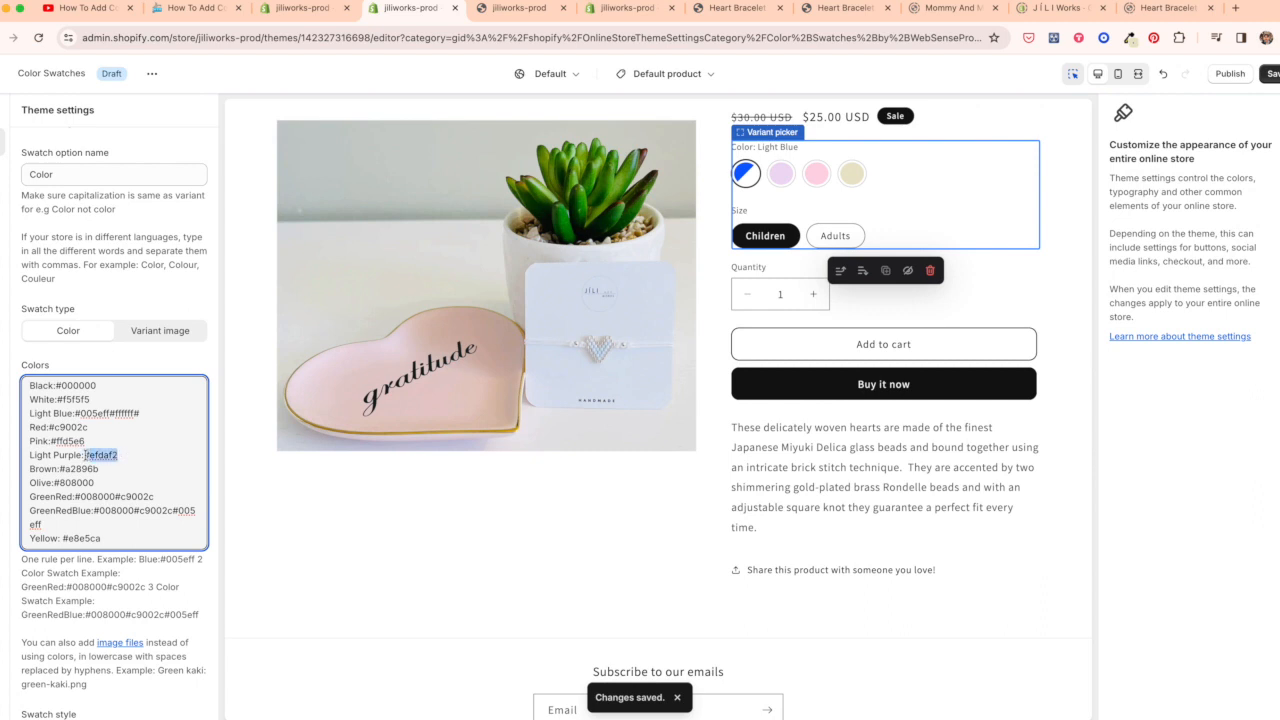
pyautogui.click(176, 412)
pyautogui.write('#')
pyautogui.press('super+v')
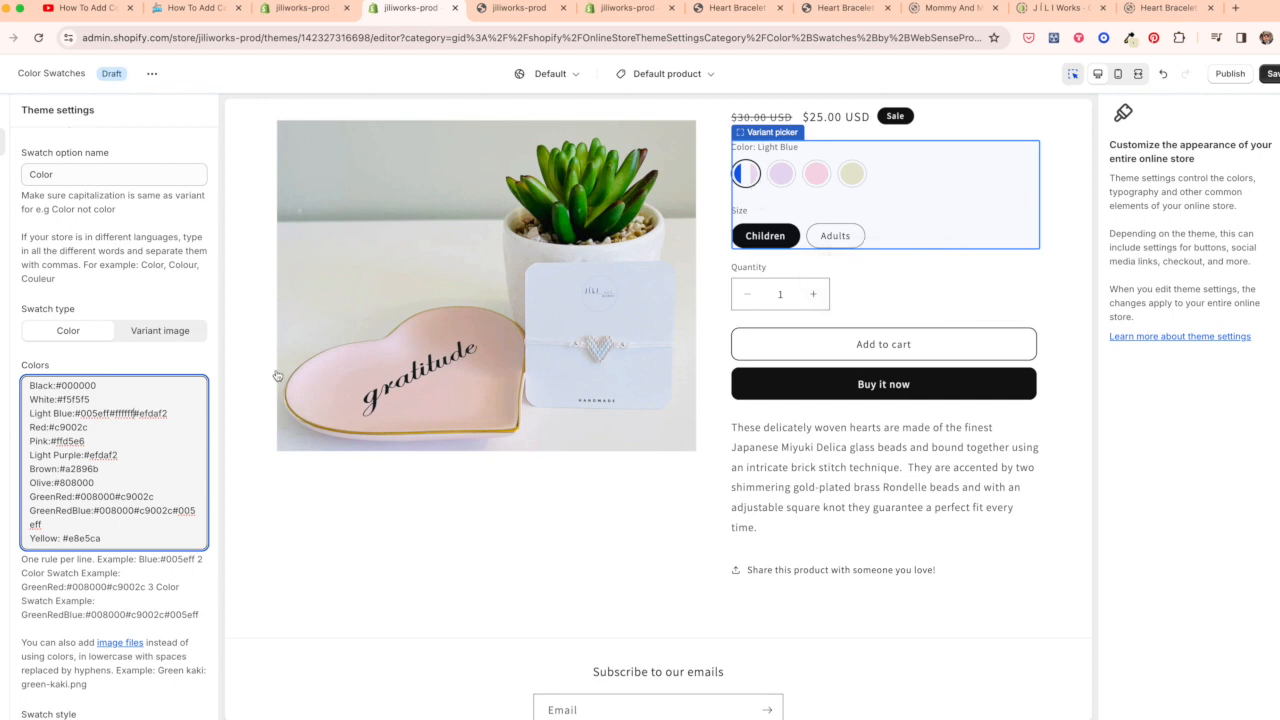
pyautogui.moveTo(176, 413); pyautogui.dragTo(139, 413)
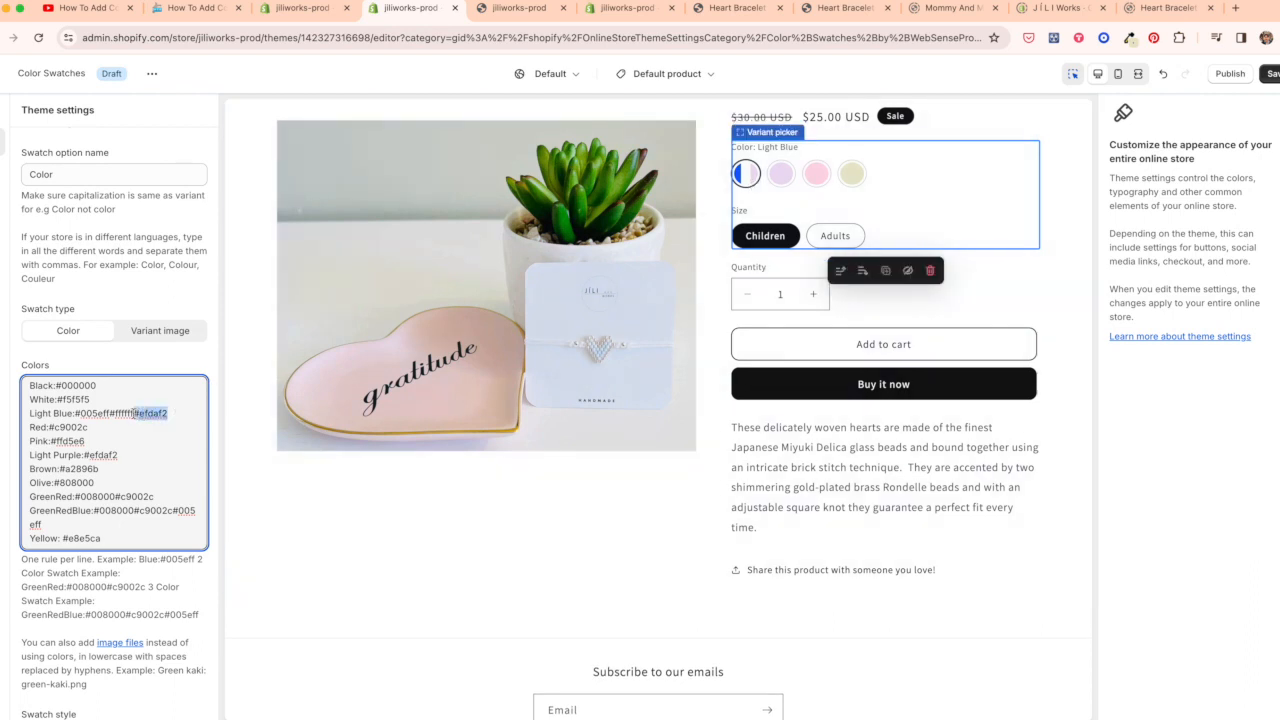
pyautogui.press('BackSpace')
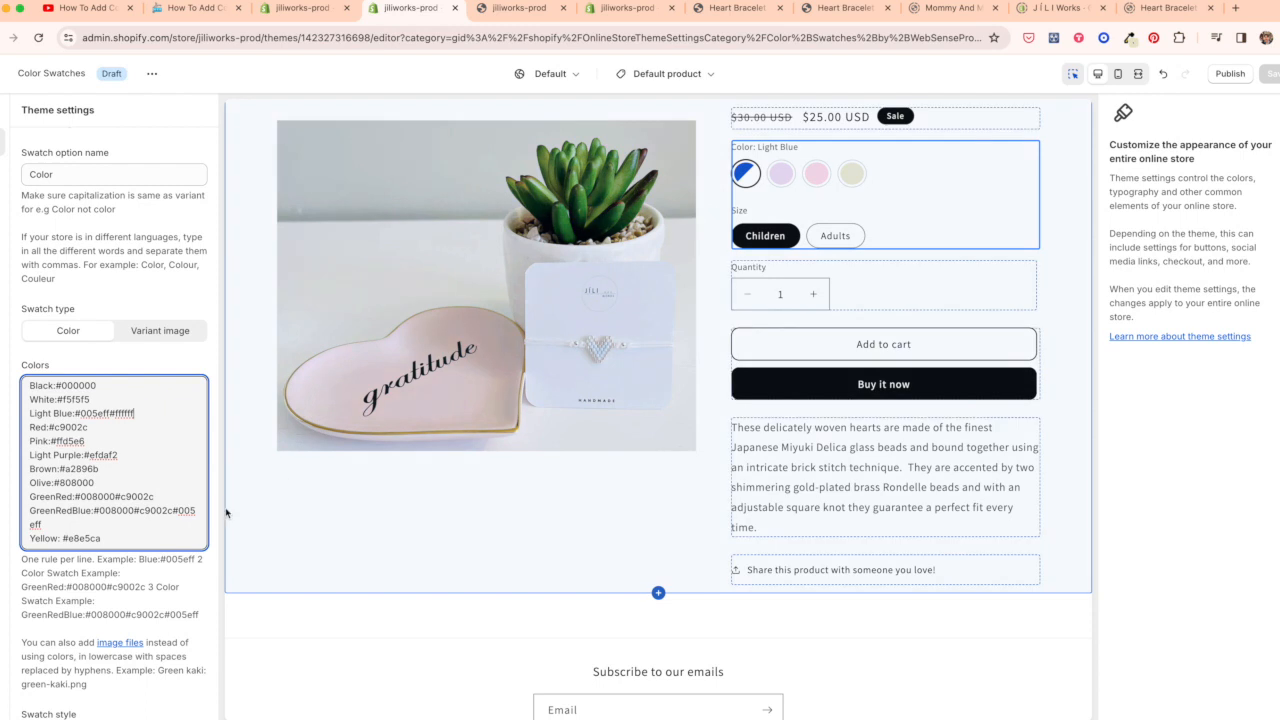
# Try the Variant image swatch type in the preview and switch back to Color.
pyautogui.click(145, 530)
pyautogui.scroll(-1, 145, 530)
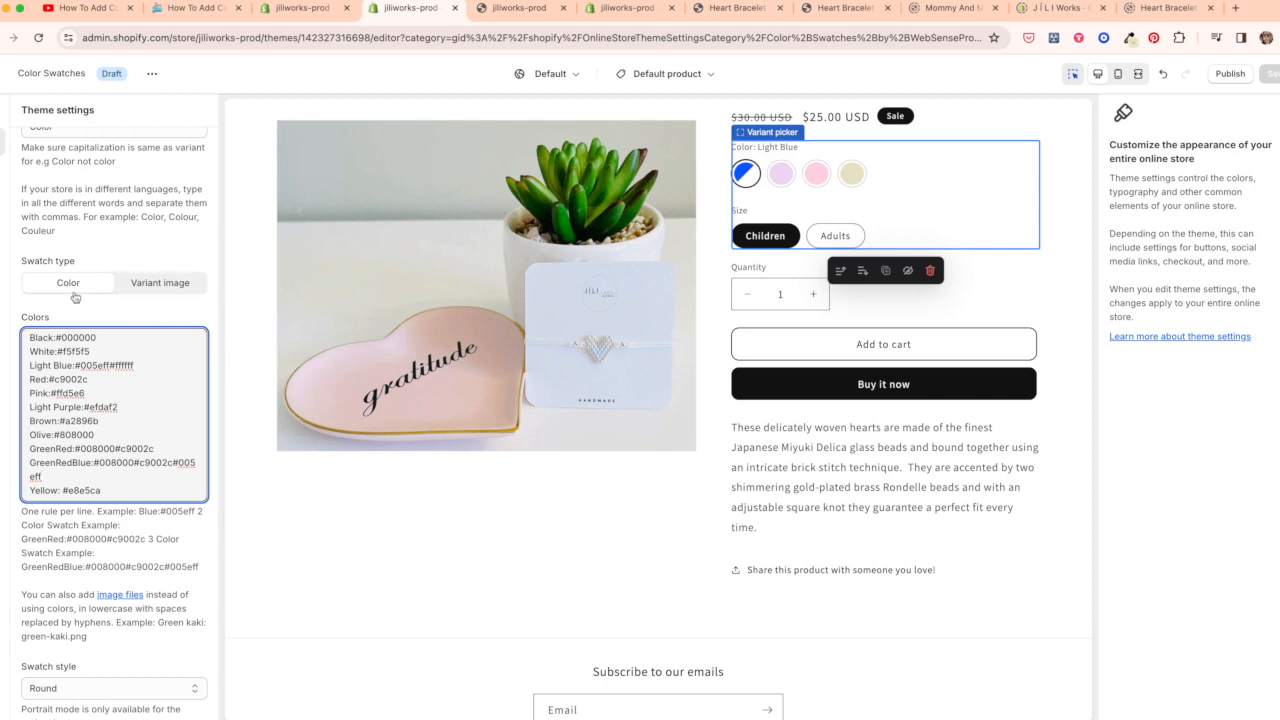
pyautogui.click(180, 285)
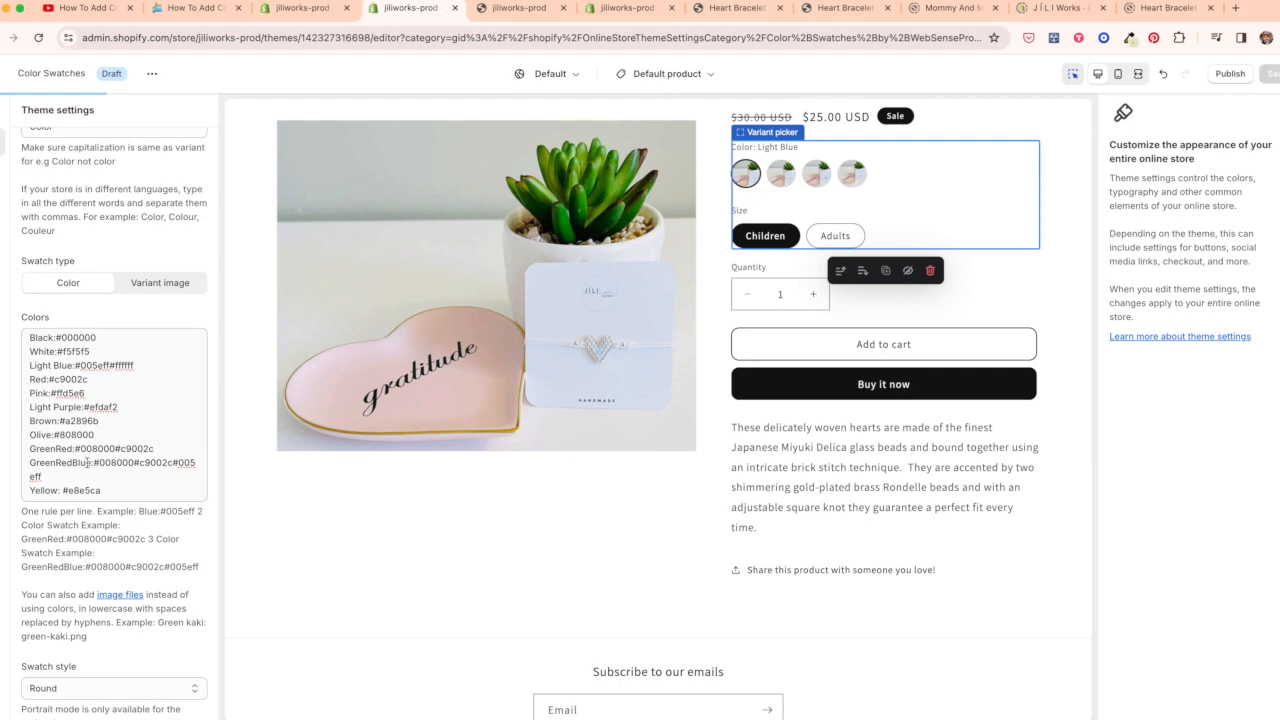
pyautogui.moveTo(106, 492); pyautogui.dragTo(62, 490)
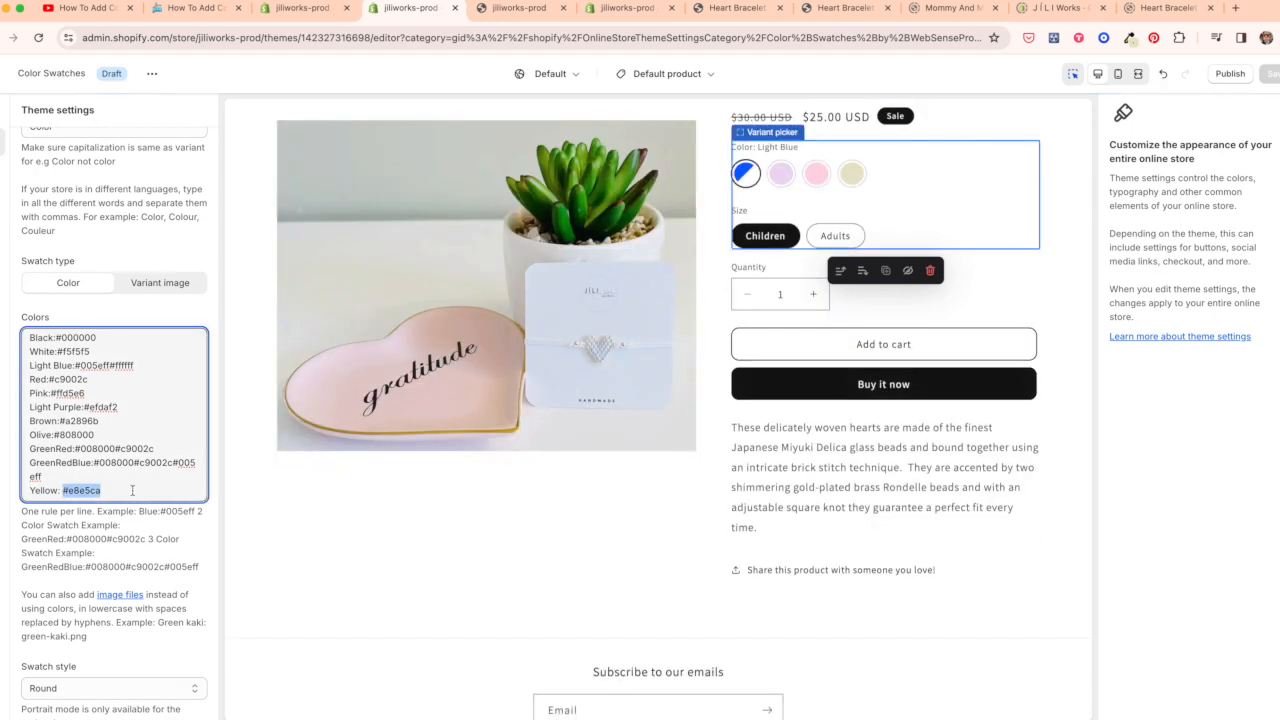
# Try the Square swatch style in the preview and return the style to Round.
pyautogui.scroll(-3, 132, 489)
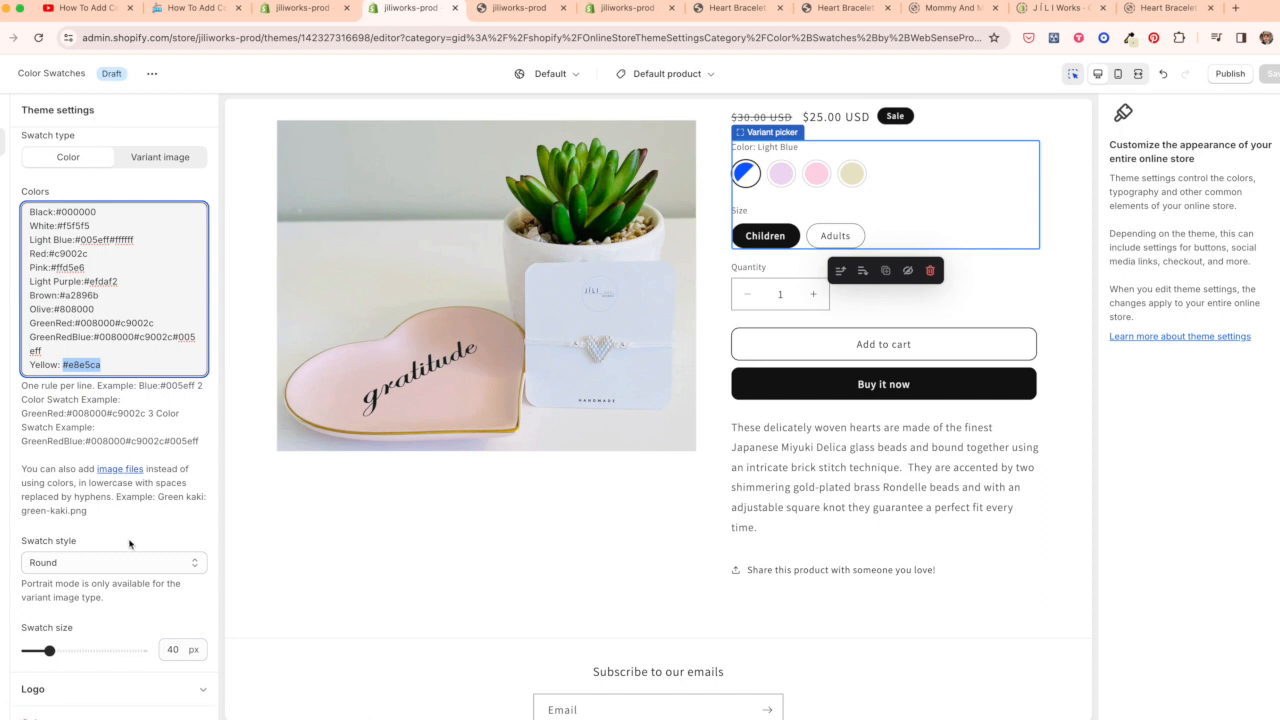
pyautogui.scroll(-1, 129, 544)
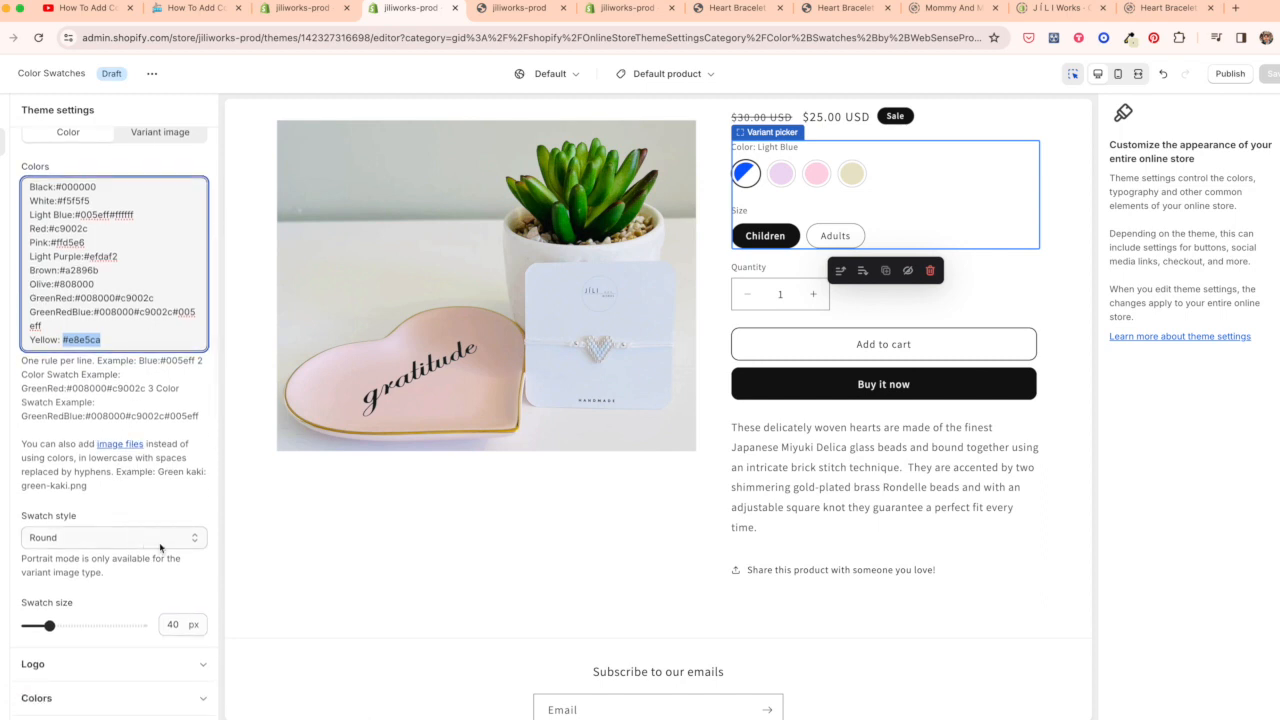
pyautogui.click(175, 542)
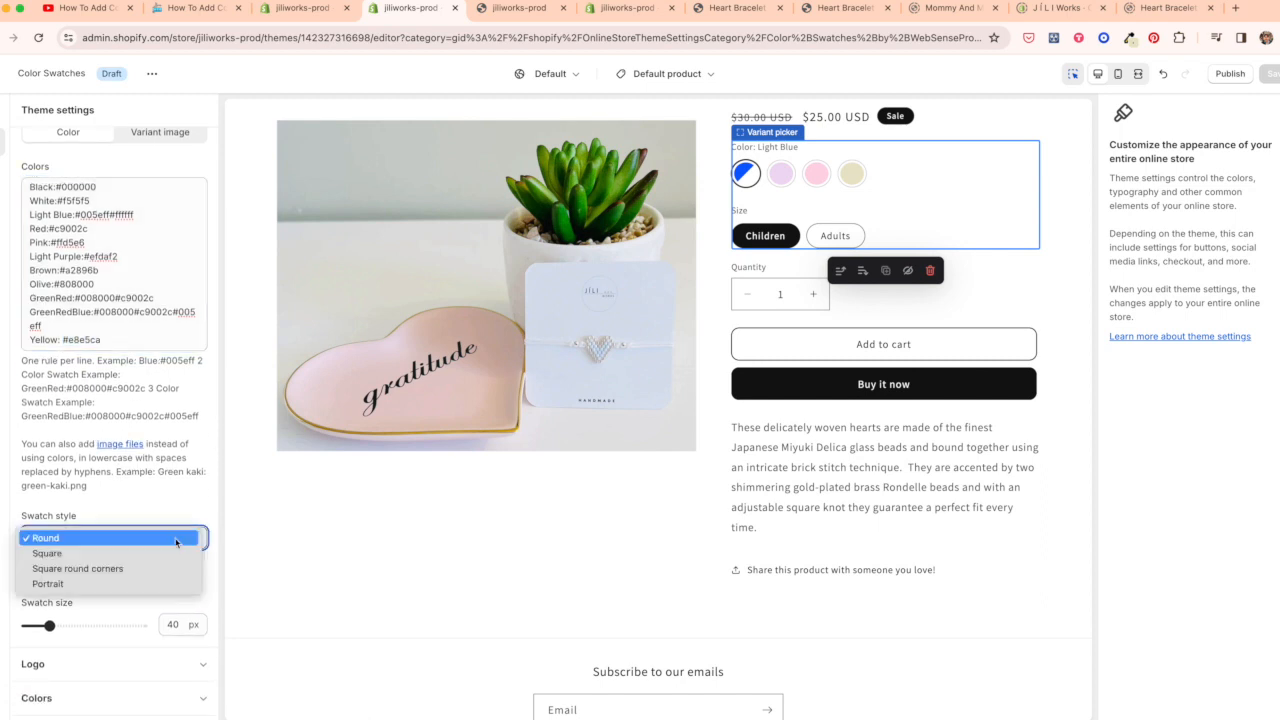
pyautogui.click(107, 558)
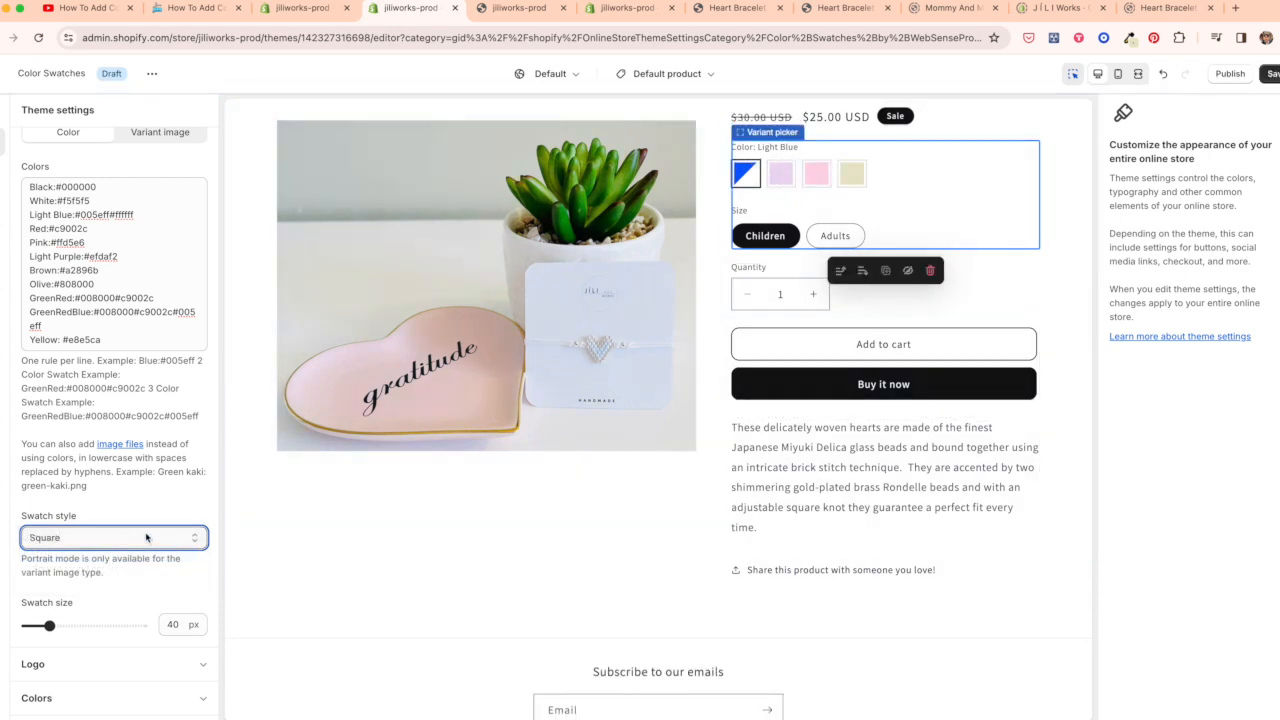
pyautogui.click(145, 538)
pyautogui.click(138, 522)
# Try a swatch size of 92 px in the preview and settle on 42 px.
pyautogui.scroll(-3, 148, 531)
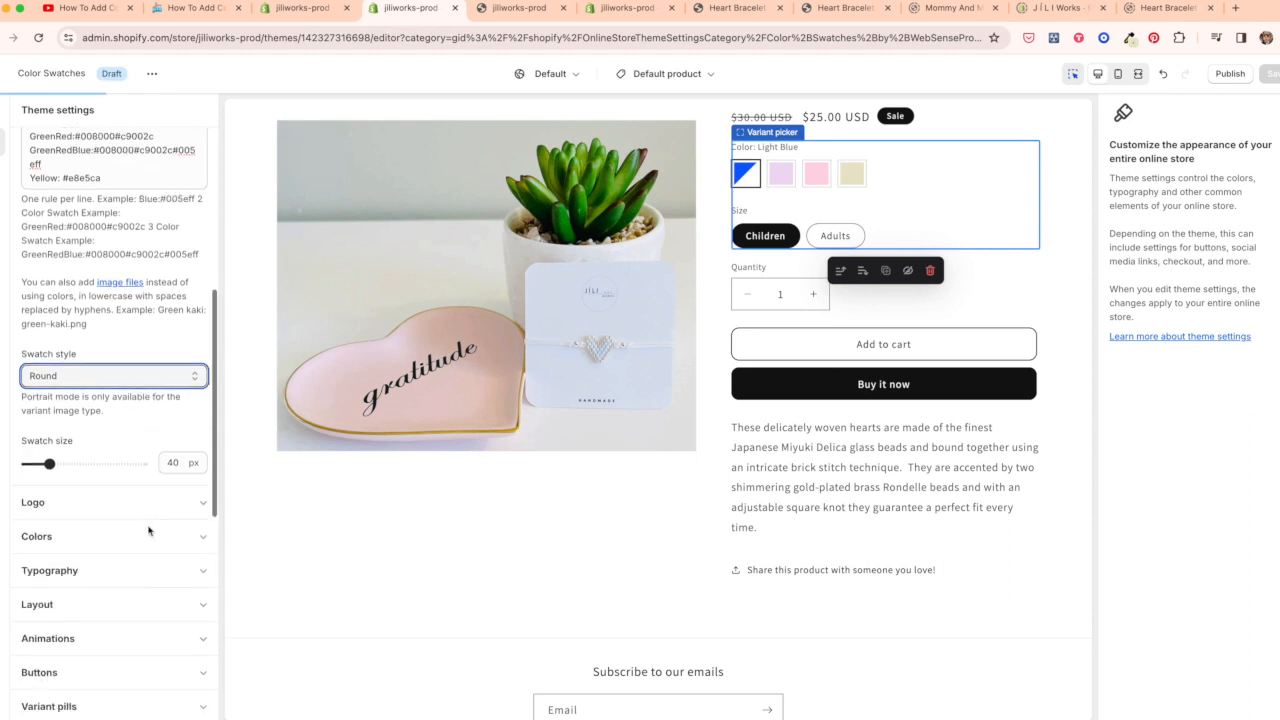
pyautogui.scroll(-1, 148, 531)
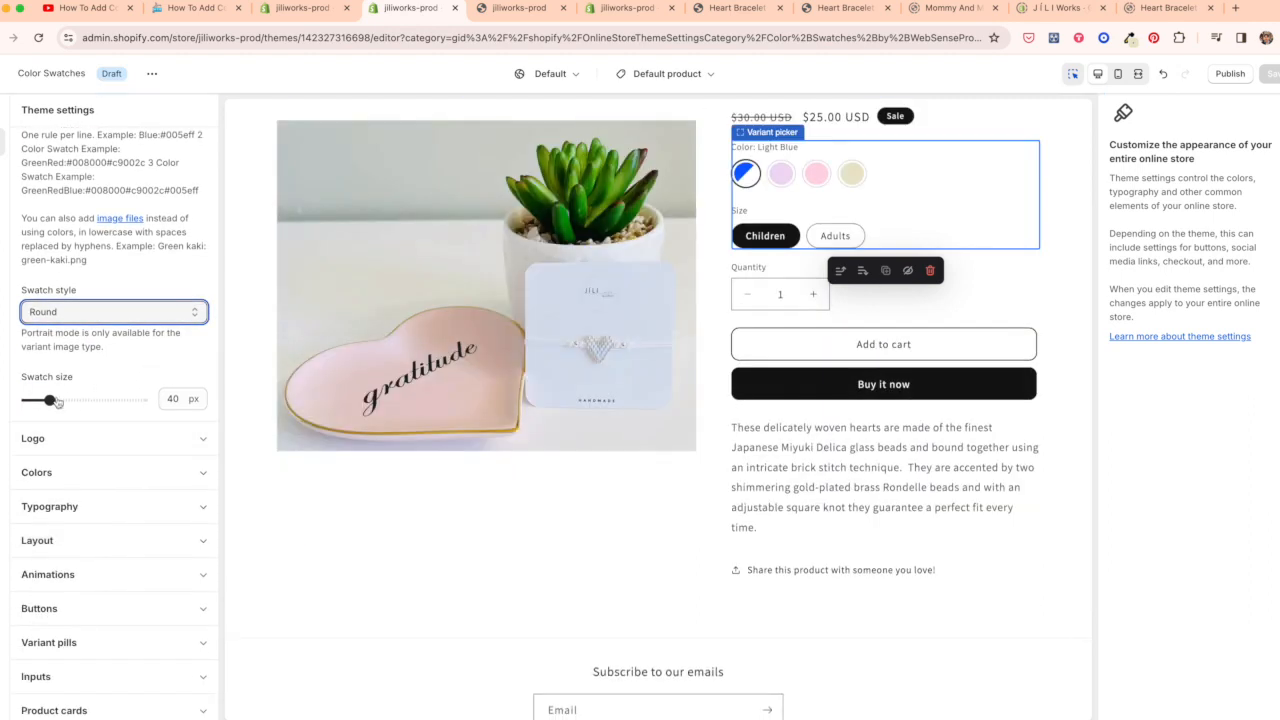
pyautogui.moveTo(50, 400); pyautogui.dragTo(110, 400)
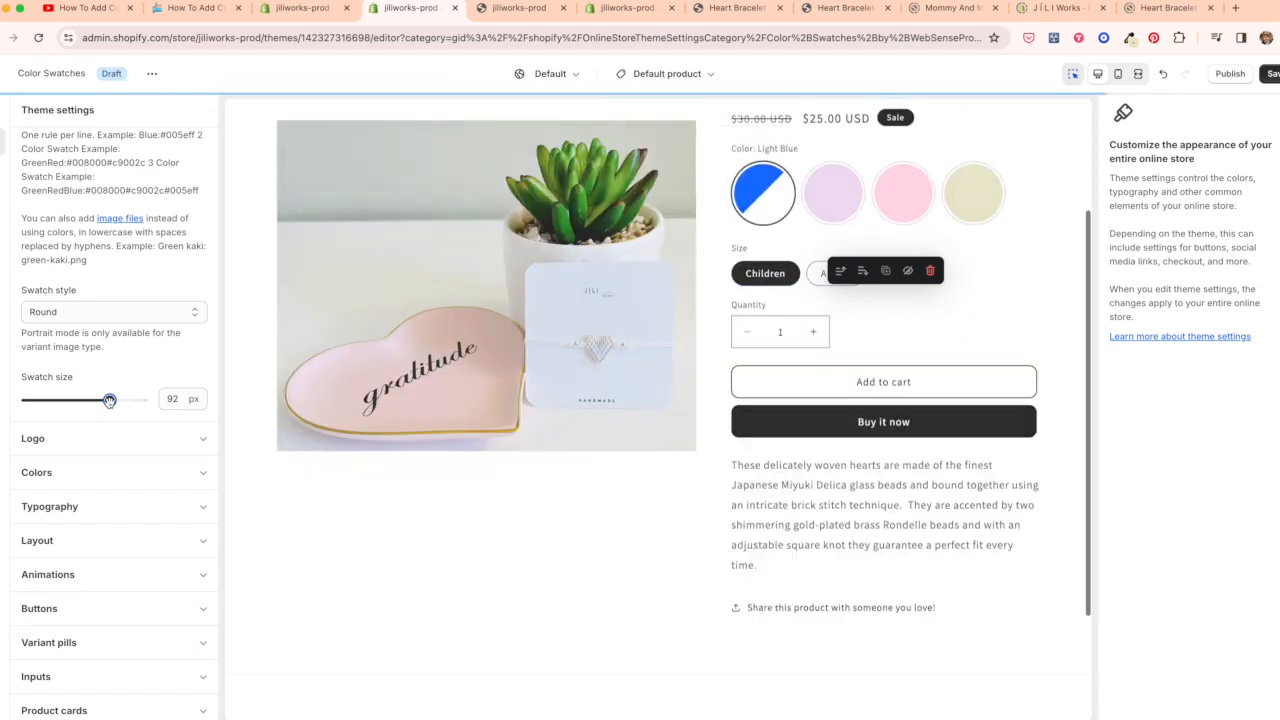
pyautogui.moveTo(110, 400); pyautogui.dragTo(52, 400)
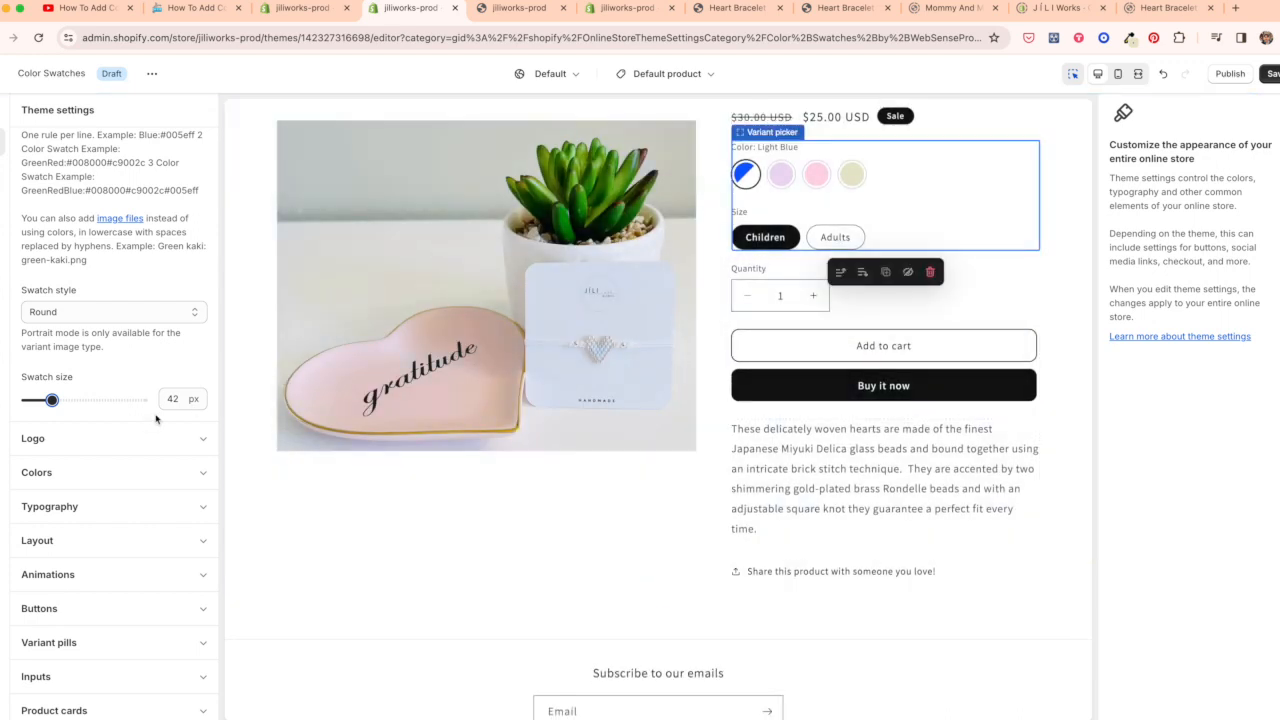
# Review the swatch settings and check the Light Purple and Yellow swatches against their bracelet images in the preview.
pyautogui.scroll(5, 155, 420)
pyautogui.scroll(5, 155, 420)
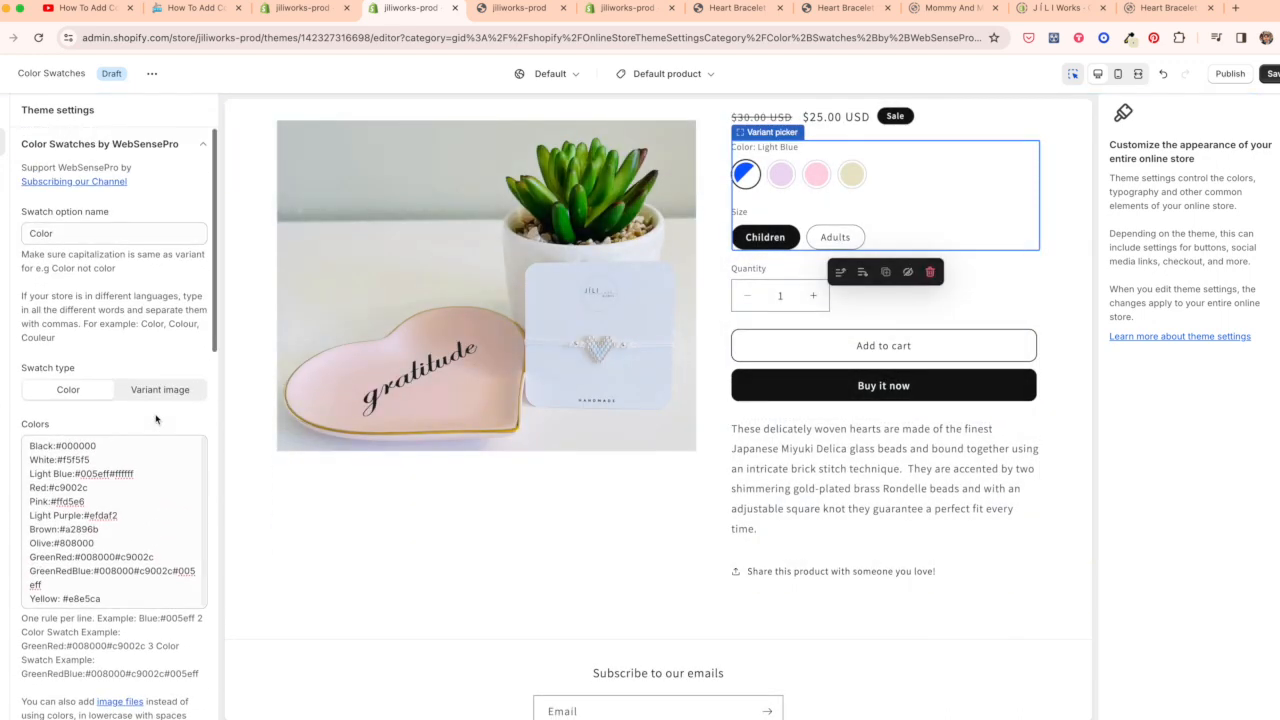
pyautogui.scroll(-6, 155, 420)
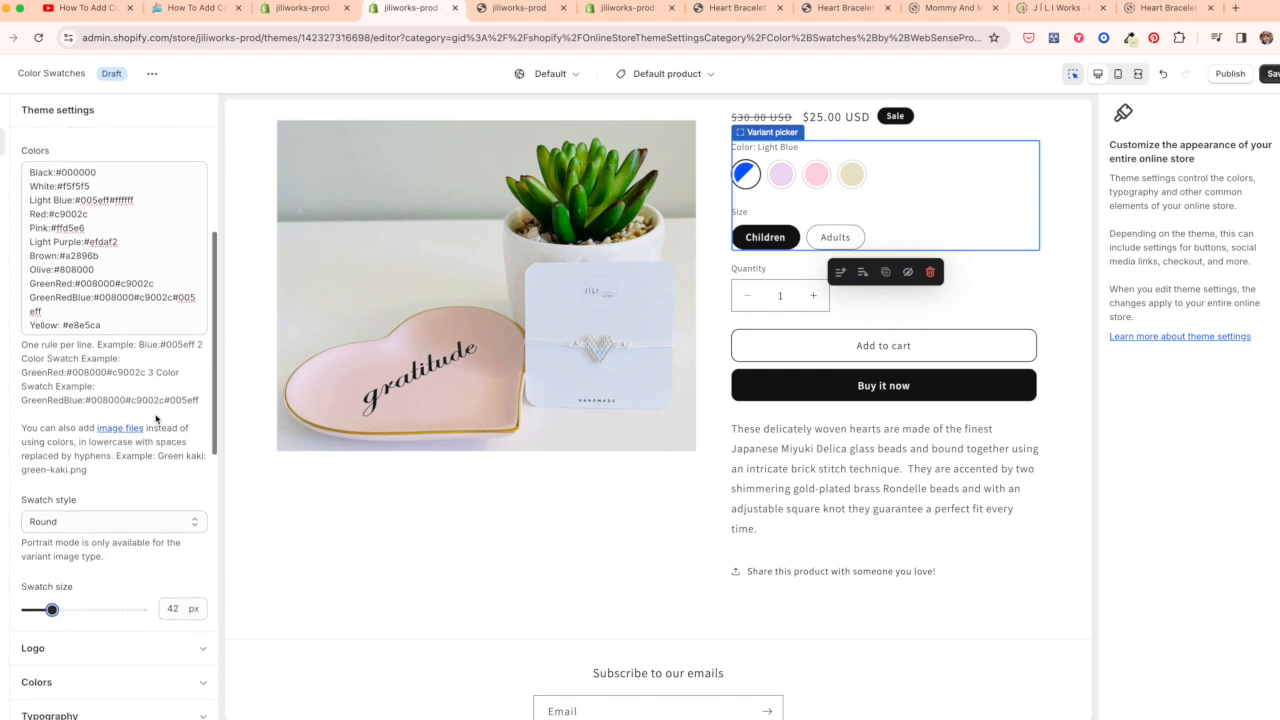
pyautogui.scroll(2, 155, 420)
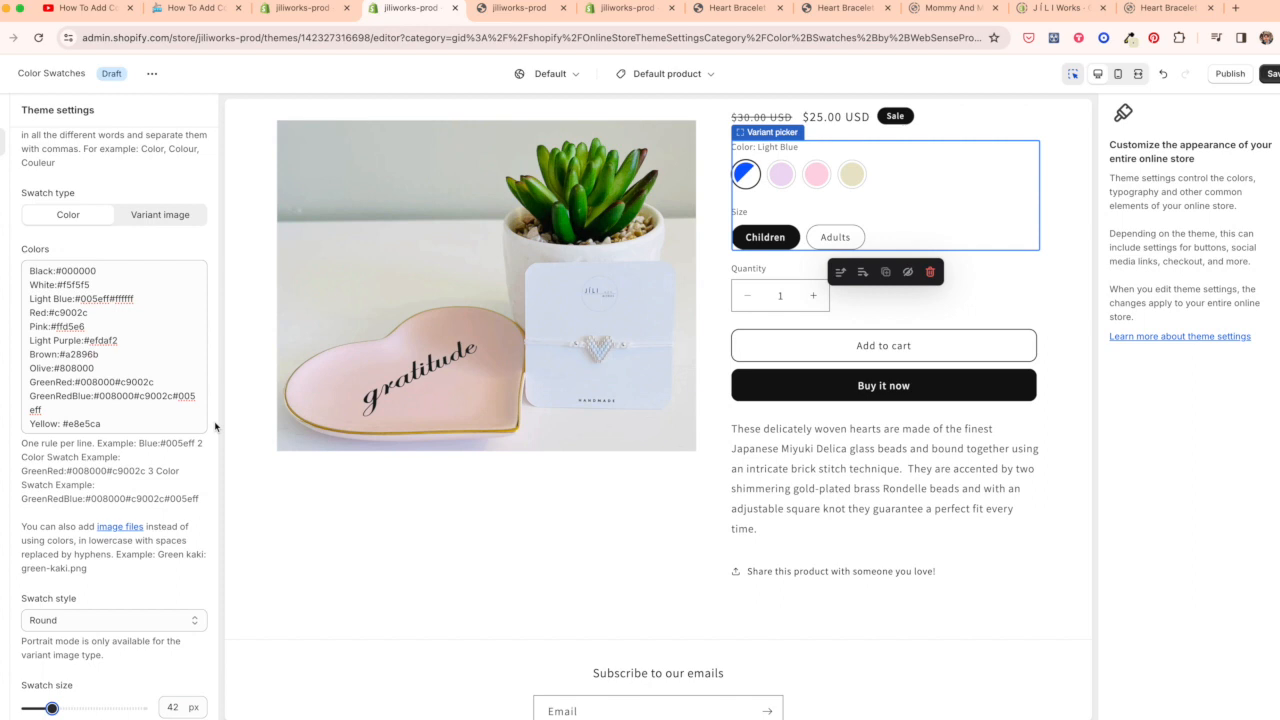
pyautogui.click(779, 180)
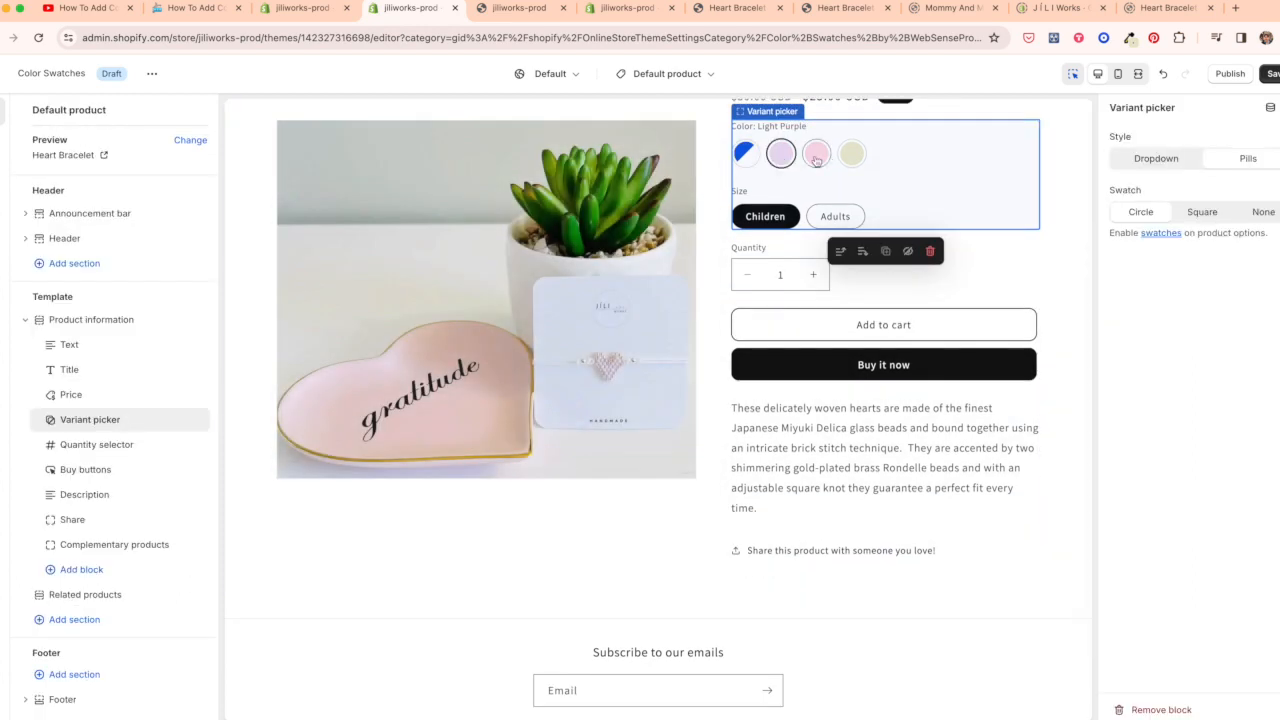
pyautogui.click(851, 152)
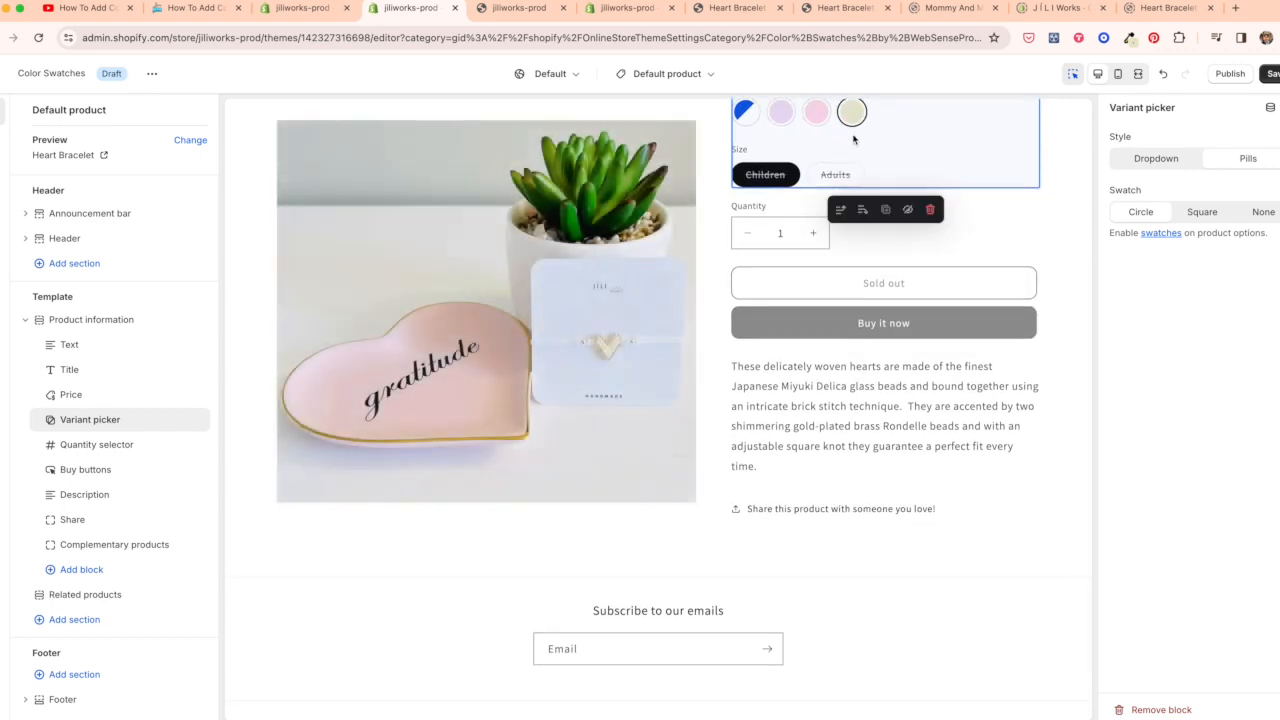
pyautogui.scroll(3, 693, 386)
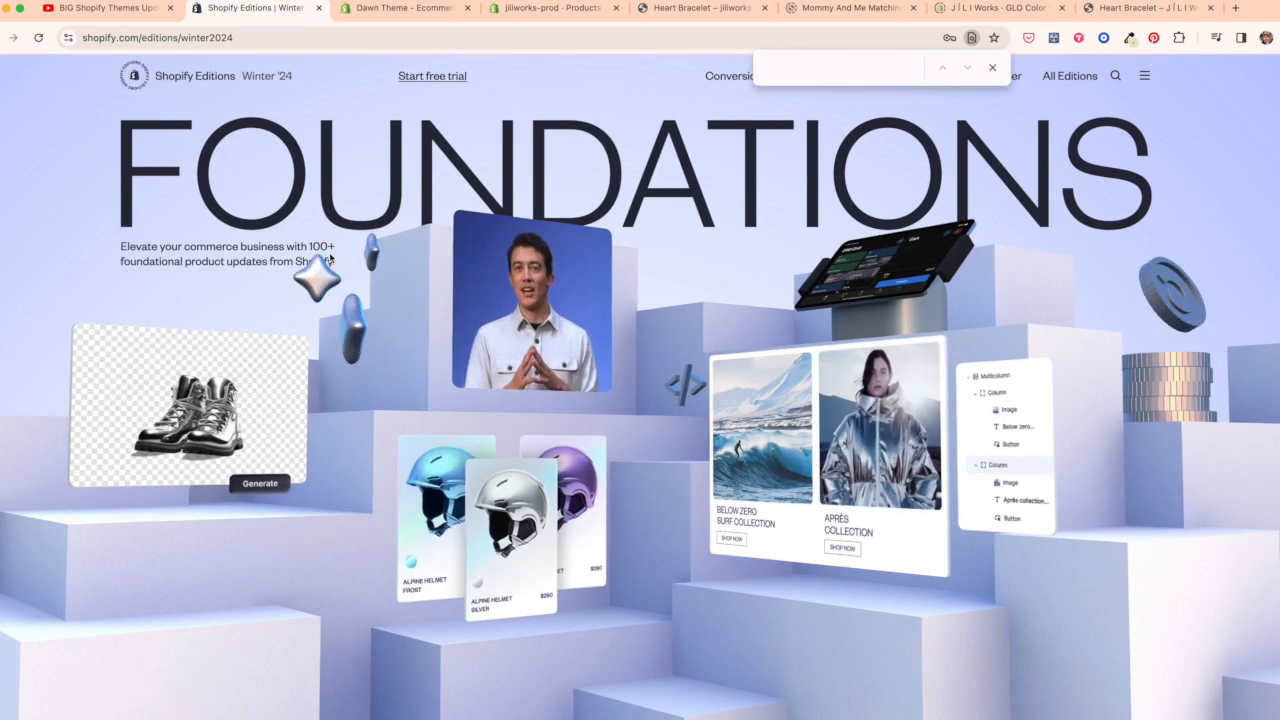
# Search the Shopify Editions Winter '24 page for "color" and open the linked article on color or pattern swatches.
pyautogui.click(113, 8)
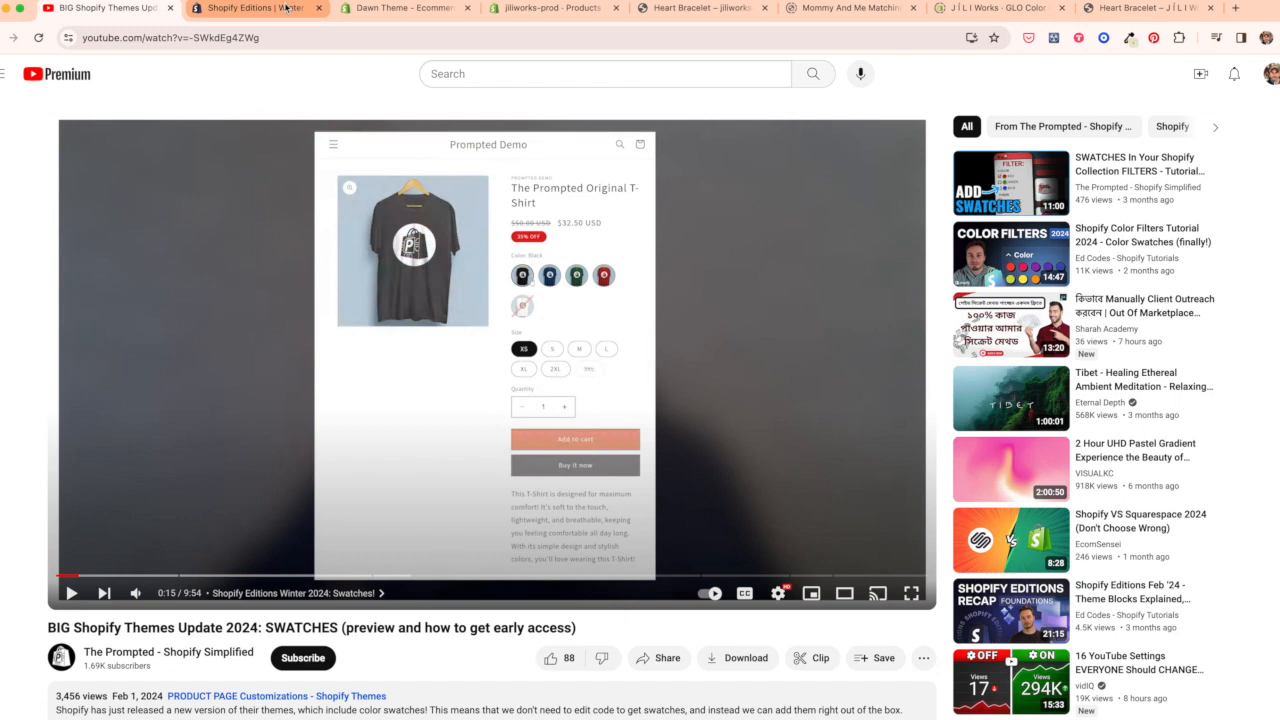
pyautogui.click(255, 8)
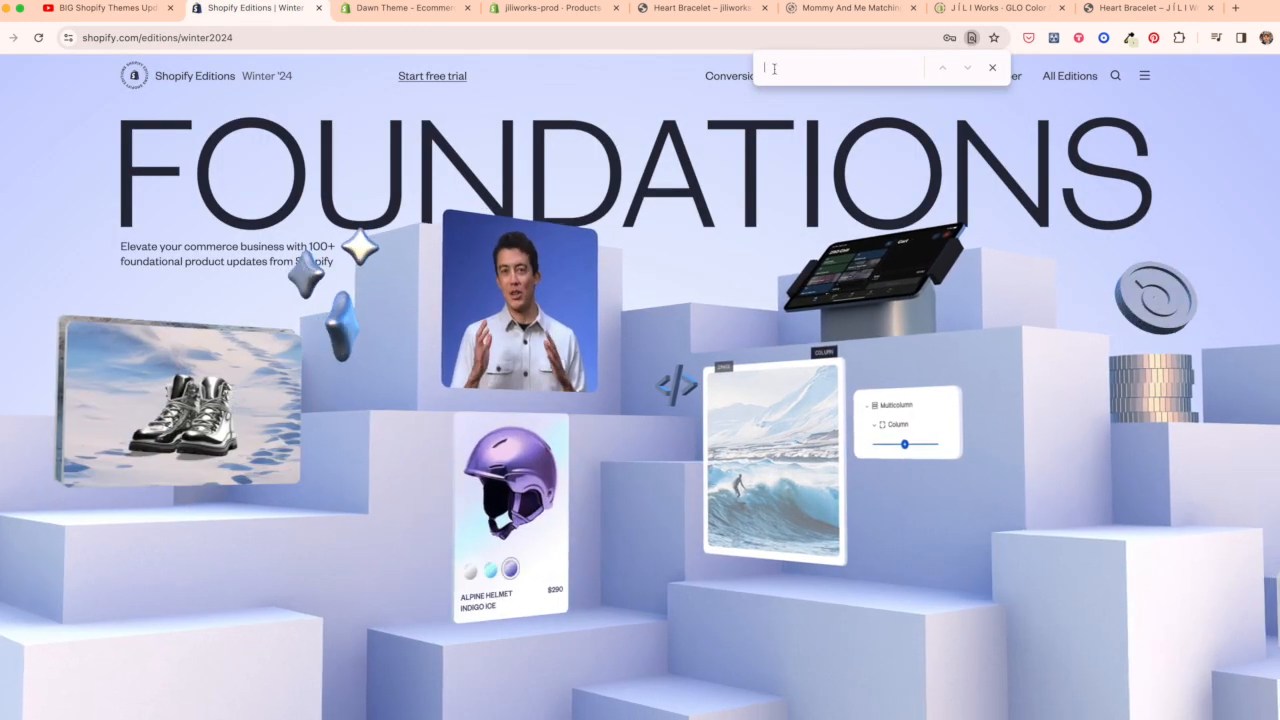
pyautogui.write('color')
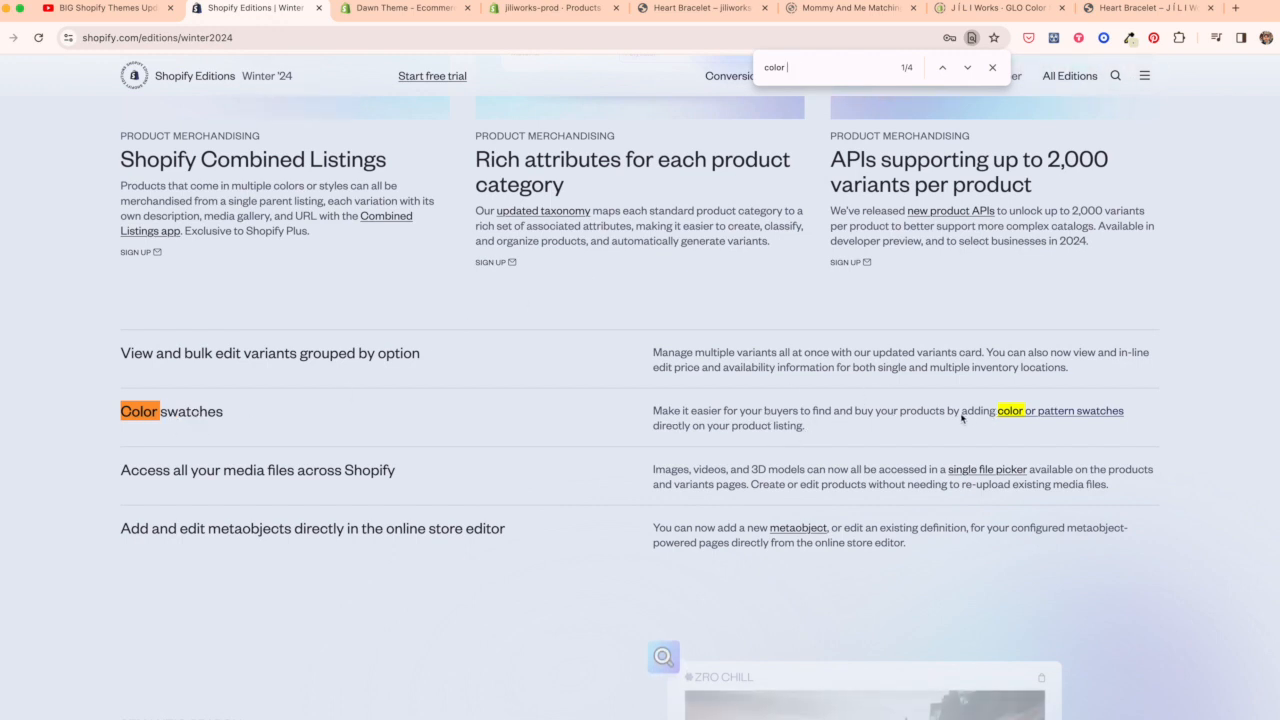
pyautogui.click(1060, 413)
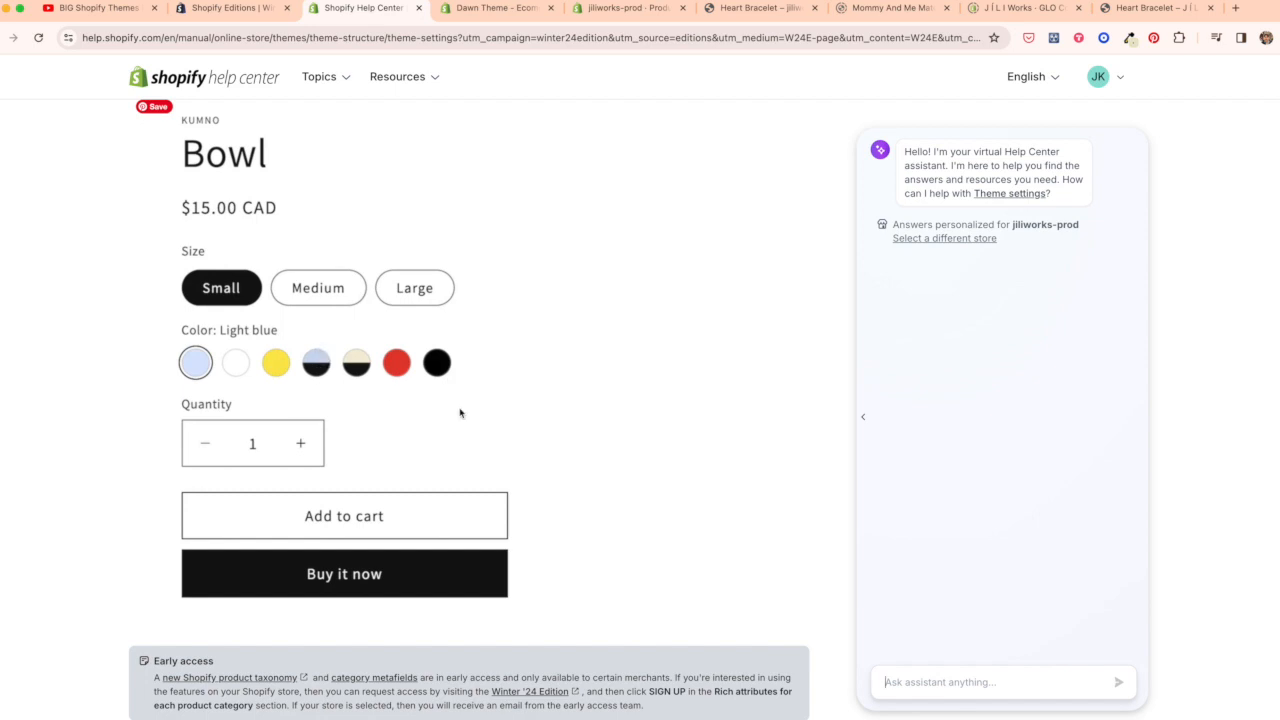
# Read the early access notice and the swatch requirements in the Shopify Help Center article.
pyautogui.scroll(-3, 460, 411)
pyautogui.scroll(-3, 562, 435)
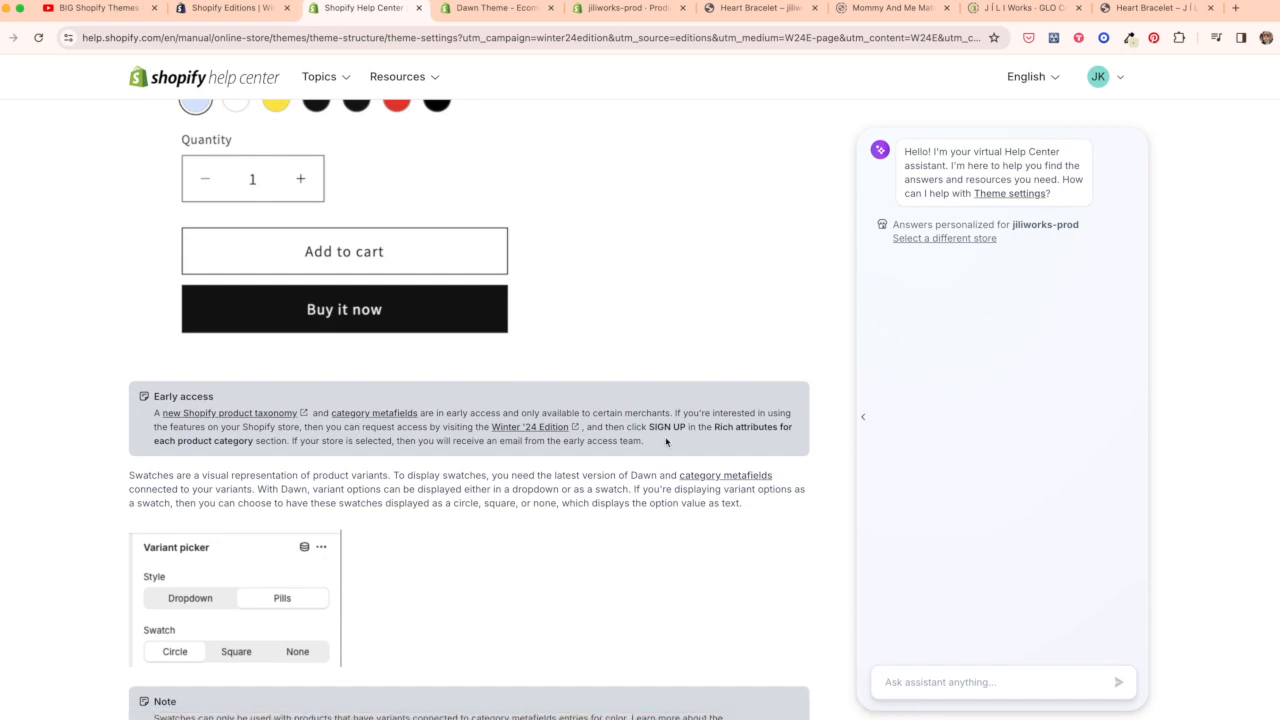
pyautogui.scroll(-3, 679, 437)
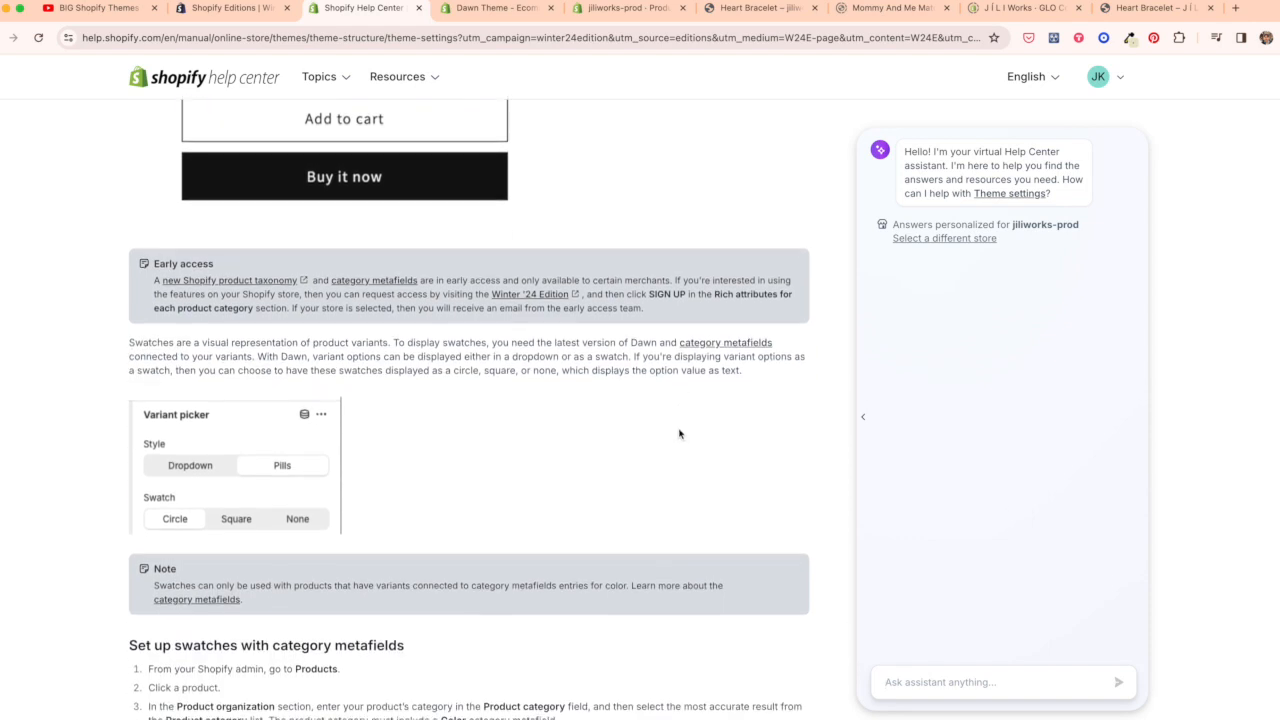
# Read the category metafield swatch setup instructions, then the color swatch entry for Version 13.0.0 in Dawn's release notes.
pyautogui.scroll(-6, 680, 436)
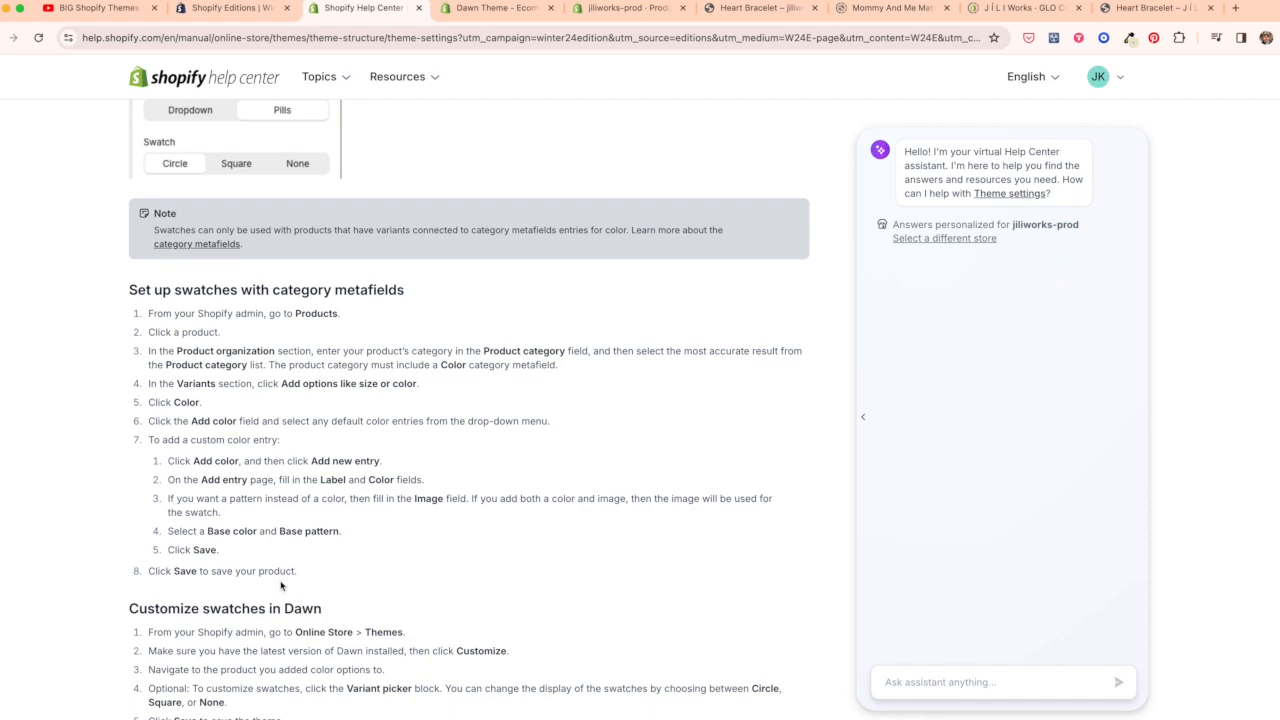
pyautogui.click(511, 12)
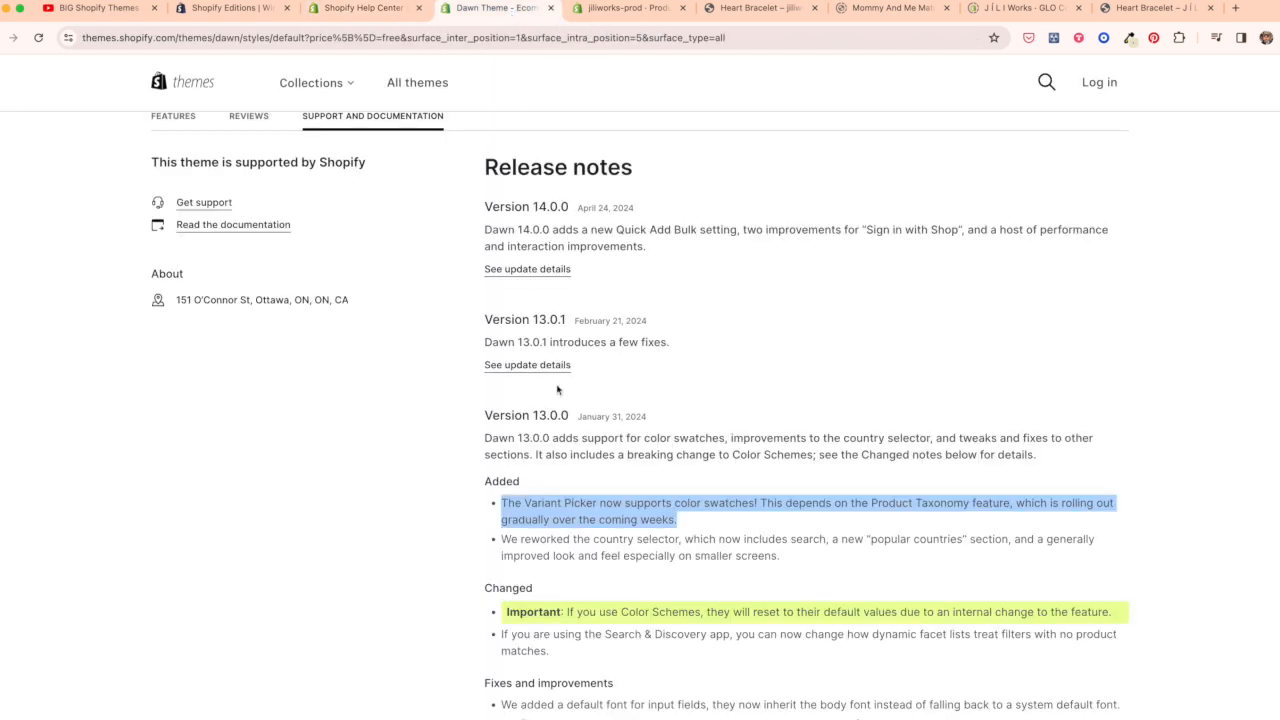
pyautogui.scroll(20, 687, 467)
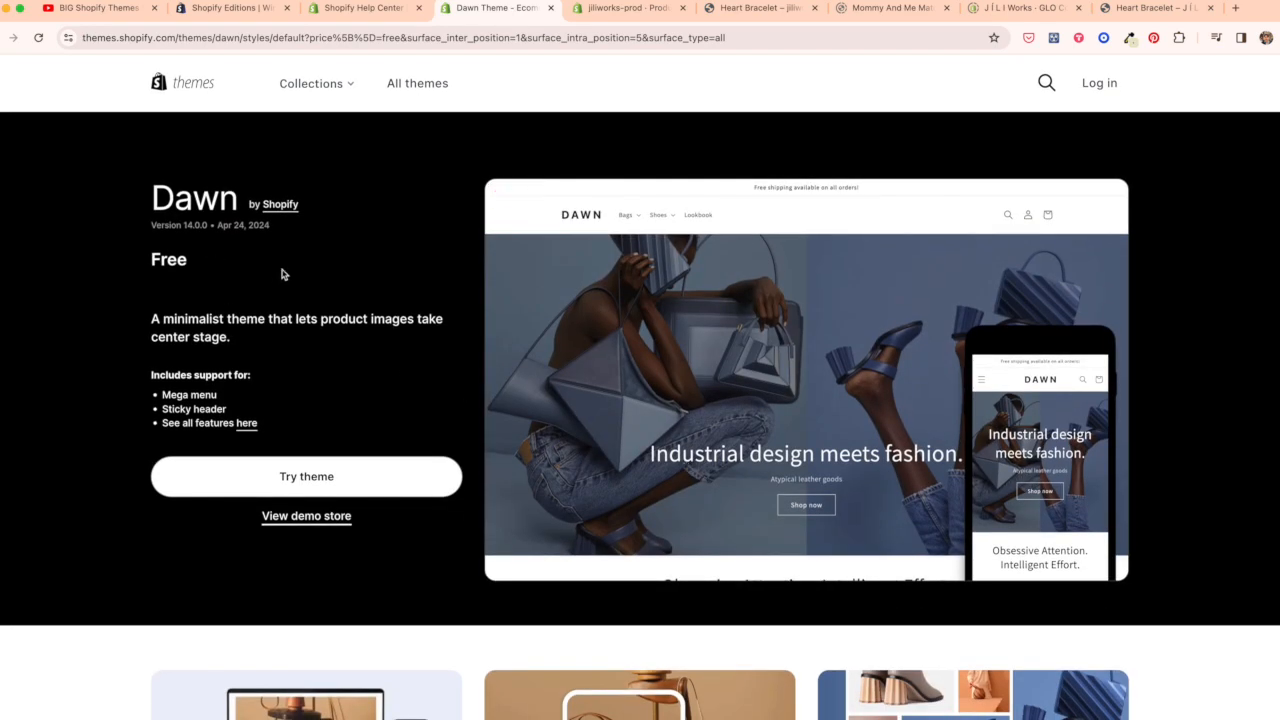
pyautogui.scroll(-15, 371, 318)
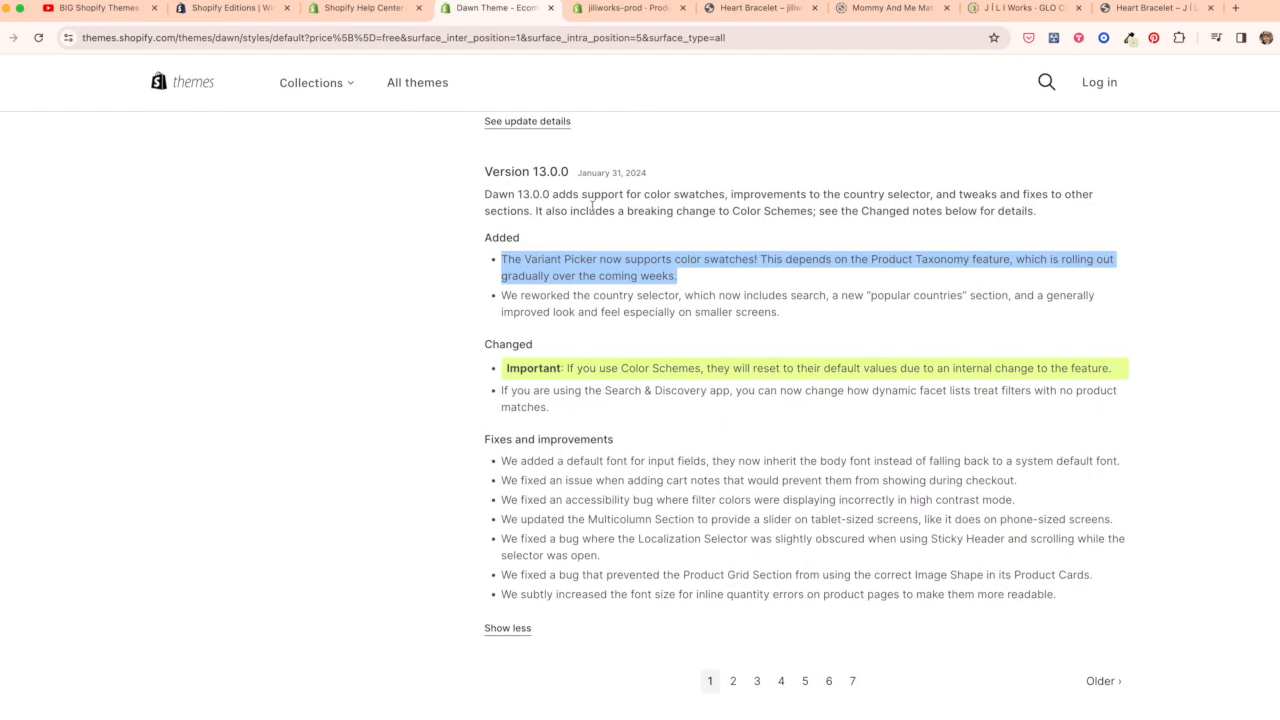
pyautogui.scroll(1, 562, 260)
pyautogui.scroll(4, 562, 260)
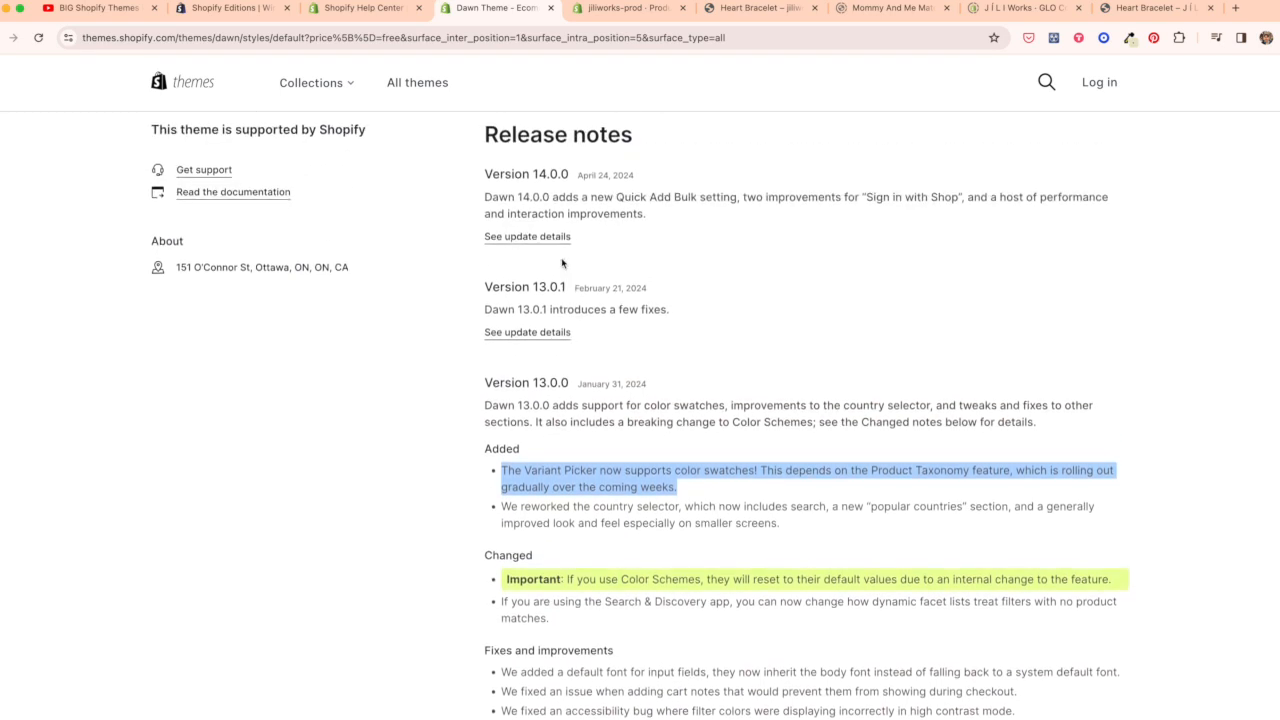
pyautogui.scroll(-5, 565, 270)
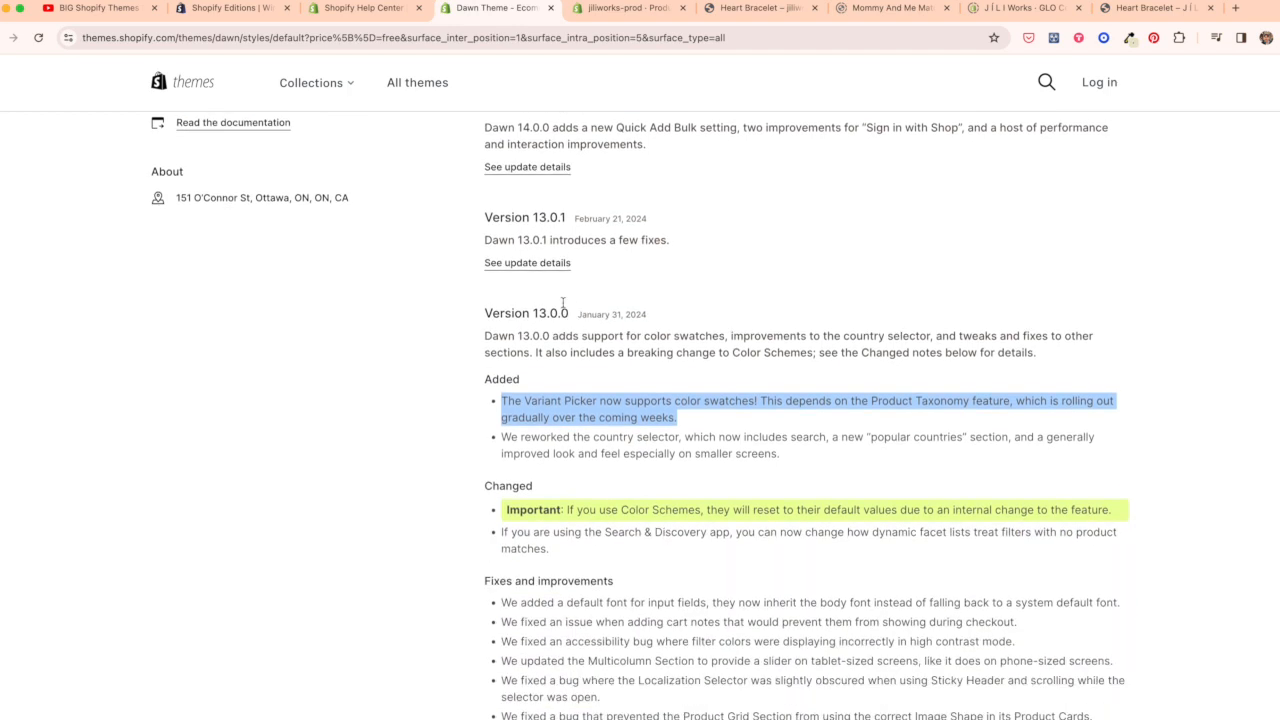
pyautogui.moveTo(695, 250); pyautogui.dragTo(526, 211)
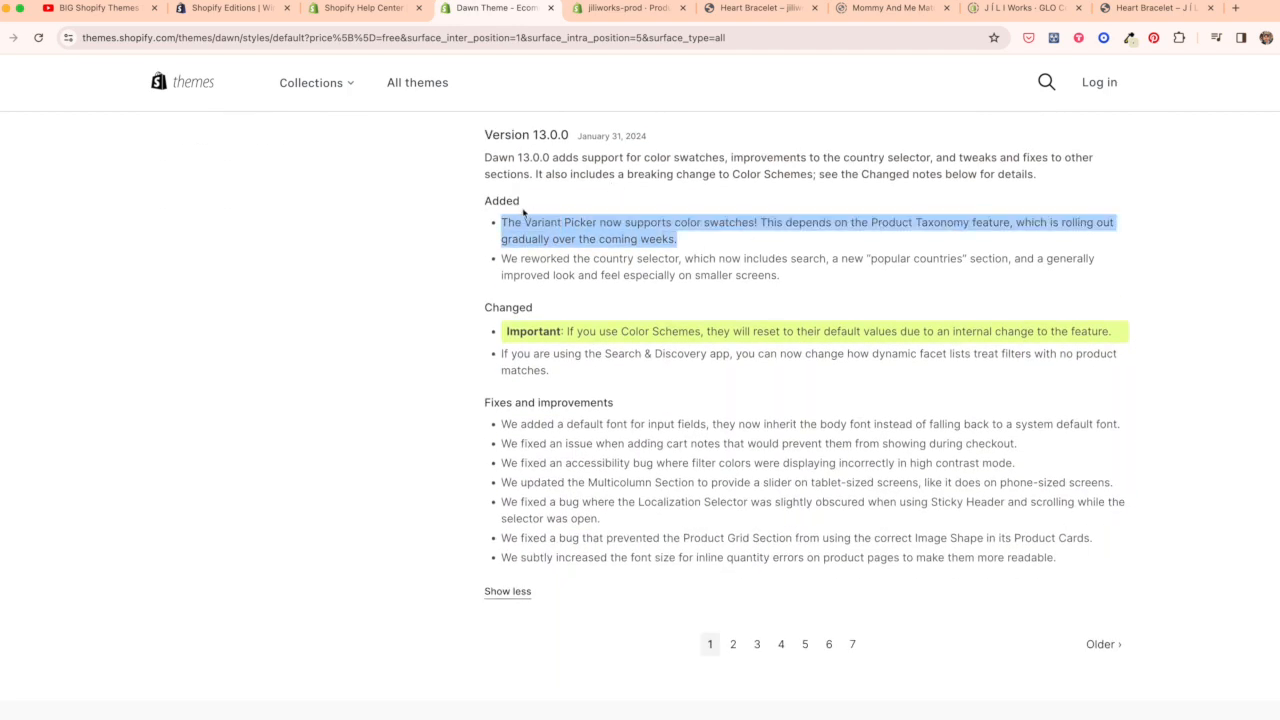
pyautogui.click(853, 222)
pyautogui.moveTo(876, 224); pyautogui.dragTo(1032, 226)
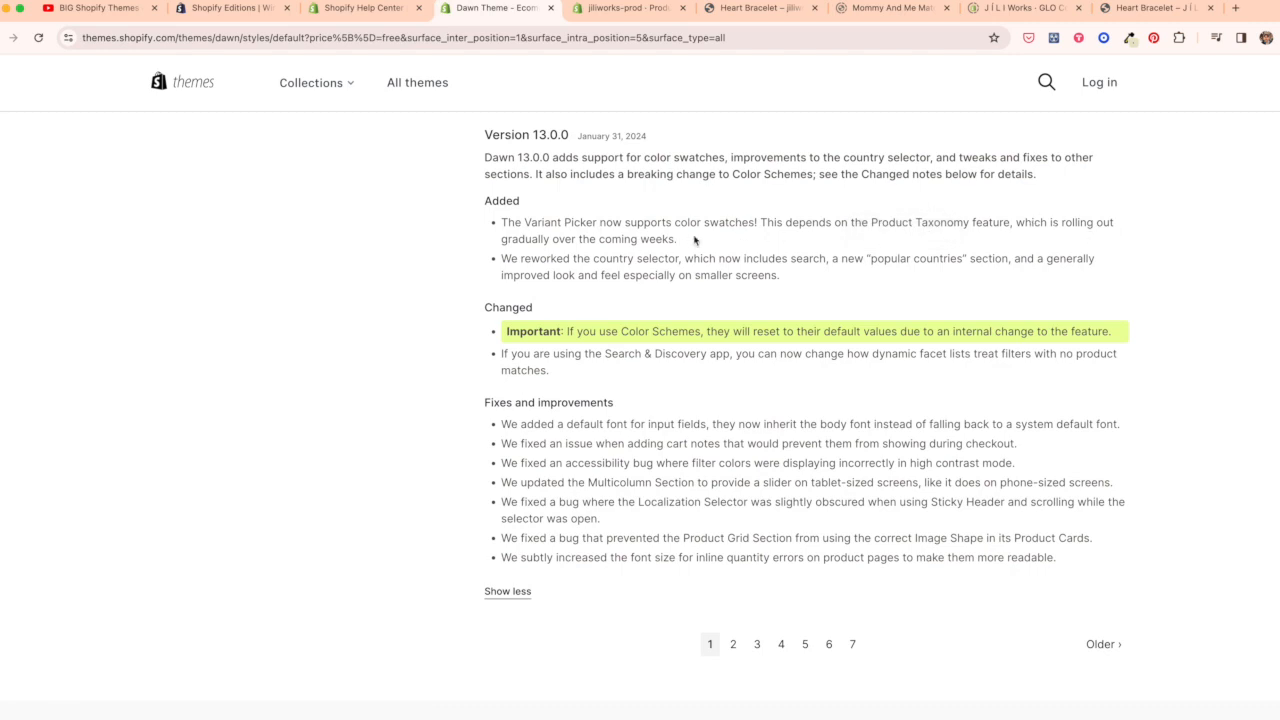
# Check the product's organization fields in the Shopify admin and open the UNSTABLE product taxonomy release through the Help Center's early access notice.
pyautogui.click(640, 8)
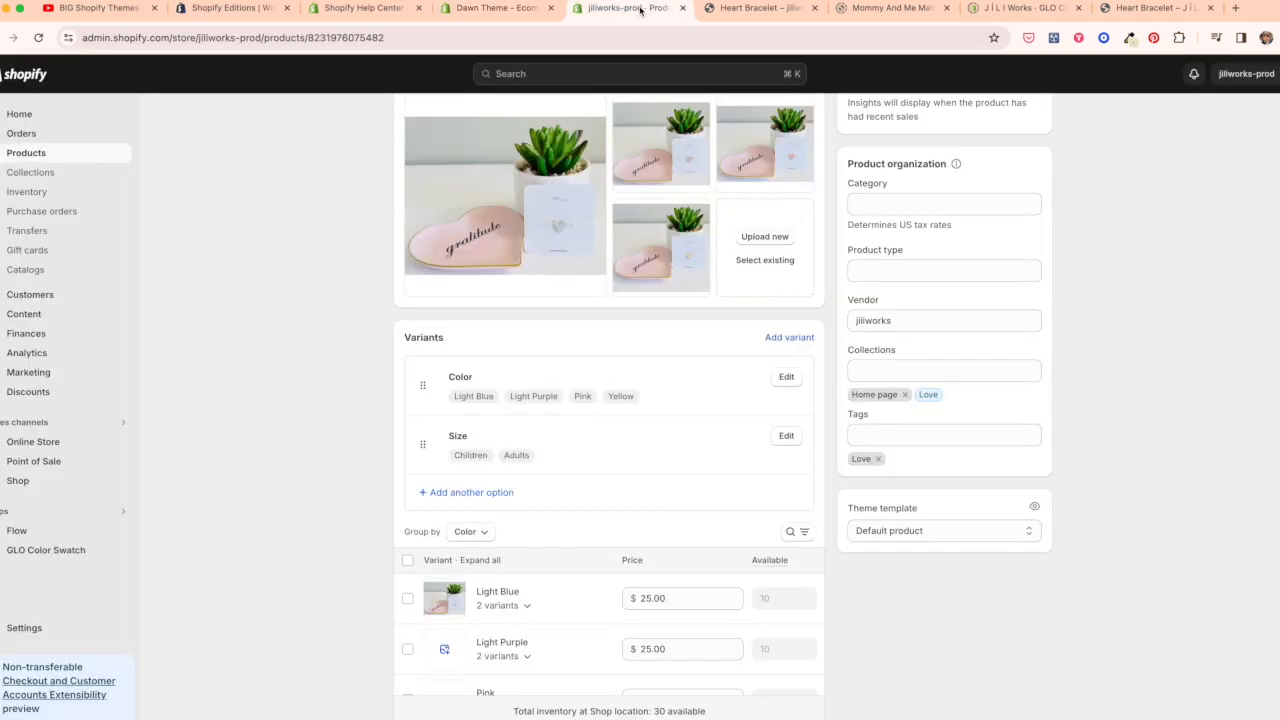
pyautogui.scroll(1, 850, 230)
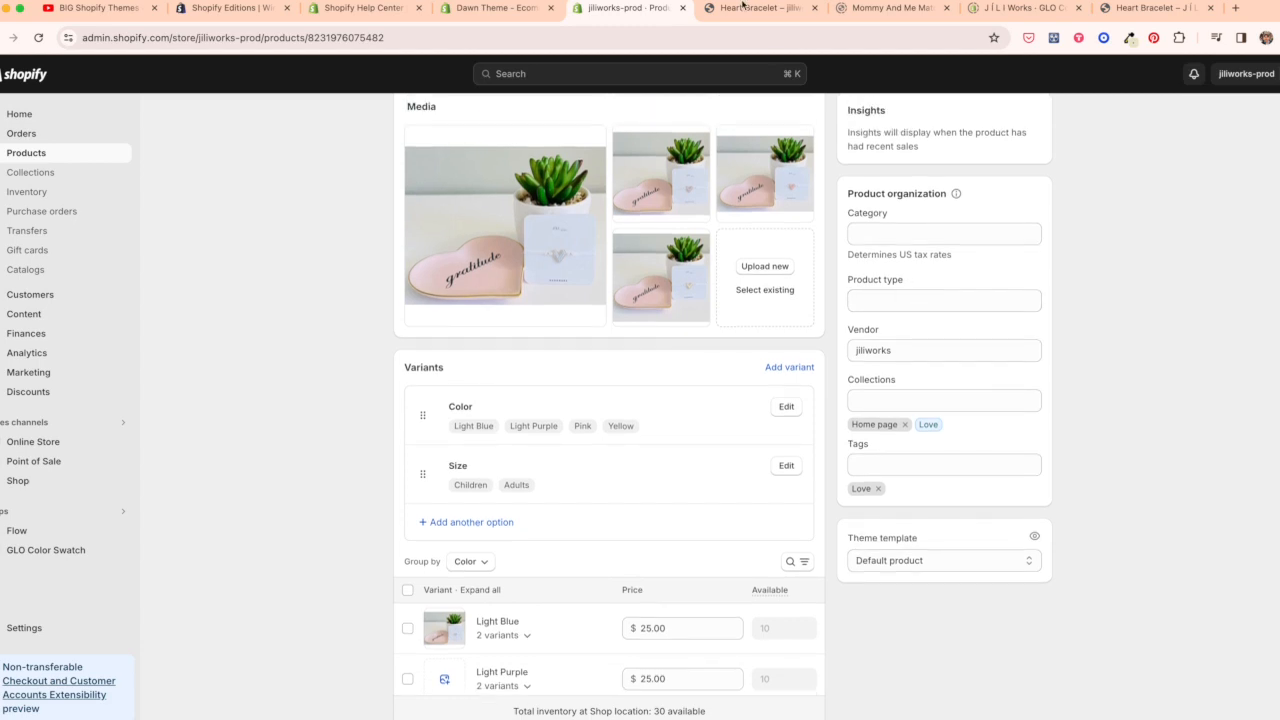
pyautogui.click(367, 7)
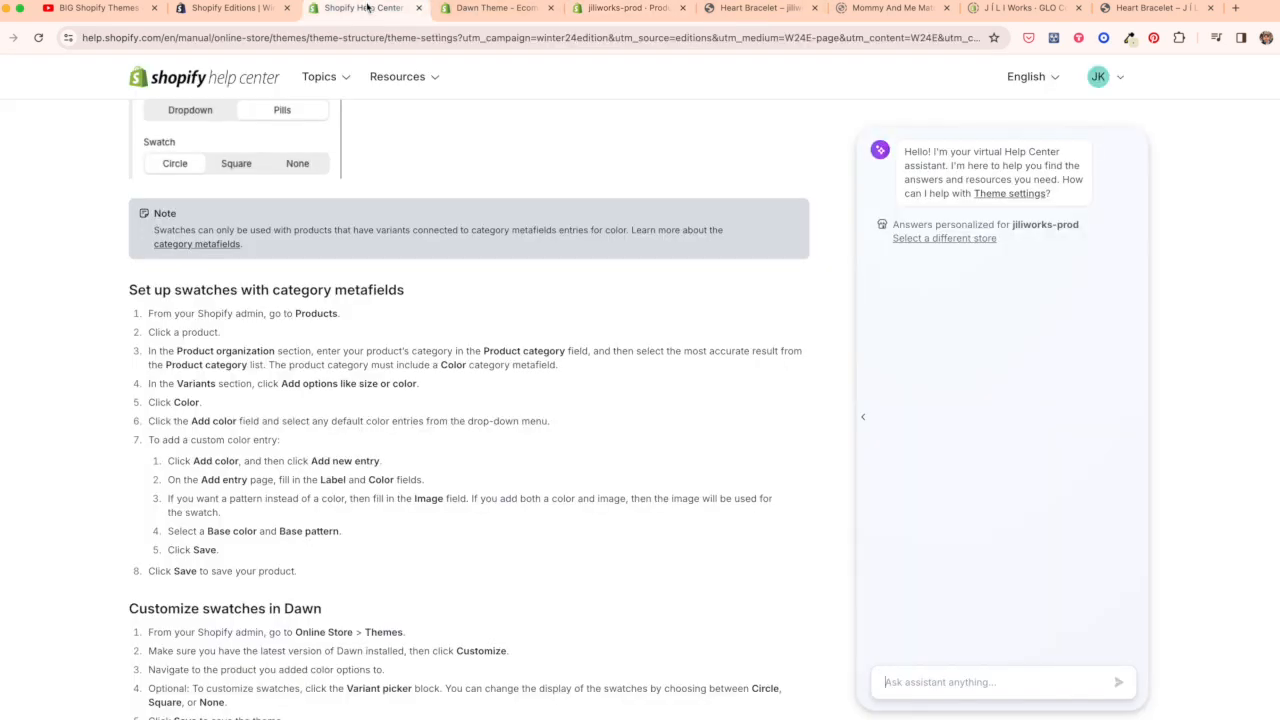
pyautogui.scroll(4, 396, 218)
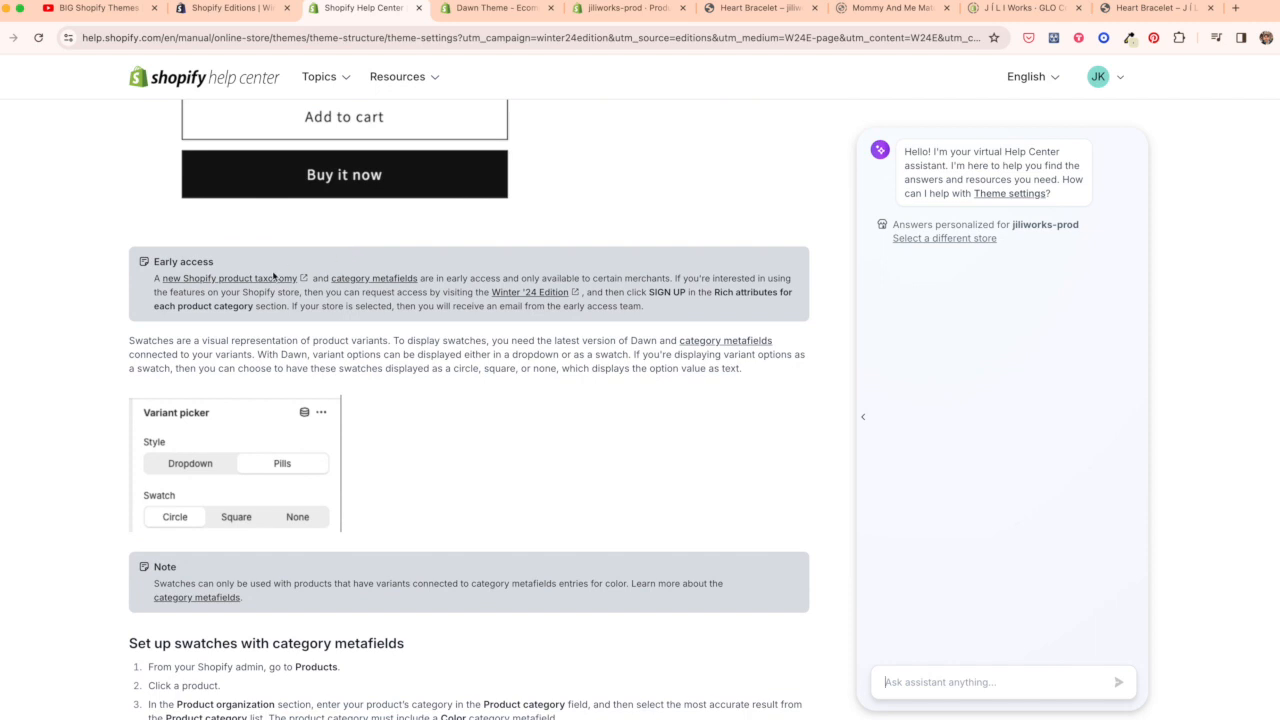
pyautogui.click(270, 279)
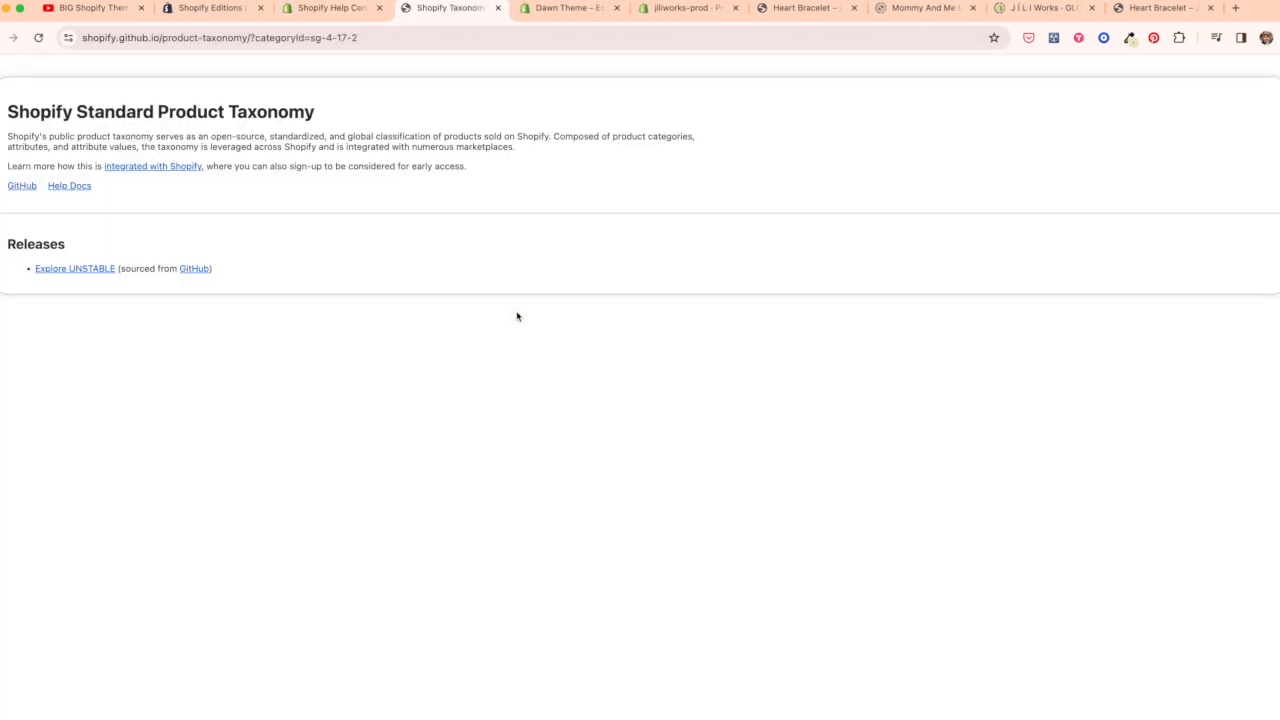
pyautogui.click(82, 268)
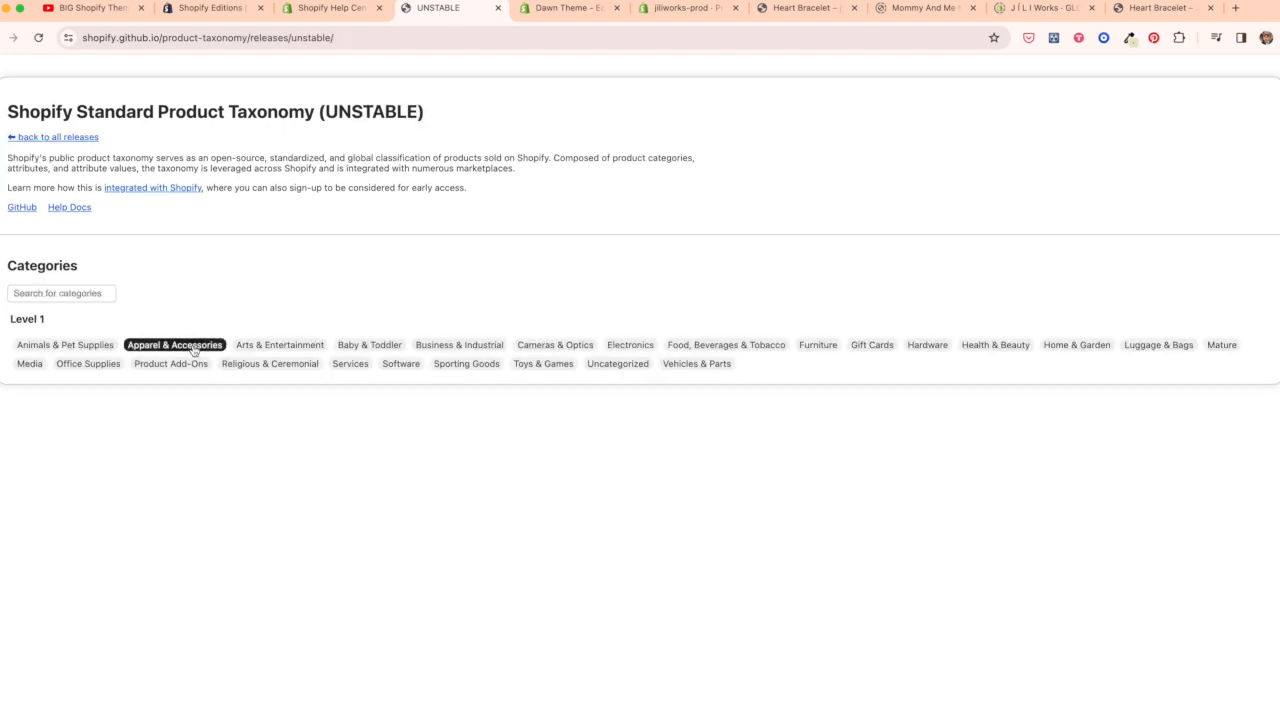
# Search the taxonomy for "bracelets" and open the Apparel & Accessories > Jewelry > Bracelets category.
pyautogui.click(87, 292)
pyautogui.write('bracelets')
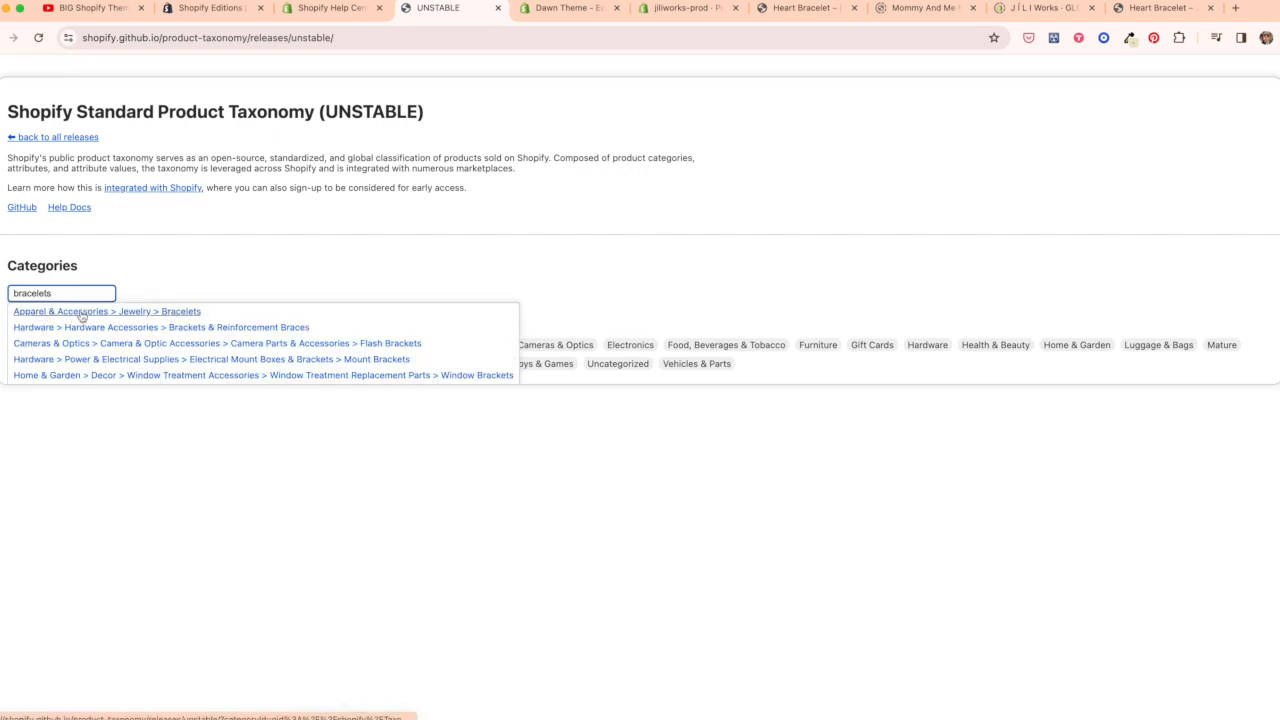
pyautogui.click(177, 314)
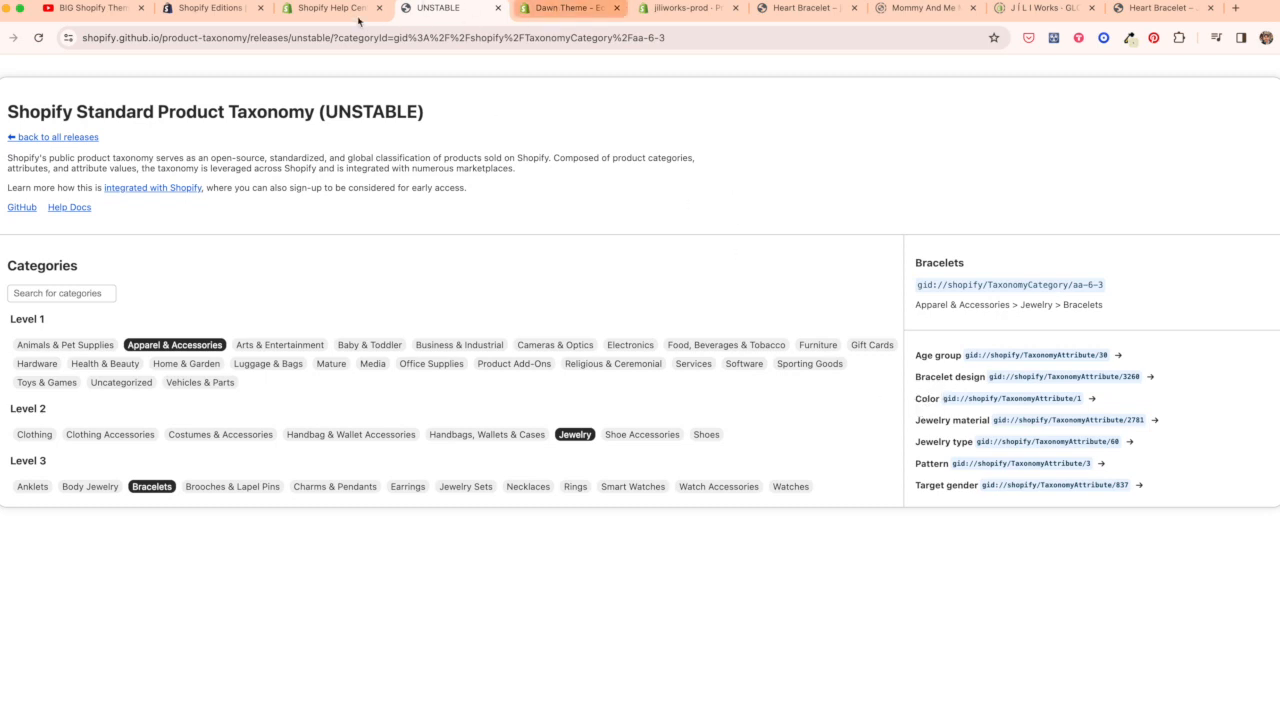
# Close the Dawn theme page and set the Heart Bracelet's product category to Bracelets in the Shopify admin.
pyautogui.click(572, 10)
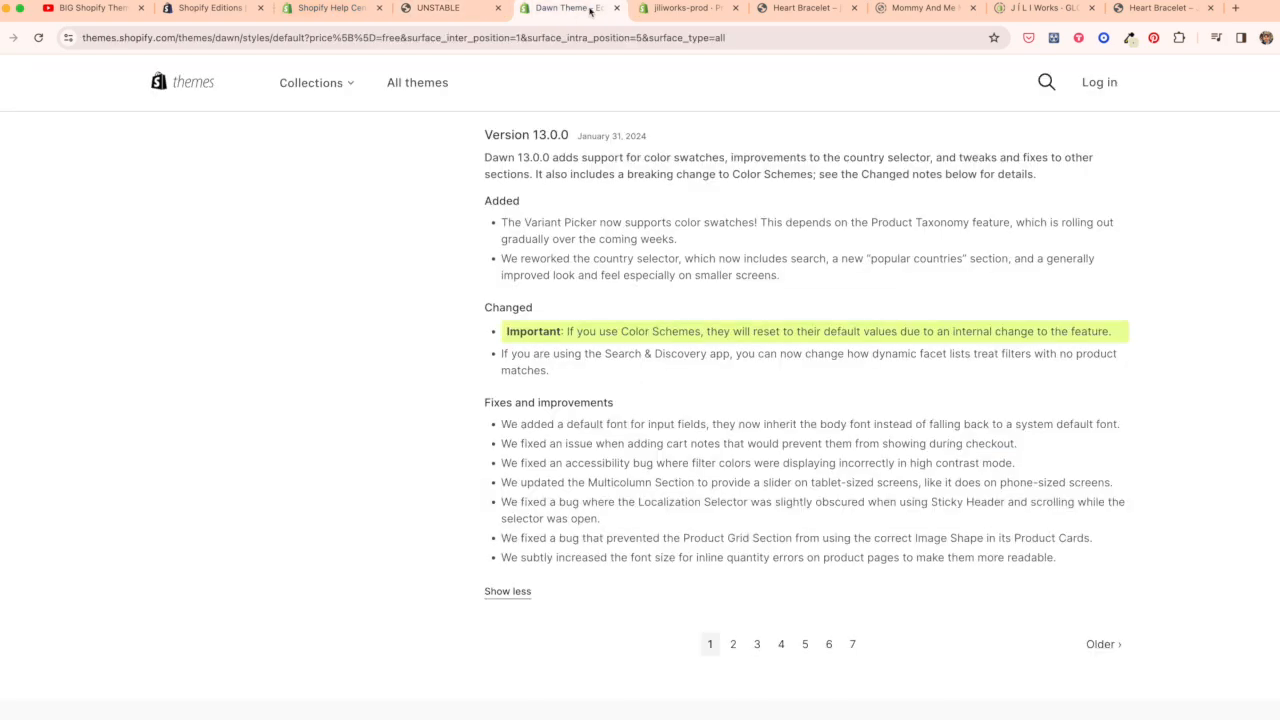
pyautogui.click(616, 8)
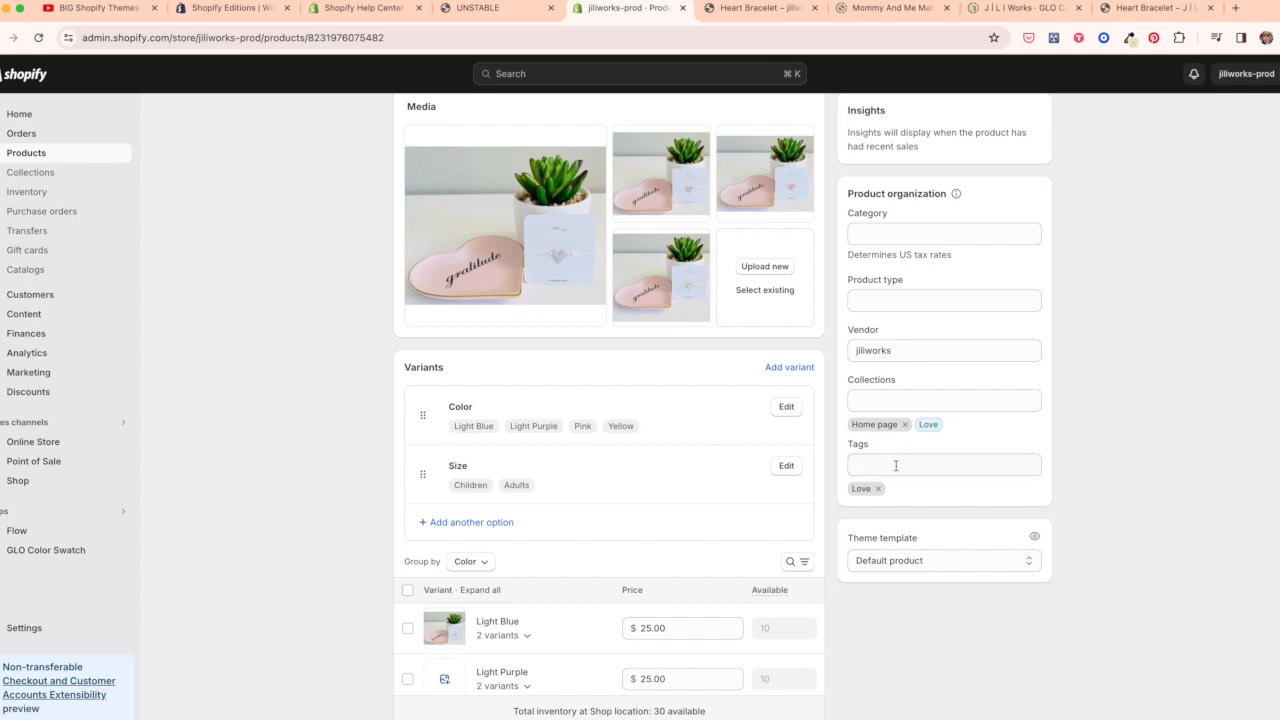
pyautogui.scroll(-1, 909, 505)
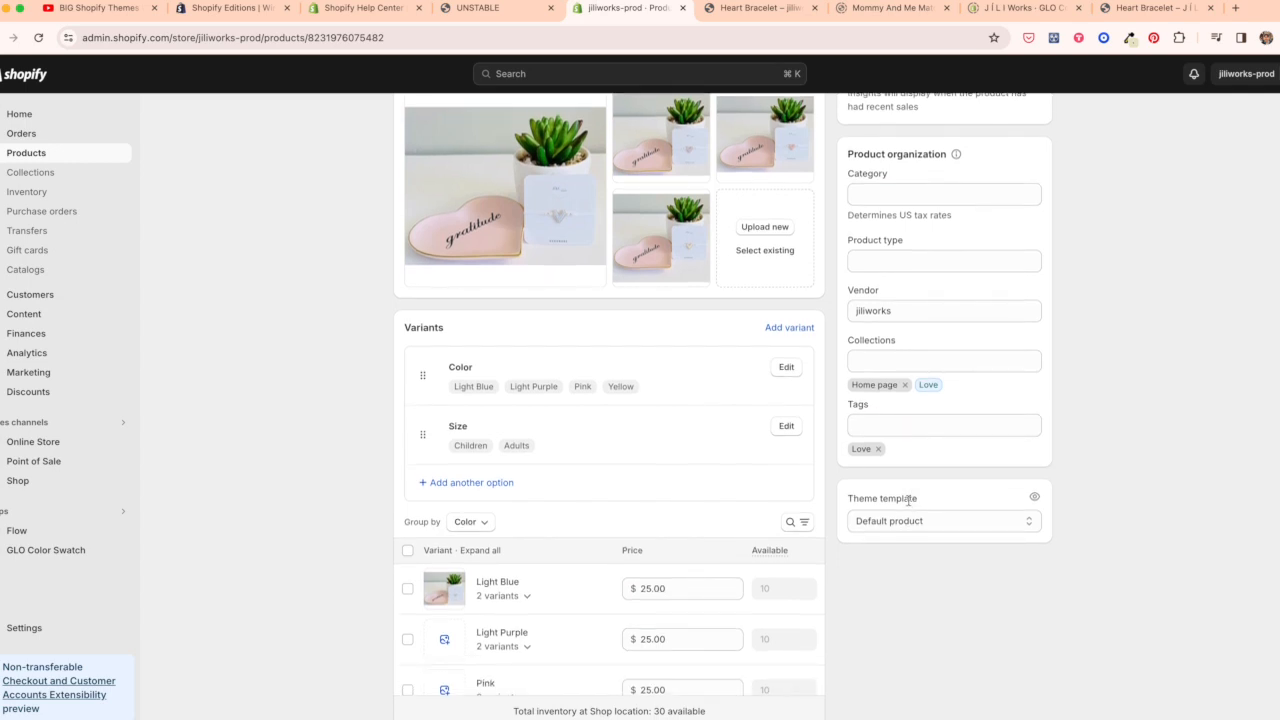
pyautogui.scroll(2, 909, 500)
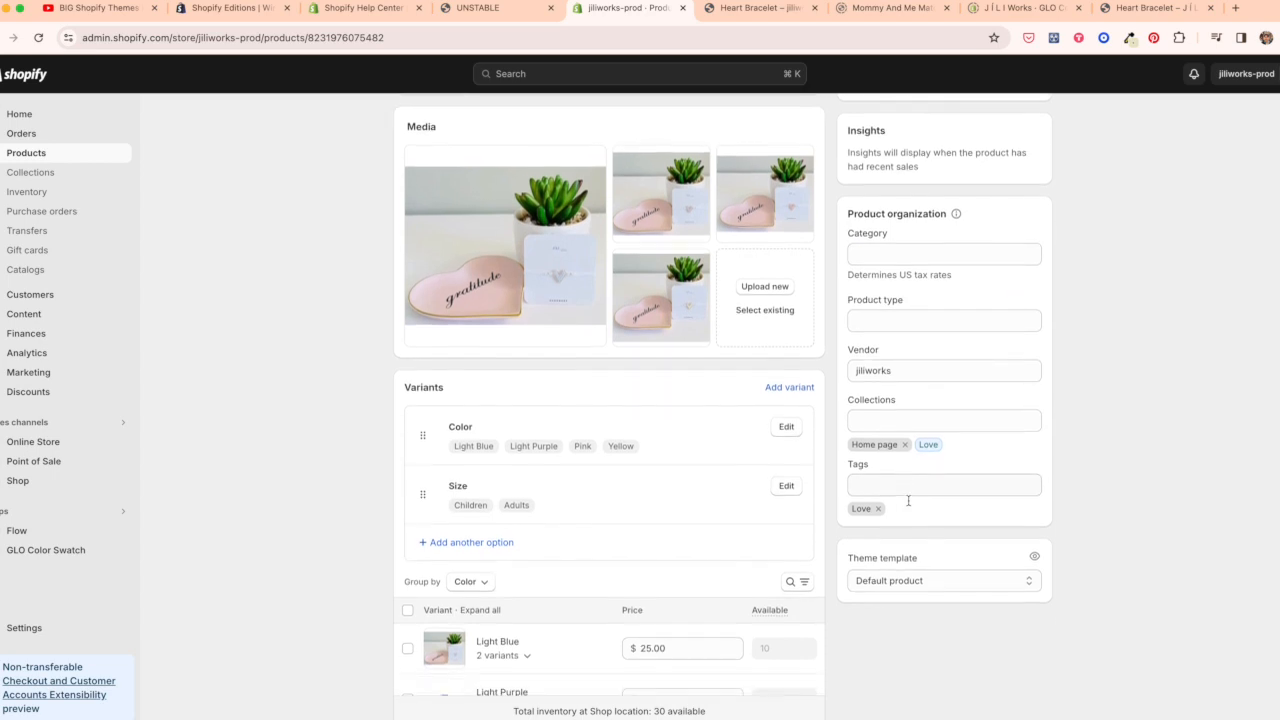
pyautogui.click(909, 245)
pyautogui.write('br')
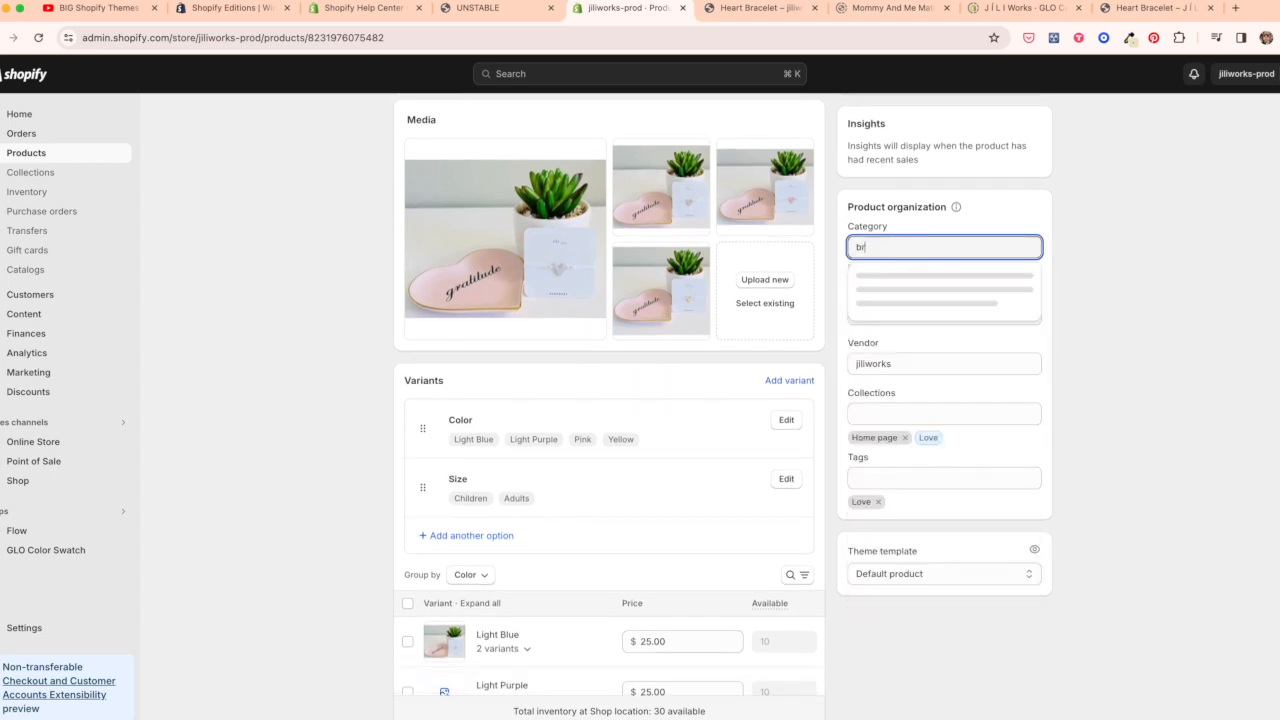
pyautogui.write('acelets')
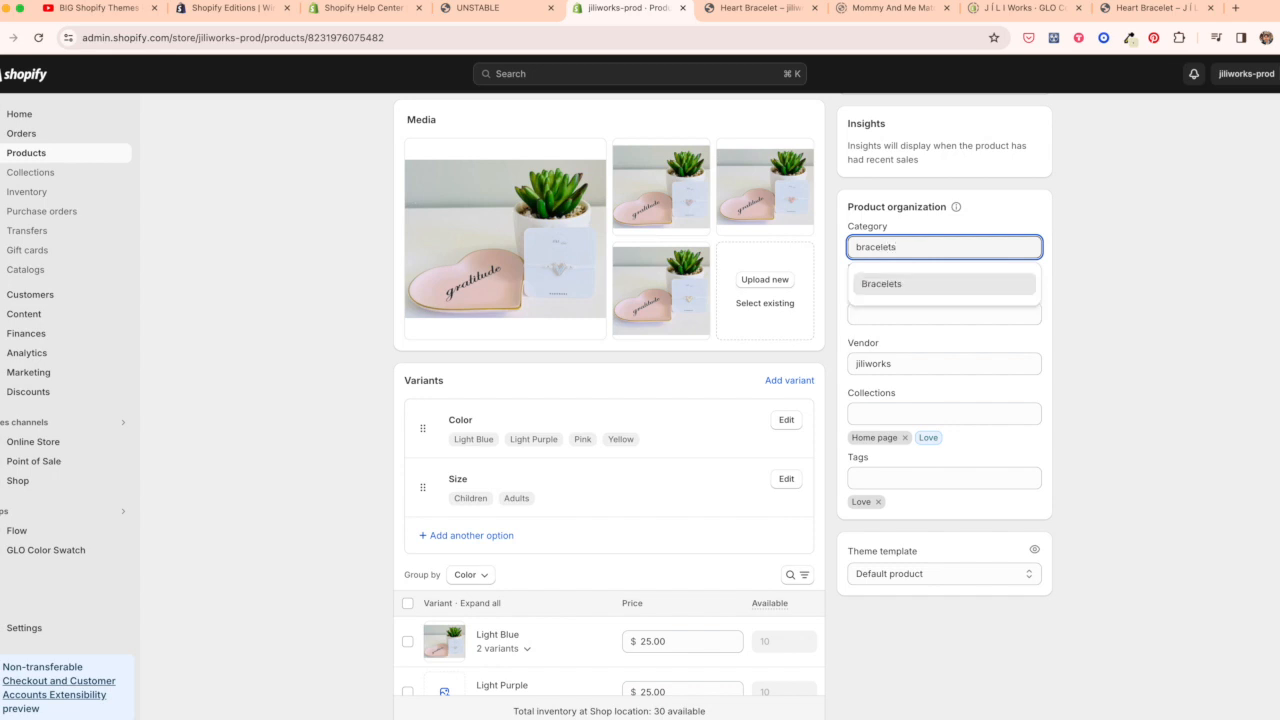
pyautogui.click(908, 282)
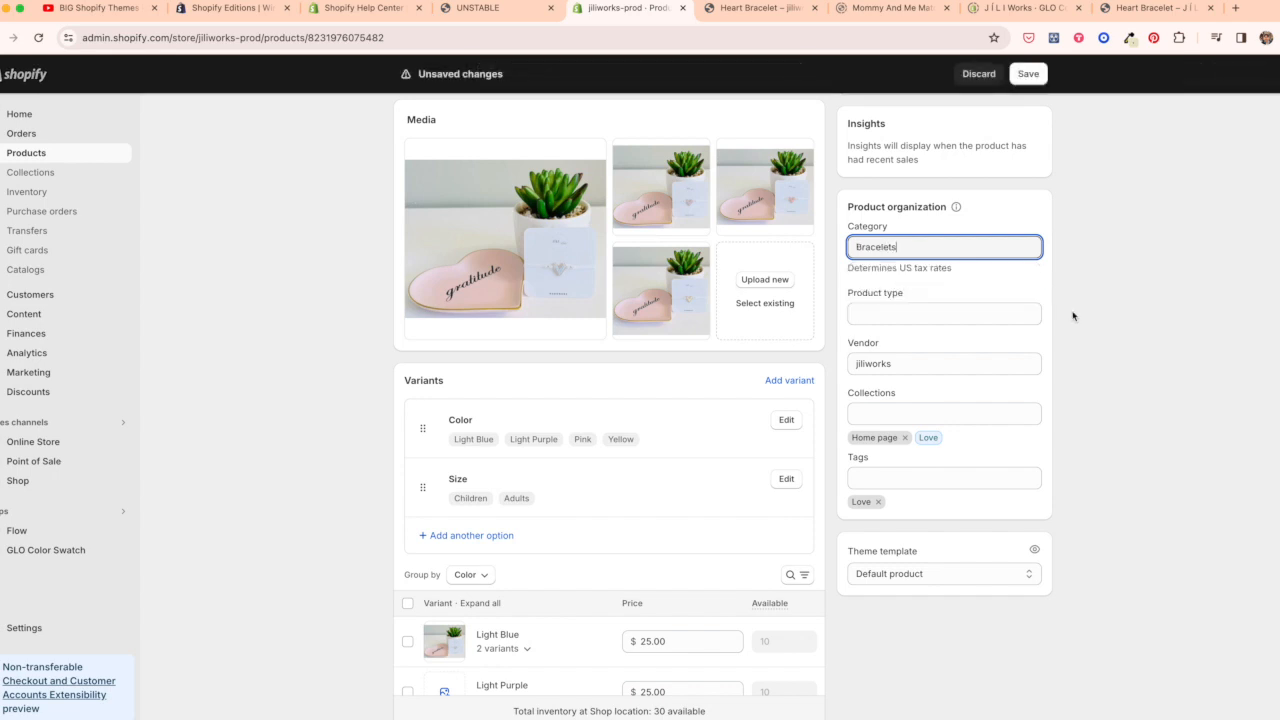
# Save the Heart Bracelet product and return to the beginning of its product details.
pyautogui.scroll(-2, 1073, 316)
pyautogui.click(1073, 316)
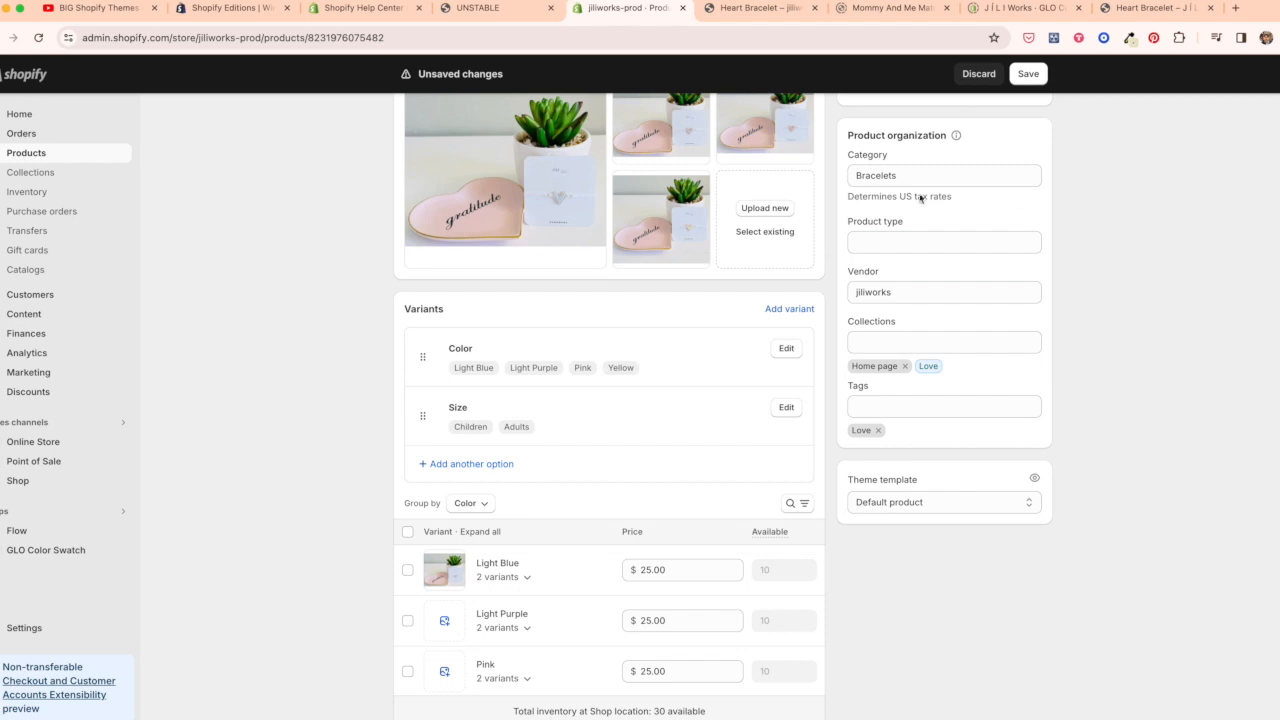
pyautogui.click(1030, 76)
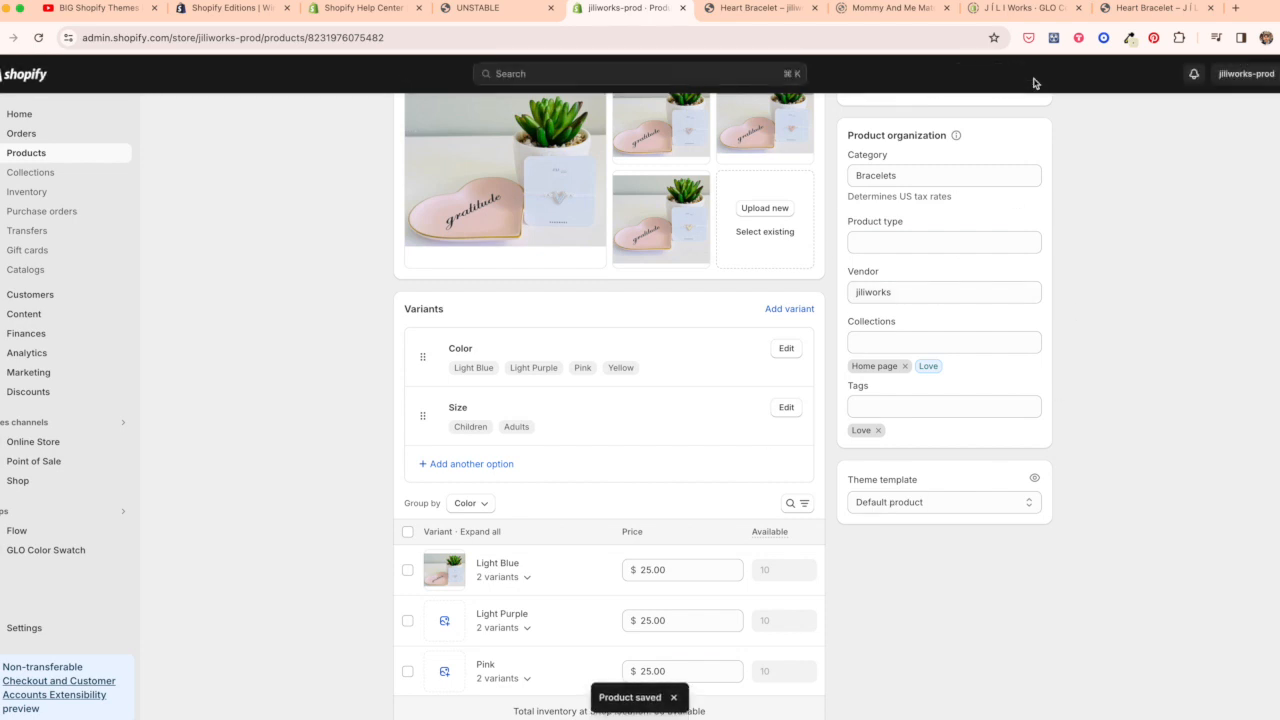
pyautogui.scroll(3, 955, 336)
pyautogui.scroll(5, 955, 336)
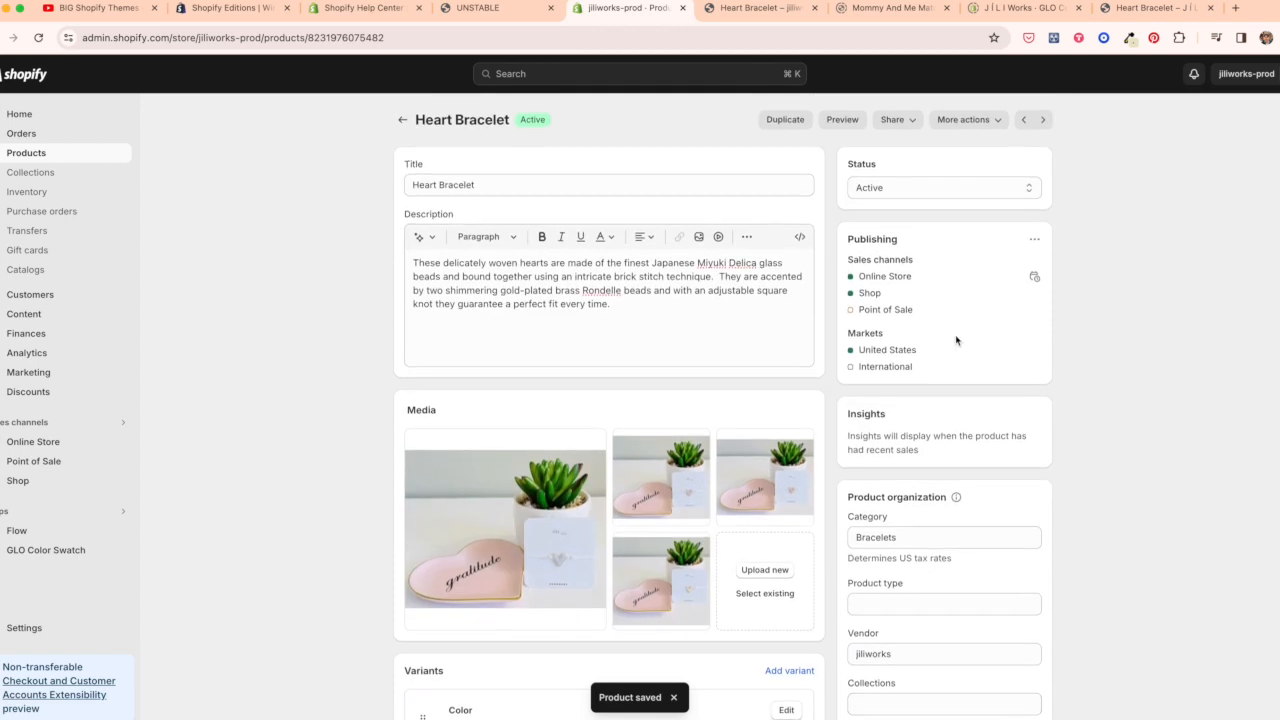